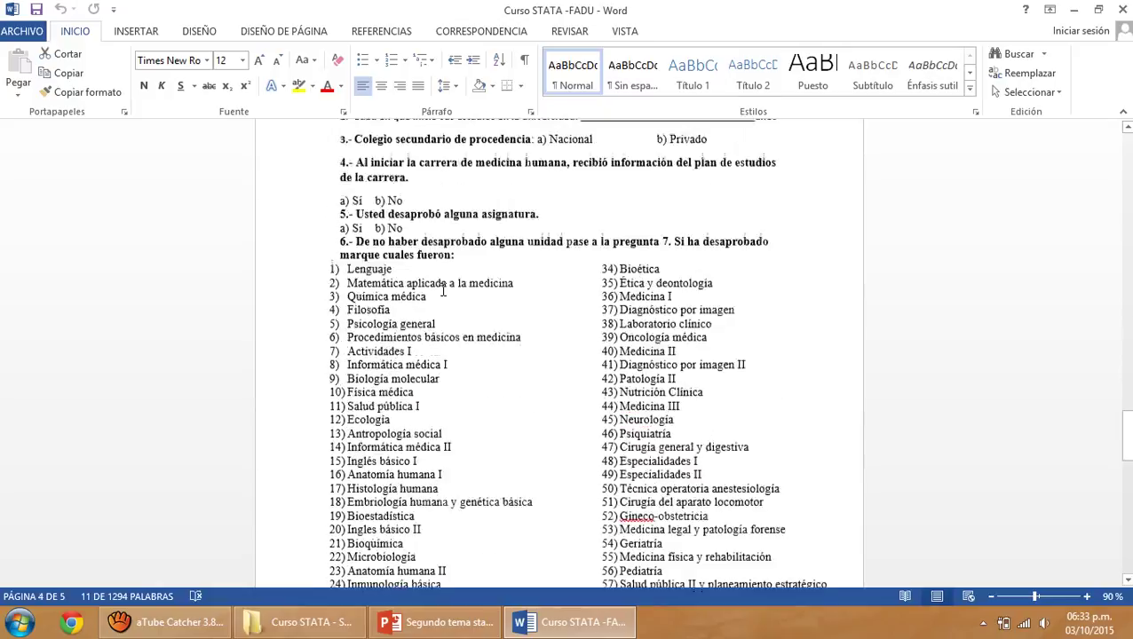
# - Review the questionnaire's individual, socioeconomic and academic sections, including the education-level options and the list of failed courses
pyautogui.click(337, 201)
pyautogui.scroll(20, 506, 390)
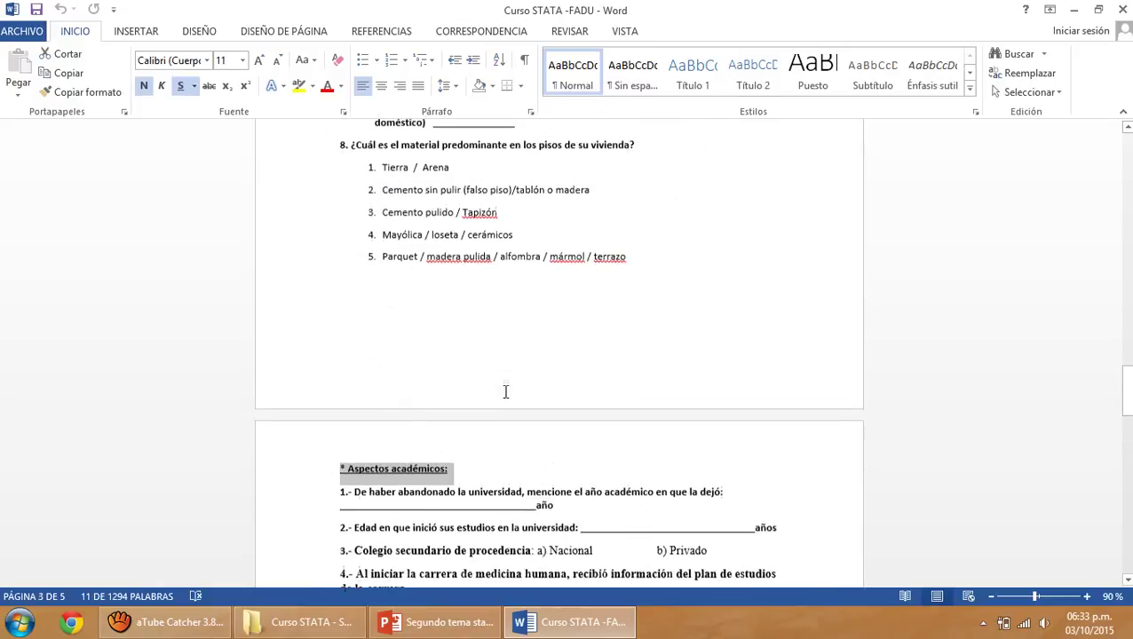
pyautogui.scroll(-3, 505, 387)
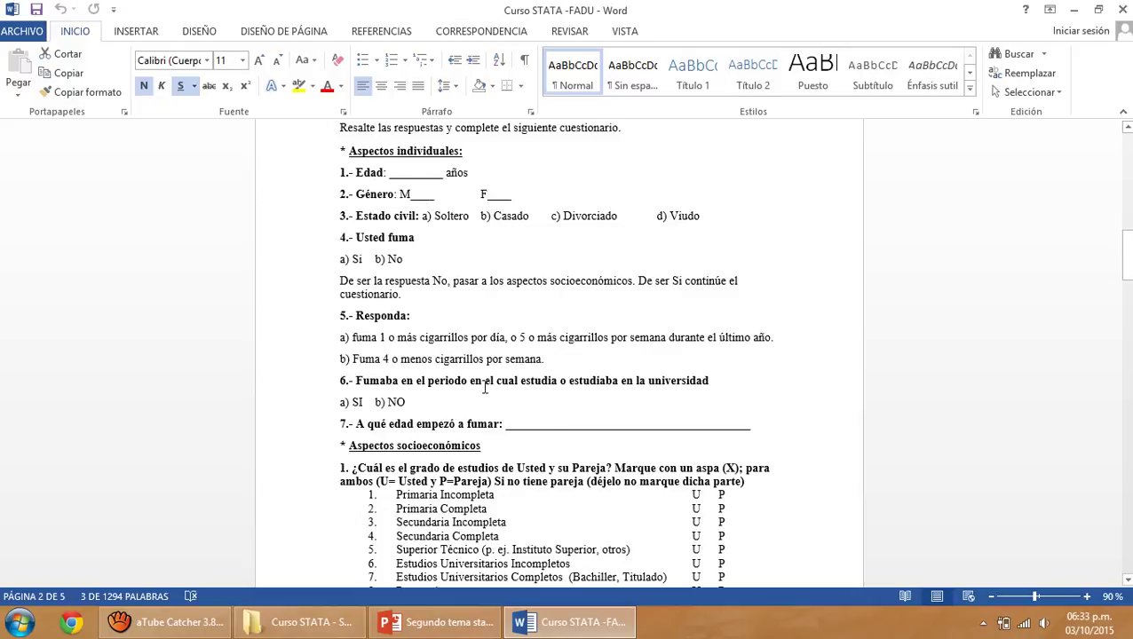
pyautogui.scroll(-3, 485, 388)
pyautogui.moveTo(417, 344); pyautogui.dragTo(493, 426)
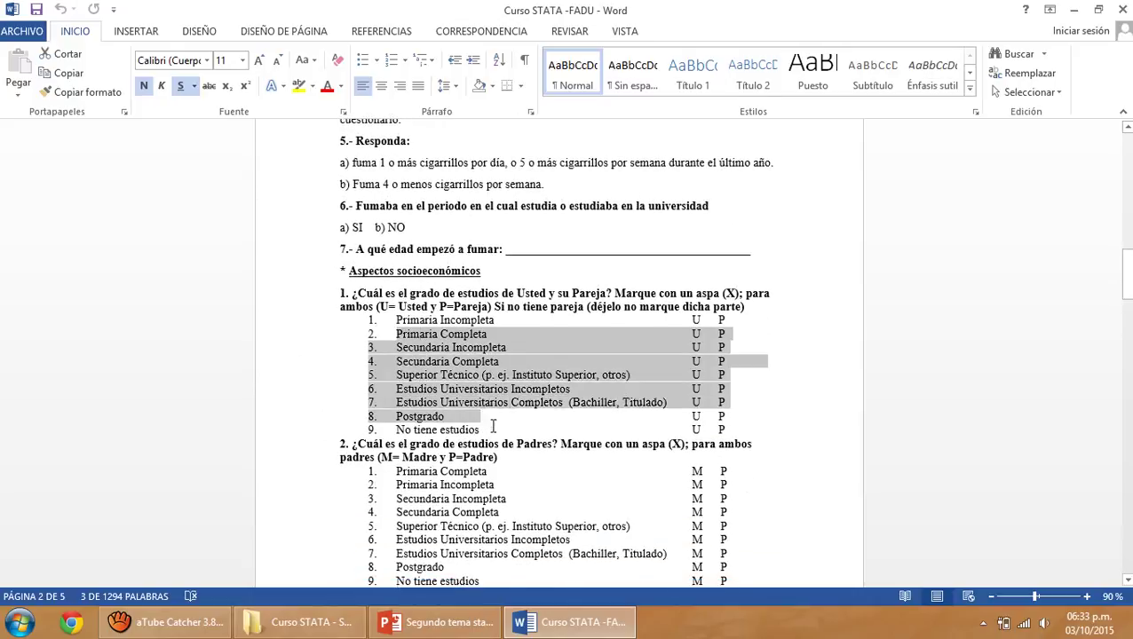
pyautogui.click(844, 359)
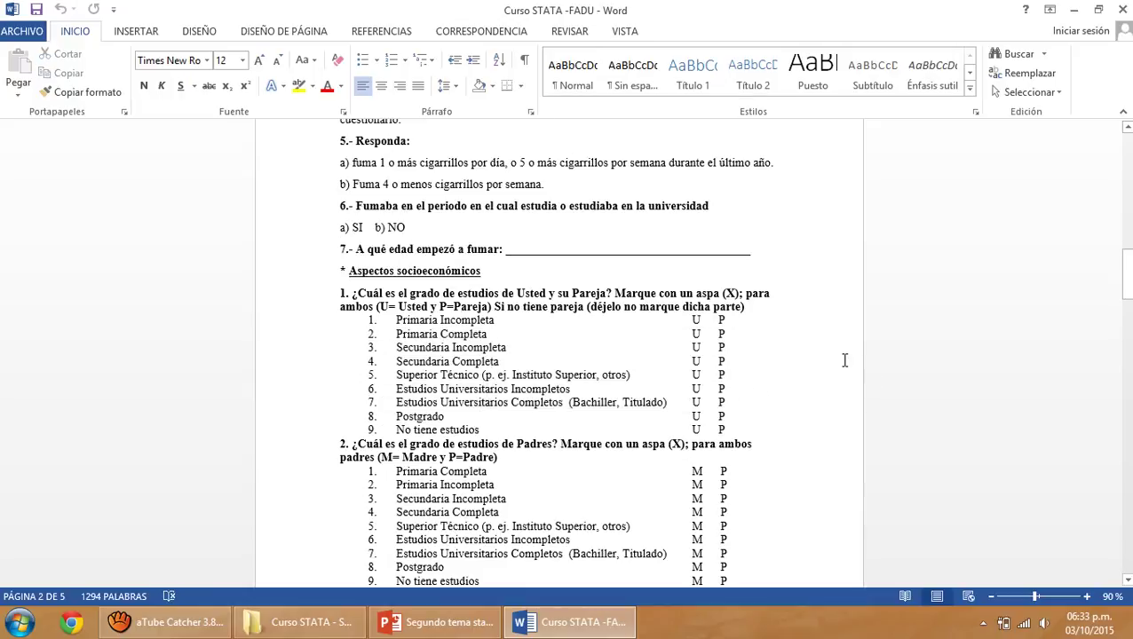
pyautogui.scroll(-14, 844, 360)
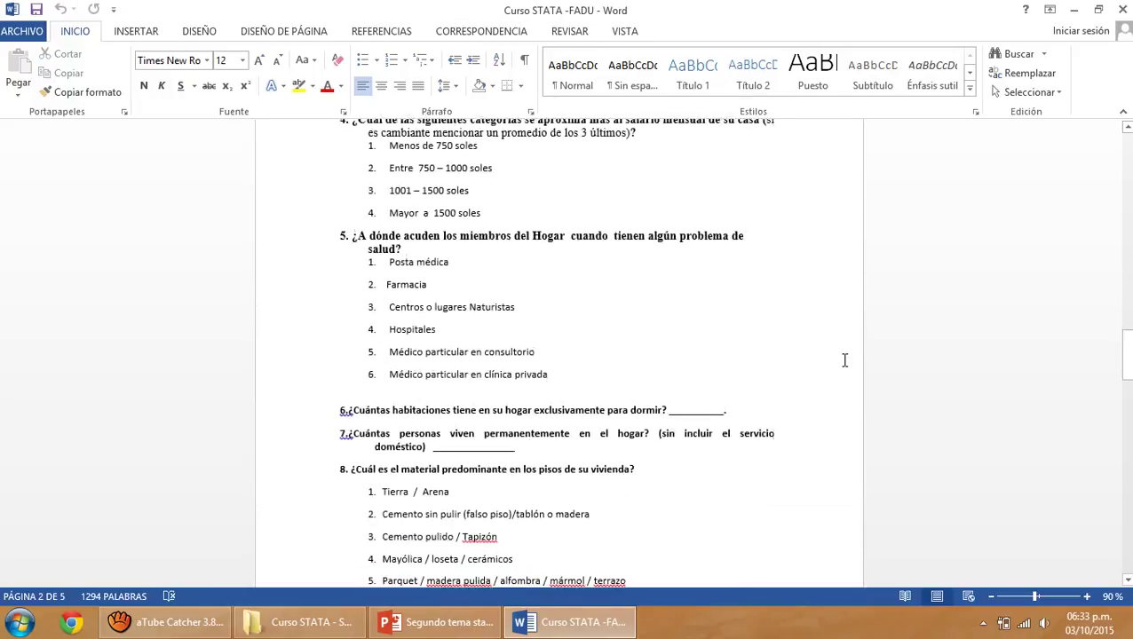
pyautogui.scroll(-9, 844, 360)
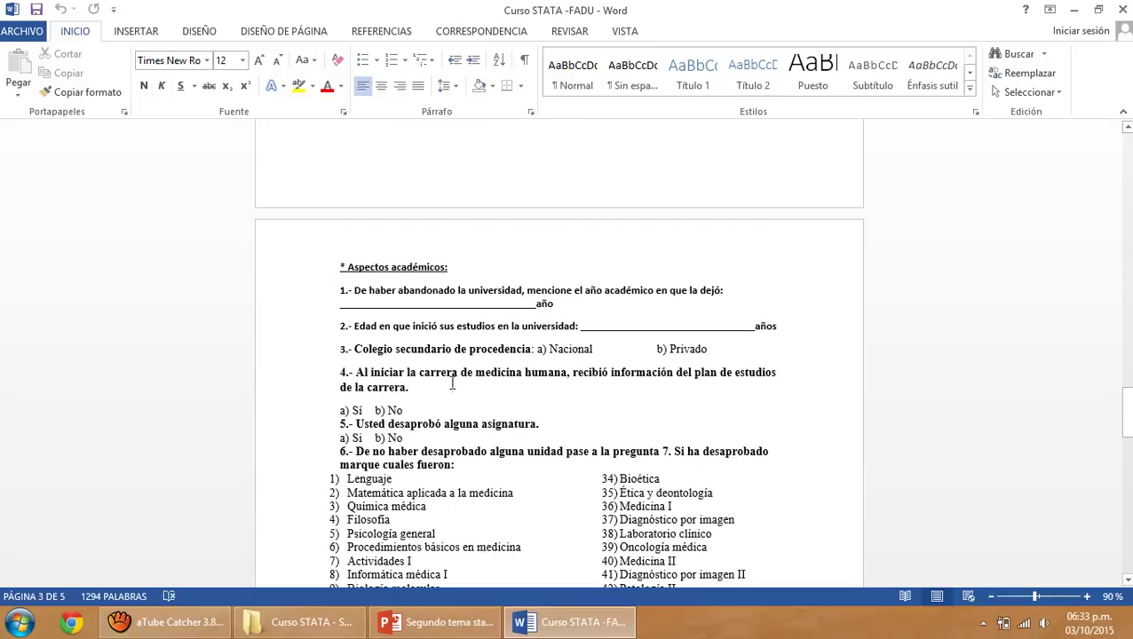
pyautogui.scroll(-3, 452, 384)
pyautogui.moveTo(394, 404); pyautogui.dragTo(417, 503)
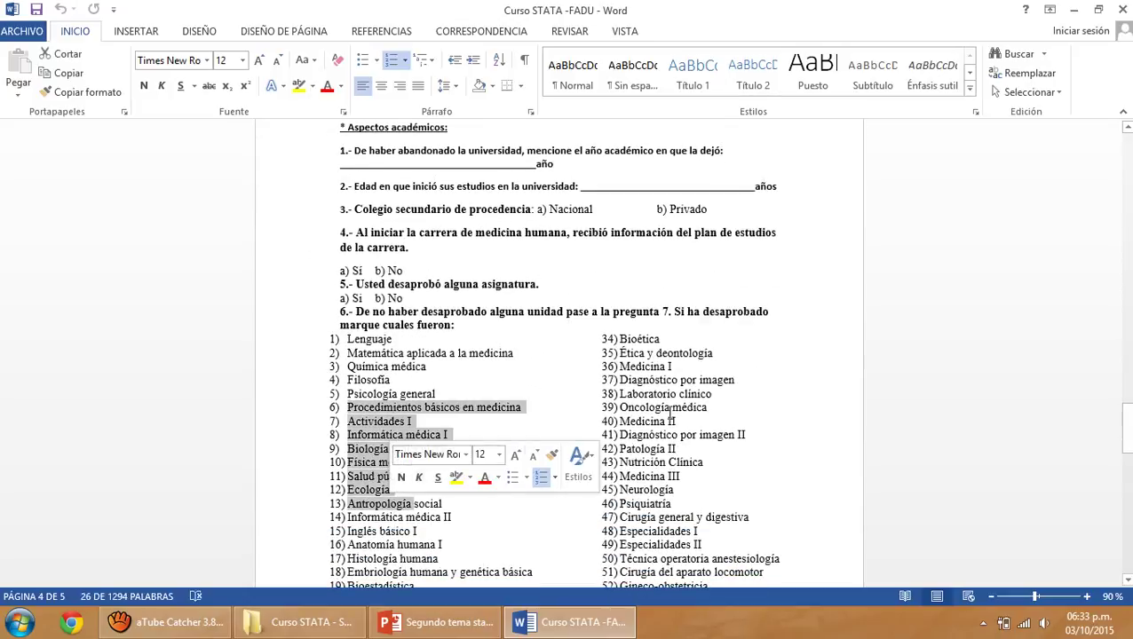
pyautogui.scroll(20, 701, 405)
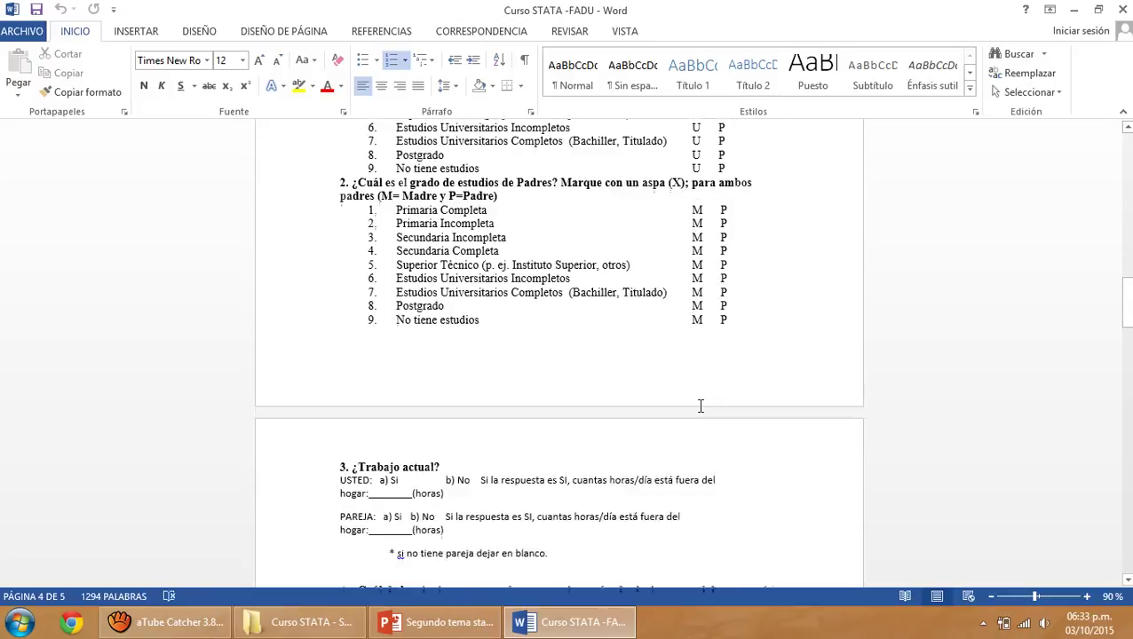
pyautogui.scroll(5, 701, 406)
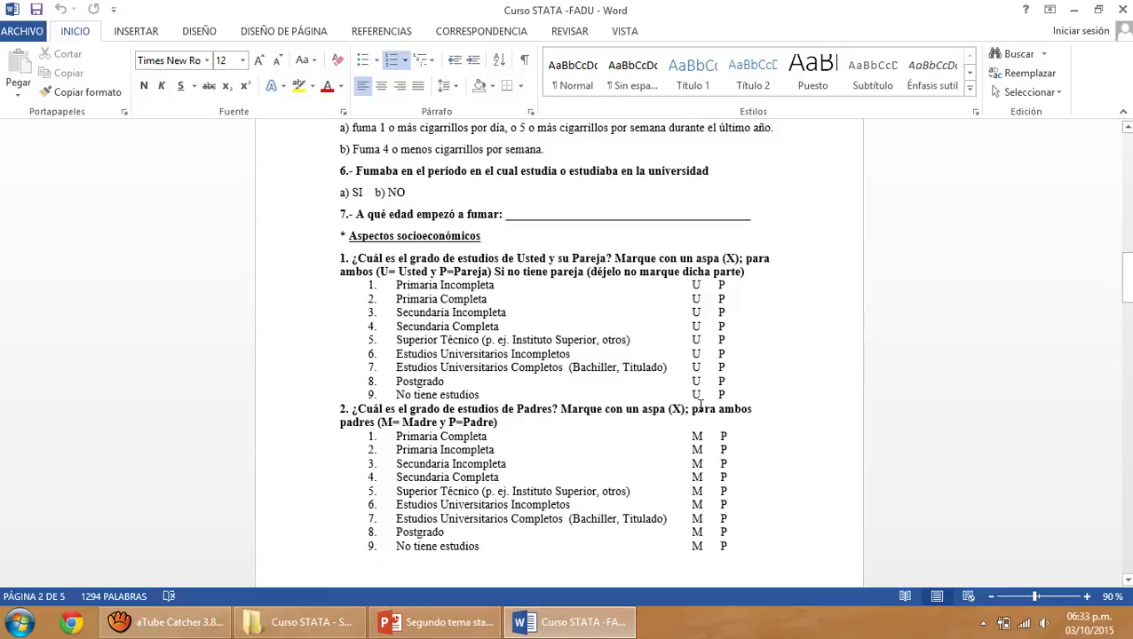
# - Launch Excel and create a blank workbook
pyautogui.press('super+r')
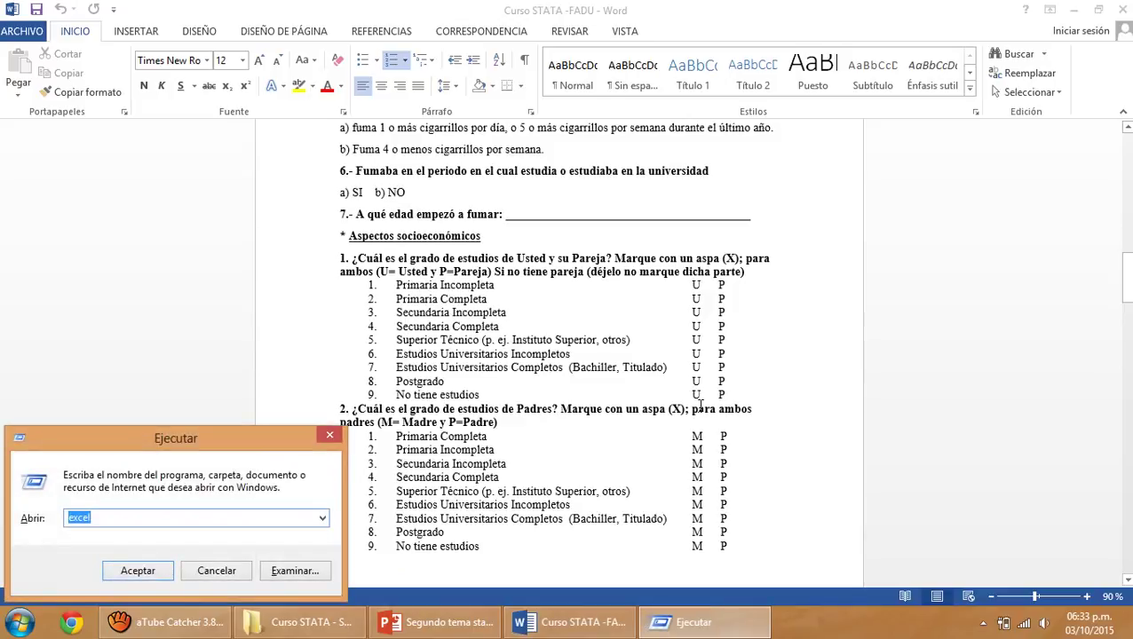
pyautogui.press('Return')
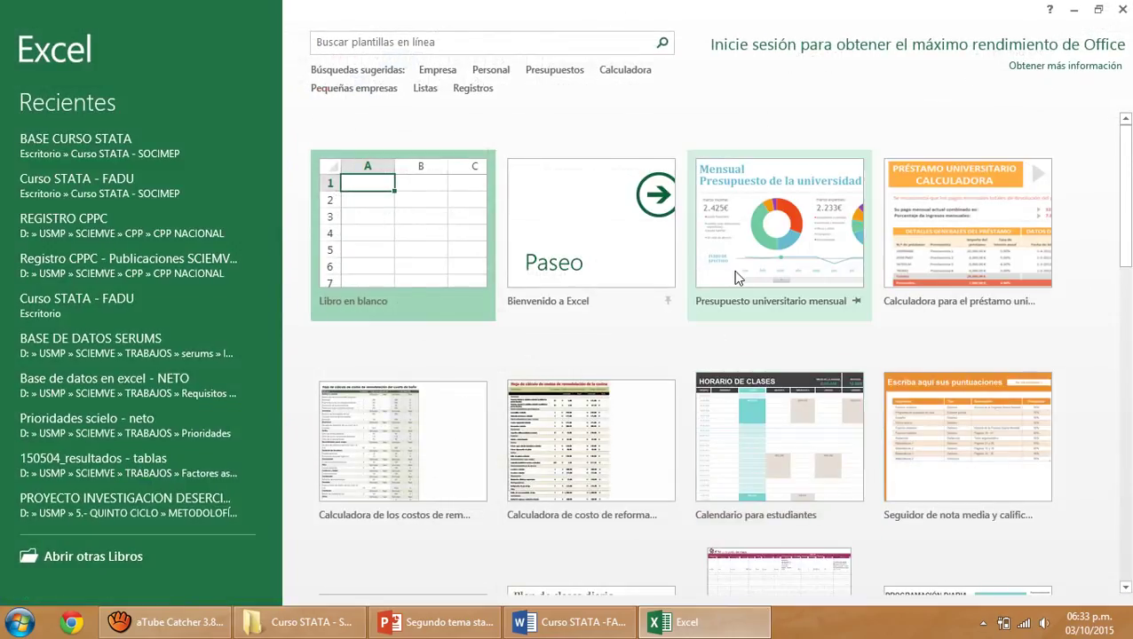
pyautogui.click(387, 259)
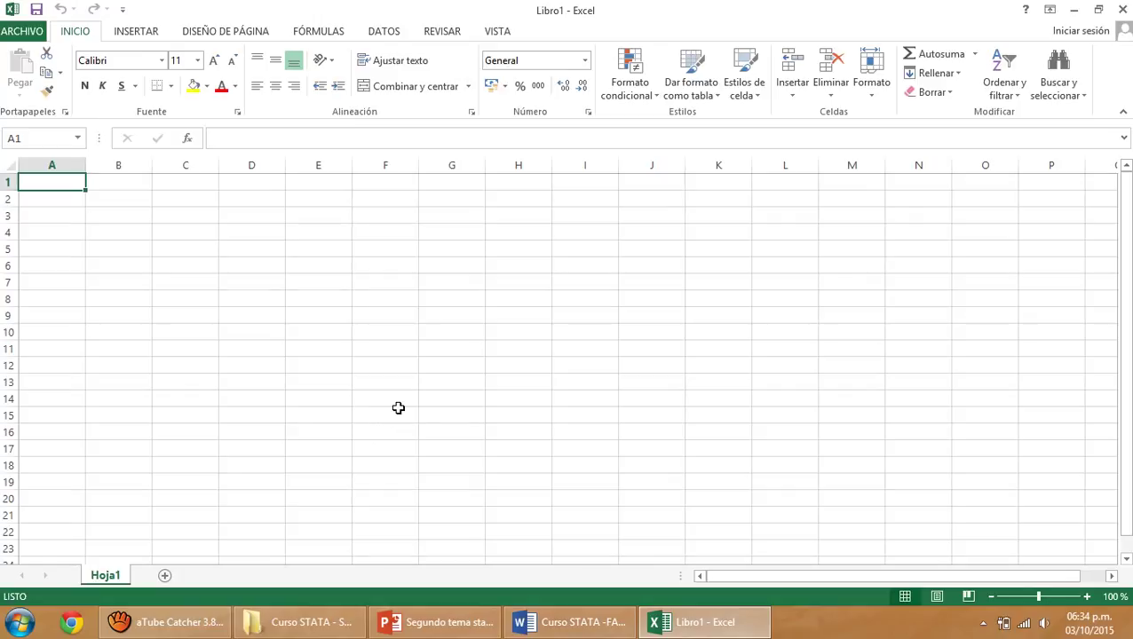
# - Enter the header ID in A1 and the numbers 1, 2 and 3 below it in A2:A4
pyautogui.write('I')
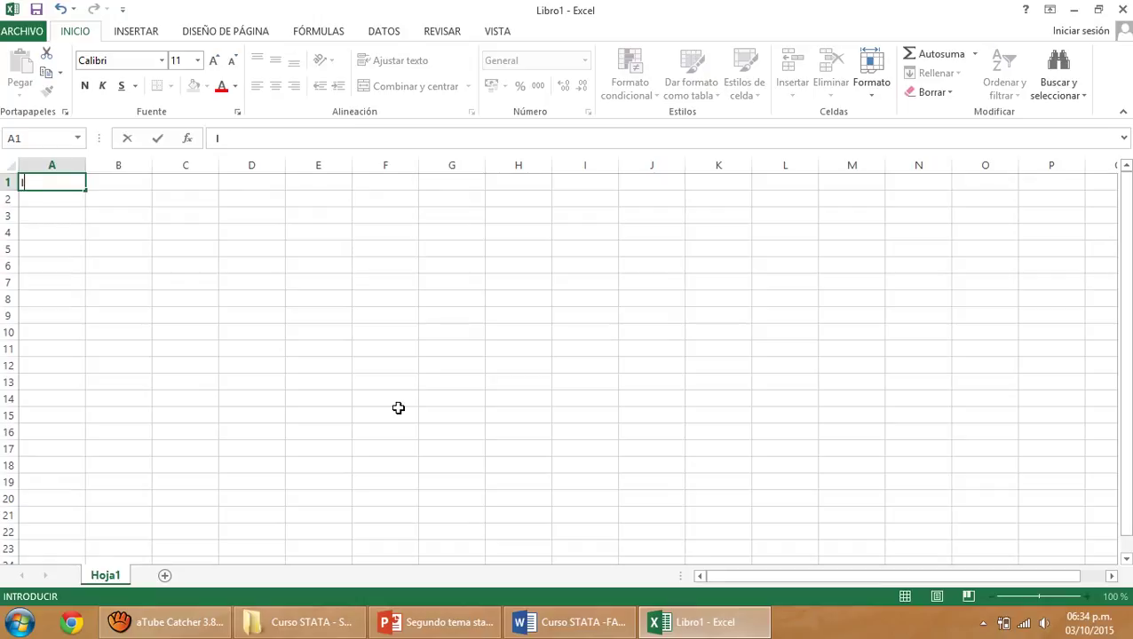
pyautogui.write('D')
pyautogui.click(80, 207)
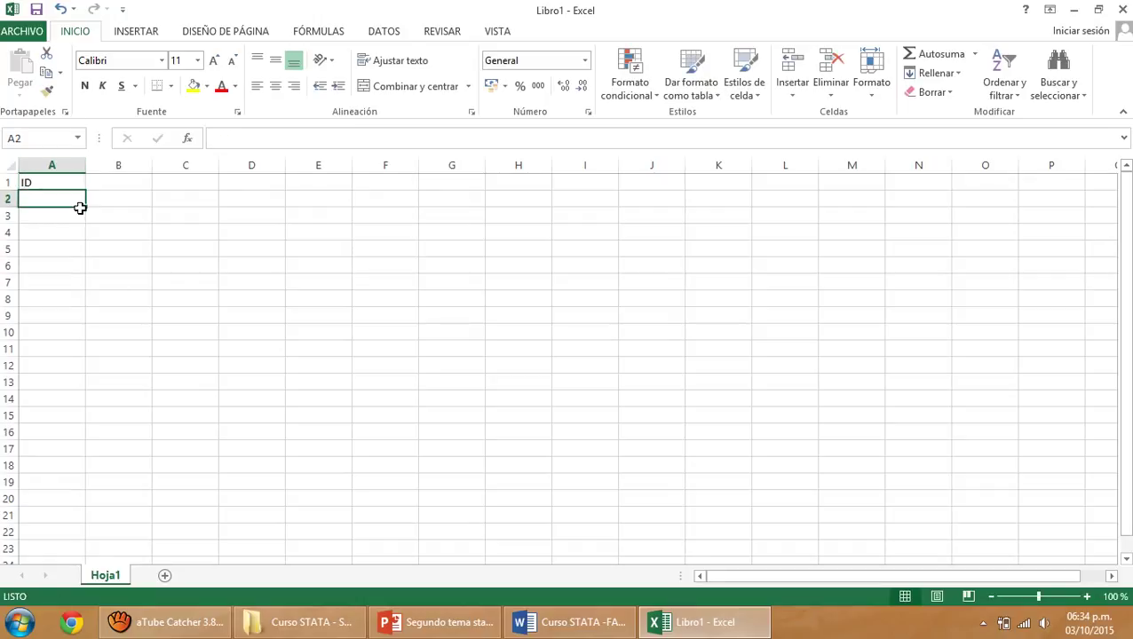
pyautogui.write('1')
pyautogui.press('Return')
pyautogui.write('2')
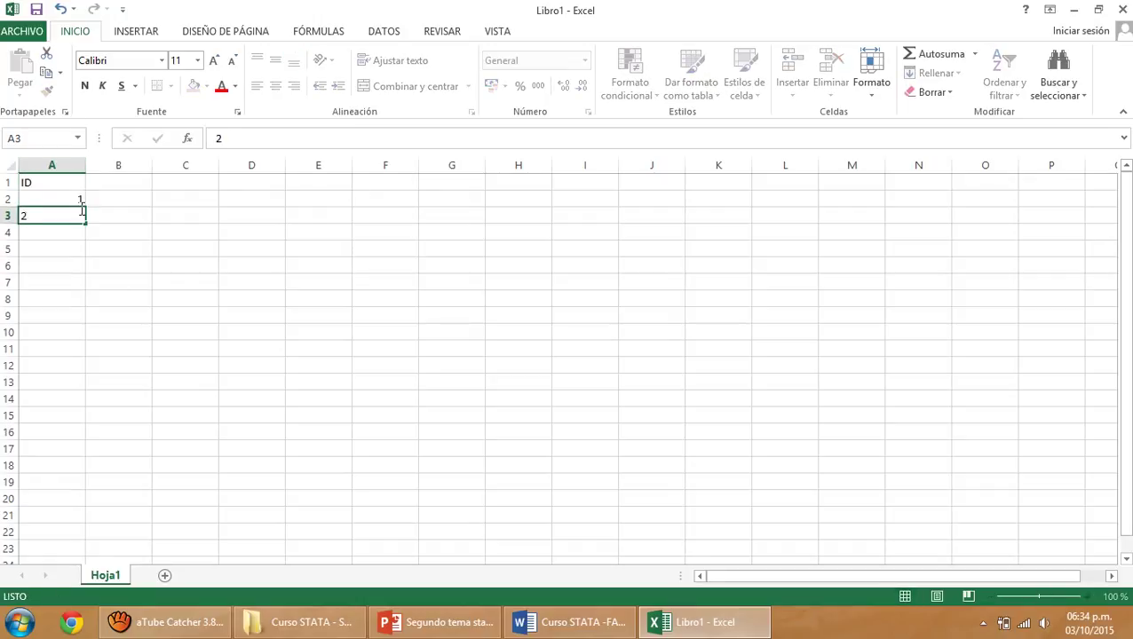
pyautogui.press('Return')
pyautogui.write('3')
pyautogui.press('Return')
# - Extend the ID number series down column A to 18 in A19
pyautogui.click(80, 206)
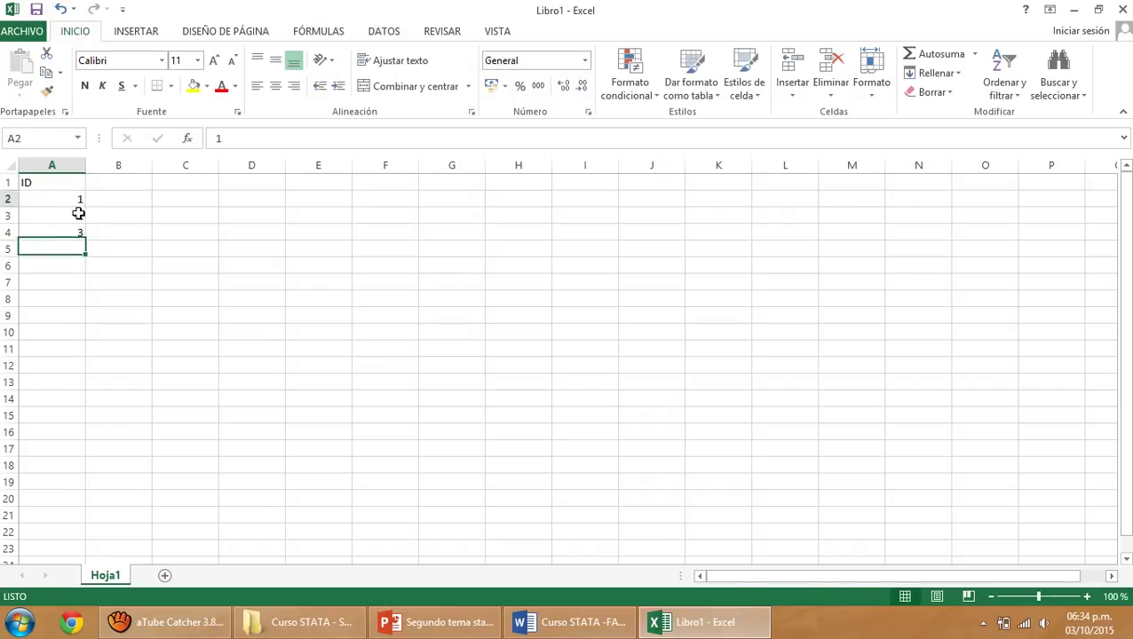
pyautogui.moveTo(78, 214); pyautogui.dragTo(83, 239)
pyautogui.moveTo(75, 197); pyautogui.dragTo(80, 497)
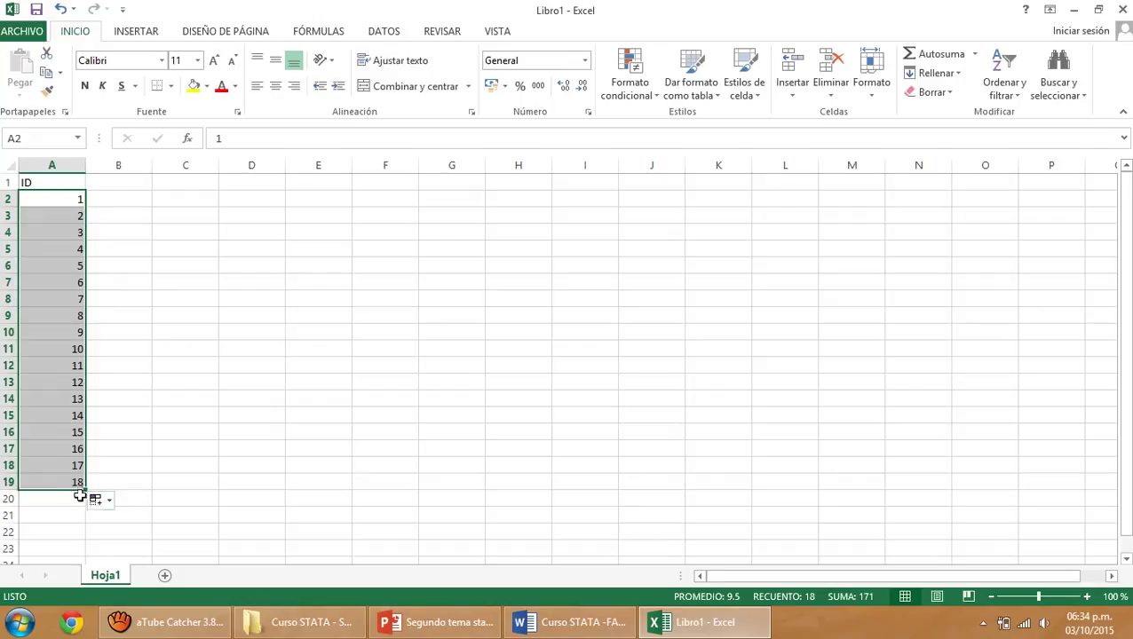
pyautogui.click(169, 229)
# - Following the Word questionnaire's first questions, enter the headers edad in B1 and sexo in C1, and start D1 with ed
pyautogui.click(134, 188)
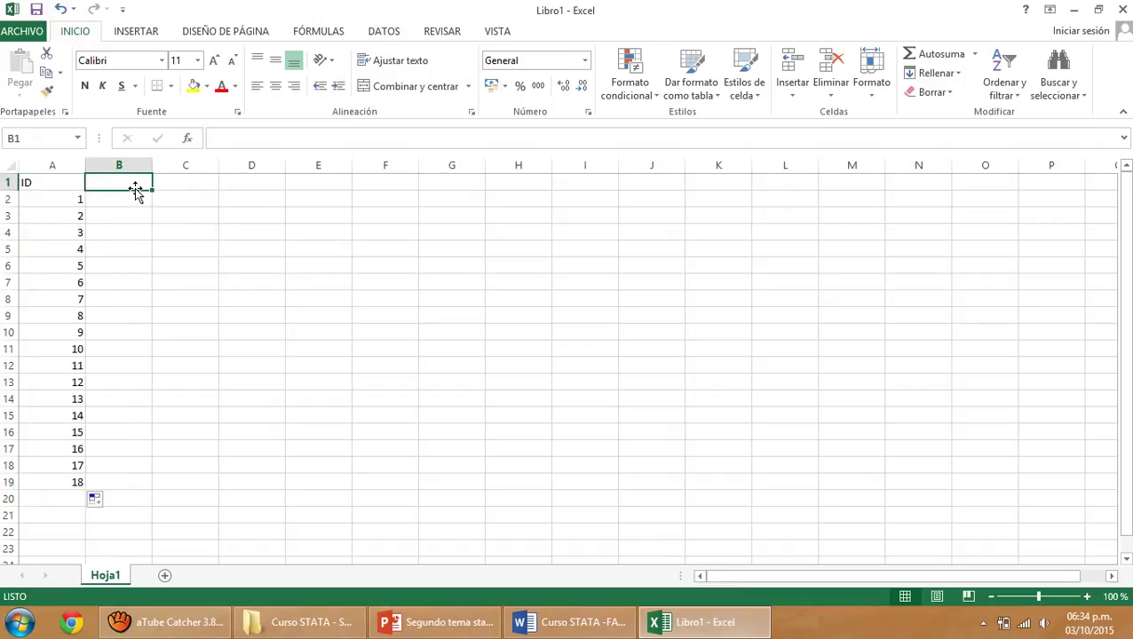
pyautogui.click(581, 628)
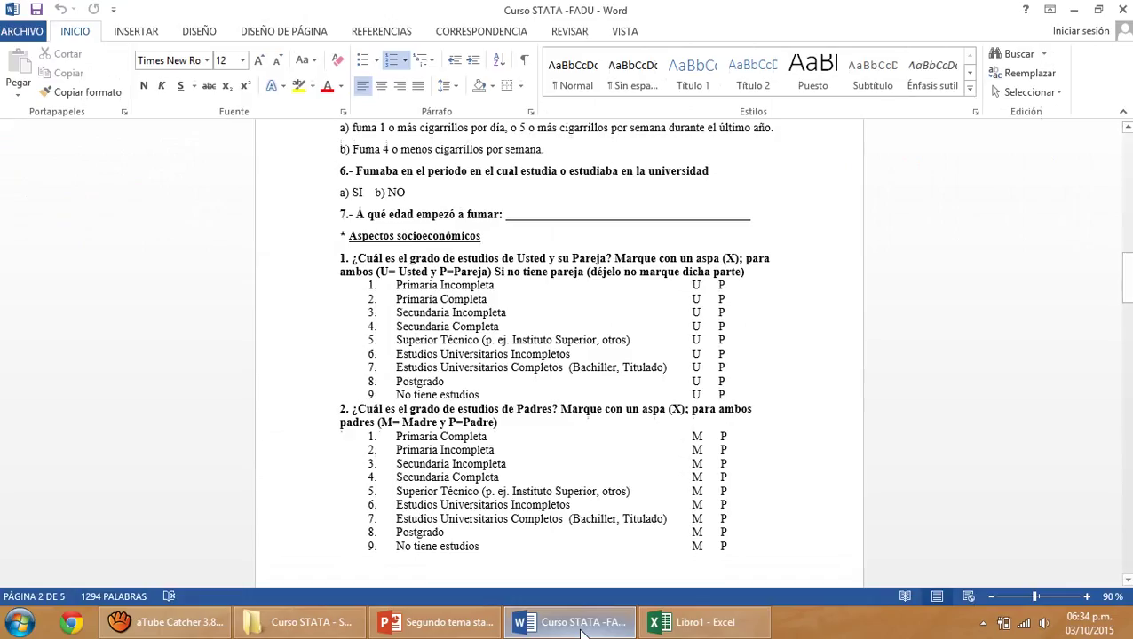
pyautogui.scroll(7, 352, 218)
pyautogui.scroll(-3, 352, 219)
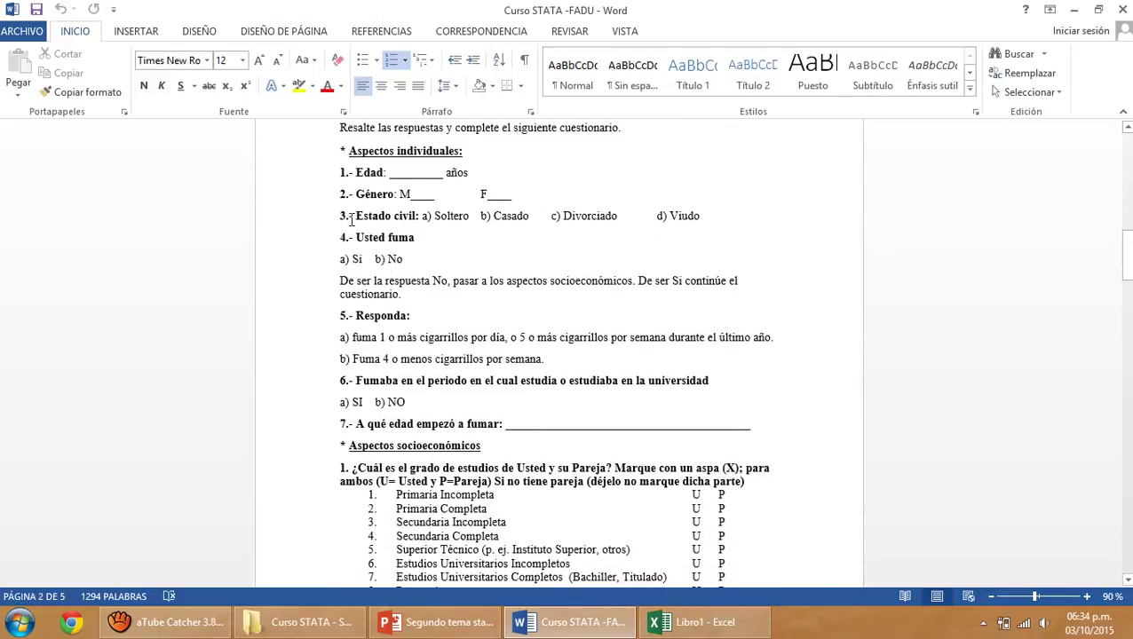
pyautogui.click(670, 622)
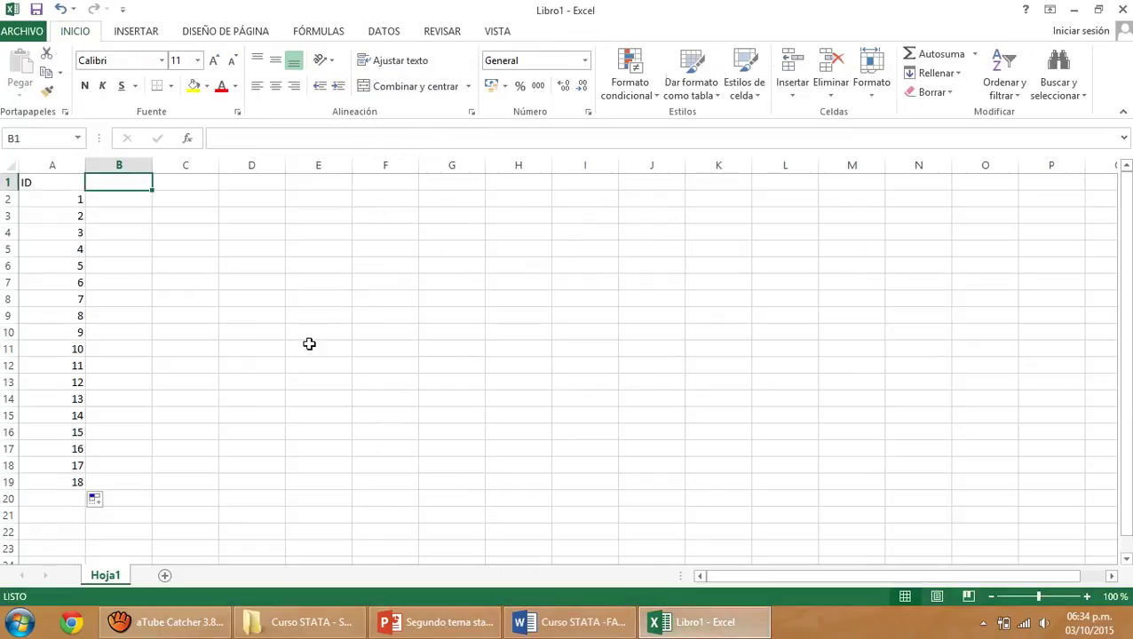
pyautogui.write('edad')
pyautogui.press('Tab')
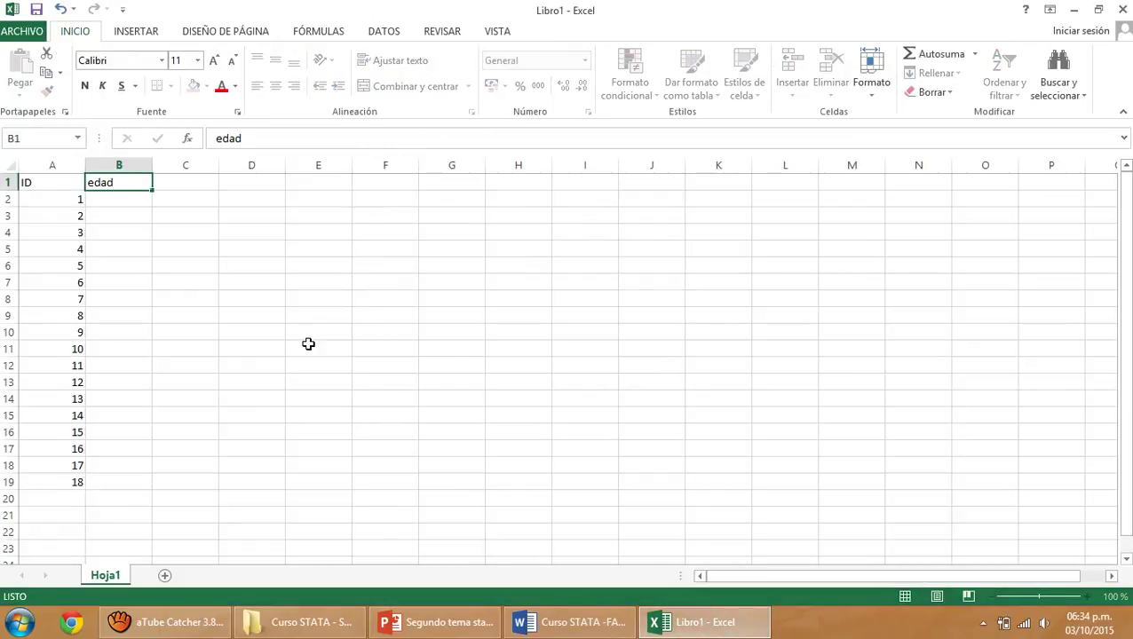
pyautogui.write('e')
pyautogui.press('BackSpace')
pyautogui.write('sexo')
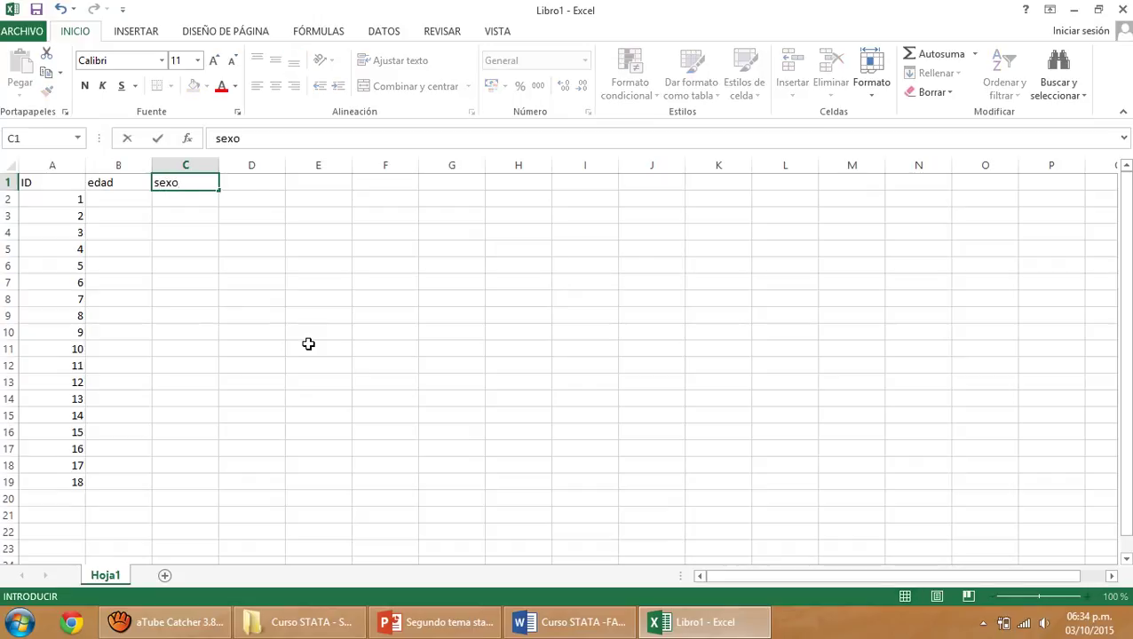
pyautogui.press('Tab')
pyautogui.write('ed')
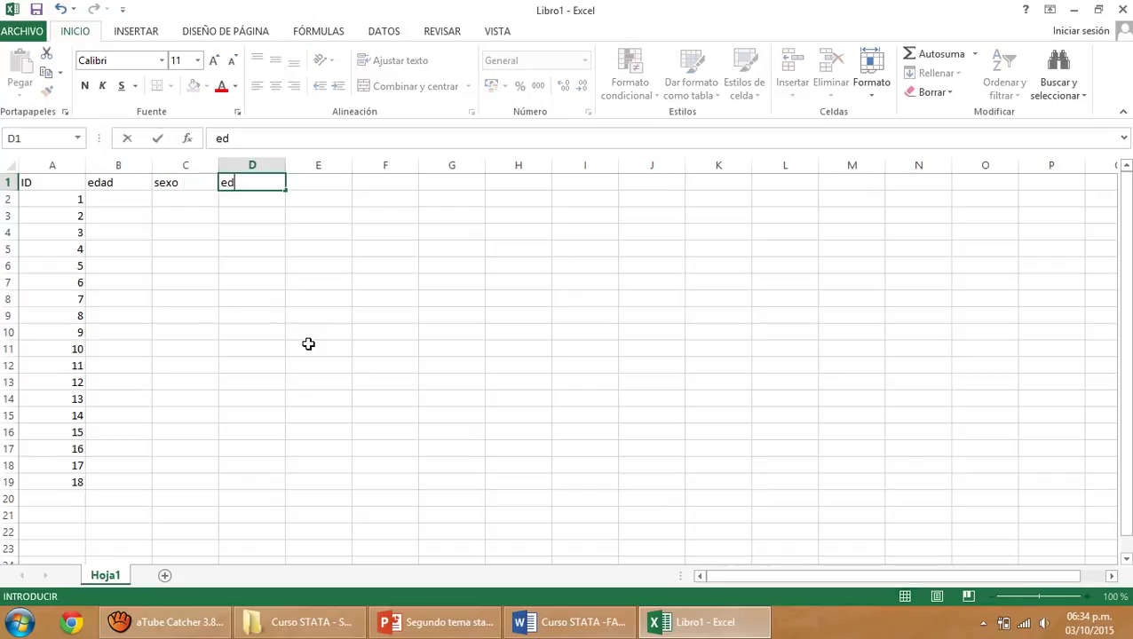
# - Open the Curso STATA - FADU workbook from the Curso STATA - SOCIMEP folder and look over its variable headers in row 1
pyautogui.click(316, 622)
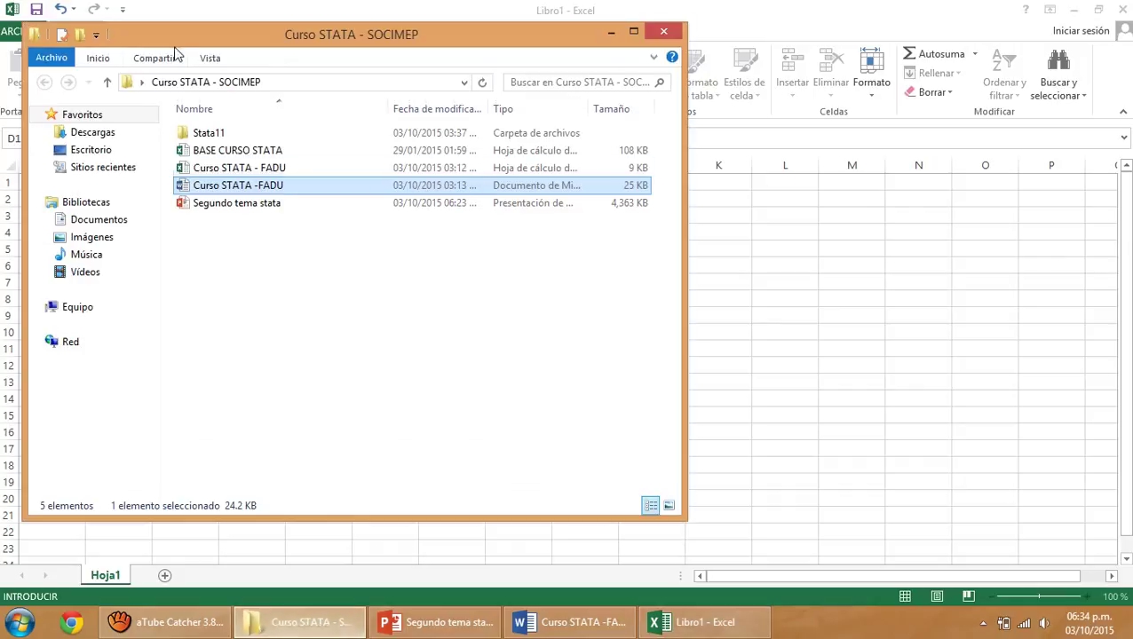
pyautogui.hotkey('alt', 'Tab')
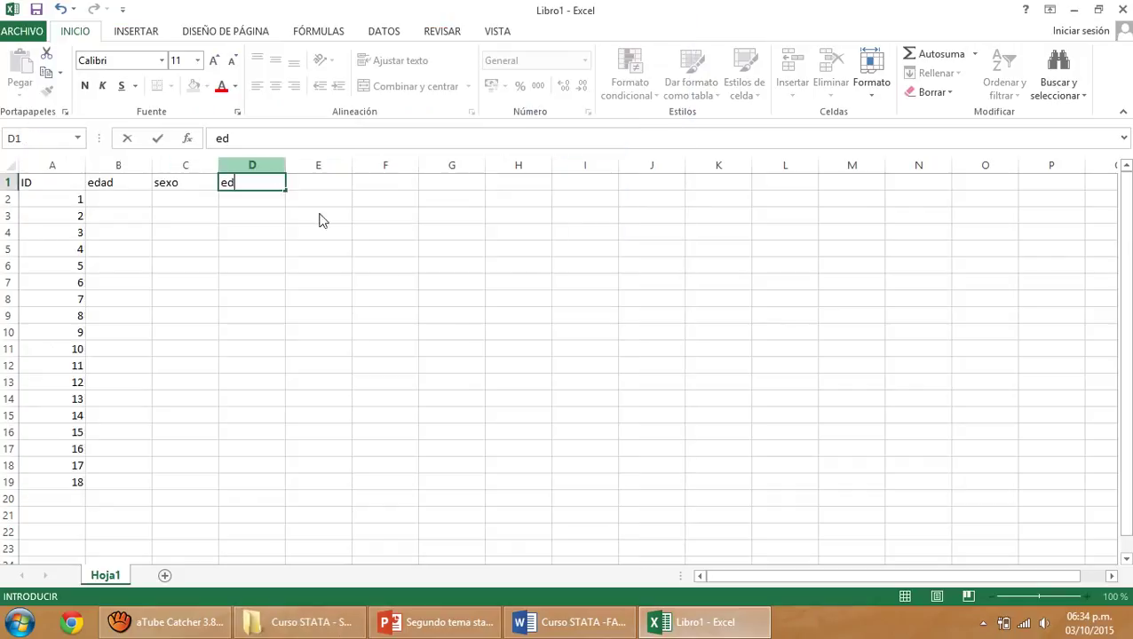
pyautogui.click(710, 636)
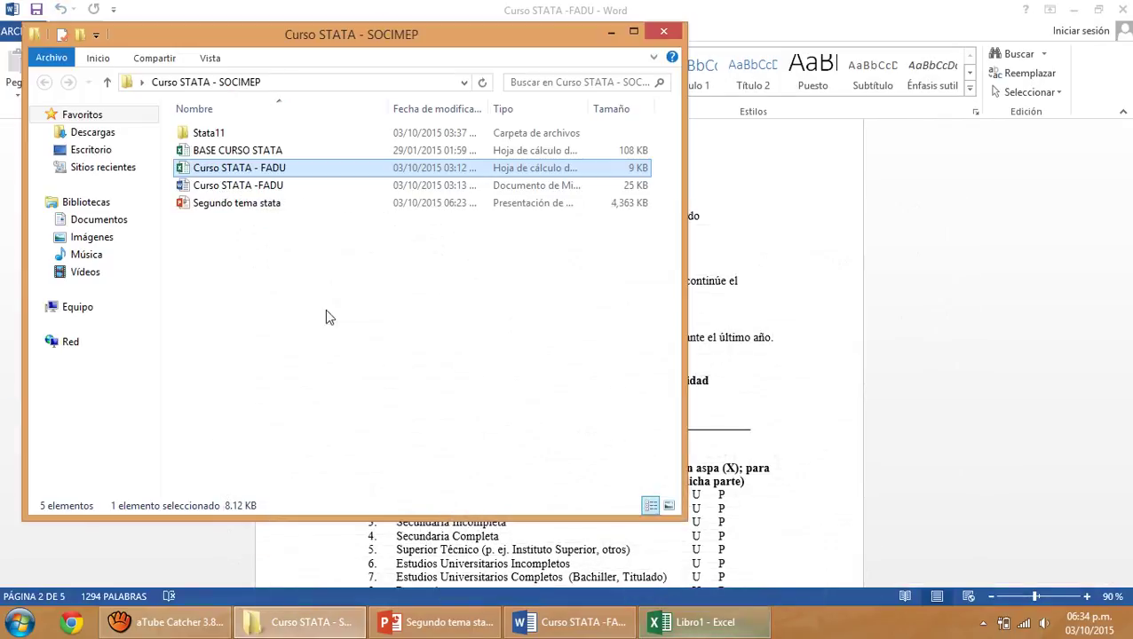
pyautogui.doubleClick(266, 171)
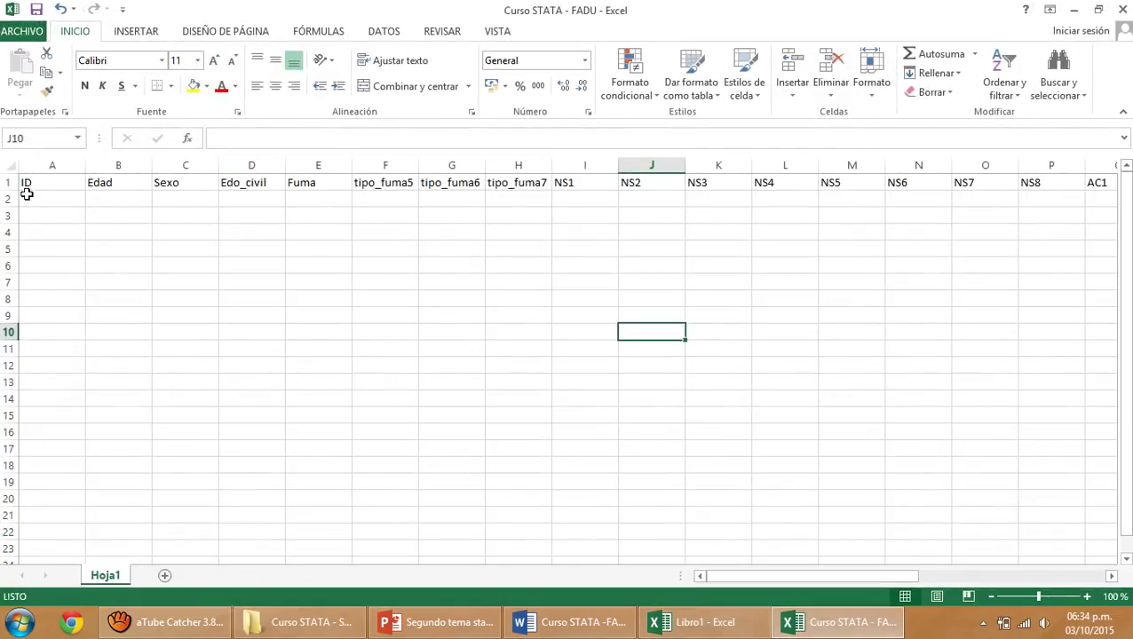
pyautogui.moveTo(51, 187); pyautogui.dragTo(657, 185)
pyautogui.click(585, 281)
pyautogui.moveTo(68, 189); pyautogui.dragTo(726, 184)
pyautogui.click(515, 295)
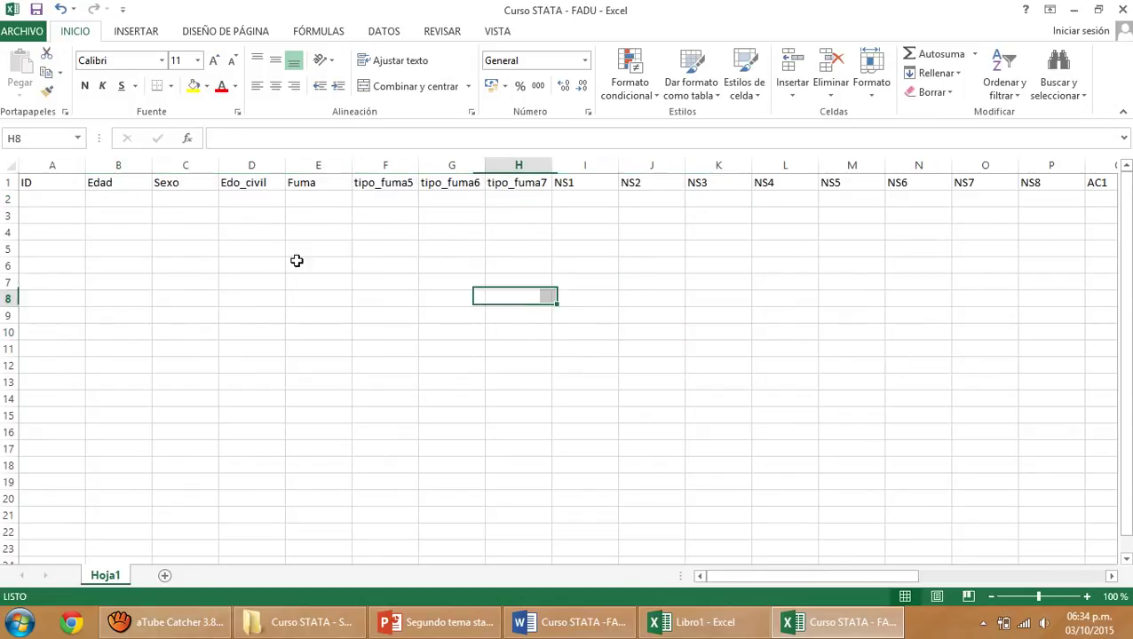
# - Enter the record numbers 1, 2 and 3 in the ID column, cells A2:A4
pyautogui.click(46, 202)
pyautogui.write('1')
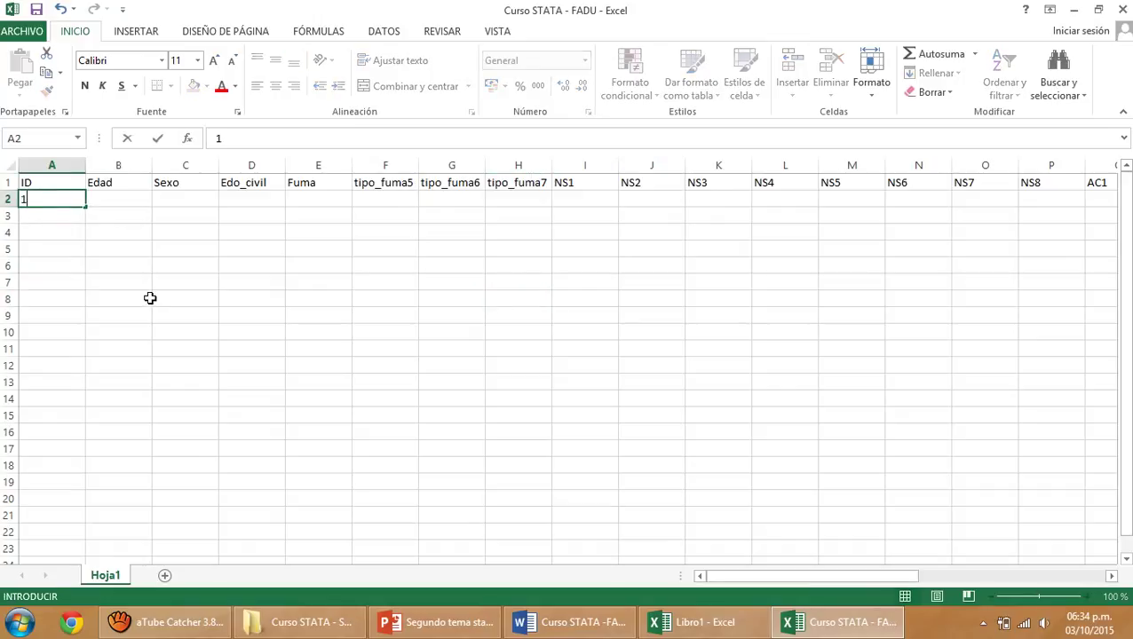
pyautogui.press('Return')
pyautogui.write('2')
pyautogui.press('Return')
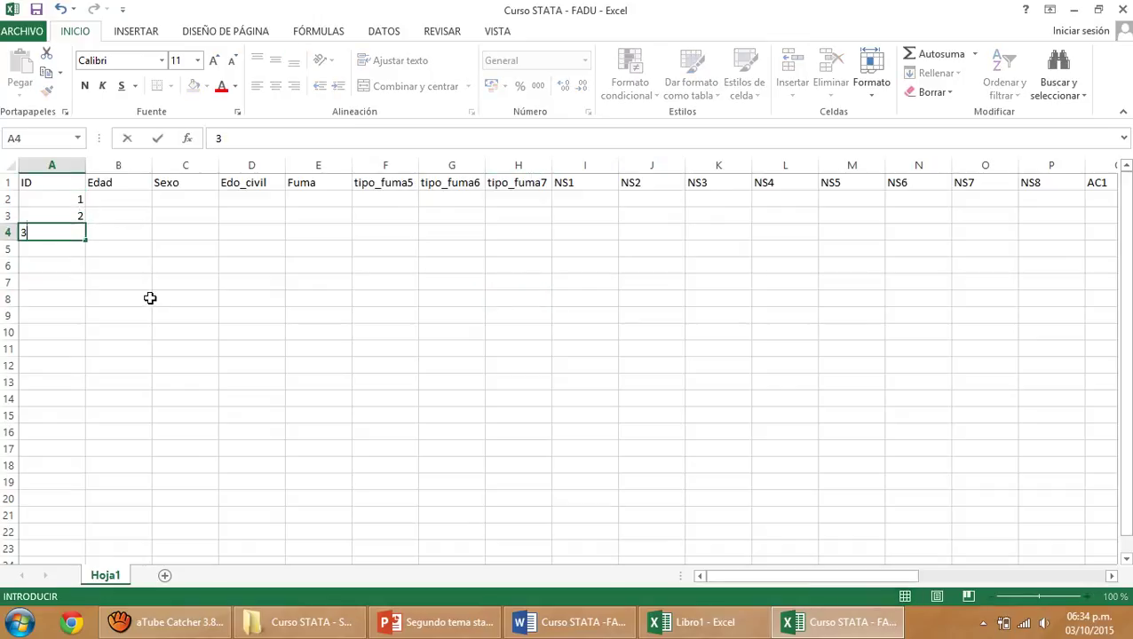
pyautogui.write('3')
pyautogui.press('Up')
# - Enter the first respondent's data in row 2: age 23 in B2 and sex code 0 in C2
pyautogui.press('Up')
pyautogui.press('Up')
pyautogui.press('Right')
pyautogui.press('Down')
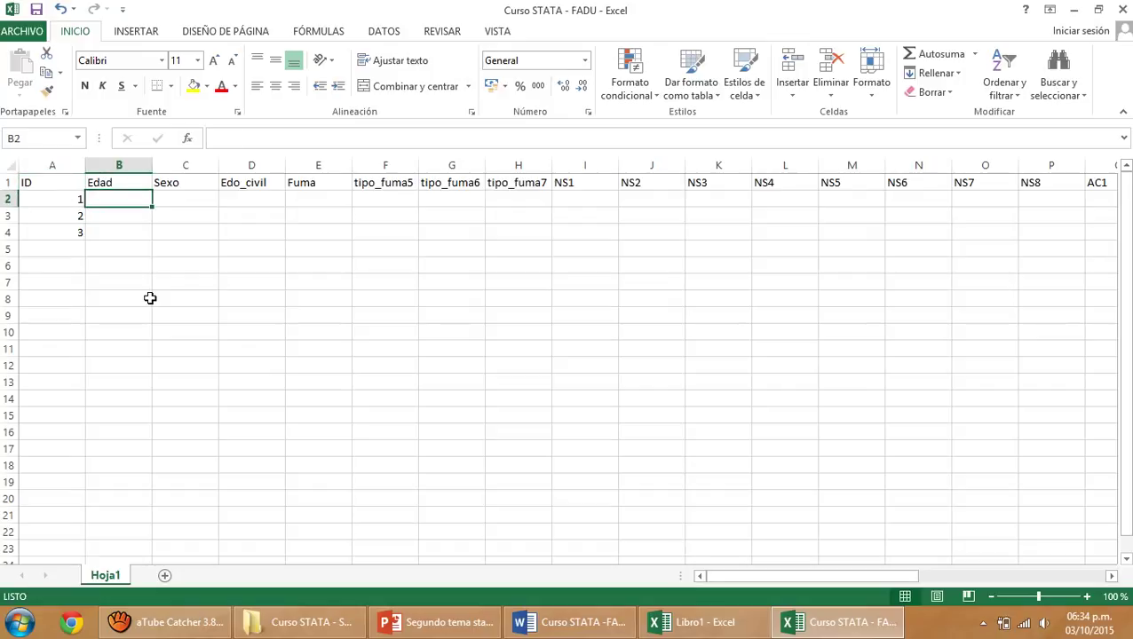
pyautogui.write('23')
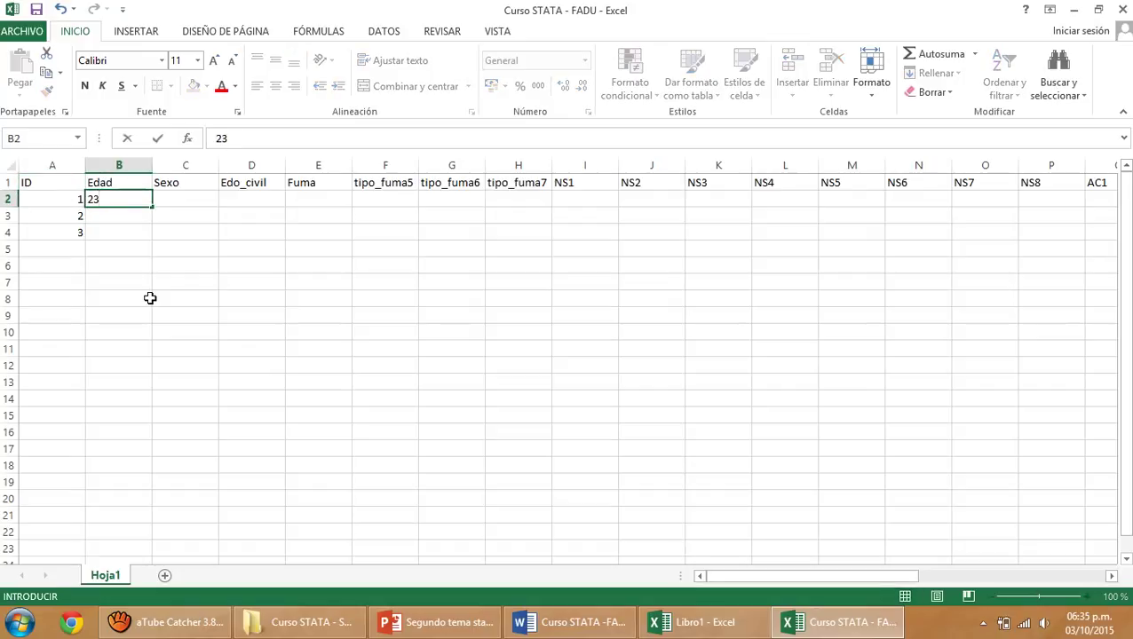
pyautogui.press('Tab')
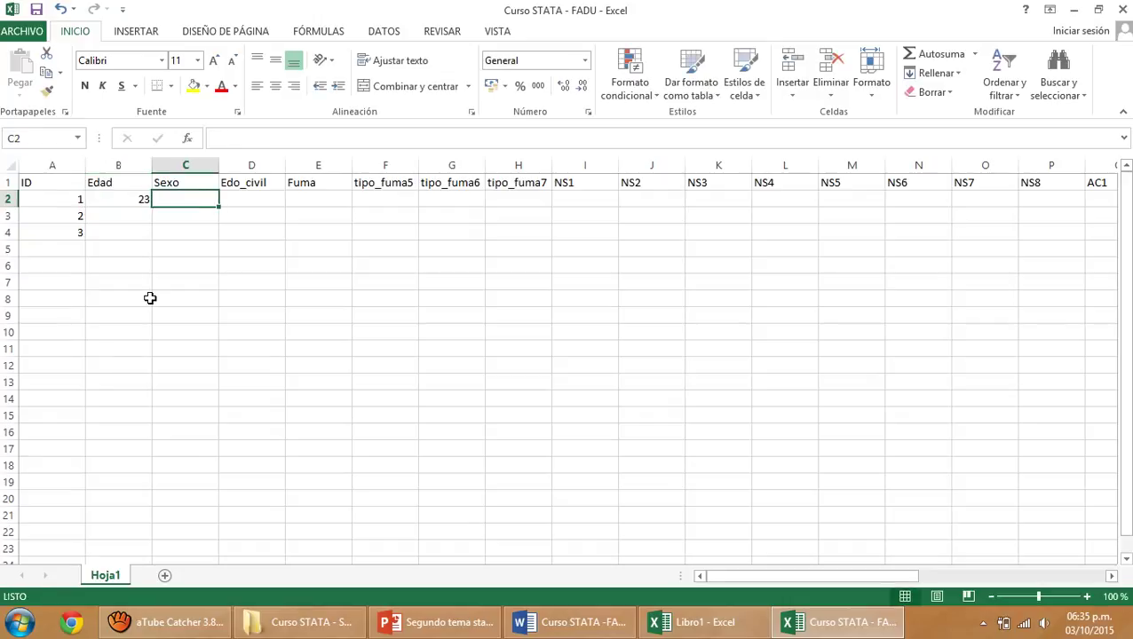
pyautogui.write('0')
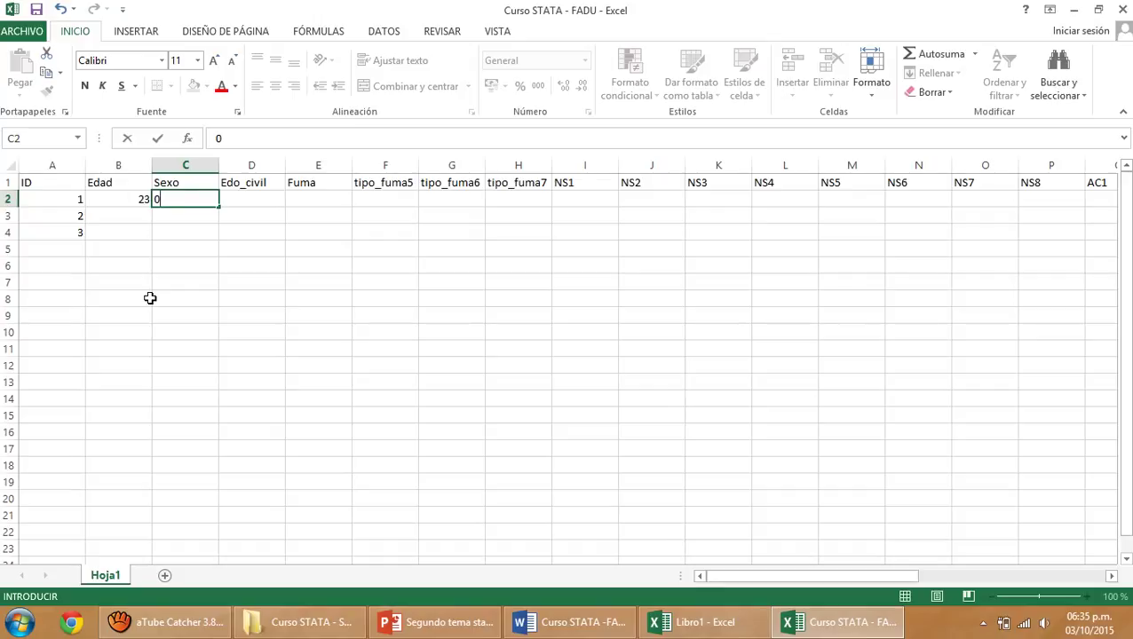
pyautogui.write('0')
pyautogui.press('Return')
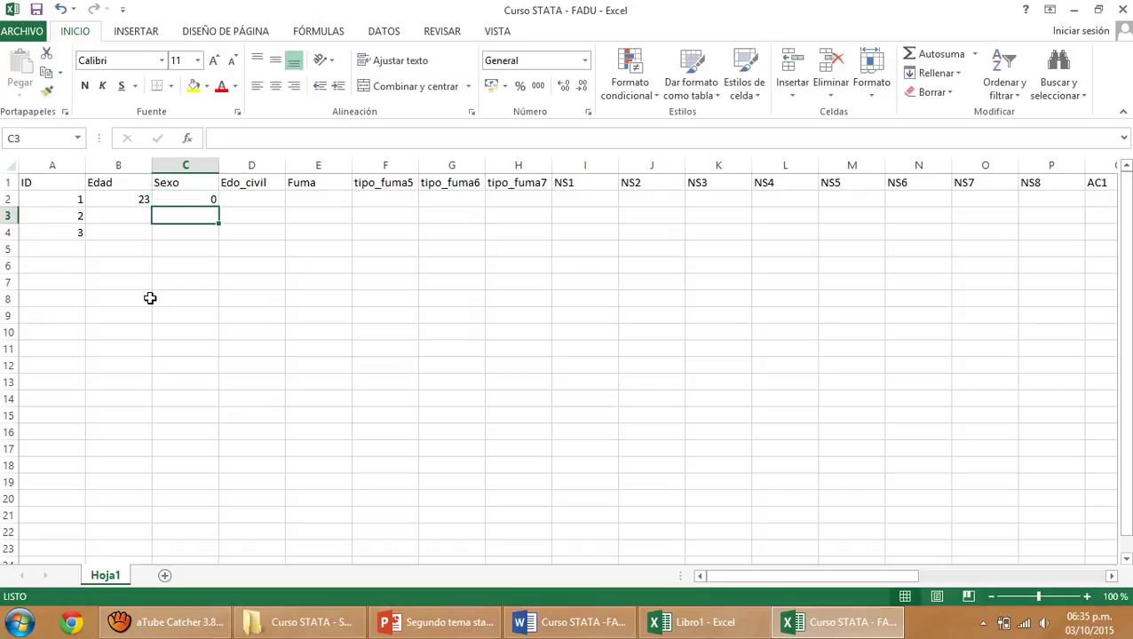
pyautogui.press('Right')
pyautogui.press('Up')
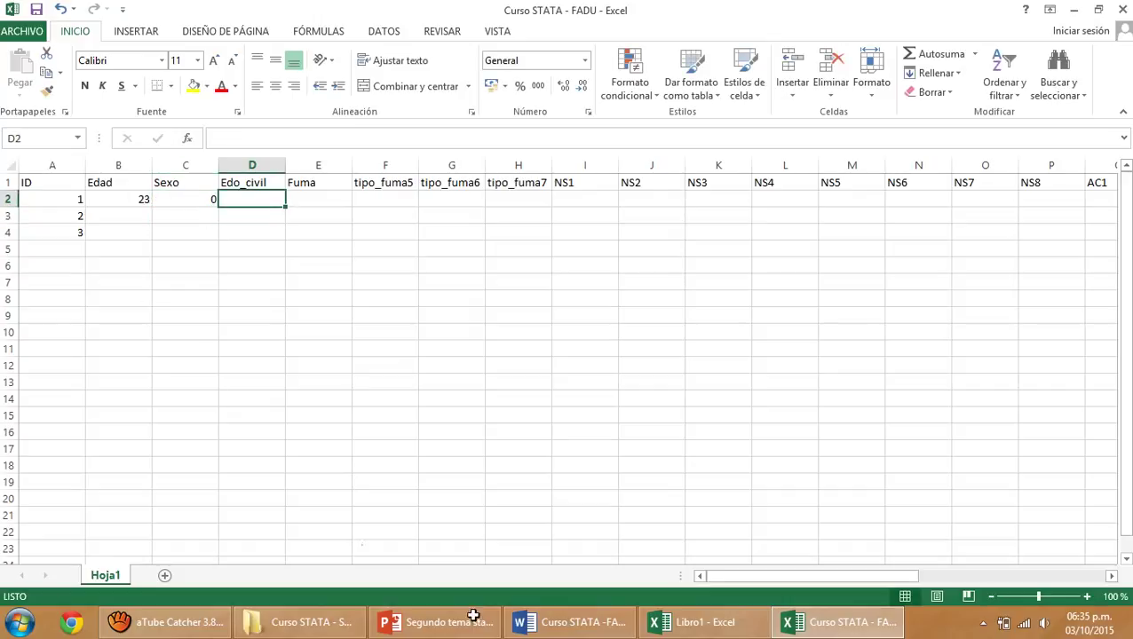
# - Review the answer options of the marital status question in the Word questionnaire and return to the Curso STATA - FADU workbook
pyautogui.click(542, 624)
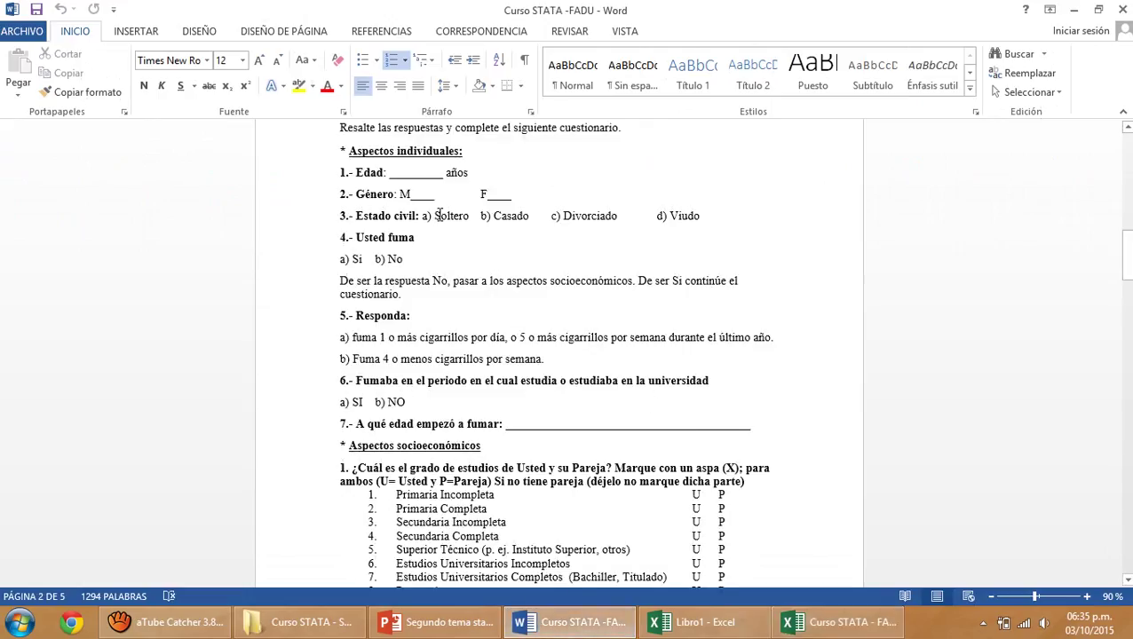
pyautogui.moveTo(441, 218); pyautogui.dragTo(599, 219)
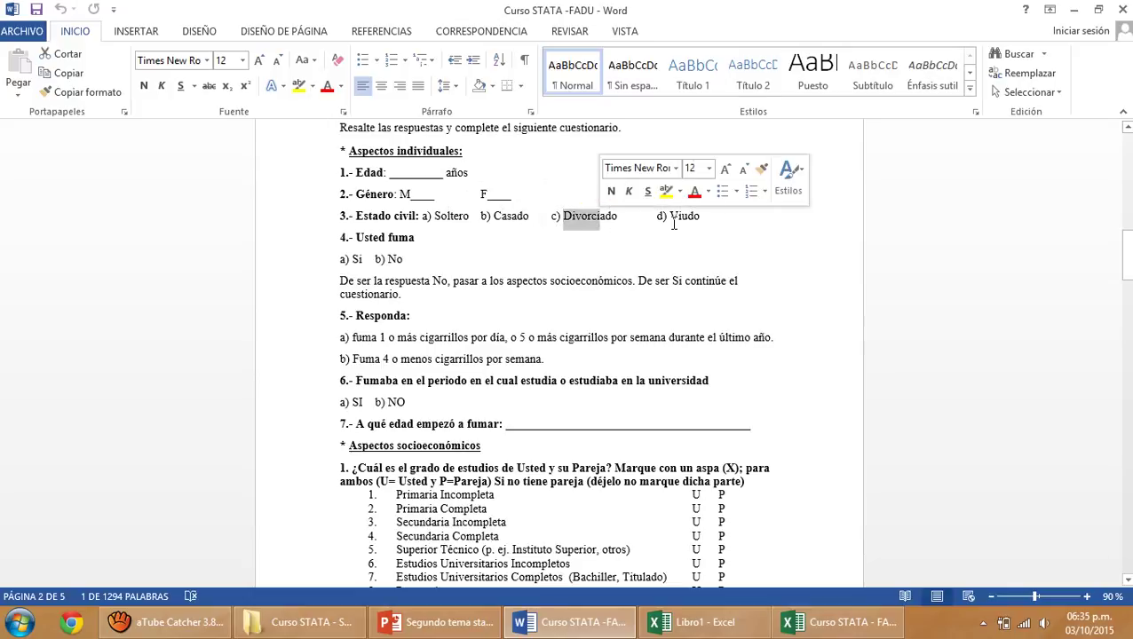
pyautogui.click(700, 217)
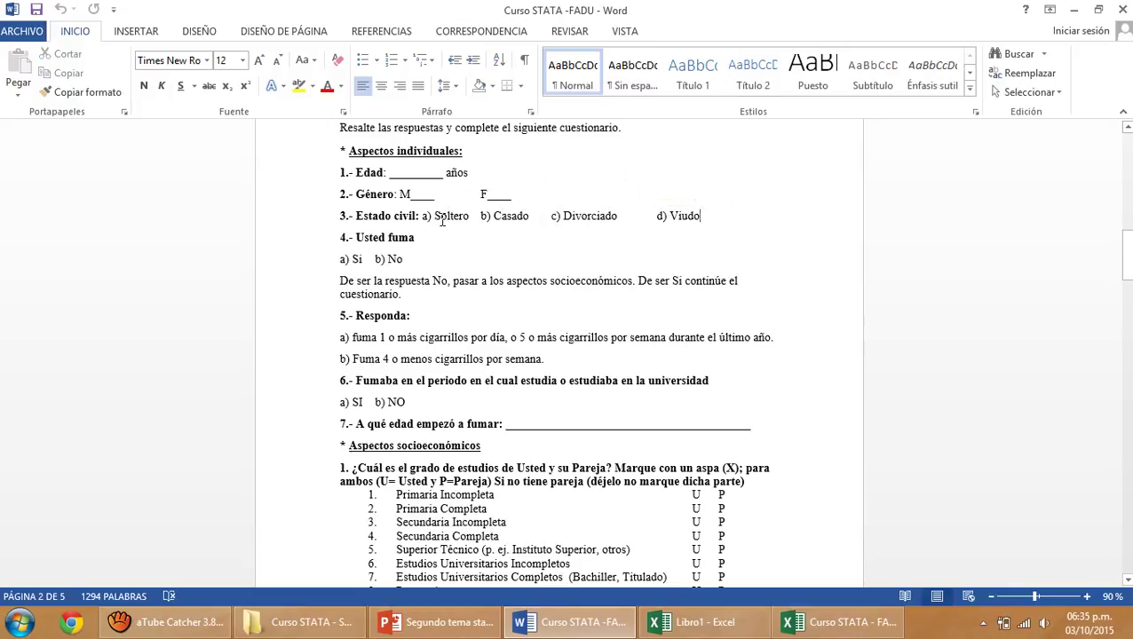
pyautogui.moveTo(428, 218); pyautogui.dragTo(704, 219)
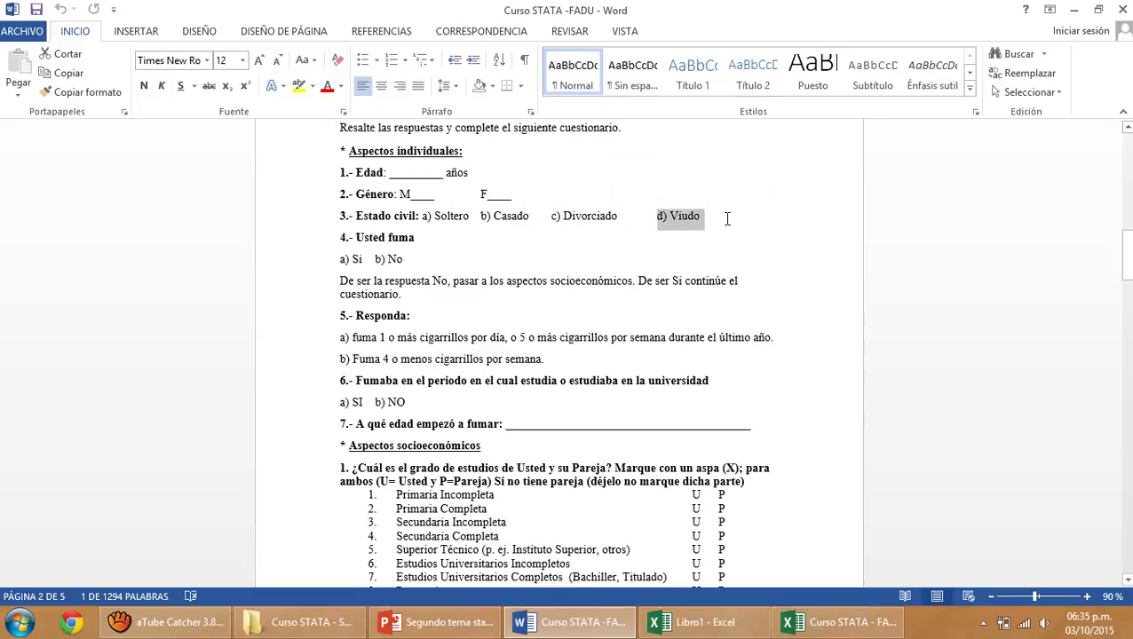
pyautogui.click(839, 622)
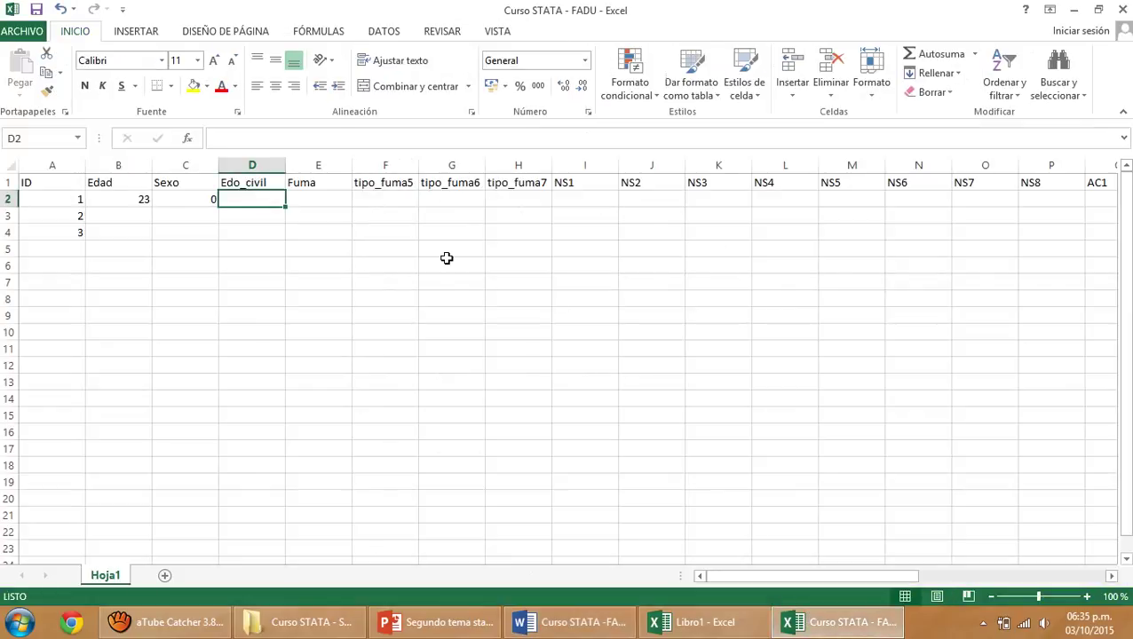
pyautogui.press('Right')
pyautogui.press('Right')
pyautogui.press('Right')
pyautogui.press('Right')
pyautogui.press('Right')
pyautogui.press('Right')
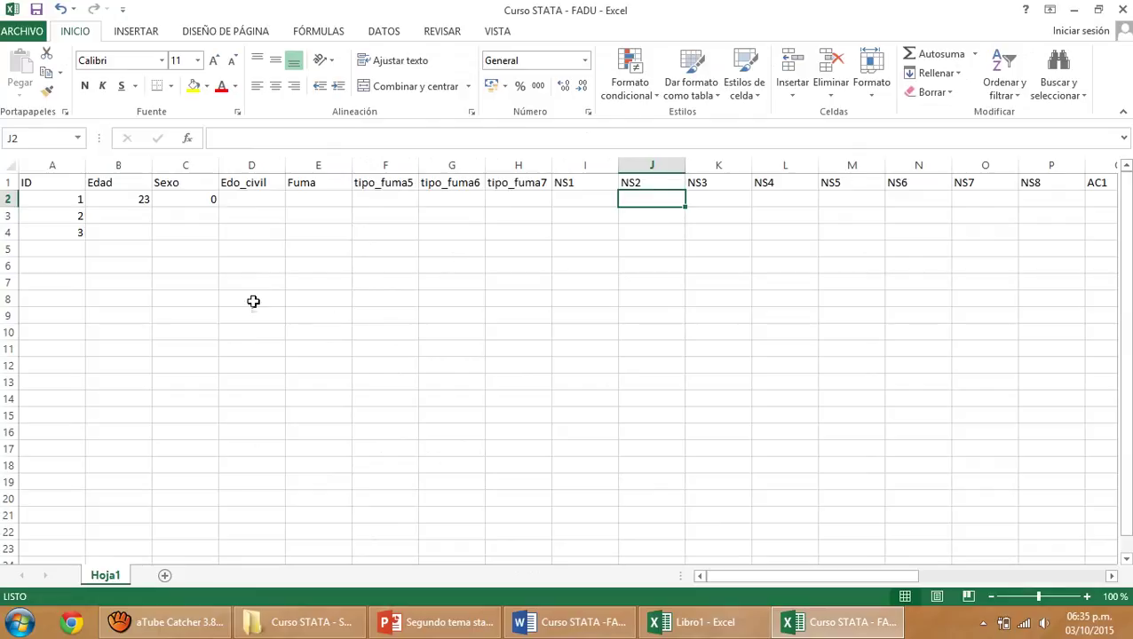
pyautogui.moveTo(252, 299); pyautogui.dragTo(347, 382)
pyautogui.click(666, 397)
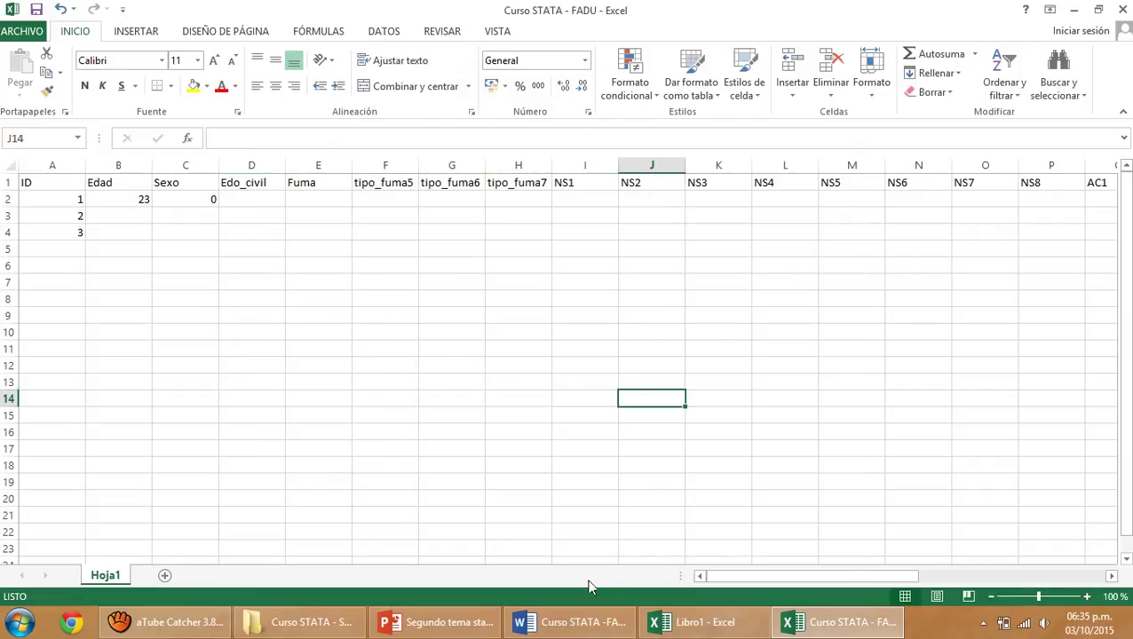
# - Switch to the Segundo tema stata presentation, show the STATA slide in the slideshow and exit the show
pyautogui.click(468, 631)
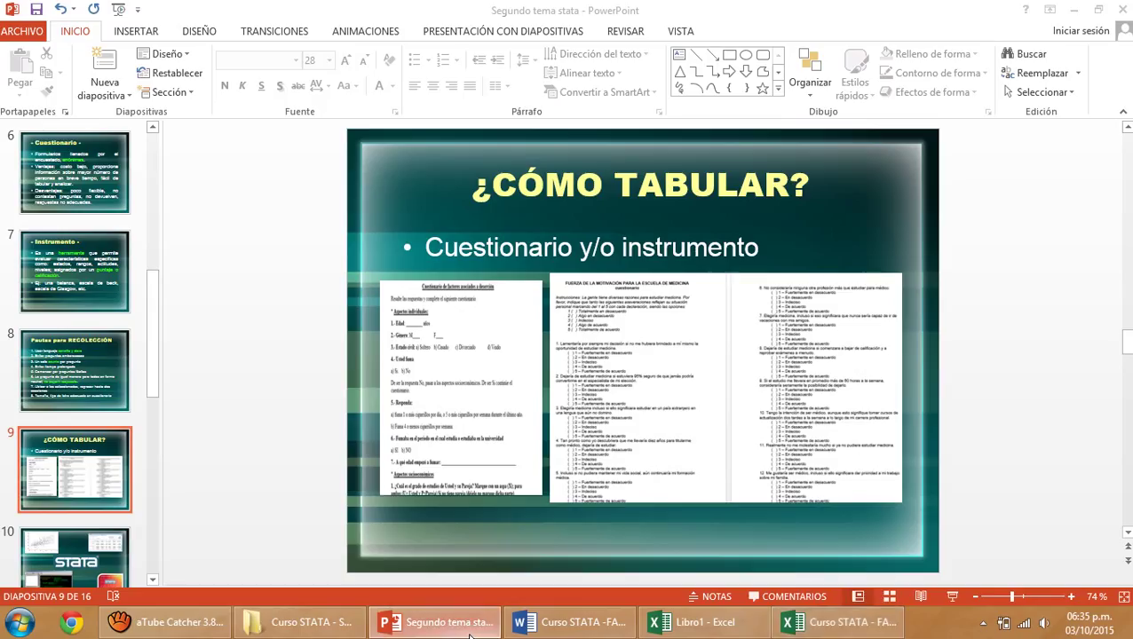
pyautogui.click(953, 598)
pyautogui.click(957, 602)
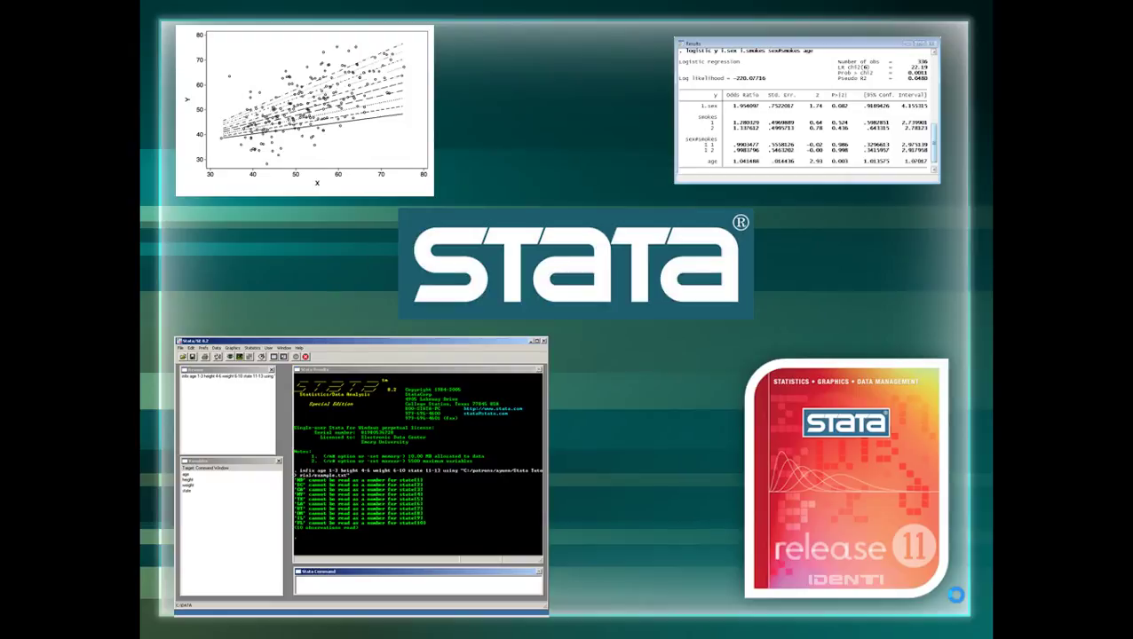
pyautogui.press('Escape')
# - Launch the StataSE application from the Stata11 folder inside Curso STATA - SOCIMEP
pyautogui.click(300, 622)
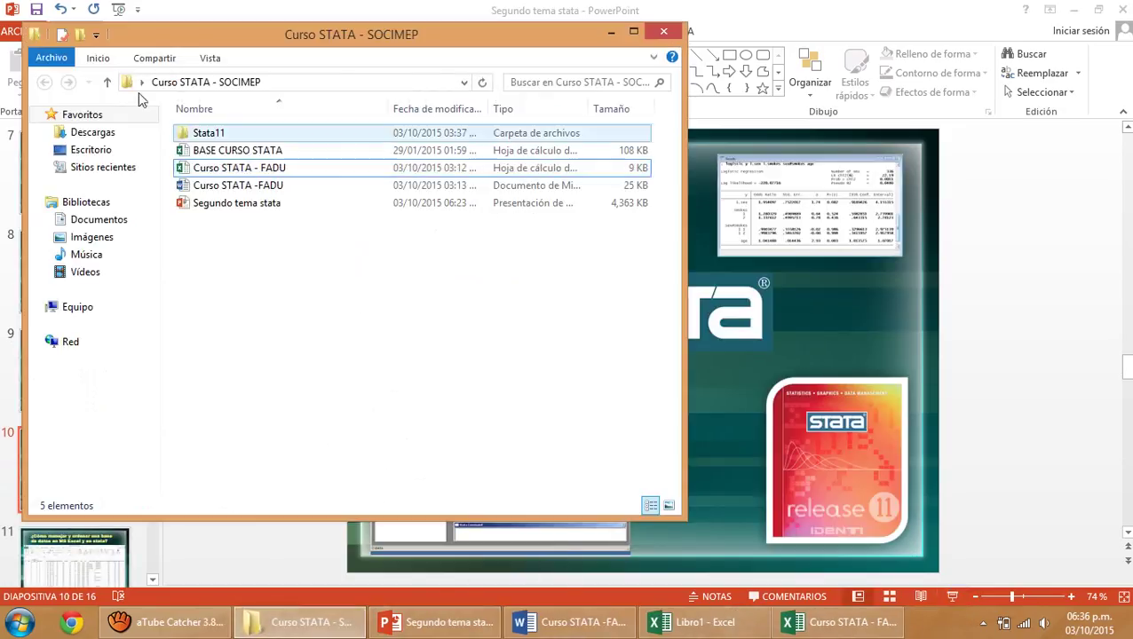
pyautogui.doubleClick(215, 135)
pyautogui.click(285, 259)
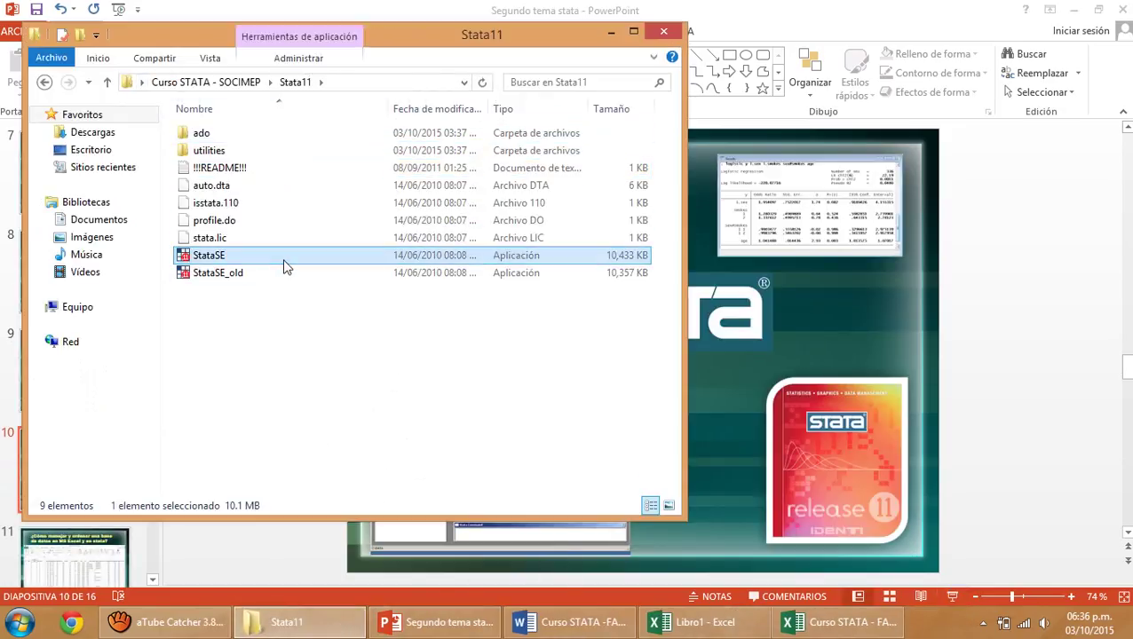
pyautogui.doubleClick(284, 259)
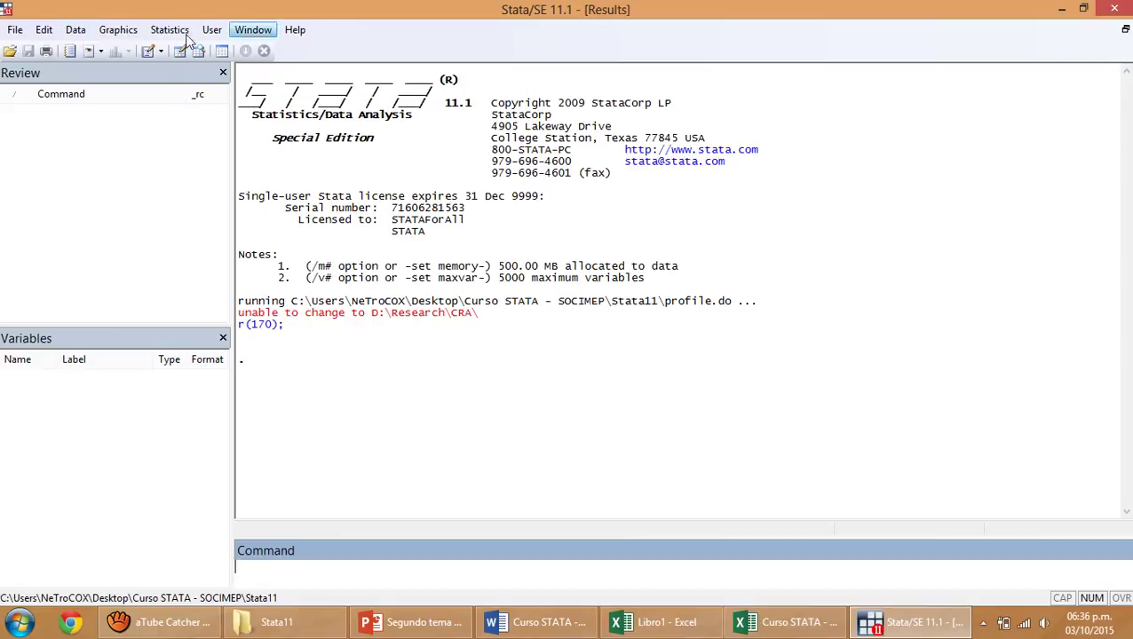
# - Run the trial text afwdf as a command in Stata
pyautogui.click(15, 30)
pyautogui.click(15, 30)
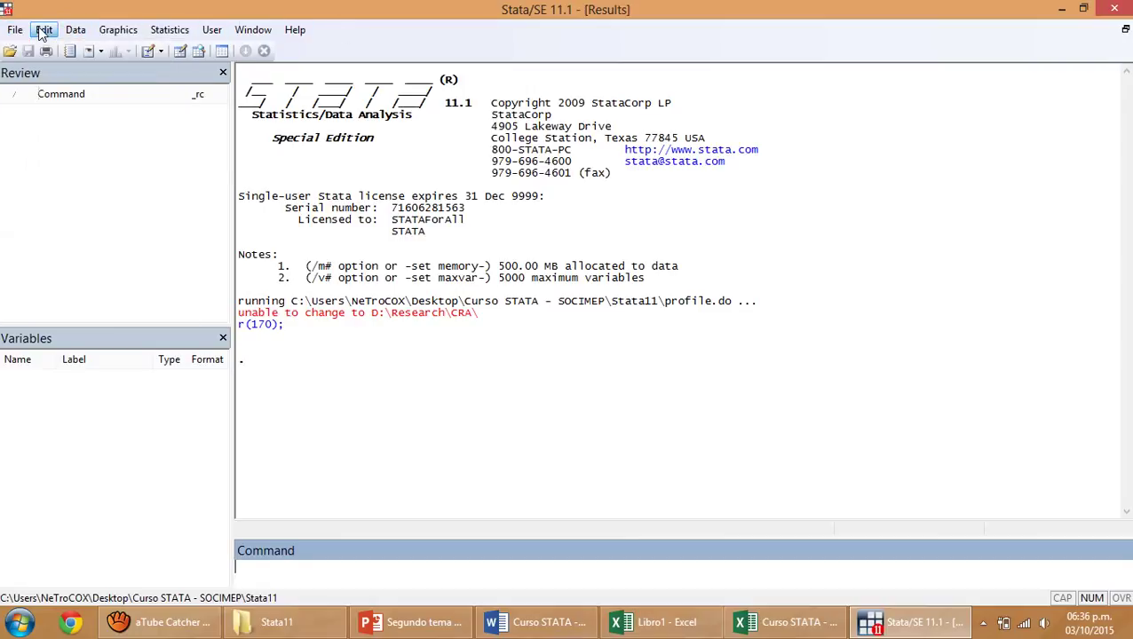
pyautogui.click(75, 30)
pyautogui.click(75, 30)
pyautogui.write('wdf')
pyautogui.press('Return')
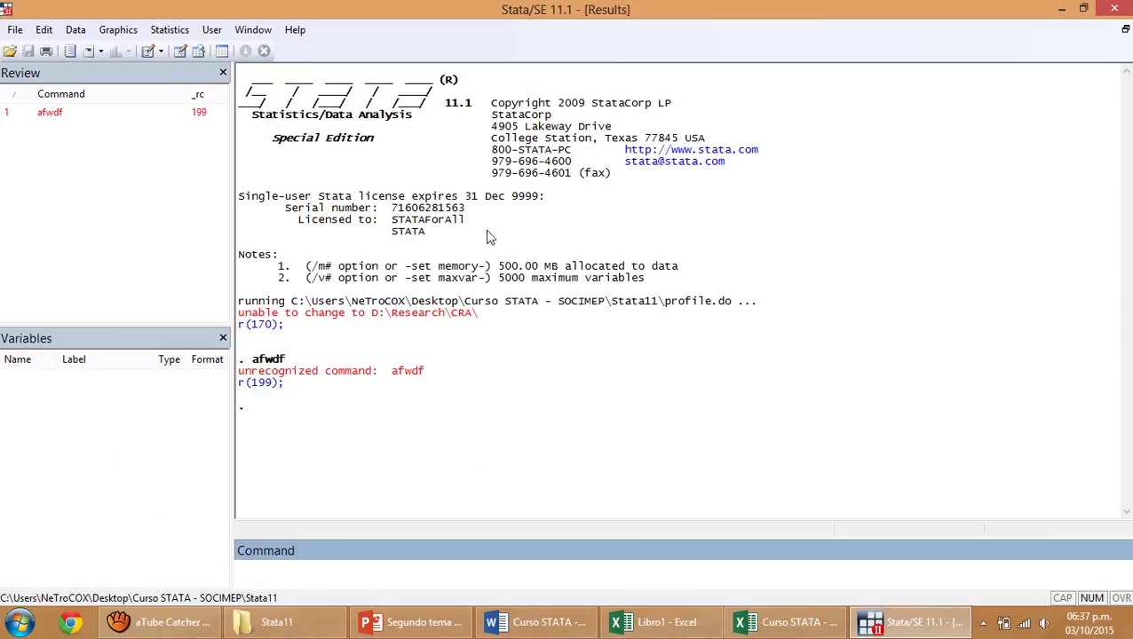
# - Return to the Segundo tema stata presentation and view slide 11 on managing and ordering a database in Excel and Stata
pyautogui.click(436, 626)
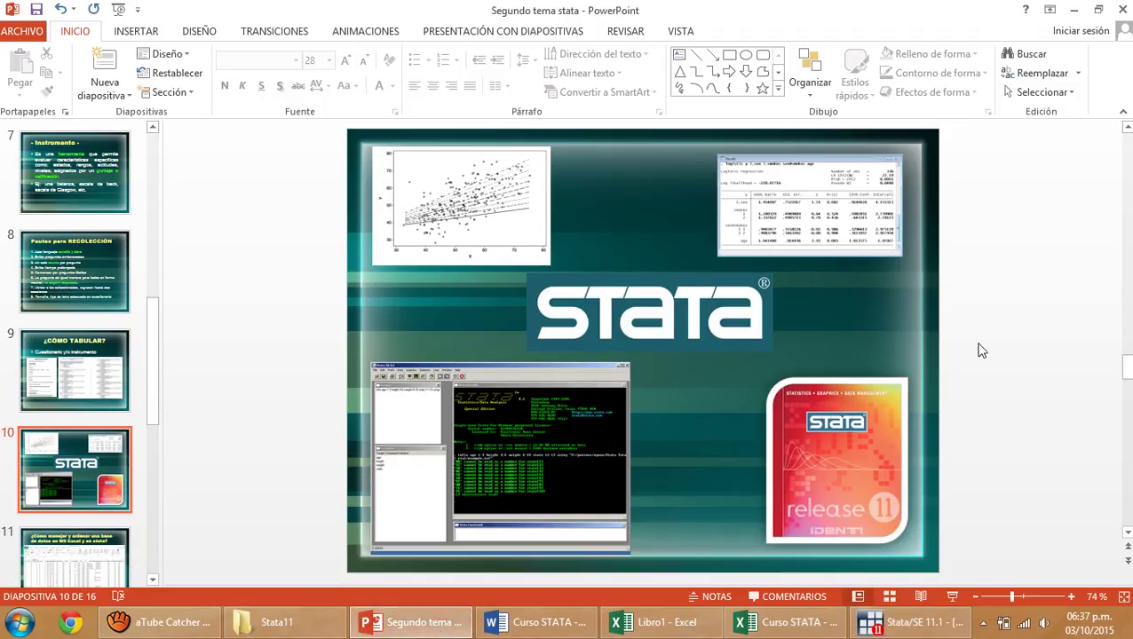
pyautogui.scroll(-1, 981, 351)
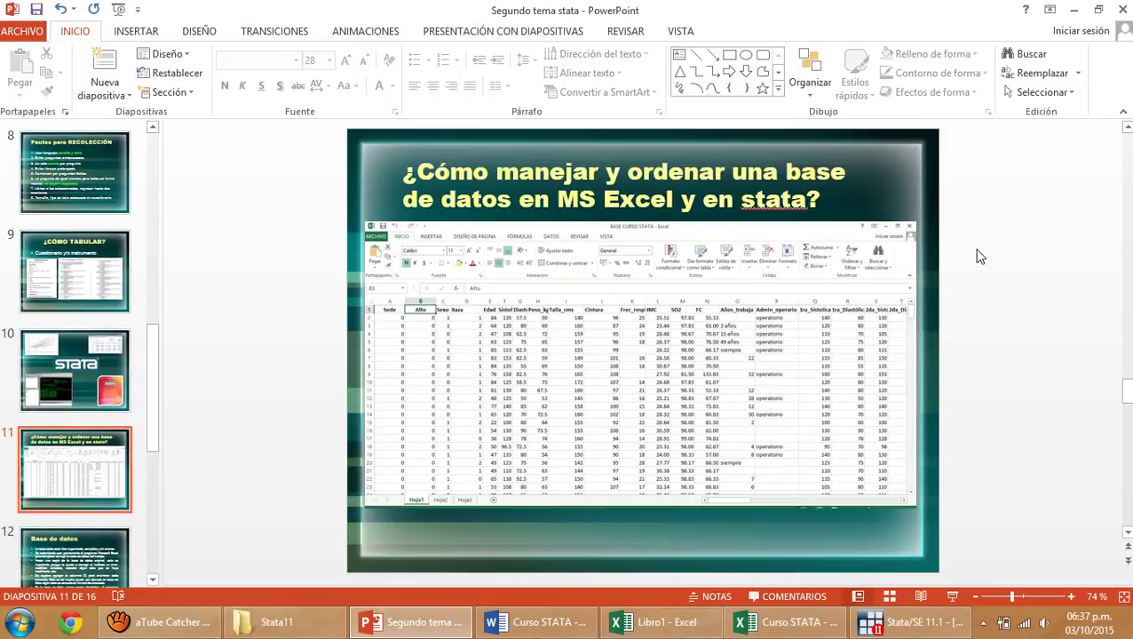
# - Close the Curso STATA - FADU and Libro1 workbooks without saving their changes
pyautogui.click(786, 621)
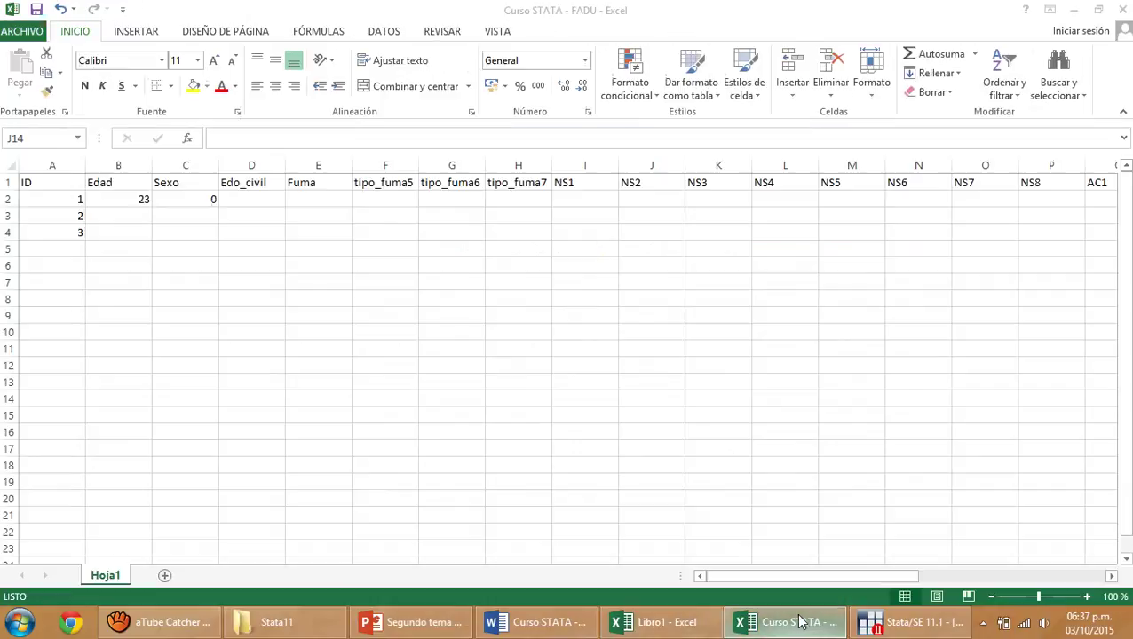
pyautogui.click(1124, 9)
pyautogui.click(570, 346)
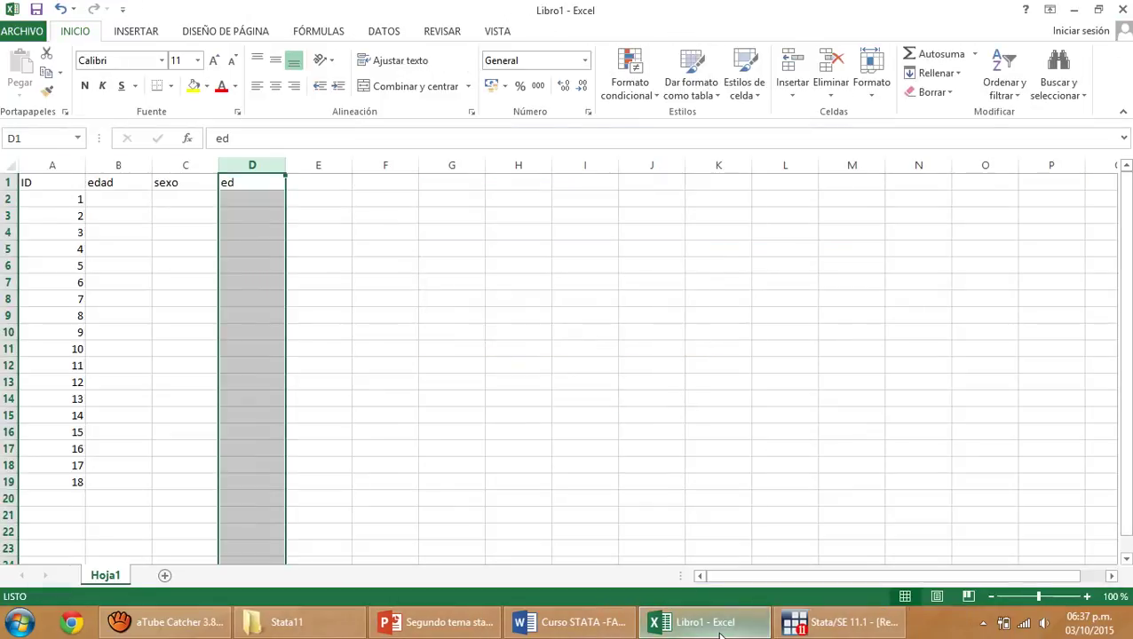
pyautogui.click(719, 627)
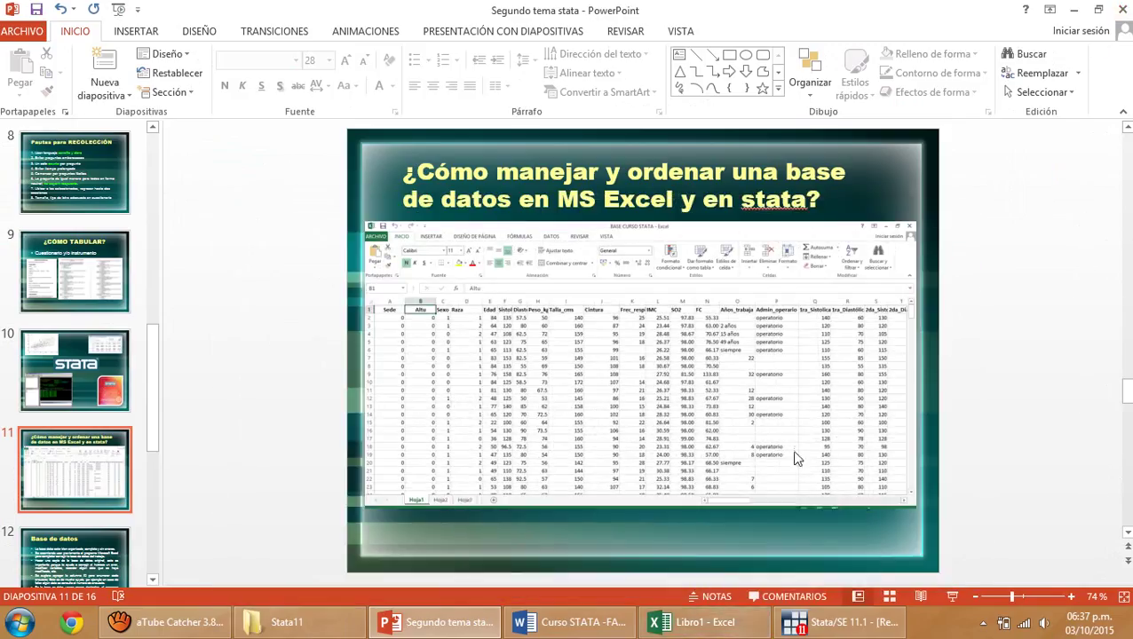
pyautogui.click(720, 622)
pyautogui.click(1122, 9)
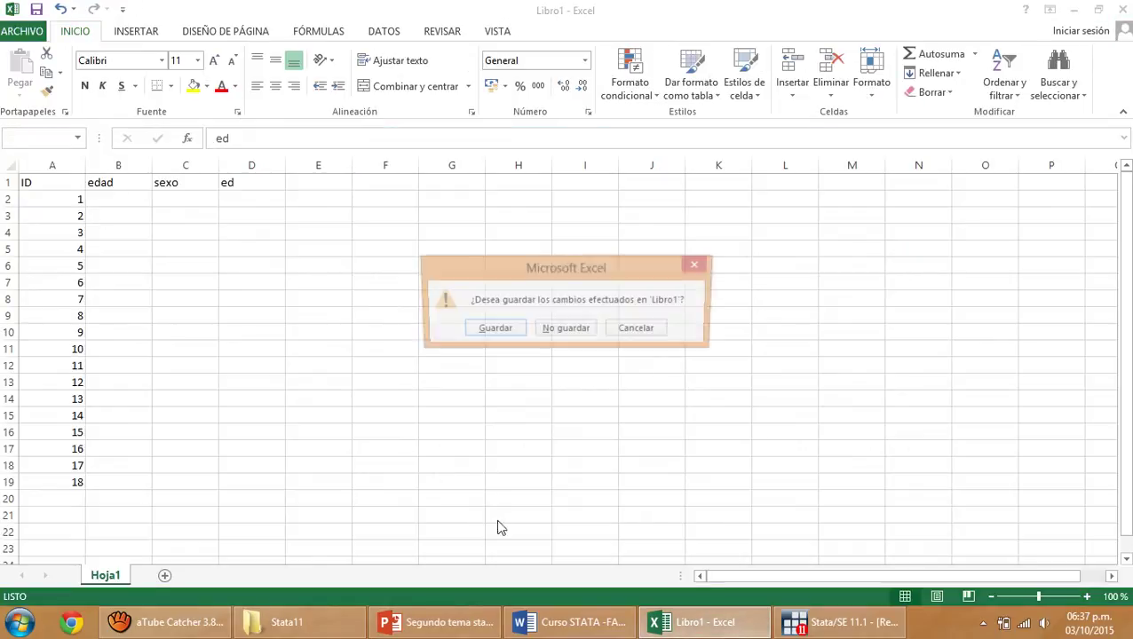
pyautogui.press('Return')
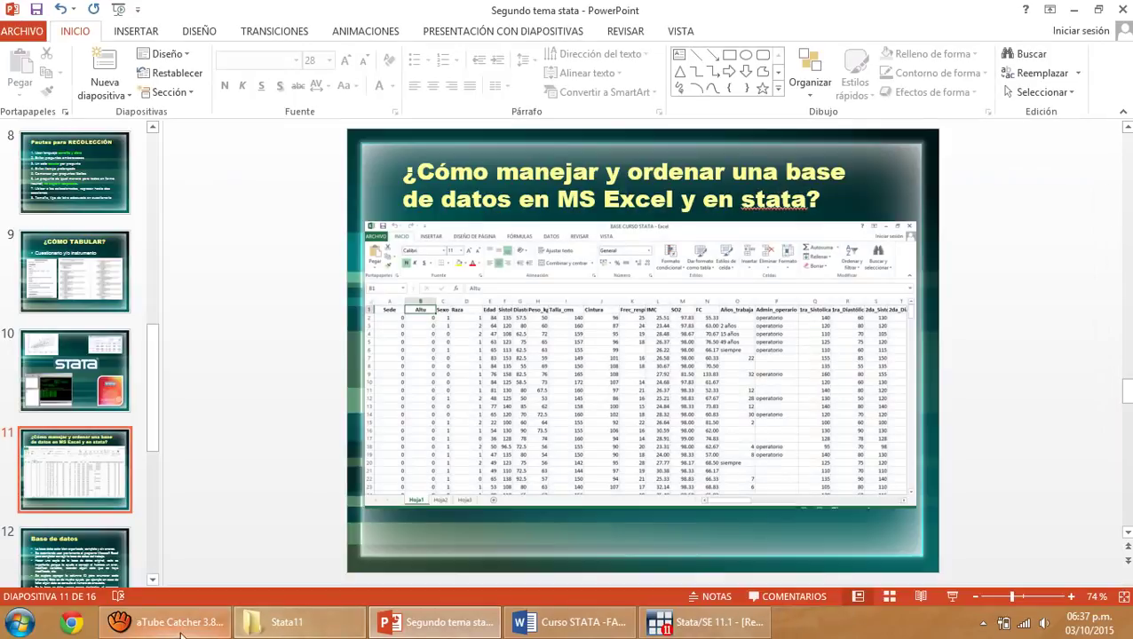
# - Open the BASE CURSO STATA workbook from the Curso STATA - SOCIMEP folder
pyautogui.click(287, 621)
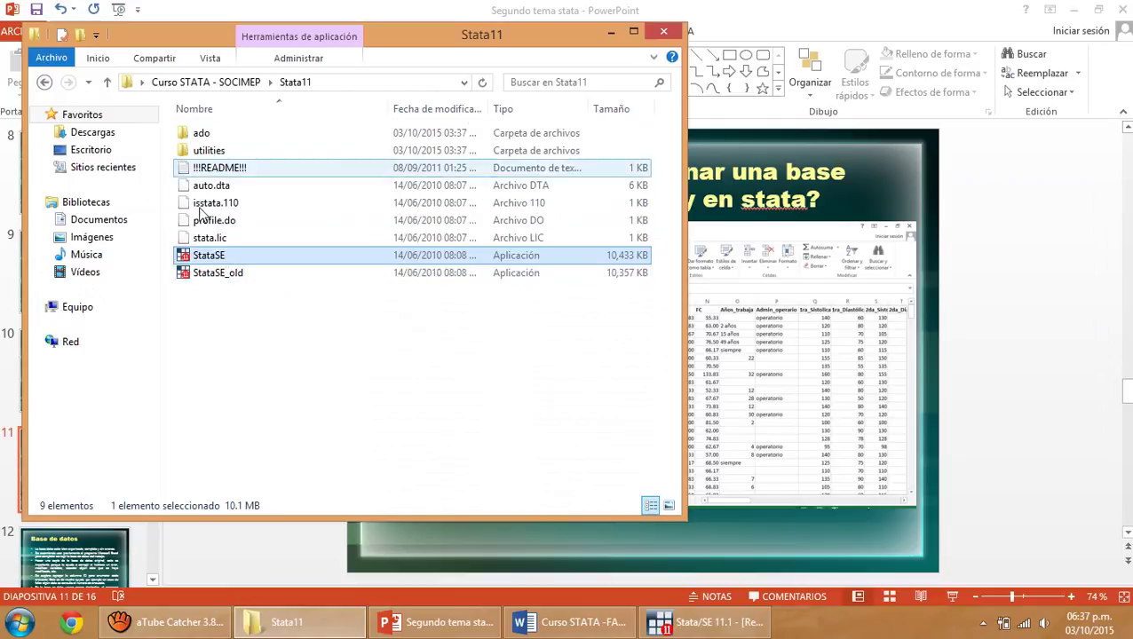
pyautogui.press('BackSpace')
pyautogui.doubleClick(238, 153)
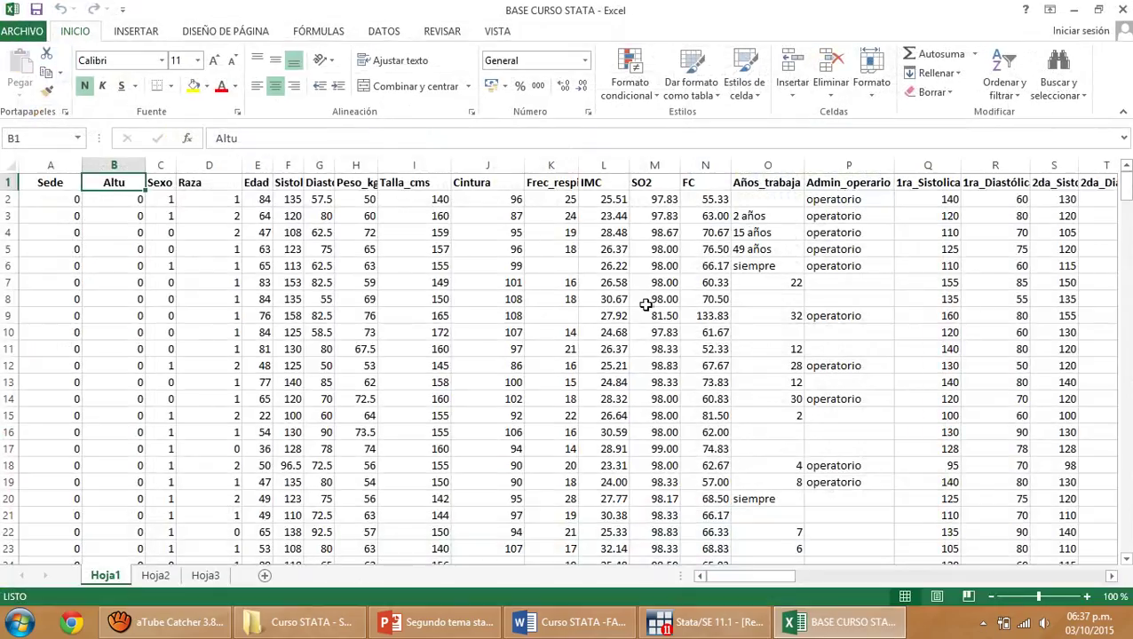
# - Examine the coded data on Hoja1, including the empty cells under Años_trabaja and Admin_operario and the values under FC and Cintura
pyautogui.moveTo(222, 233); pyautogui.dragTo(891, 402)
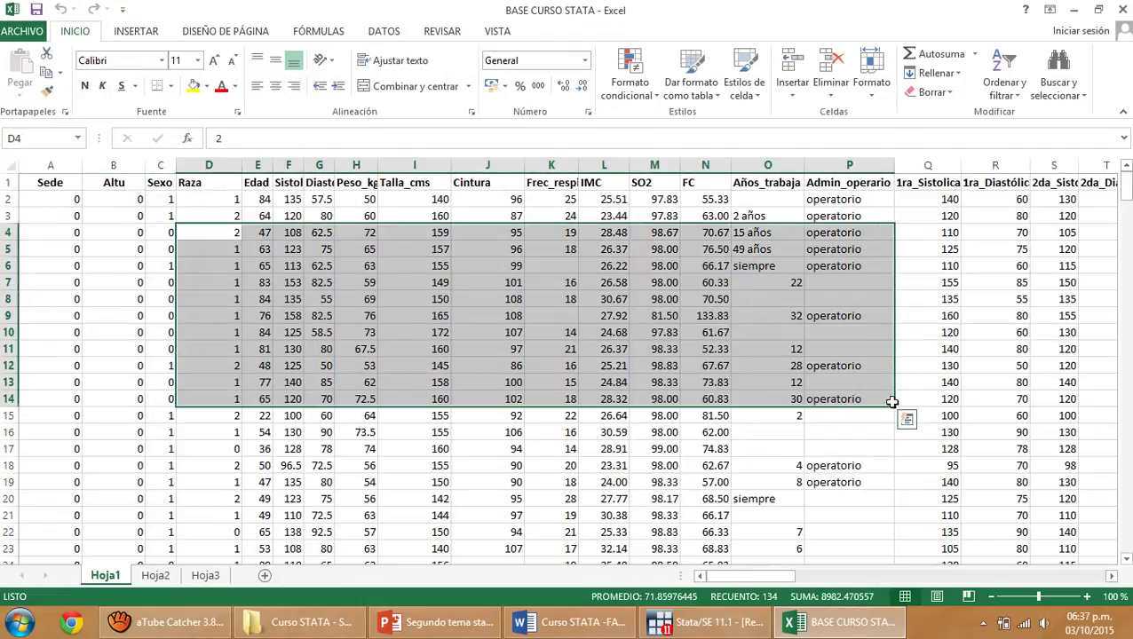
pyautogui.click(946, 267)
pyautogui.moveTo(257, 248); pyautogui.dragTo(622, 414)
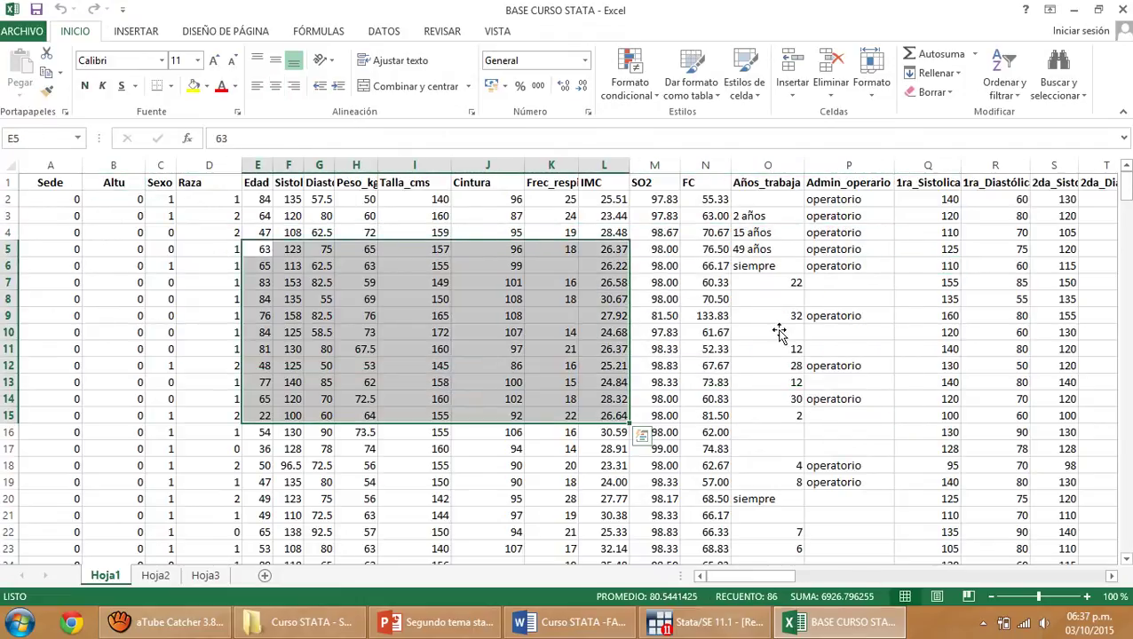
pyautogui.click(779, 332)
pyautogui.click(869, 283)
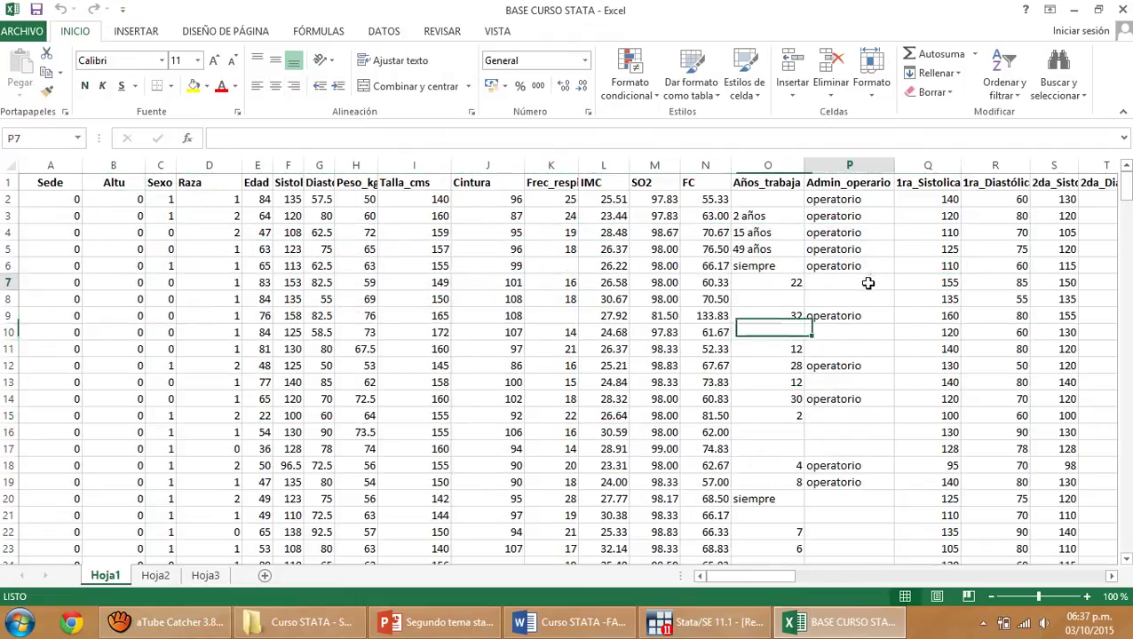
pyautogui.click(836, 330)
pyautogui.click(761, 299)
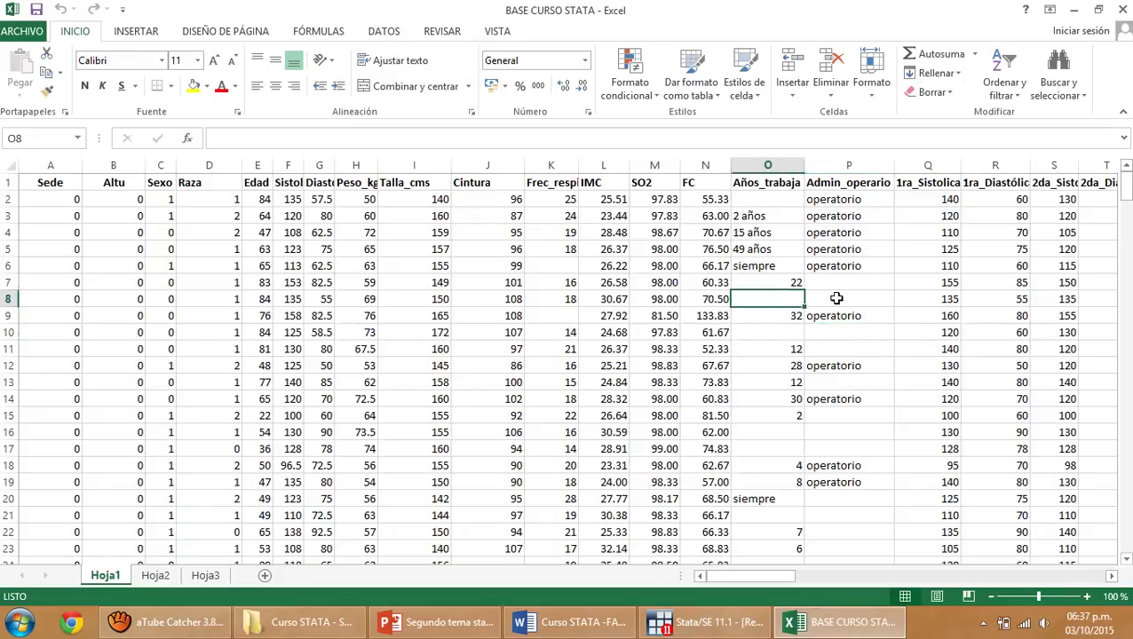
pyautogui.press('Right')
pyautogui.click(724, 382)
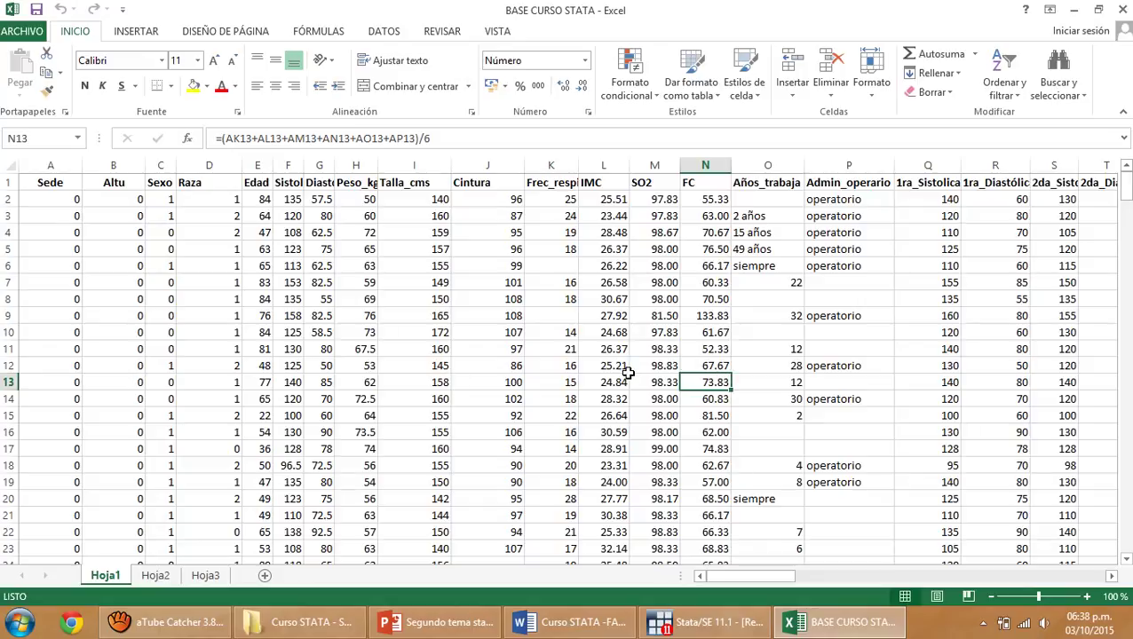
pyautogui.click(508, 348)
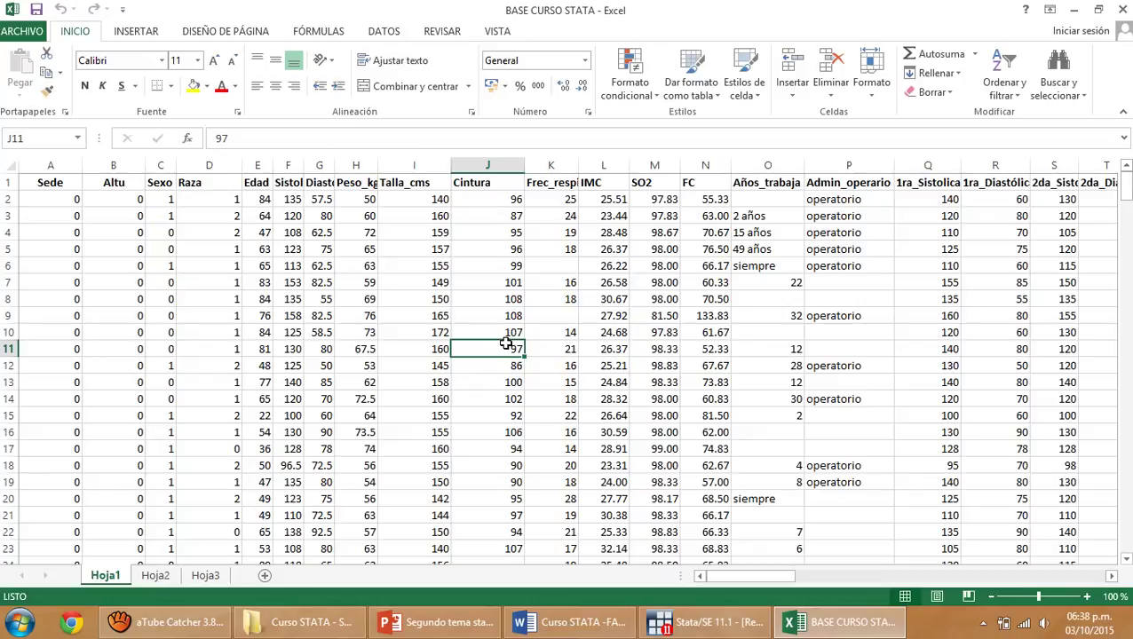
# - Switch to the Segundo tema stata presentation, show slides 11 and 12 full screen, and highlight slide 12's advice on copying the original database
pyautogui.click(439, 622)
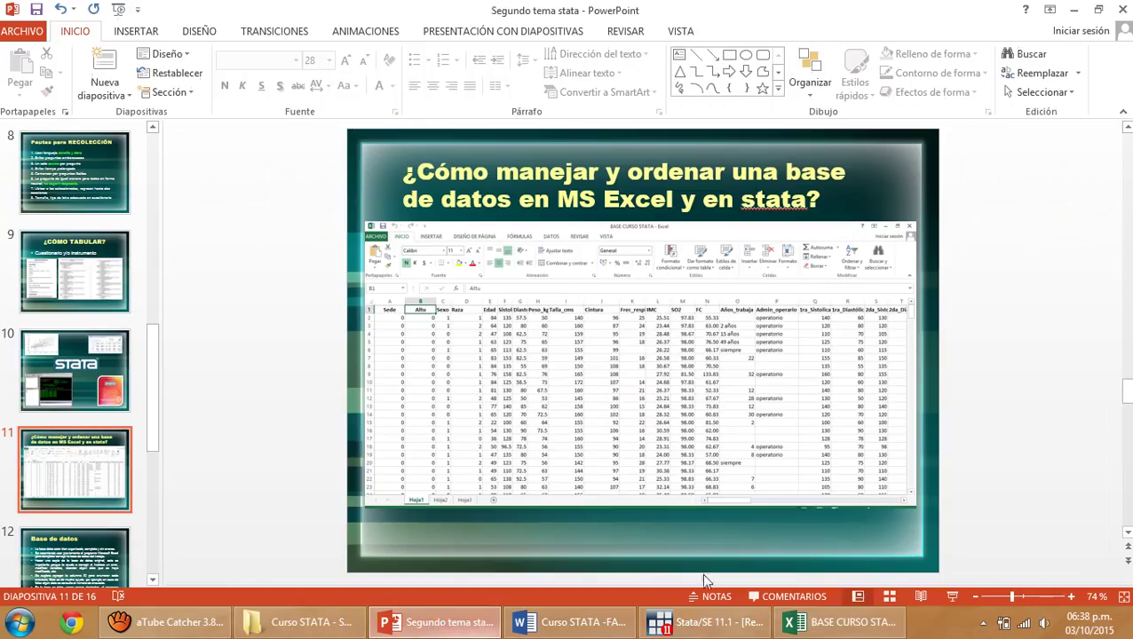
pyautogui.click(952, 597)
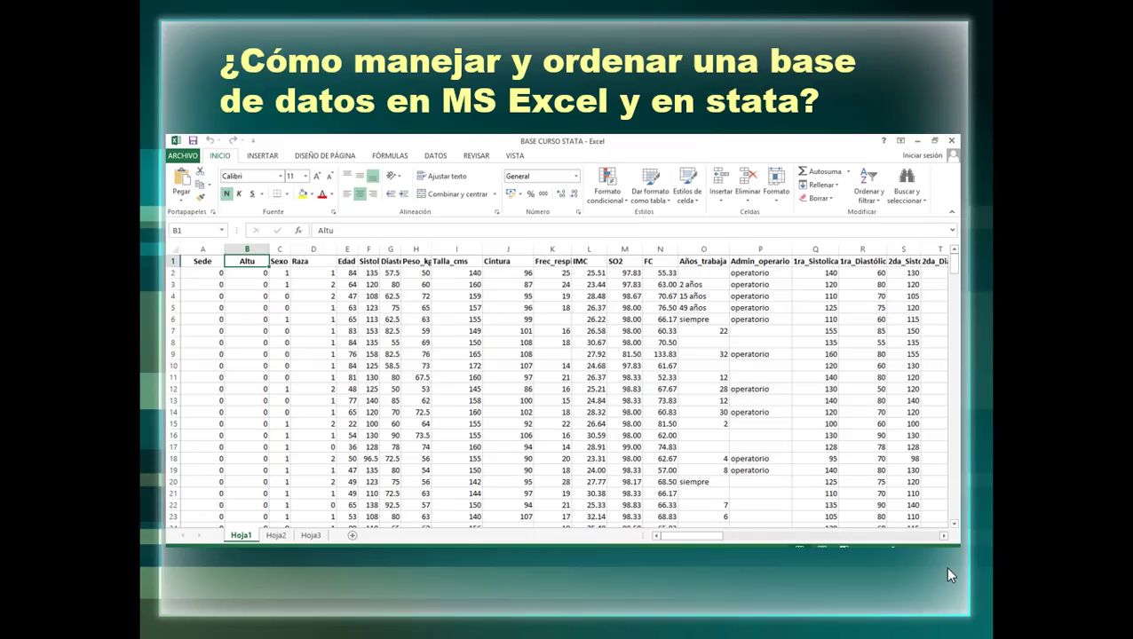
pyautogui.click(947, 572)
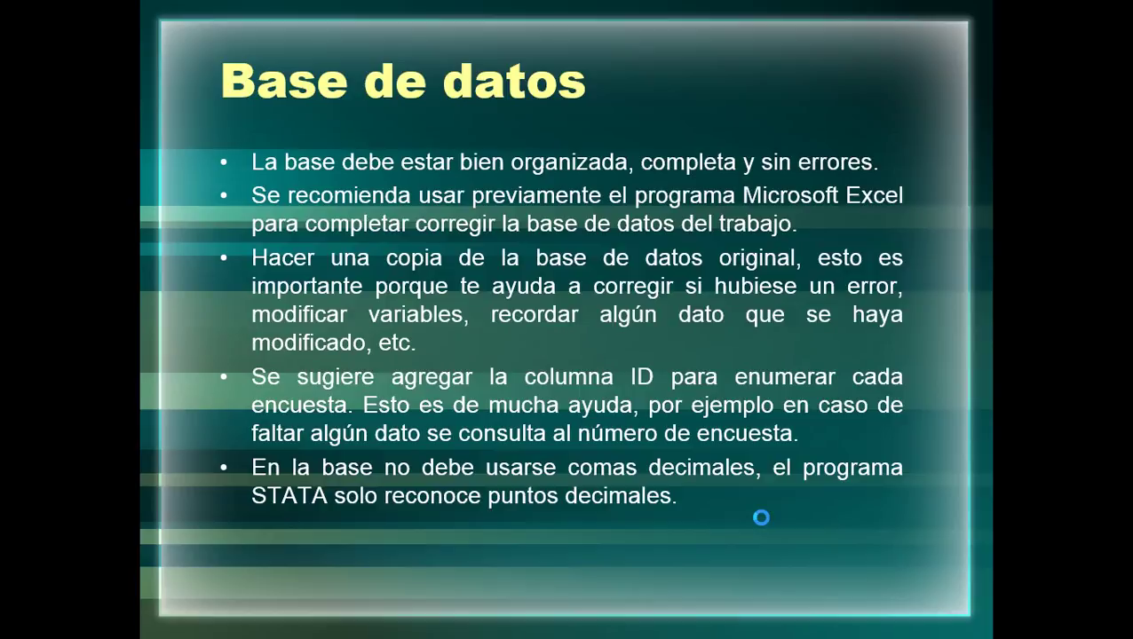
pyautogui.press('Escape')
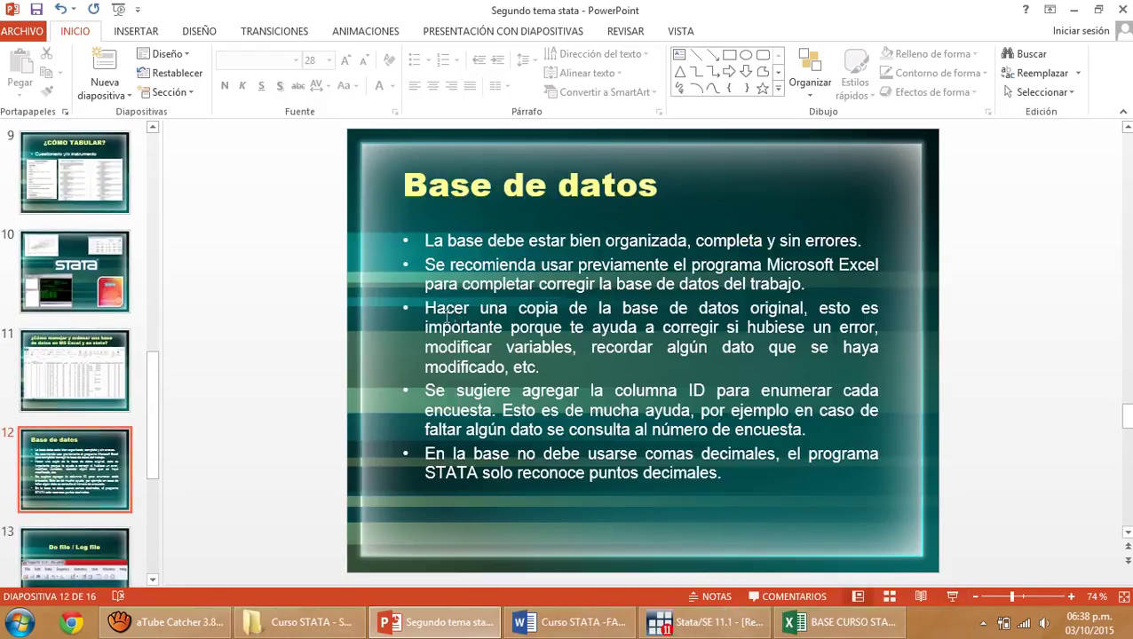
pyautogui.moveTo(424, 308); pyautogui.dragTo(668, 311)
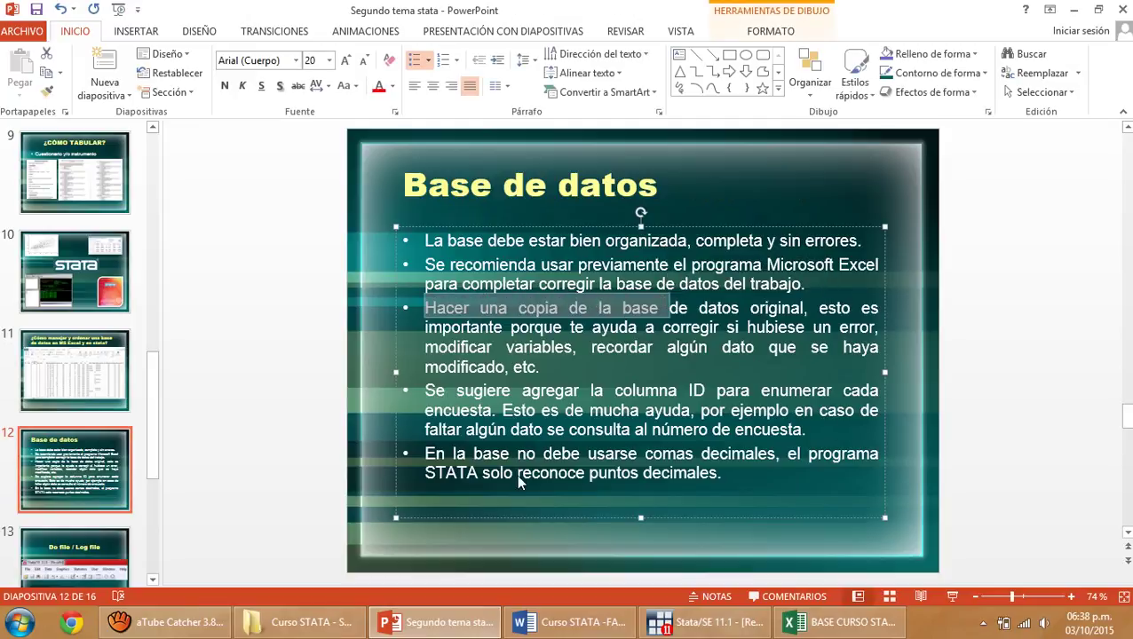
# - Copy the whole database from Hoja1 of the BASE CURSO STATA workbook into a new sheet, starting at cell A1
pyautogui.click(844, 622)
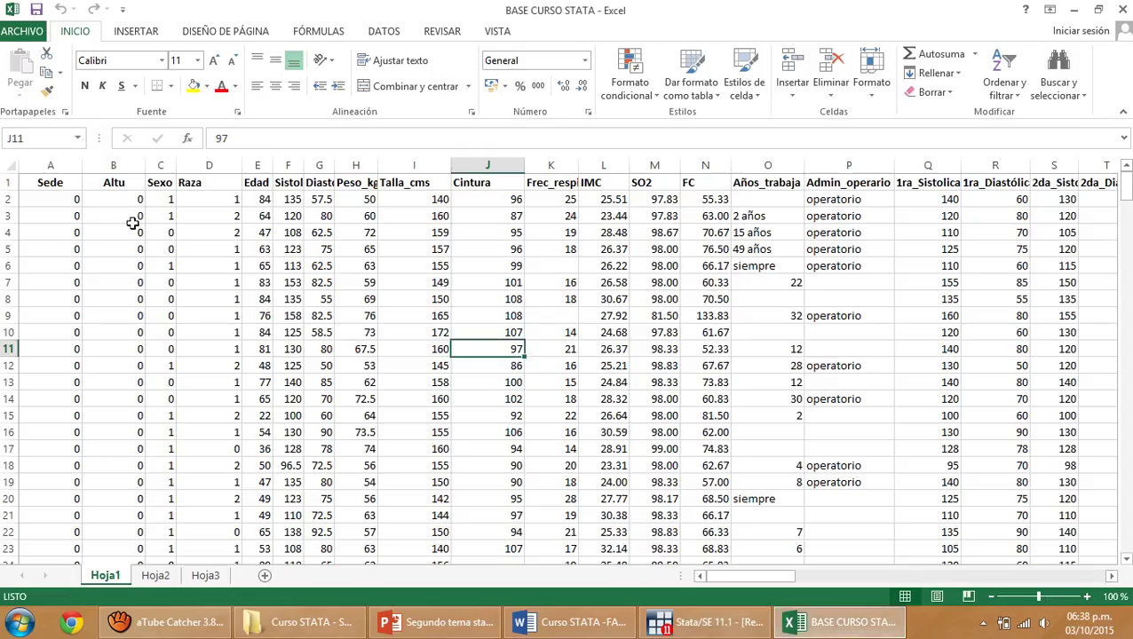
pyautogui.click(64, 188)
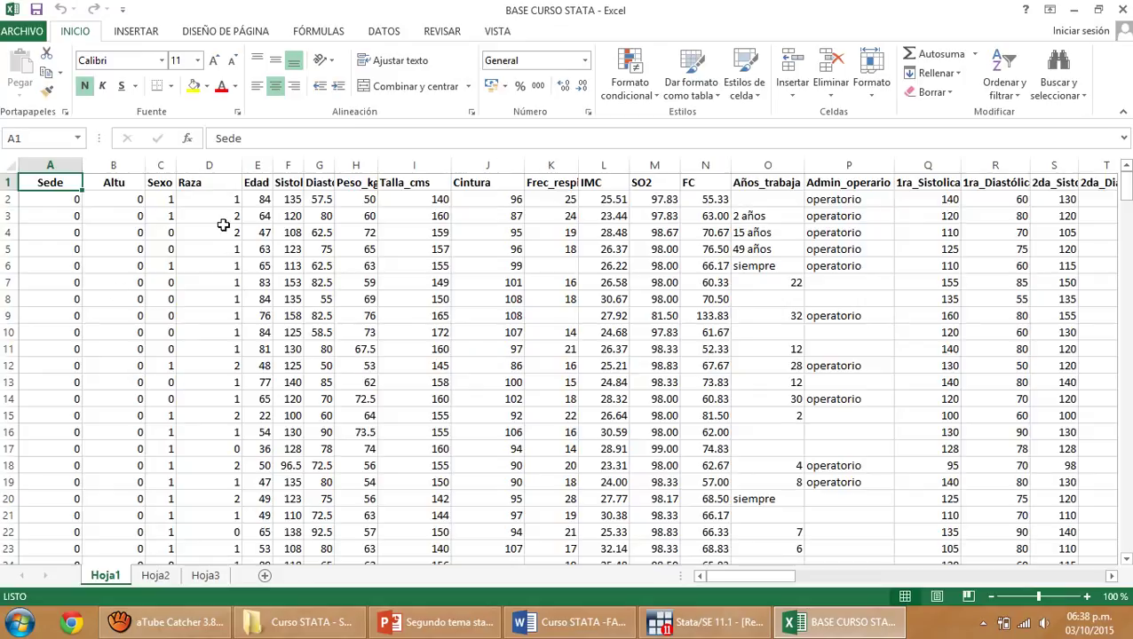
pyautogui.hotkey('ctrl', 'shift', 'Right')
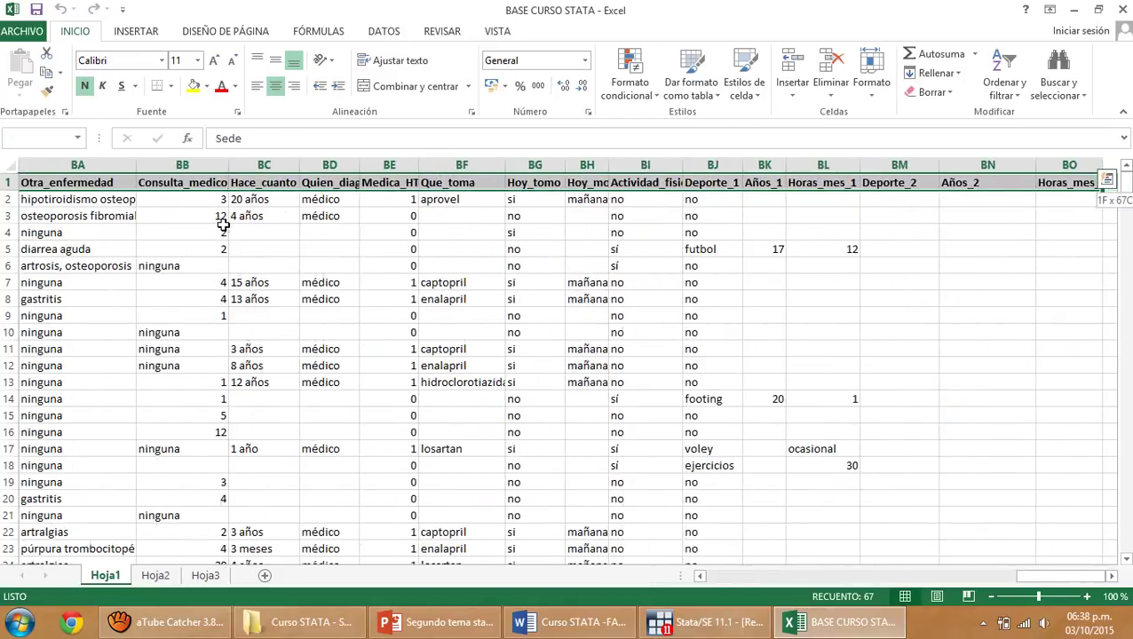
pyautogui.hotkey('ctrl', 'shift', 'Down')
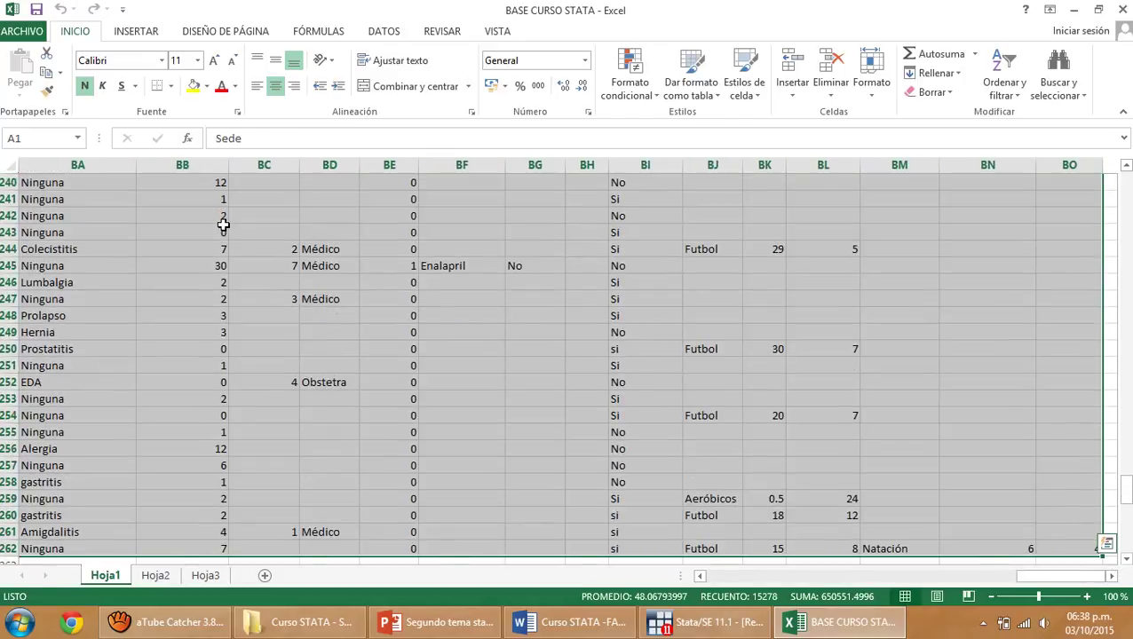
pyautogui.hotkey('ctrl', 'c')
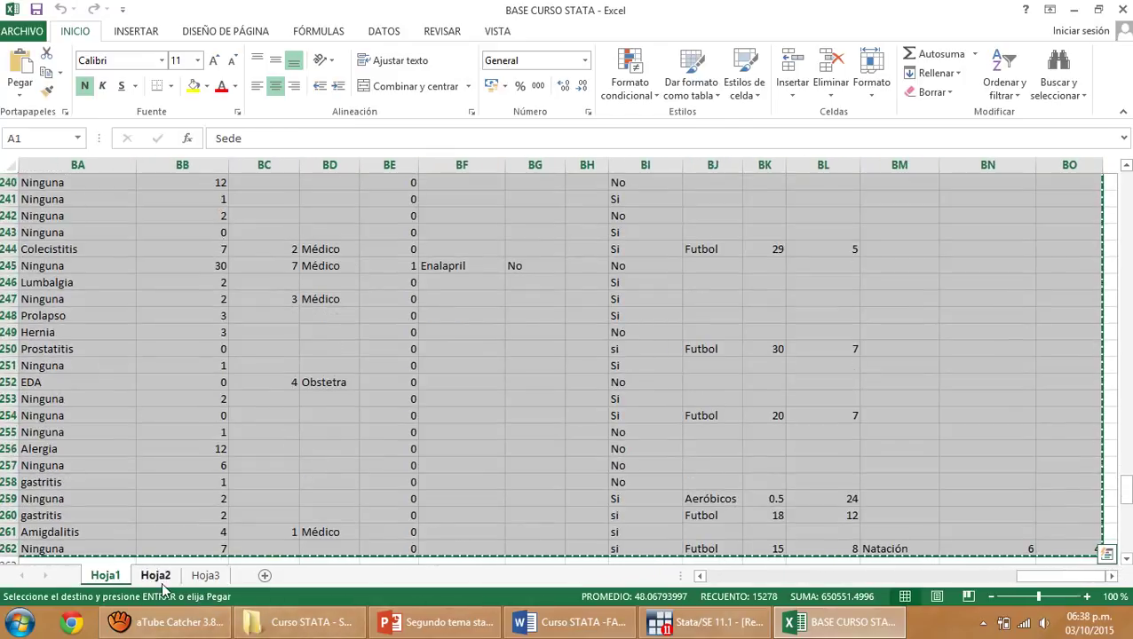
pyautogui.click(266, 576)
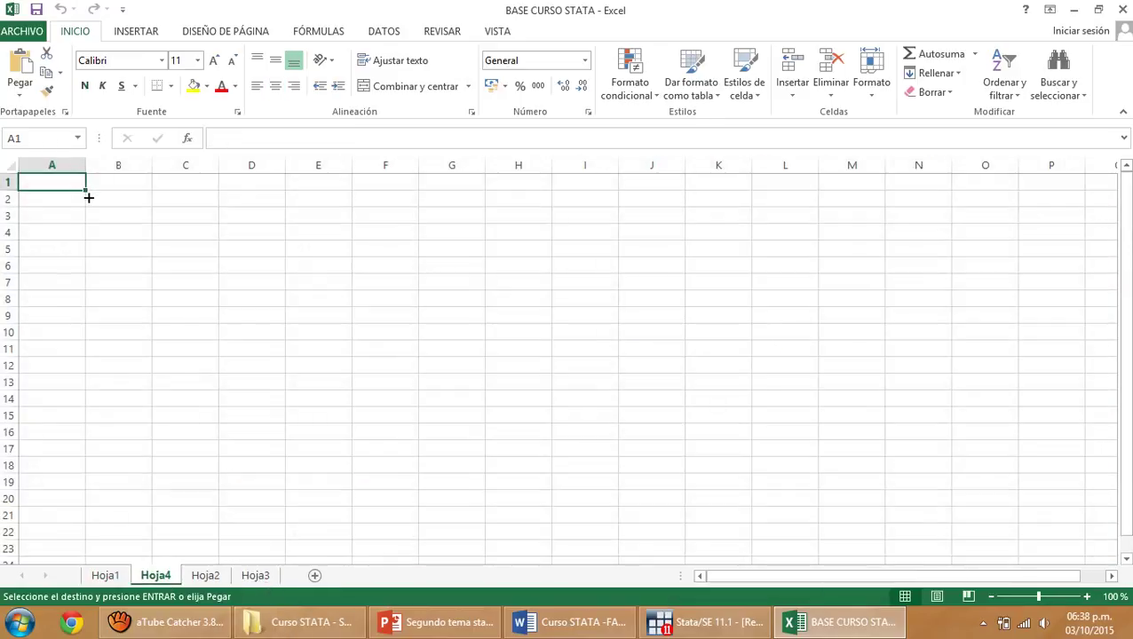
pyautogui.hotkey('ctrl', 'v')
pyautogui.click(271, 265)
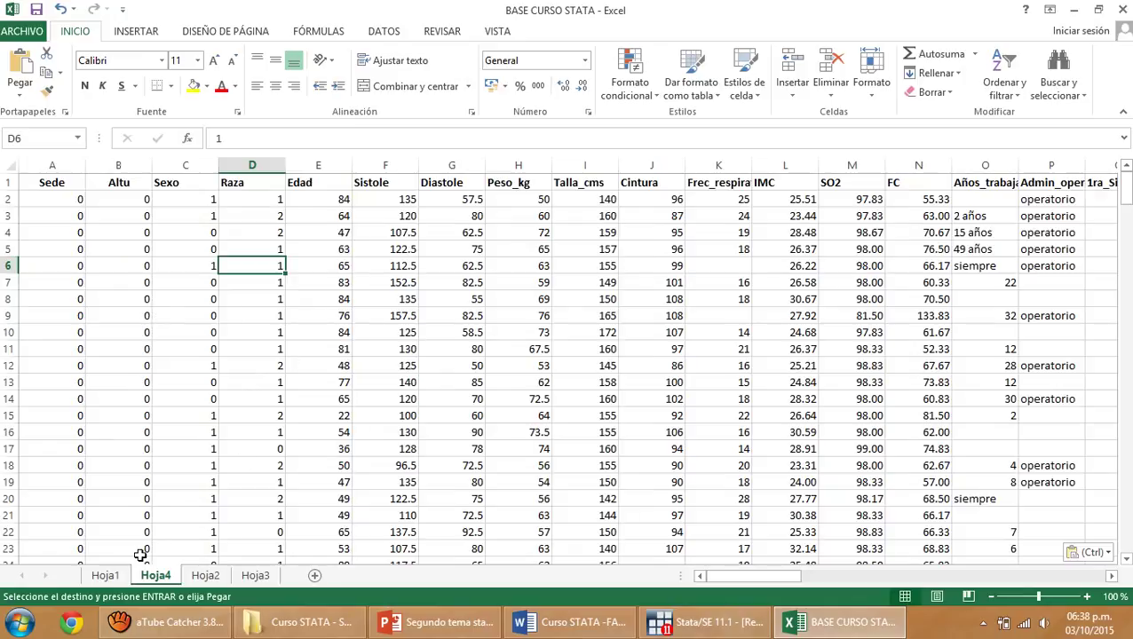
# - Rename the Hoja1 sheet as "base original"
pyautogui.click(108, 575)
pyautogui.rightClick(108, 576)
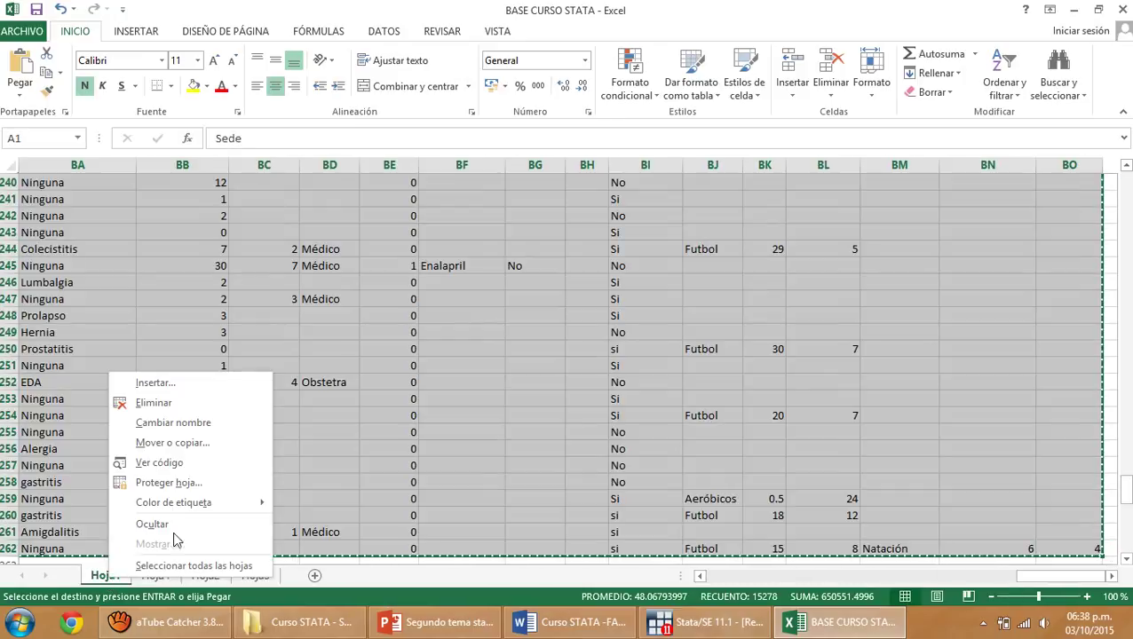
pyautogui.click(175, 435)
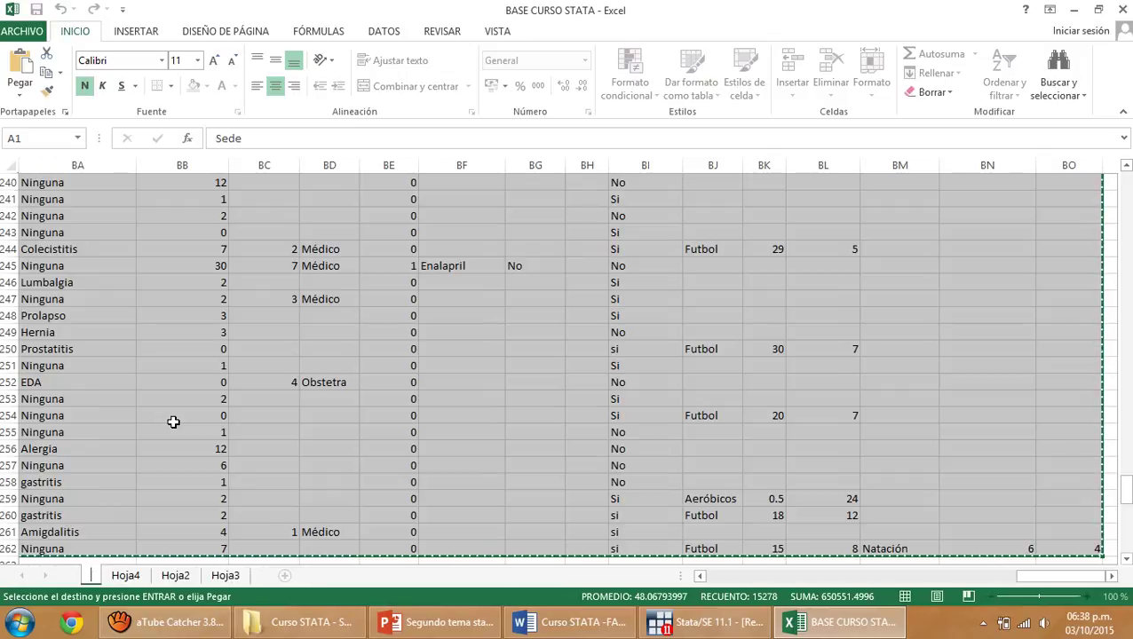
pyautogui.write('base orig')
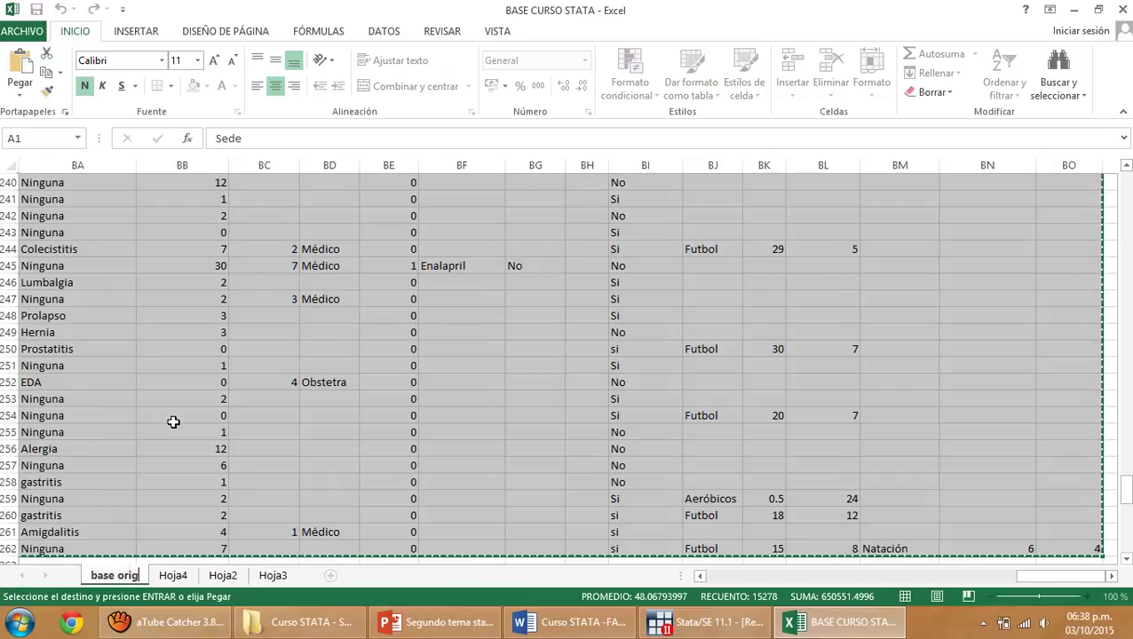
pyautogui.write('inal')
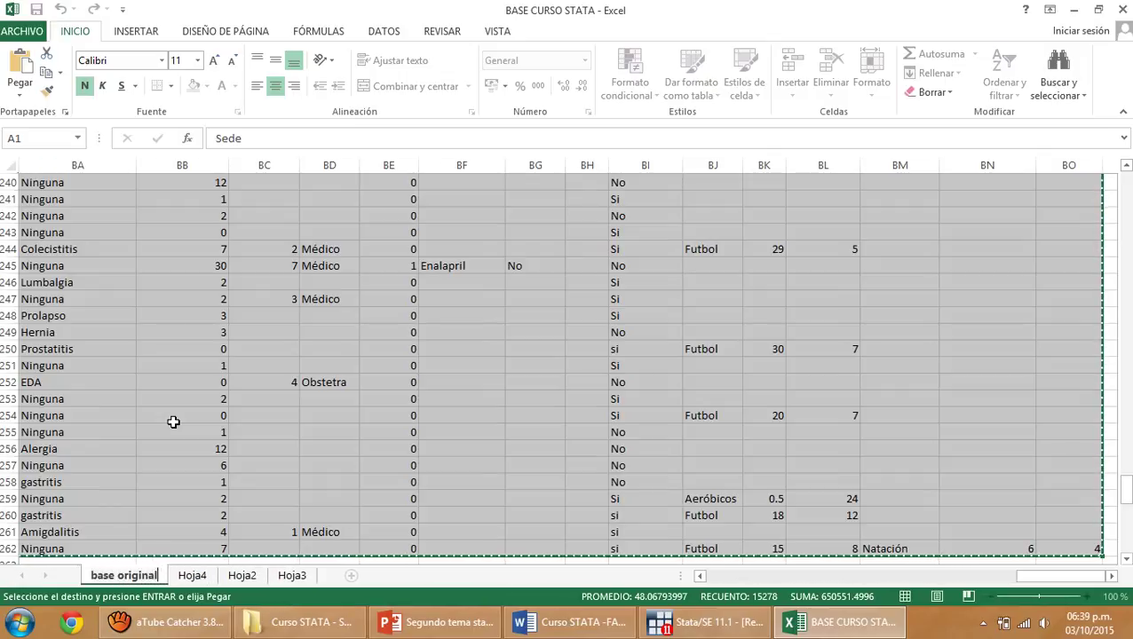
pyautogui.click(284, 475)
# - Rename the sheet holding the copied database as "Base stata"
pyautogui.click(190, 575)
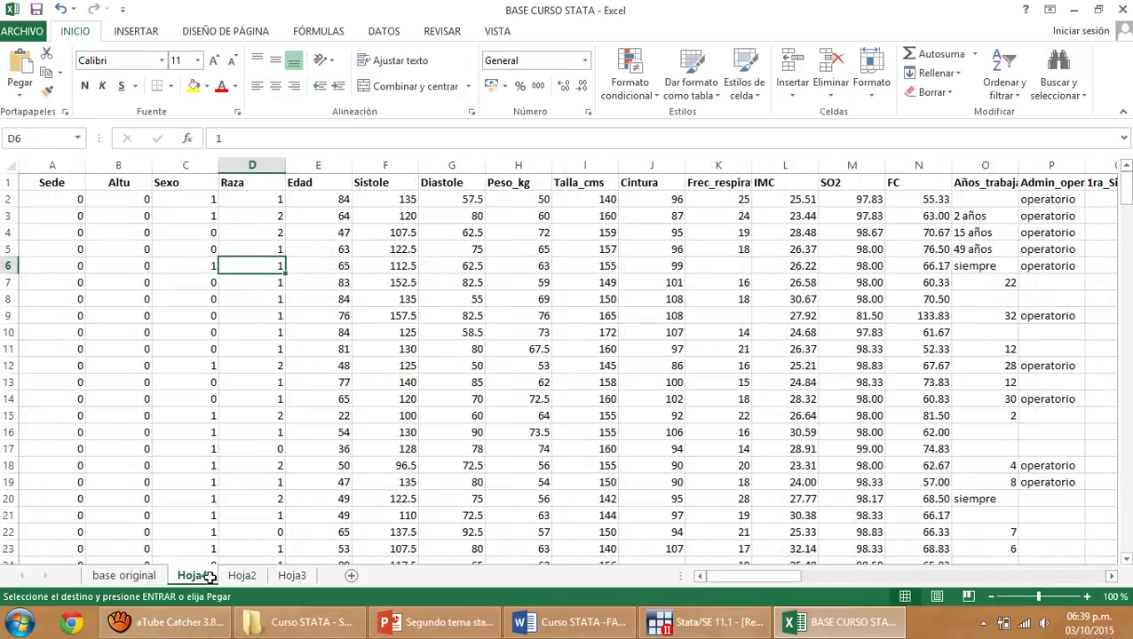
pyautogui.rightClick(209, 577)
pyautogui.click(258, 426)
pyautogui.press('BackSpace')
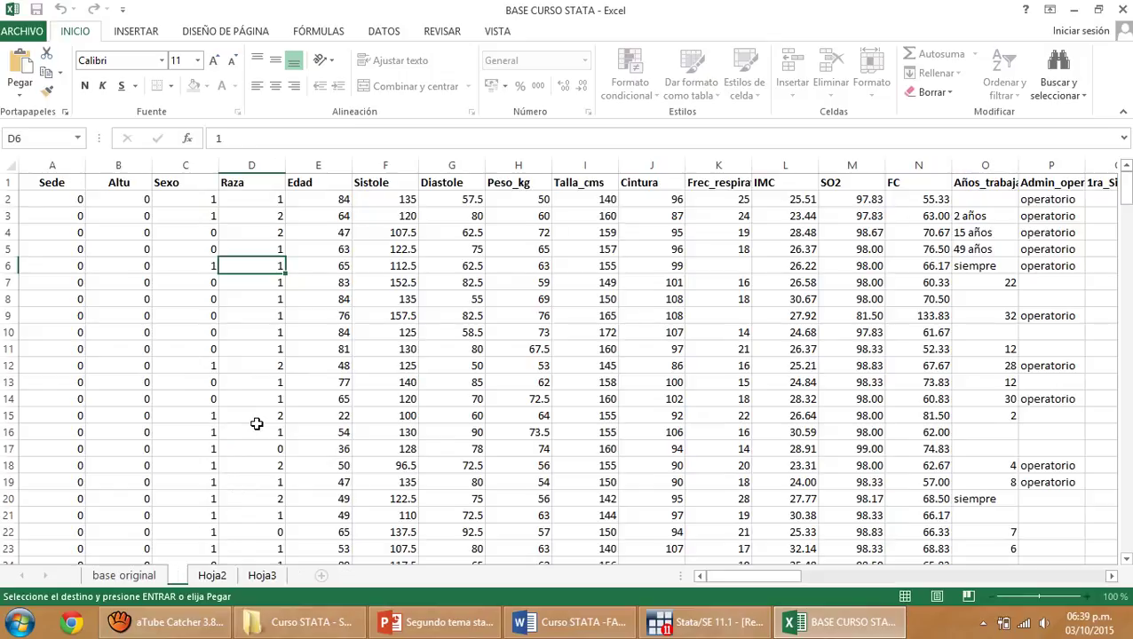
pyautogui.write('Base satta')
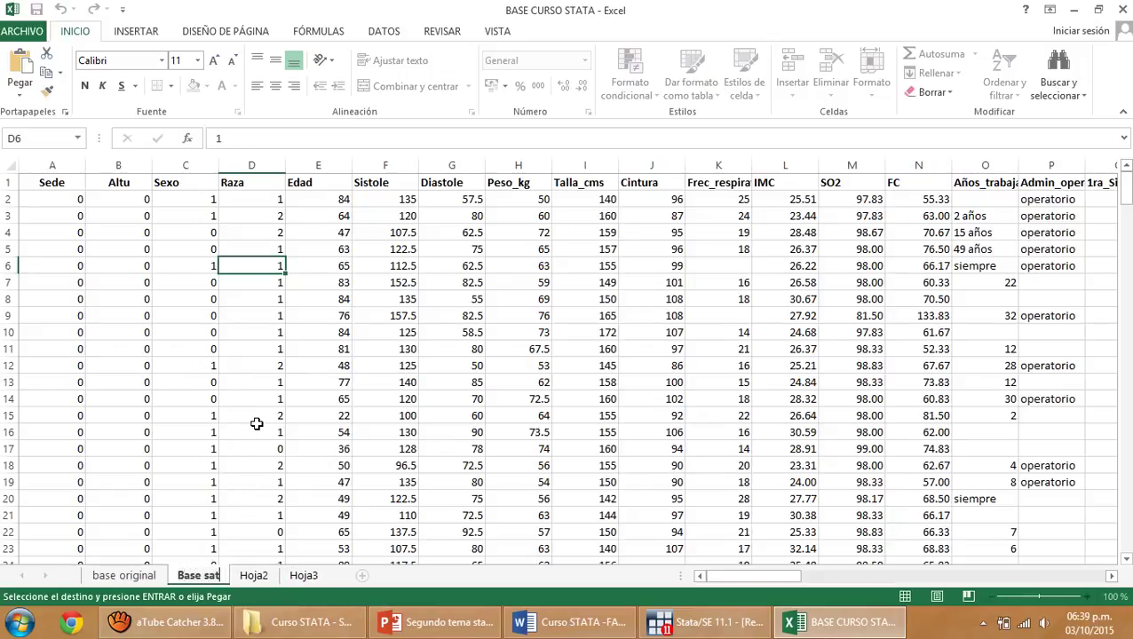
pyautogui.press('BackSpace')
pyautogui.press('BackSpace')
pyautogui.write('a')
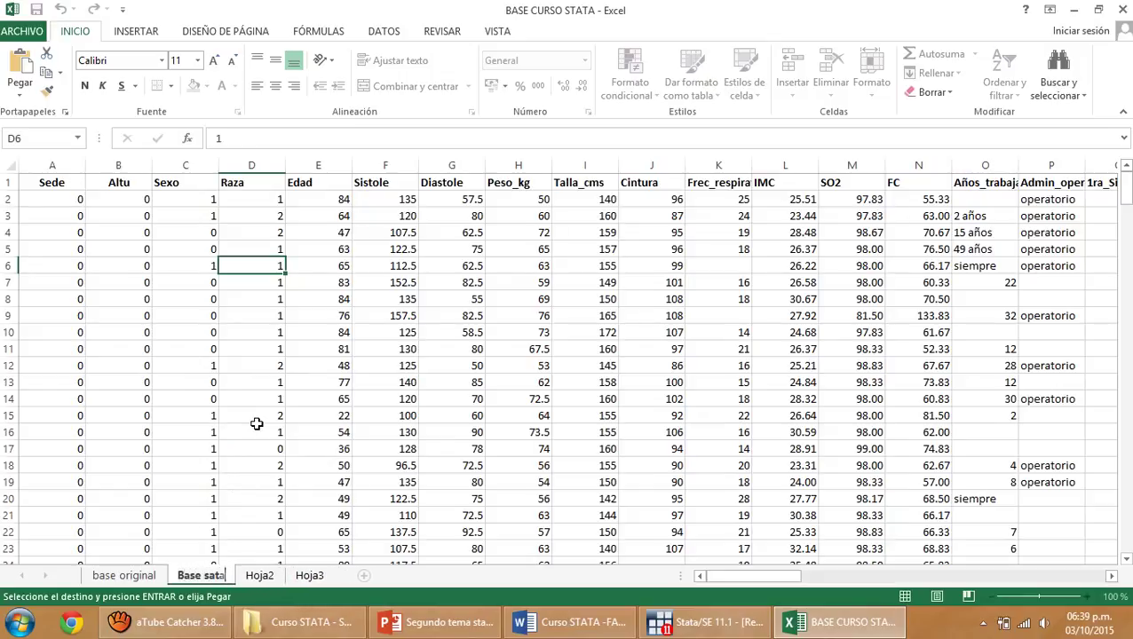
pyautogui.write('ta')
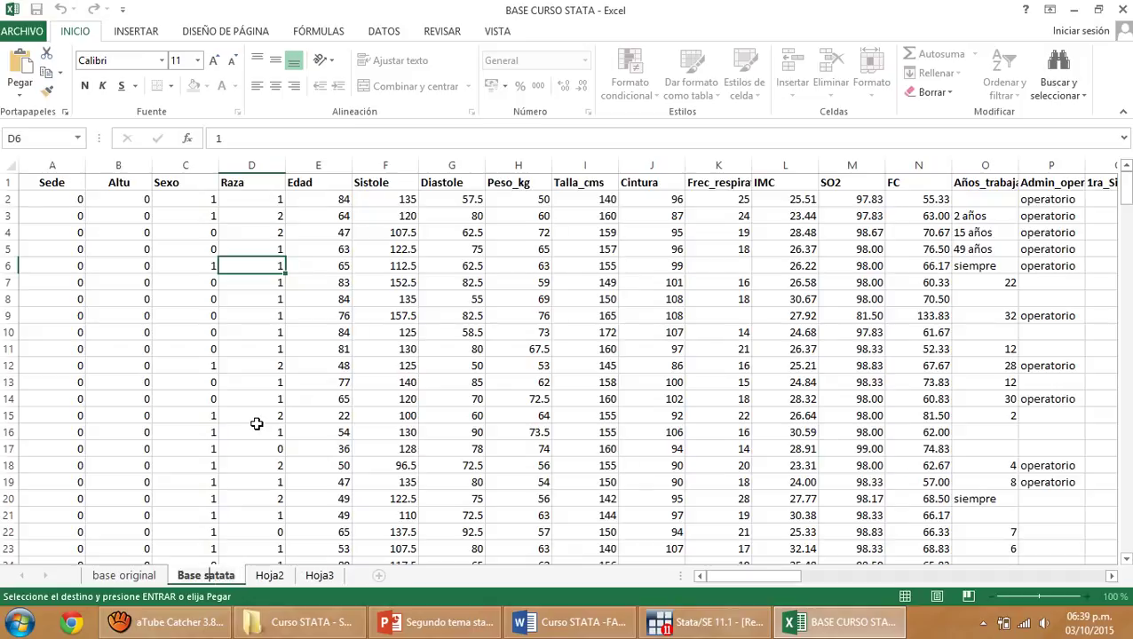
pyautogui.press('BackSpace')
pyautogui.click(256, 426)
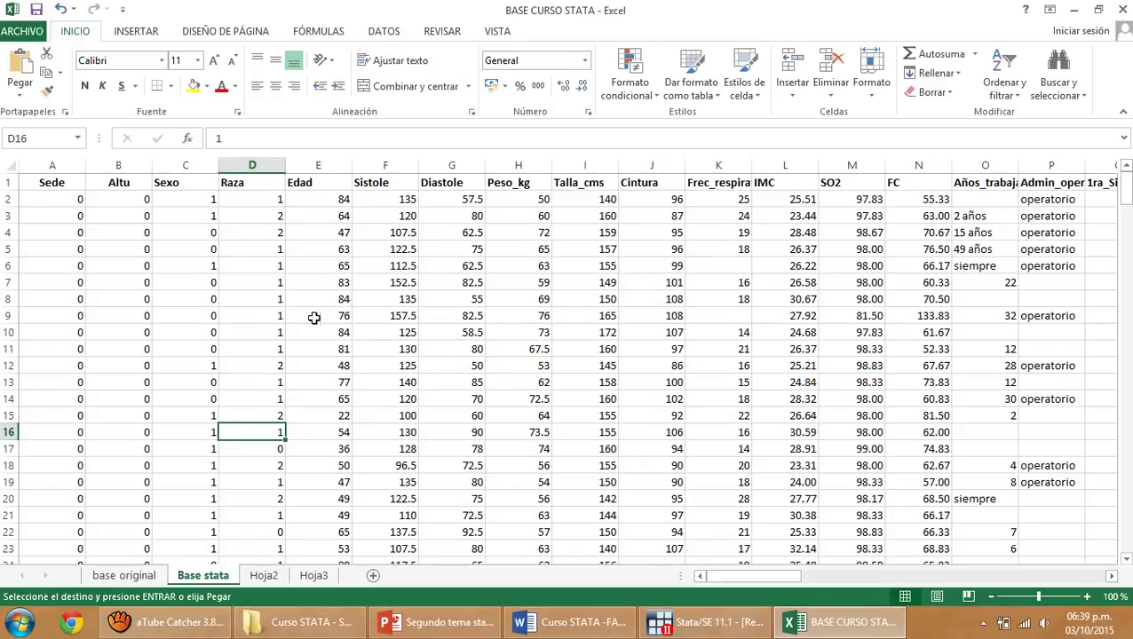
# - Delete the values in D8:K19 on the Base stata sheet to simulate accidental data loss, and look over the emptied cells
pyautogui.moveTo(258, 299); pyautogui.dragTo(698, 477)
pyautogui.press('Delete')
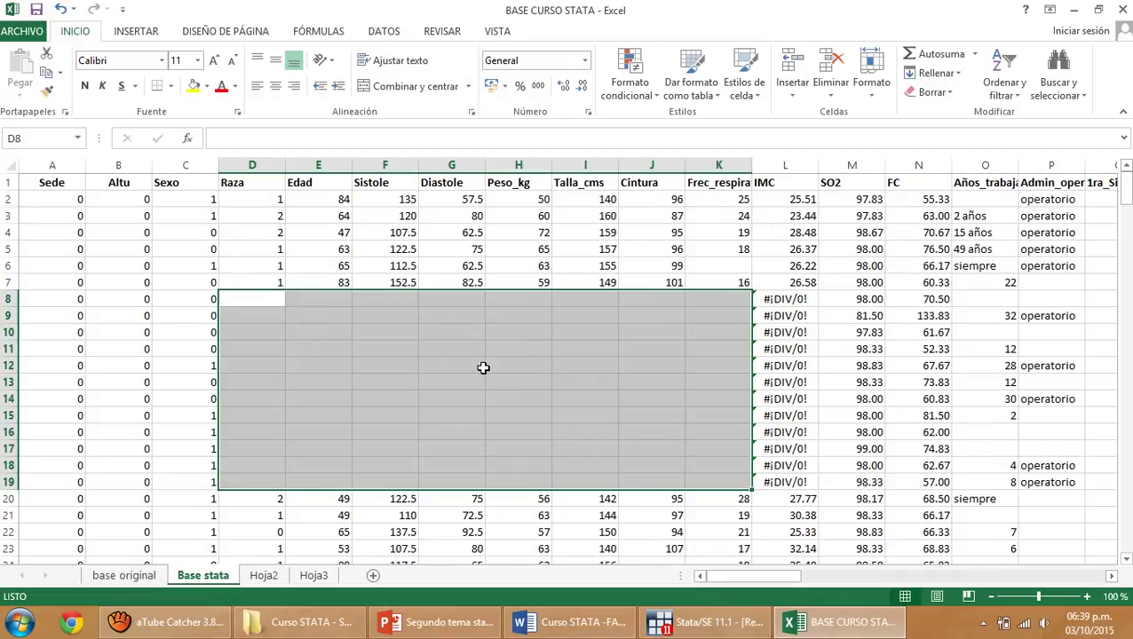
pyautogui.click(483, 368)
pyautogui.moveTo(560, 332); pyautogui.dragTo(719, 414)
pyautogui.moveTo(439, 366); pyautogui.dragTo(514, 418)
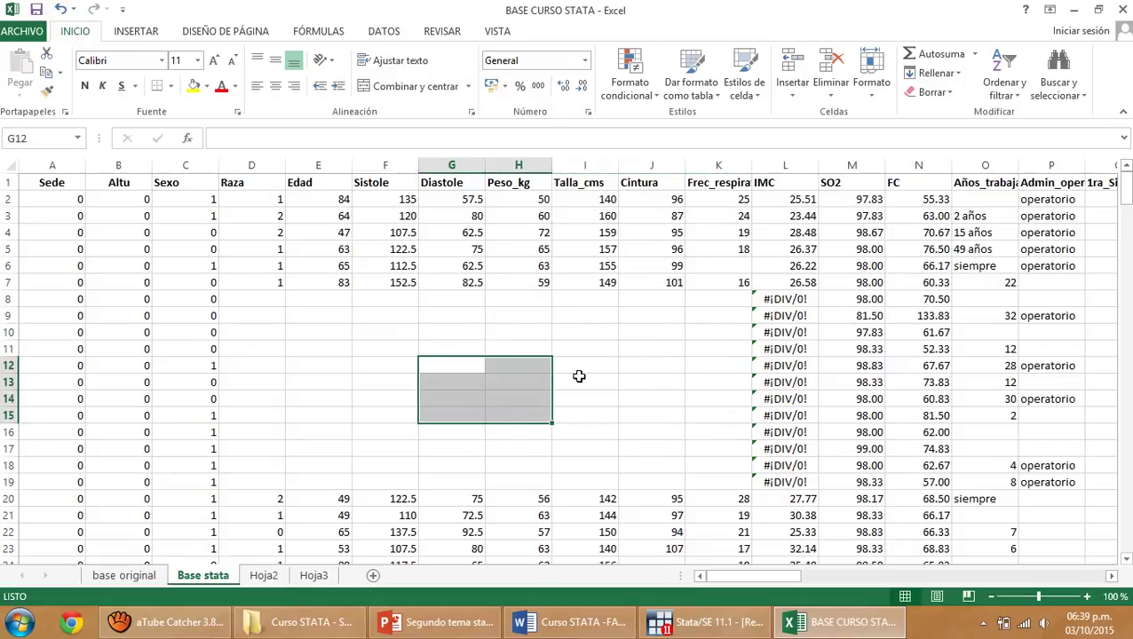
pyautogui.moveTo(340, 323); pyautogui.dragTo(620, 429)
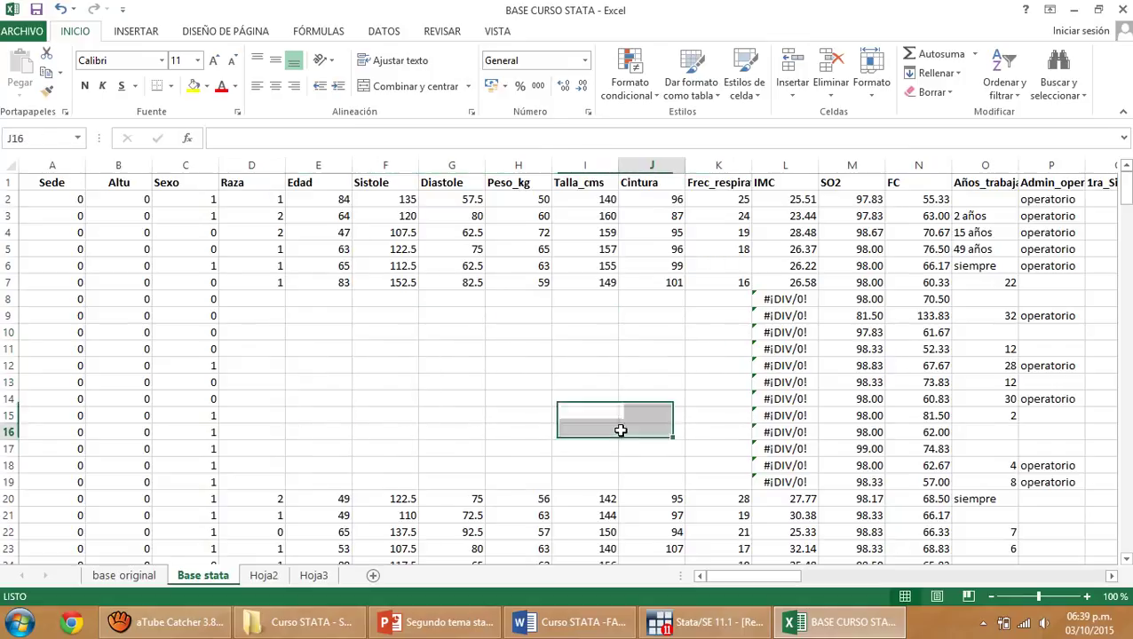
pyautogui.click(648, 432)
pyautogui.moveTo(981, 216); pyautogui.dragTo(981, 299)
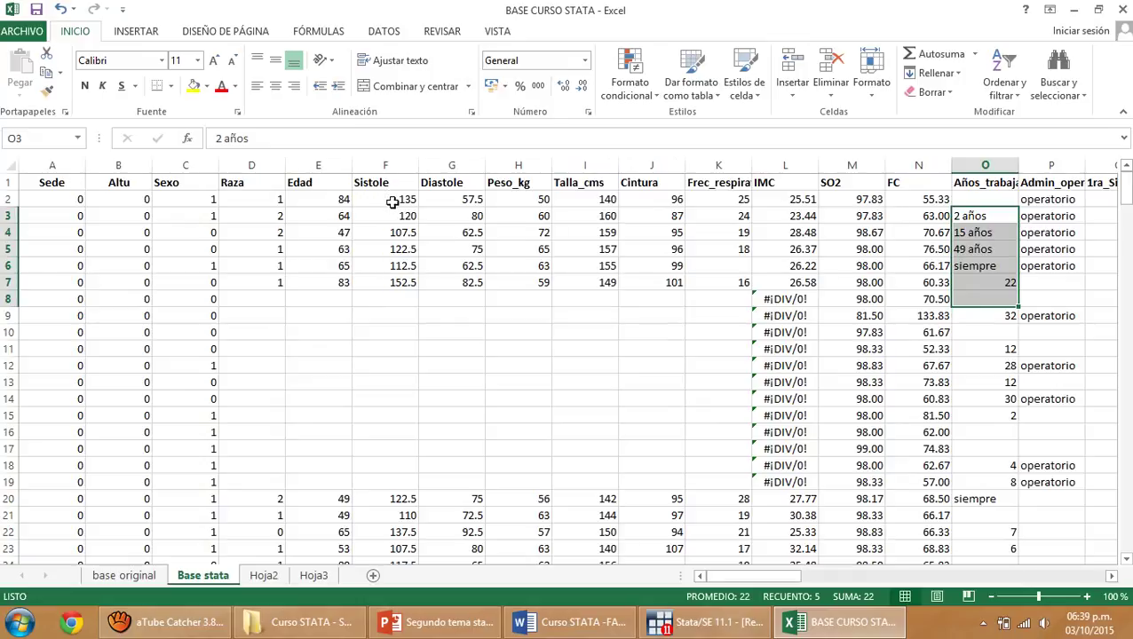
pyautogui.moveTo(519, 248); pyautogui.dragTo(519, 302)
pyautogui.click(385, 315)
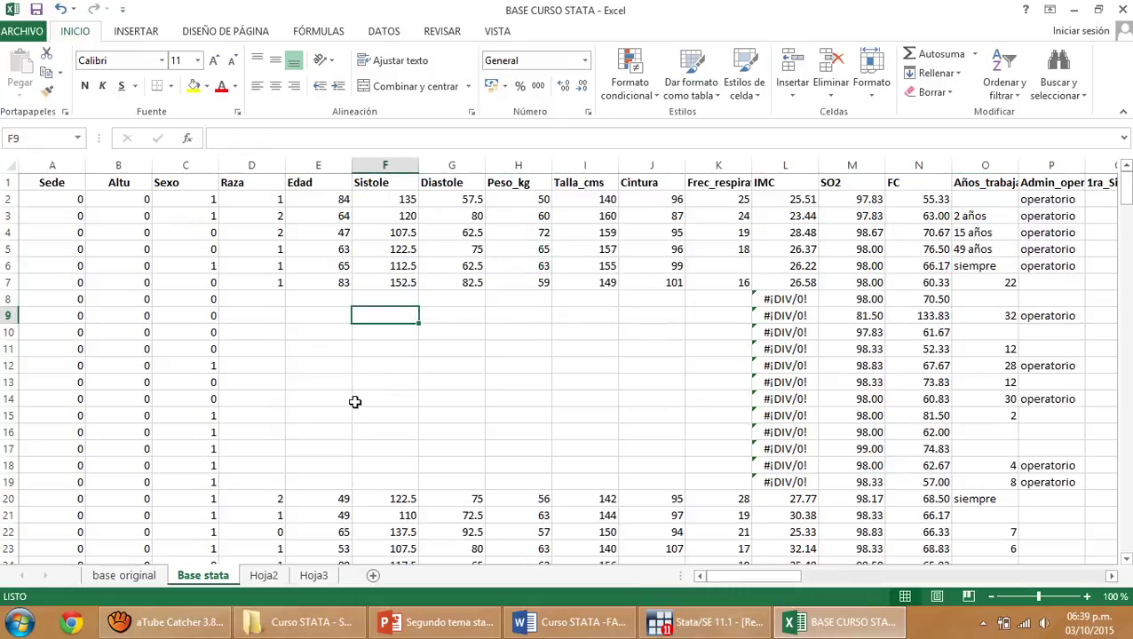
# - Check the base original sheet as the backup, and undo the deletion of D8:K19 on the Base stata sheet
pyautogui.click(124, 575)
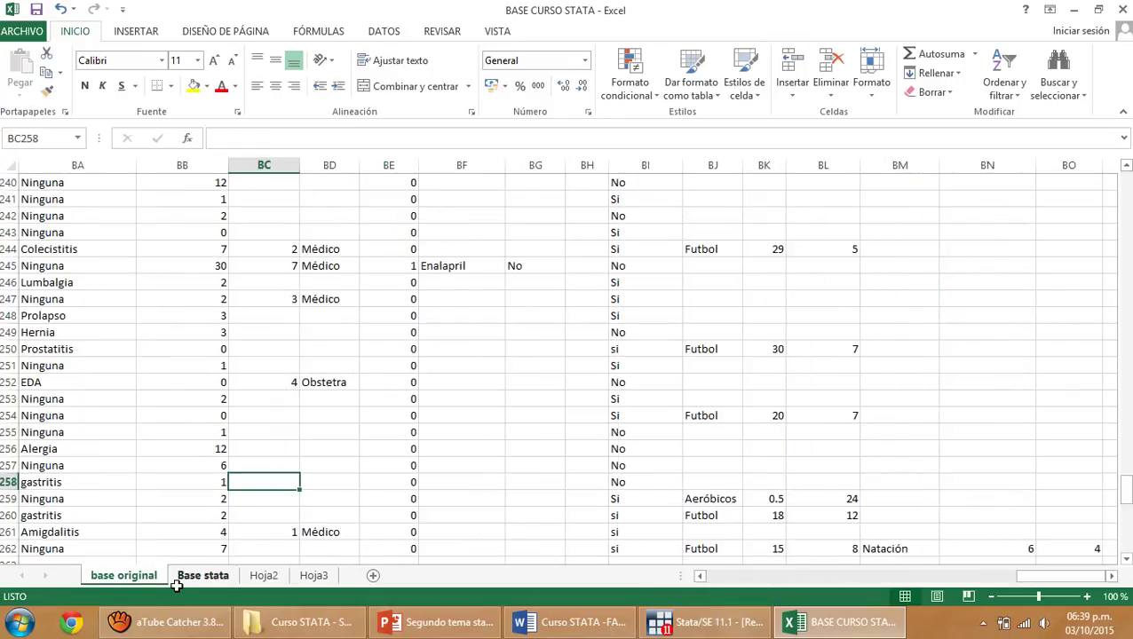
pyautogui.click(203, 576)
pyautogui.click(531, 330)
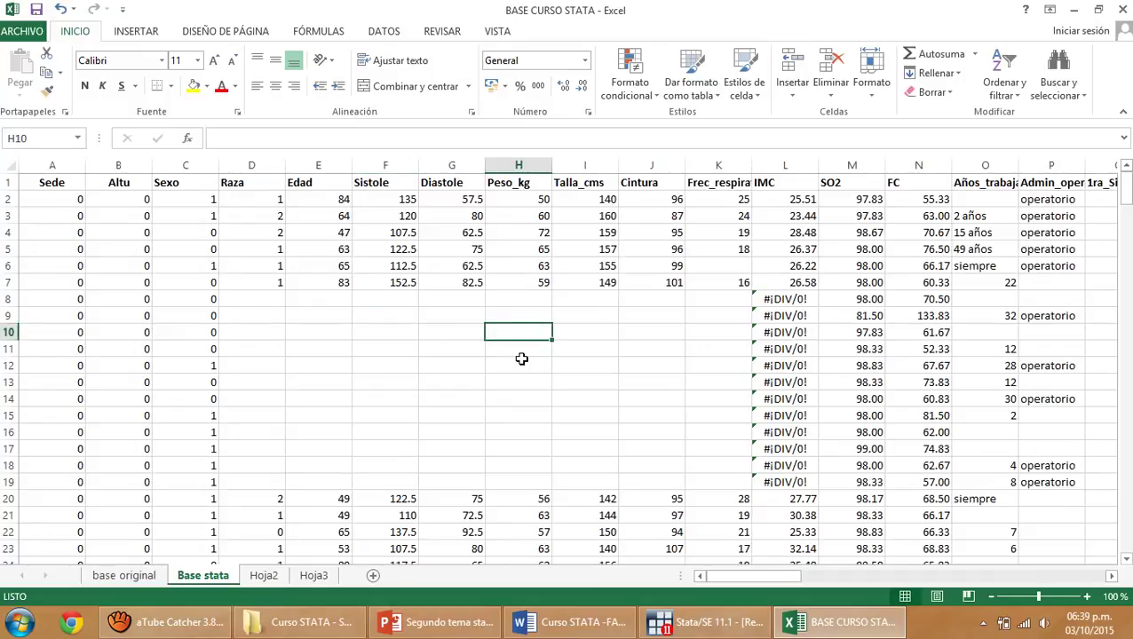
pyautogui.hotkey('ctrl', 'z')
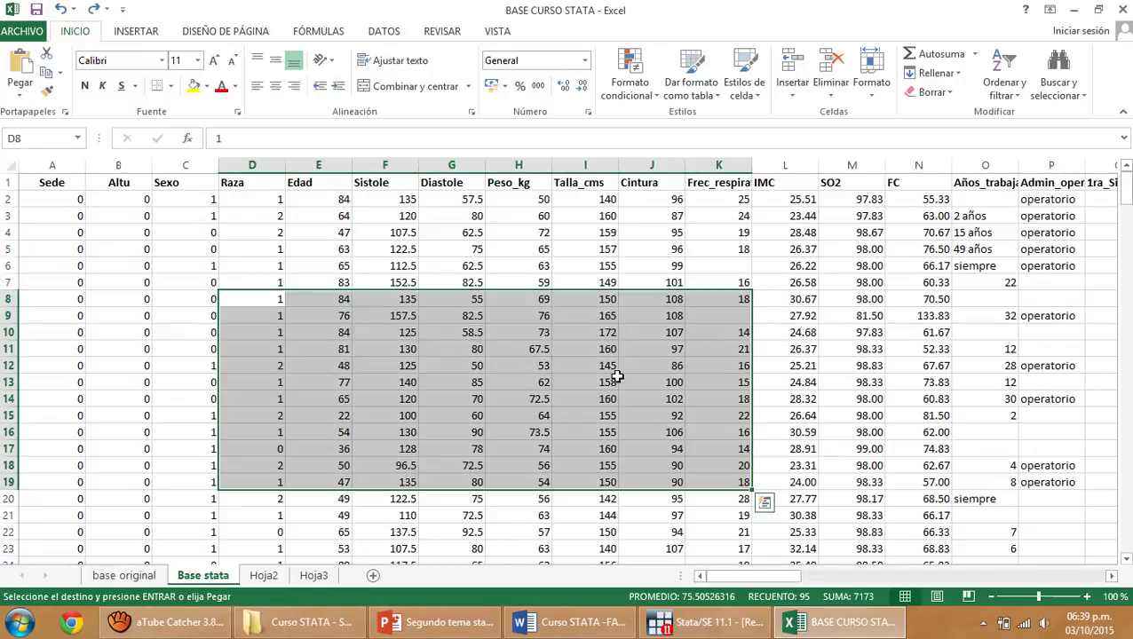
pyautogui.click(637, 213)
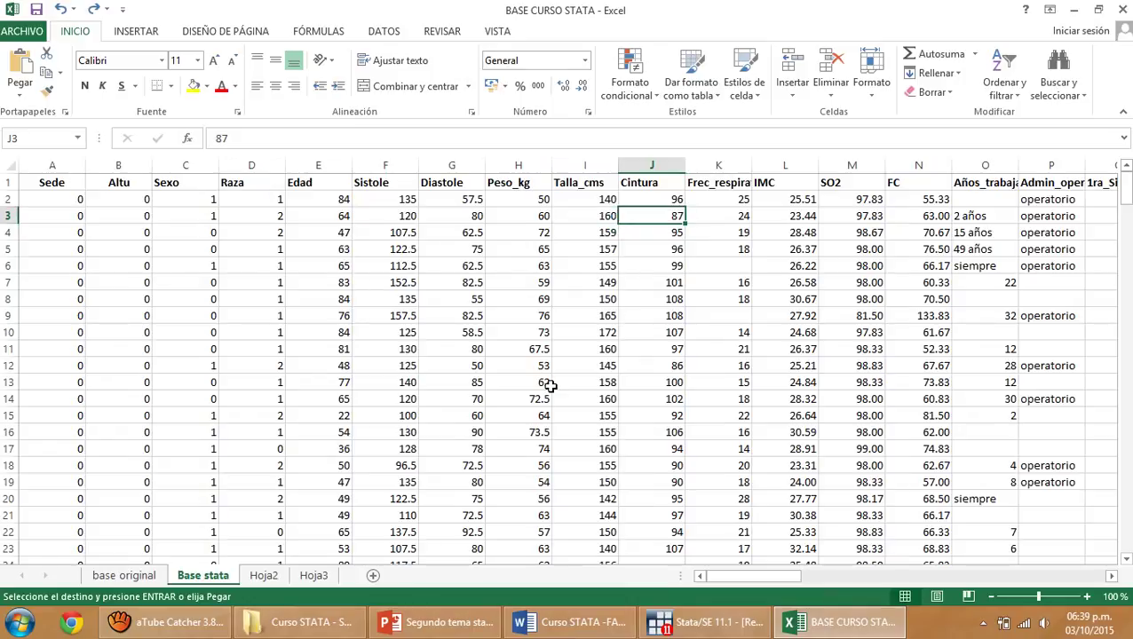
pyautogui.click(669, 314)
pyautogui.scroll(-2, 631, 455)
pyautogui.scroll(2, 632, 455)
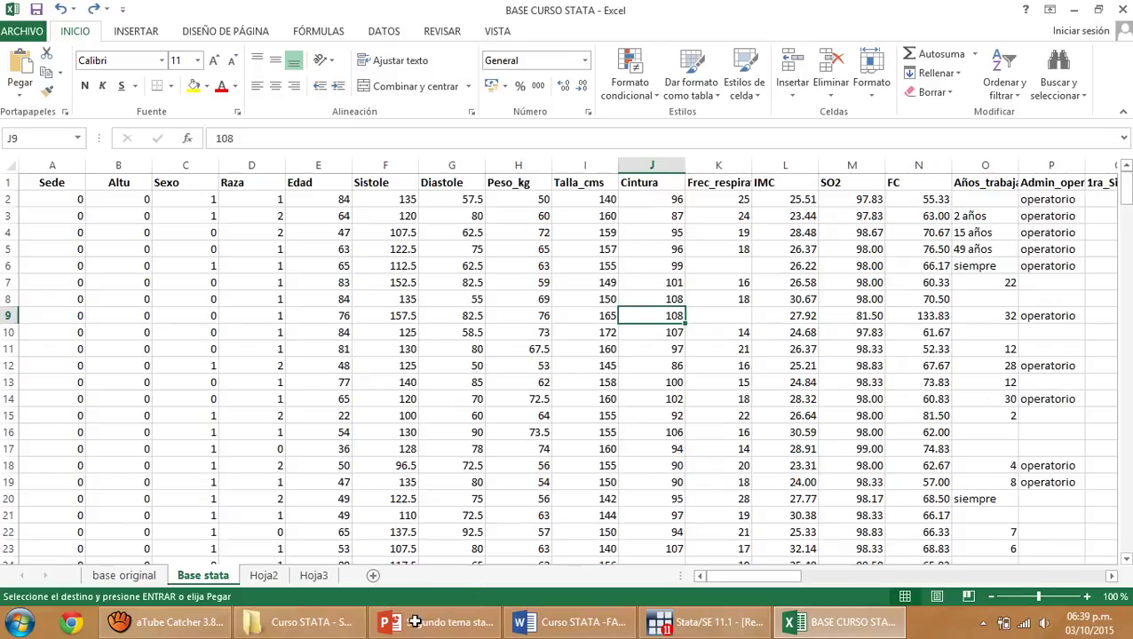
# - Return to slide 12 of the presentation and highlight the reasons for copying the database: correcting errors, modifying variables and recalling changed data
pyautogui.click(486, 624)
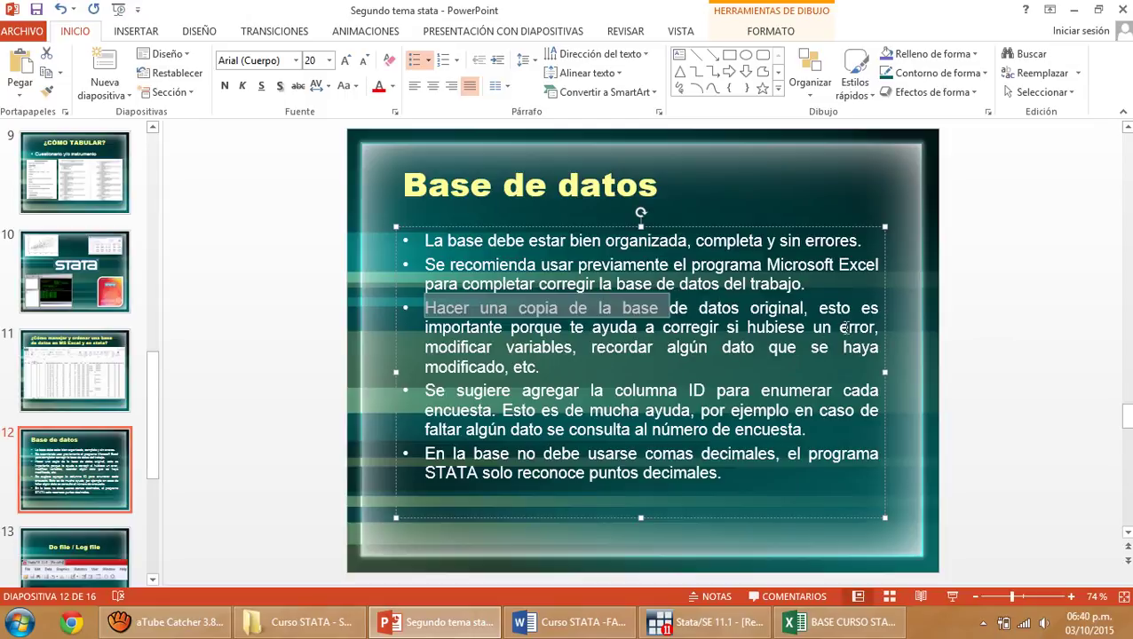
pyautogui.moveTo(661, 328); pyautogui.dragTo(832, 328)
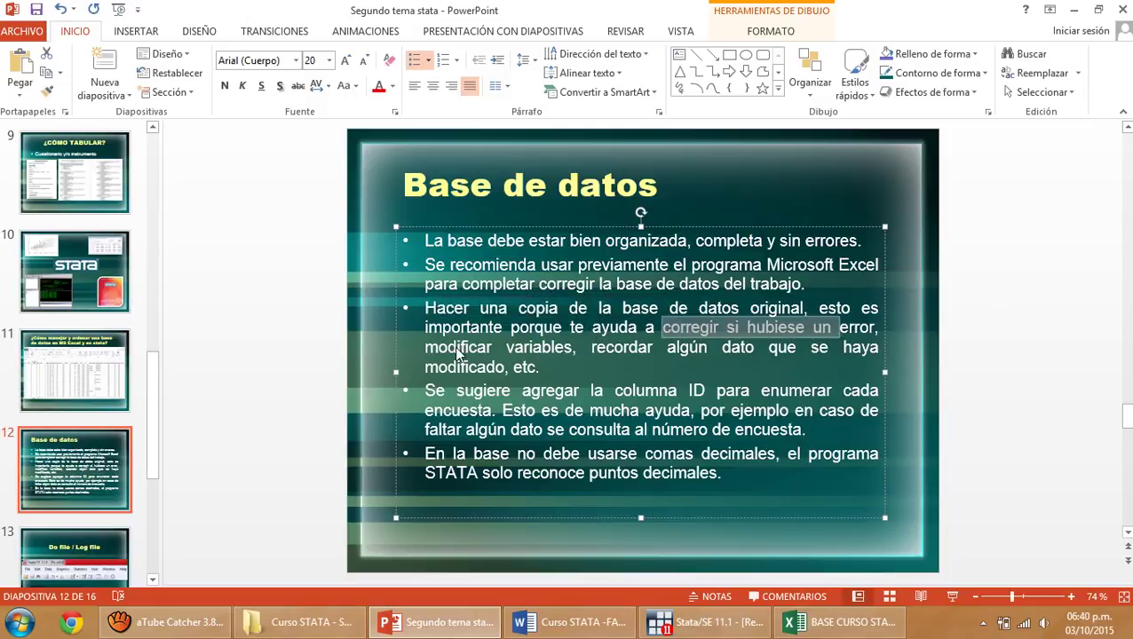
pyautogui.moveTo(428, 348); pyautogui.dragTo(578, 367)
pyautogui.click(628, 348)
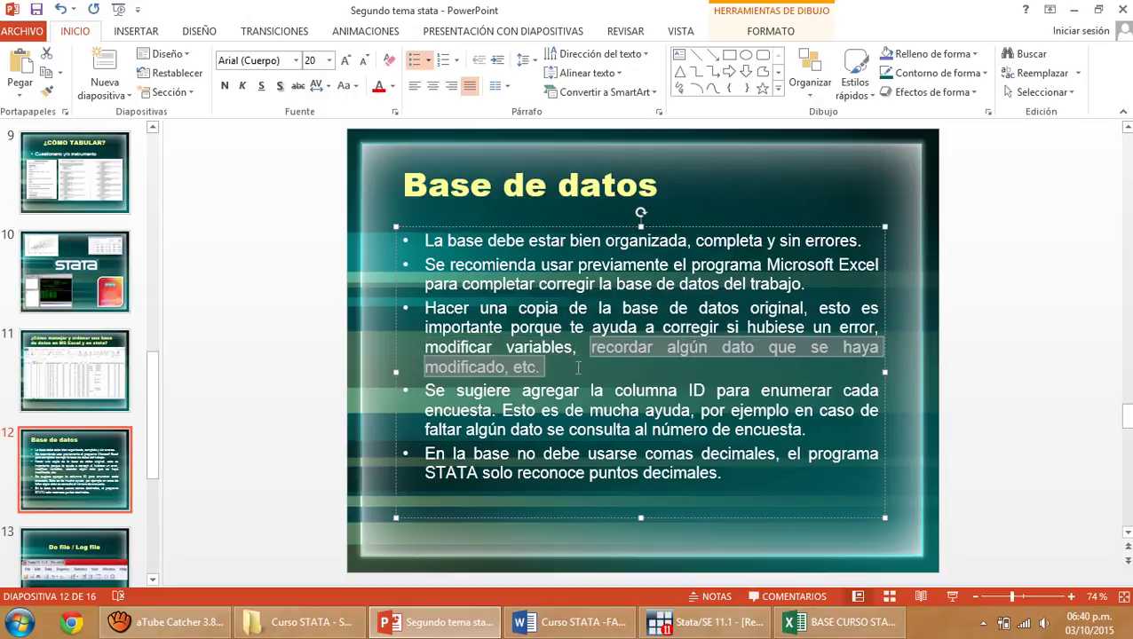
# - Switch to the BASE CURSO STATA workbook and insert a column before Sede on the Base stata sheet, headed ID
pyautogui.click(573, 368)
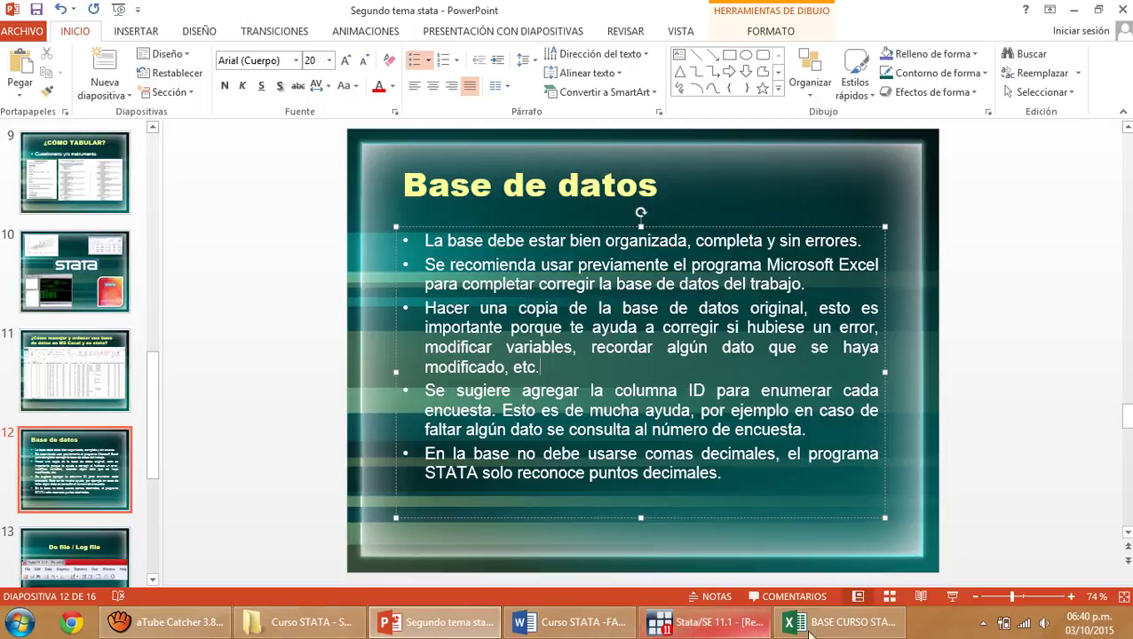
pyautogui.click(839, 621)
pyautogui.click(255, 300)
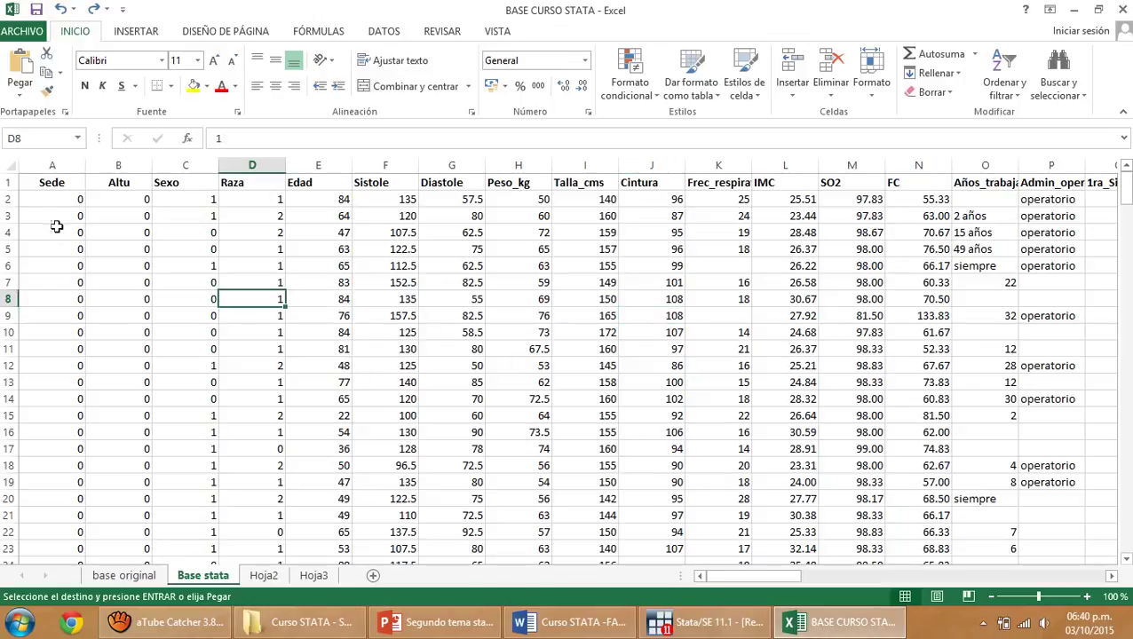
pyautogui.click(52, 165)
pyautogui.rightClick(64, 167)
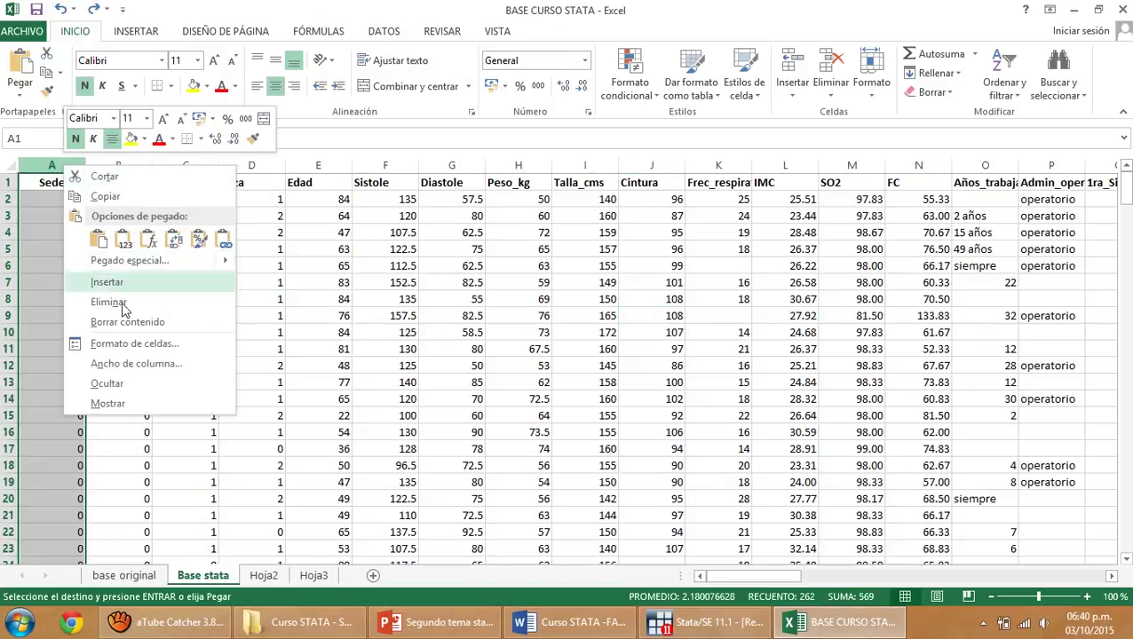
pyautogui.click(98, 282)
pyautogui.click(58, 183)
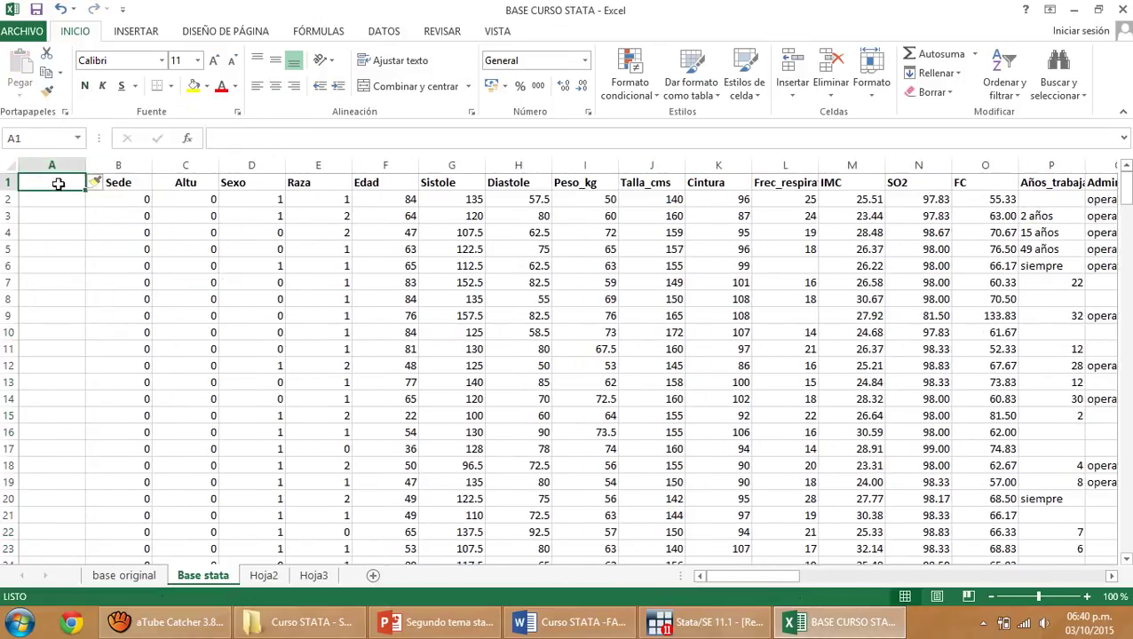
pyautogui.write('ID')
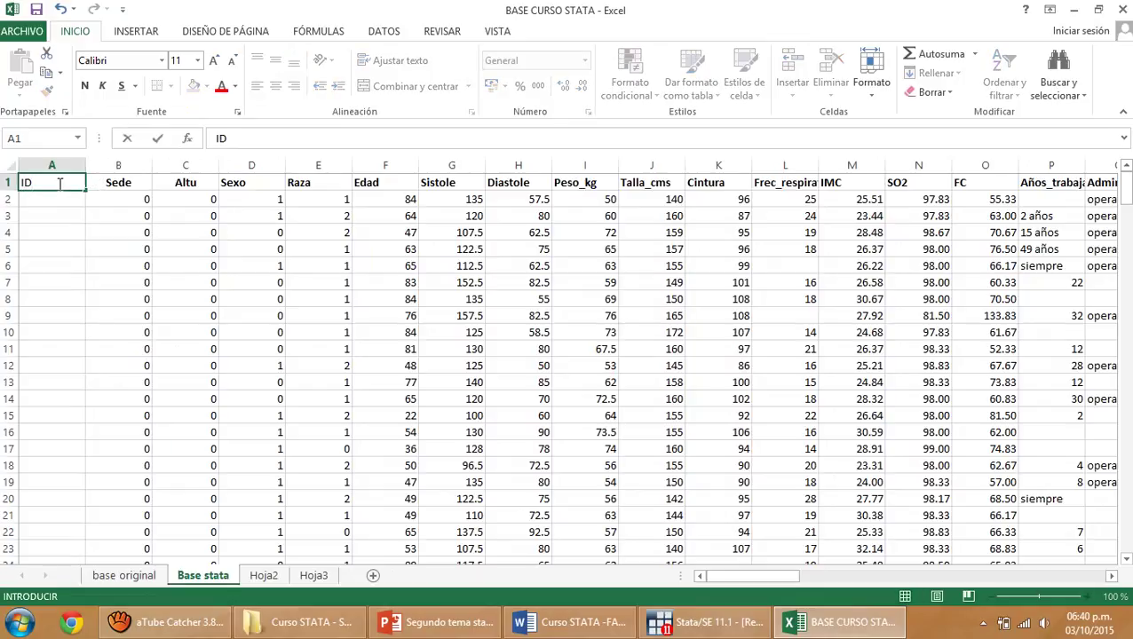
# - Start numbering the surveys in the ID column by entering 1, 2 and 3 in cells A2 to A4
pyautogui.click(61, 202)
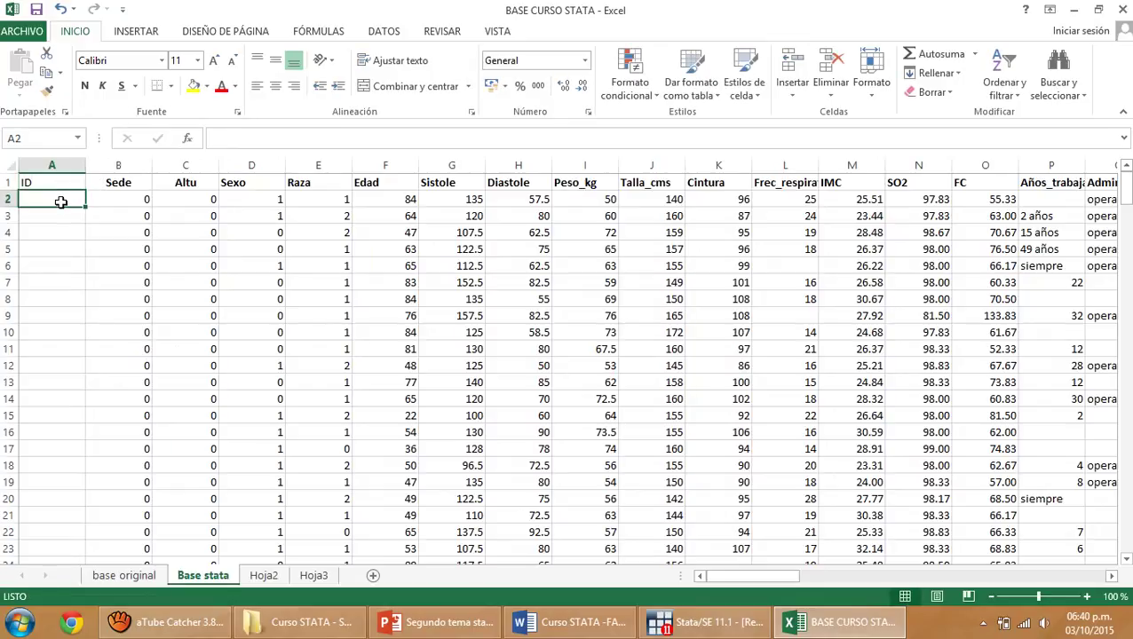
pyautogui.write('1')
pyautogui.press('Return')
pyautogui.write('2')
pyautogui.press('Return')
pyautogui.write('3')
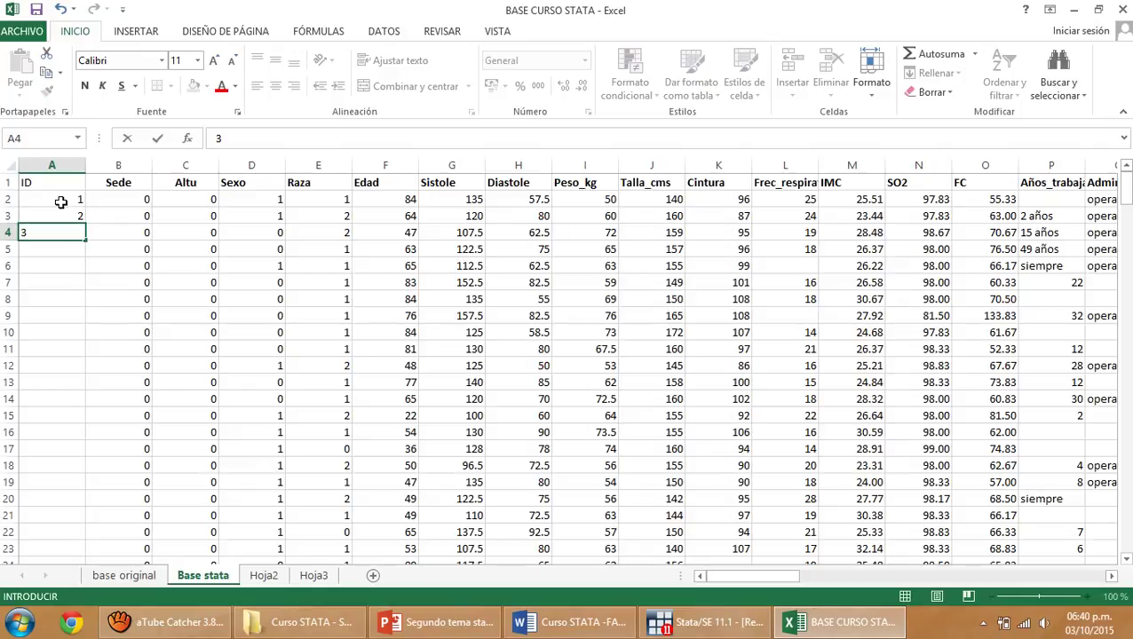
# - Extend the ID numbering from the first values down to row 262, the last record, and check the filled column
pyautogui.click(60, 203)
pyautogui.moveTo(65, 201); pyautogui.dragTo(93, 218)
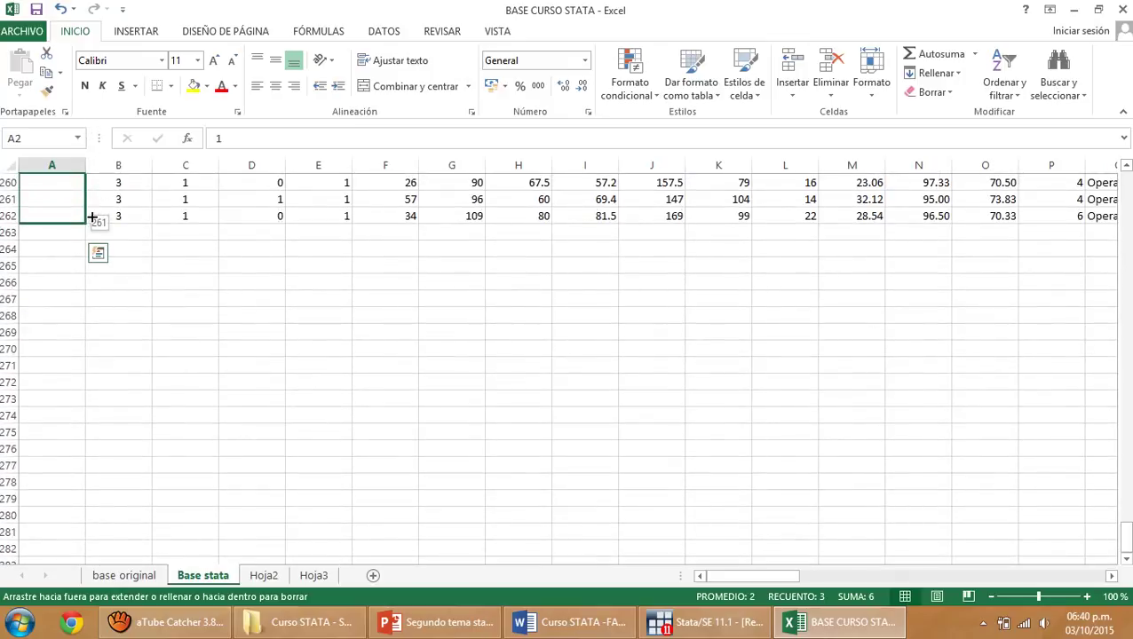
pyautogui.moveTo(92, 217); pyautogui.dragTo(92, 218)
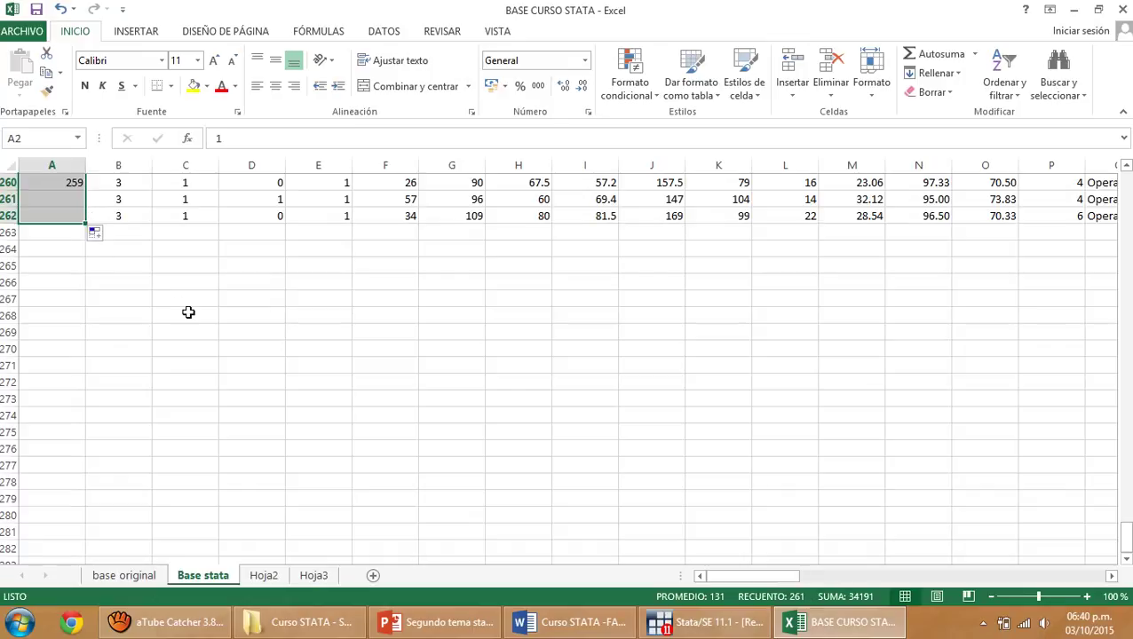
pyautogui.scroll(1, 188, 311)
pyautogui.click(66, 266)
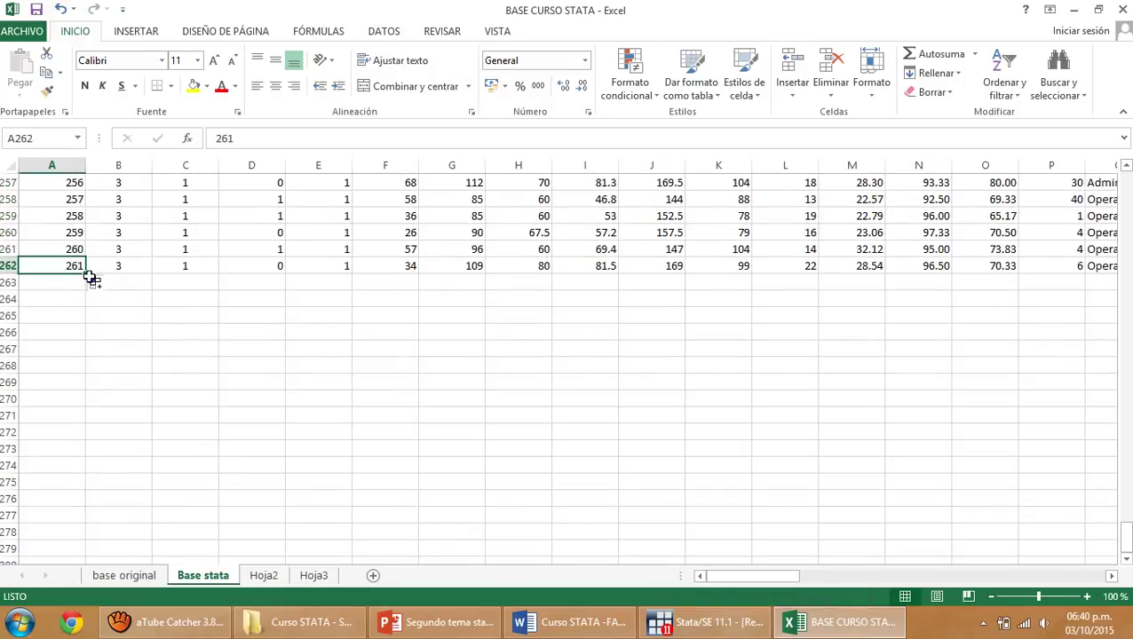
pyautogui.scroll(6, 778, 353)
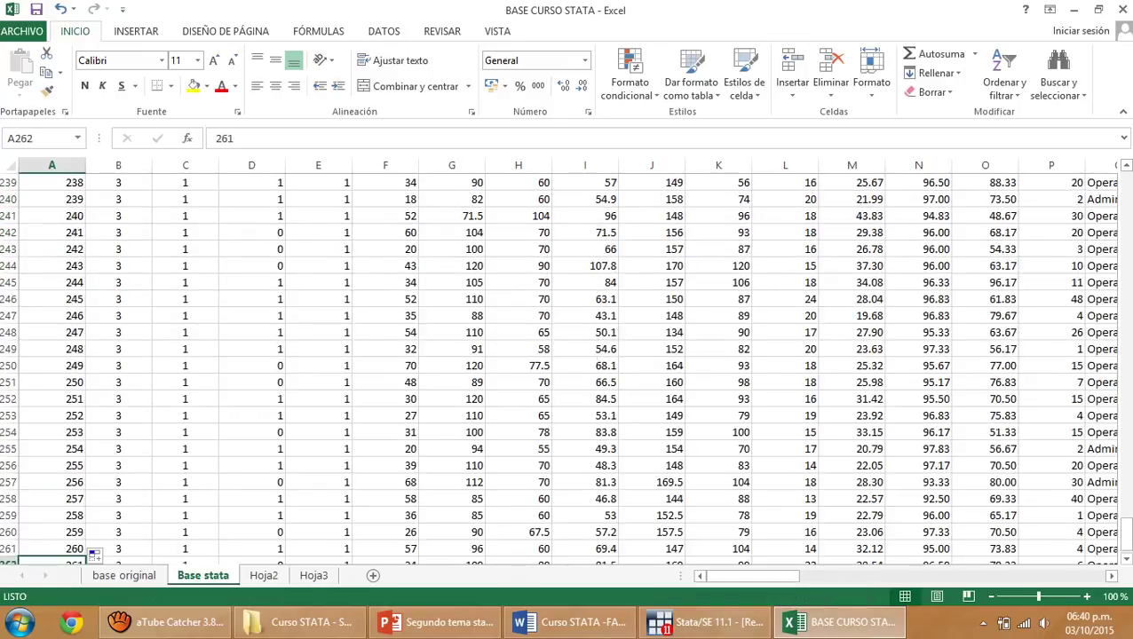
pyautogui.moveTo(1125, 531); pyautogui.dragTo(1126, 186)
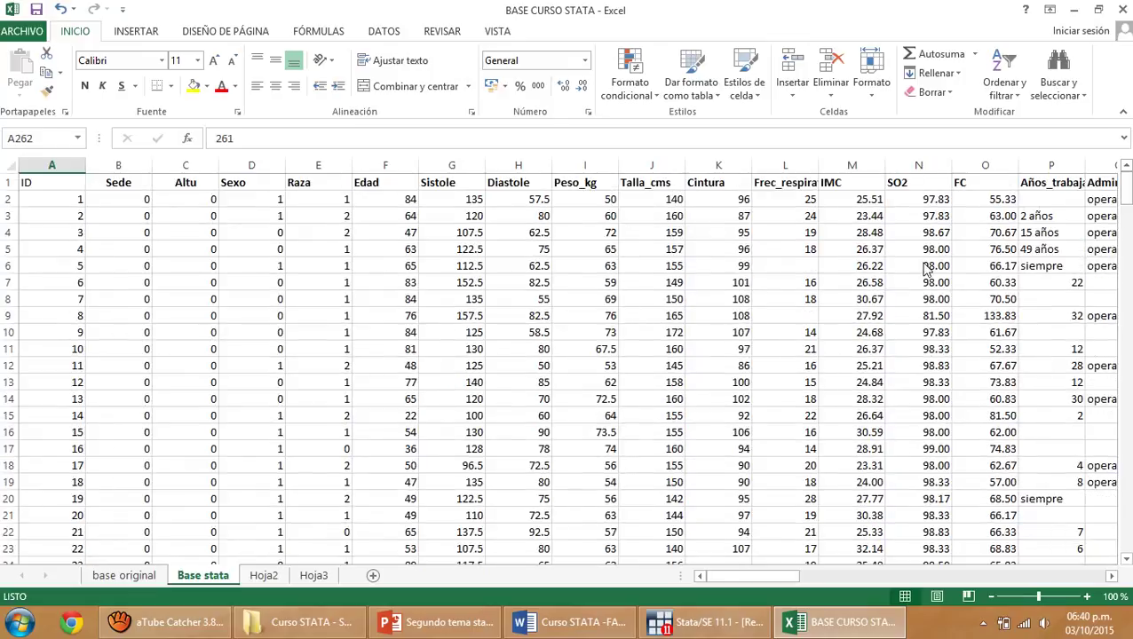
# - Examine the blank Frec_respira cells and the IMC, SO2 and Años_trabaja entries against their survey ID numbers
pyautogui.click(498, 321)
pyautogui.click(783, 260)
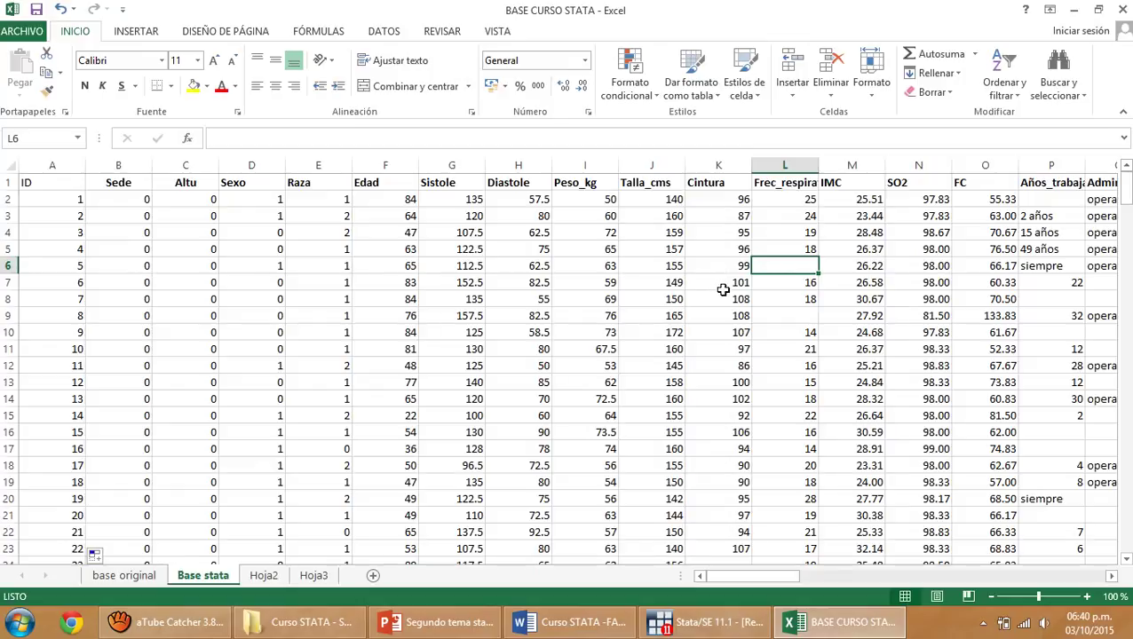
pyautogui.click(665, 286)
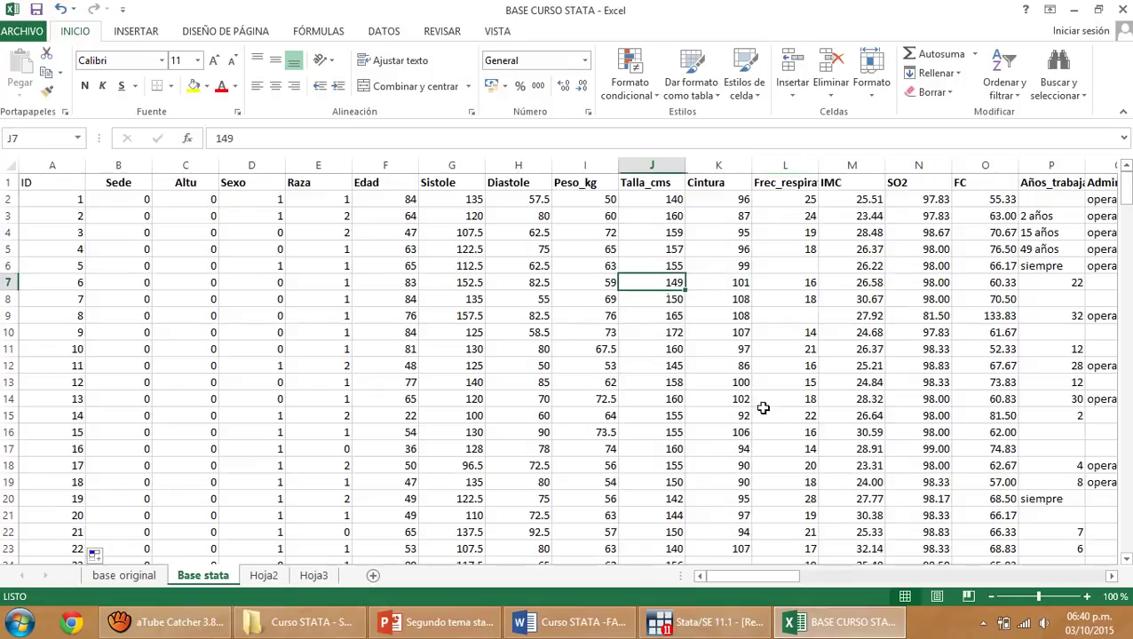
pyautogui.click(1043, 235)
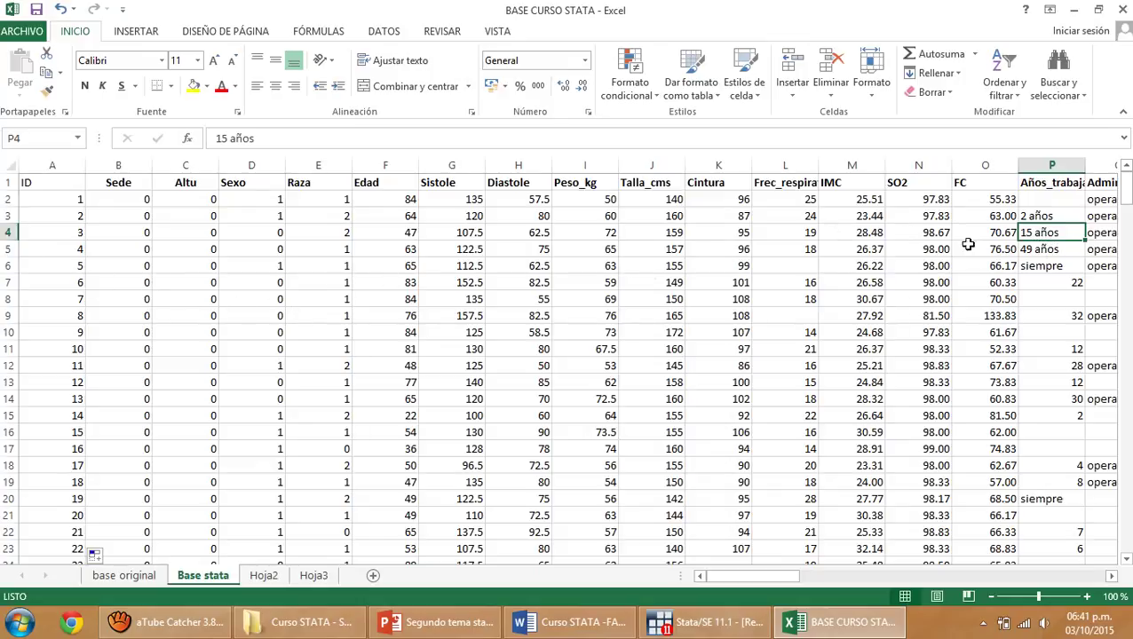
pyautogui.click(998, 247)
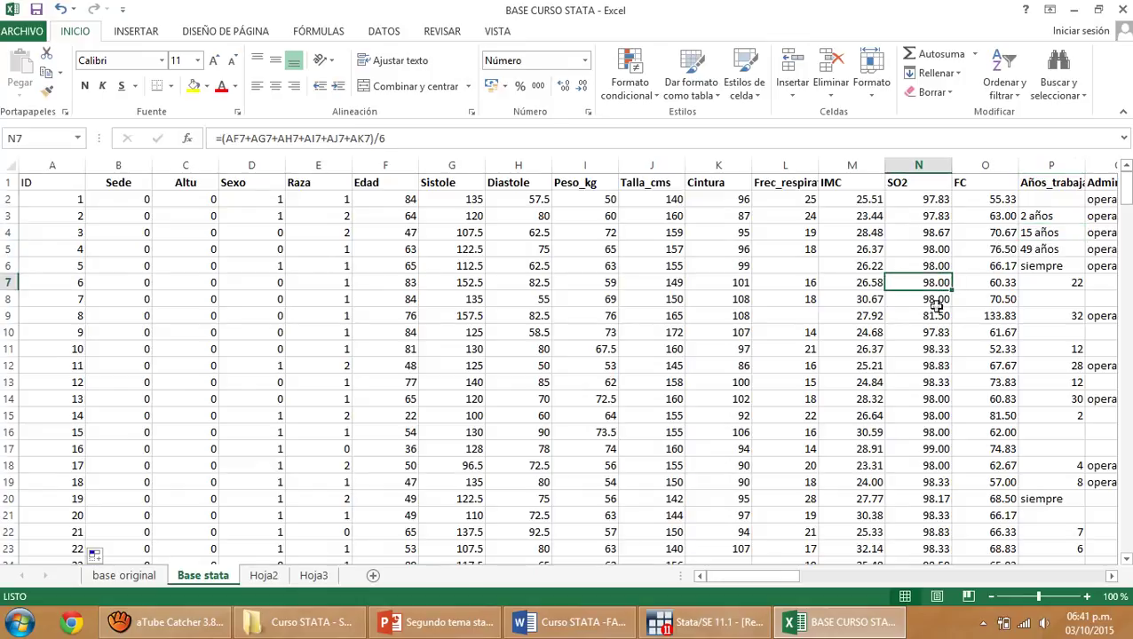
pyautogui.click(825, 231)
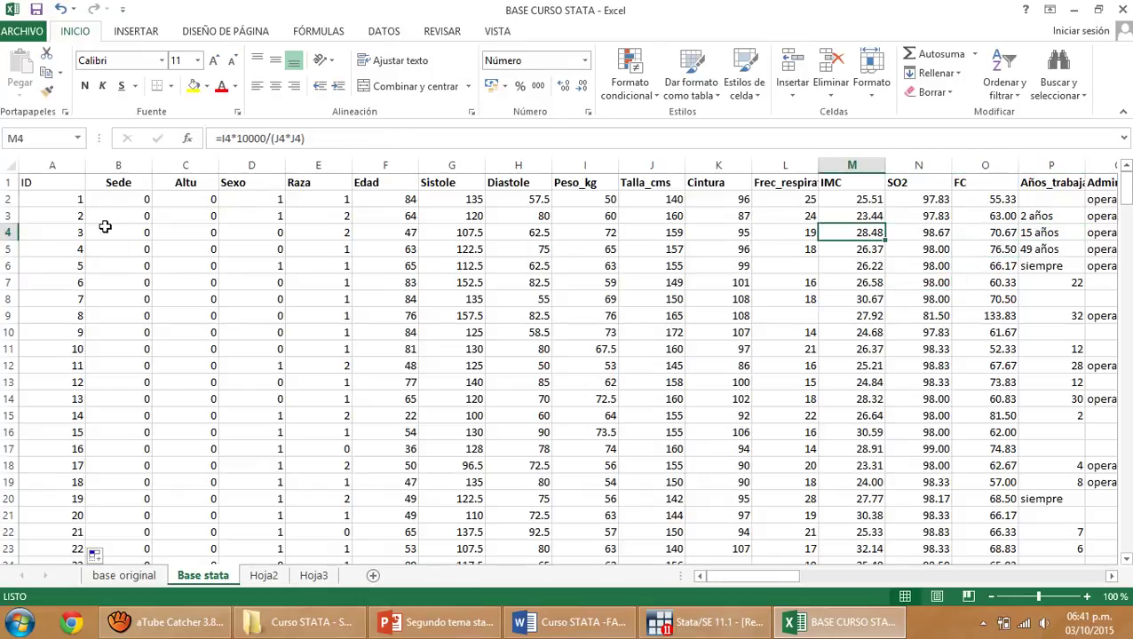
pyautogui.moveTo(63, 201)
pyautogui.mouseDown()
pyautogui.moveTo(322, 298)
pyautogui.moveTo(957, 469)
pyautogui.mouseUp()
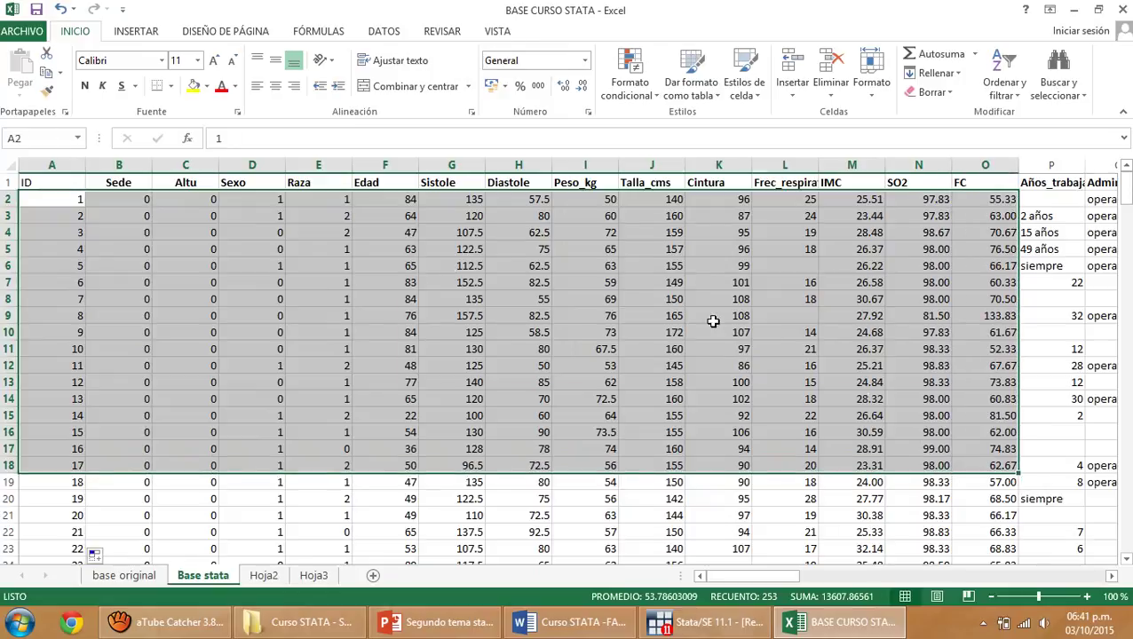
pyautogui.click(702, 316)
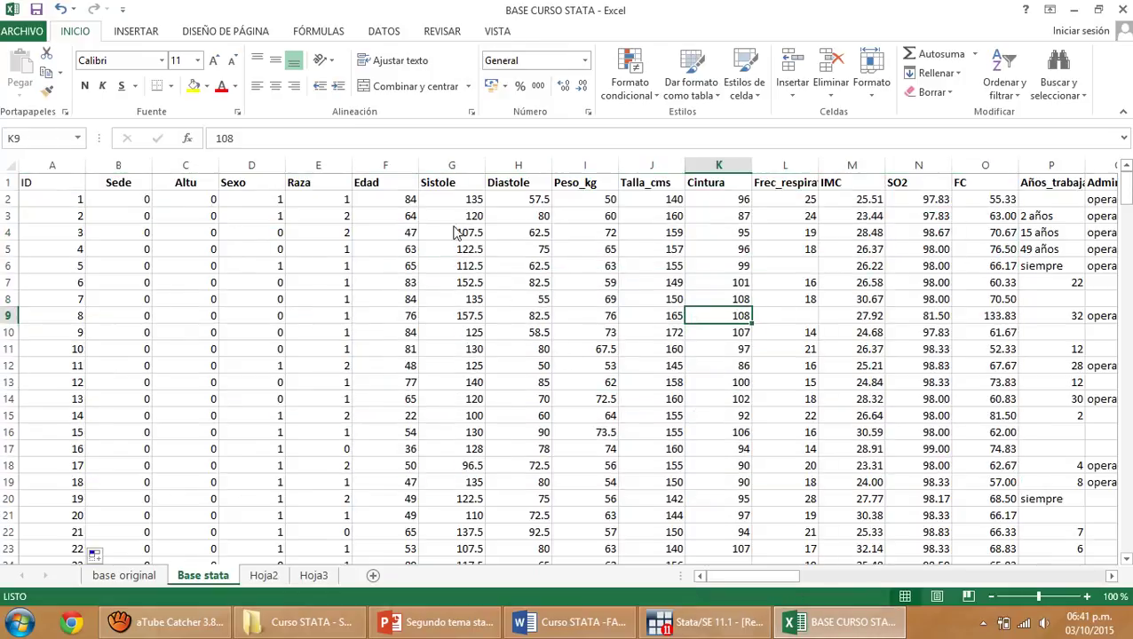
# - Examine how decimal values are written in the database, from the Sistole column across to SO2, and the text entries in Años_trabaja
pyautogui.moveTo(456, 233); pyautogui.dragTo(453, 399)
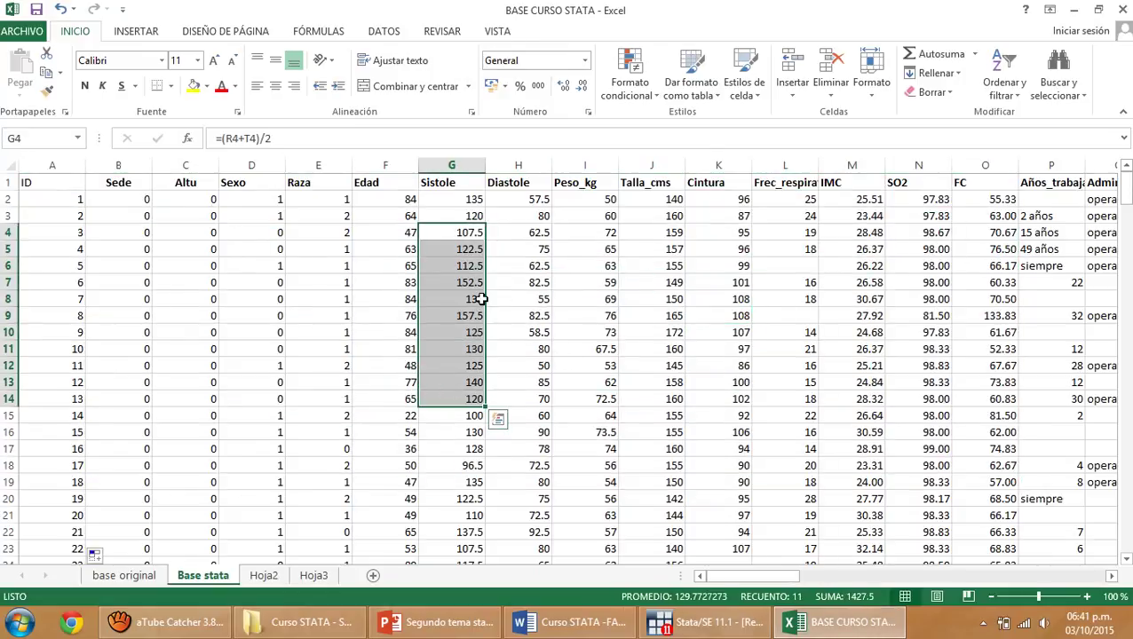
pyautogui.click(568, 299)
pyautogui.click(478, 250)
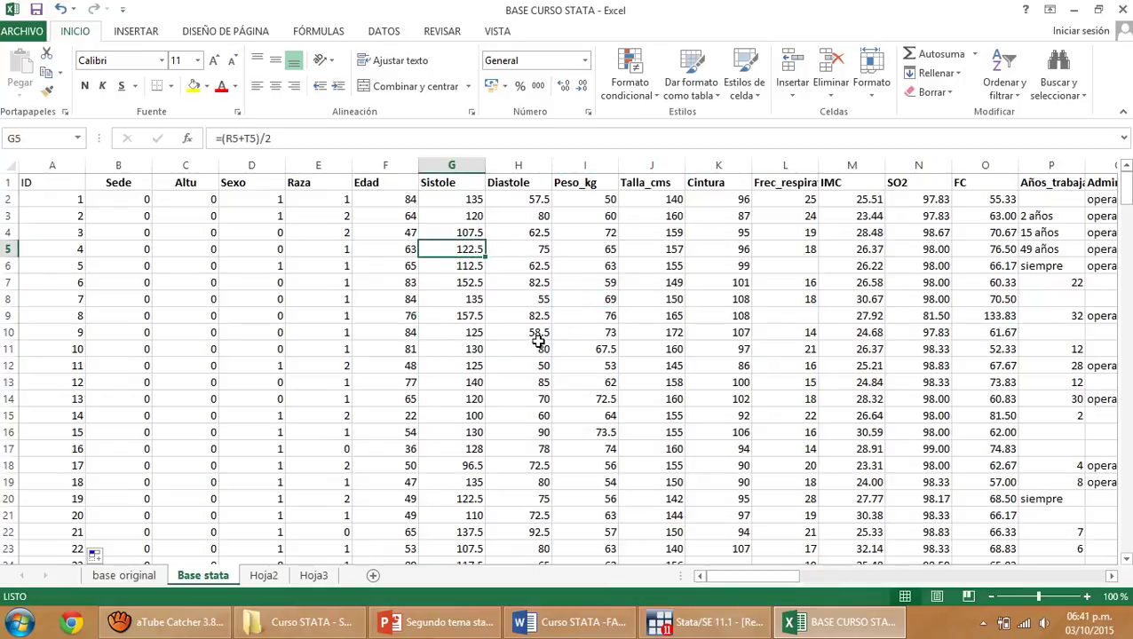
pyautogui.click(754, 299)
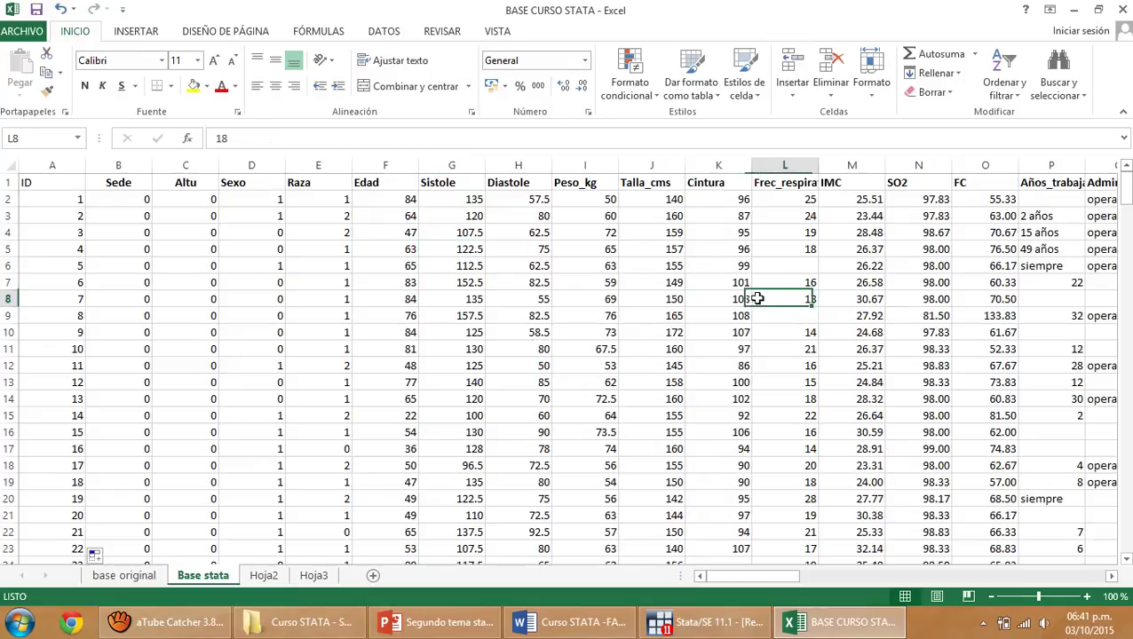
pyautogui.click(1044, 234)
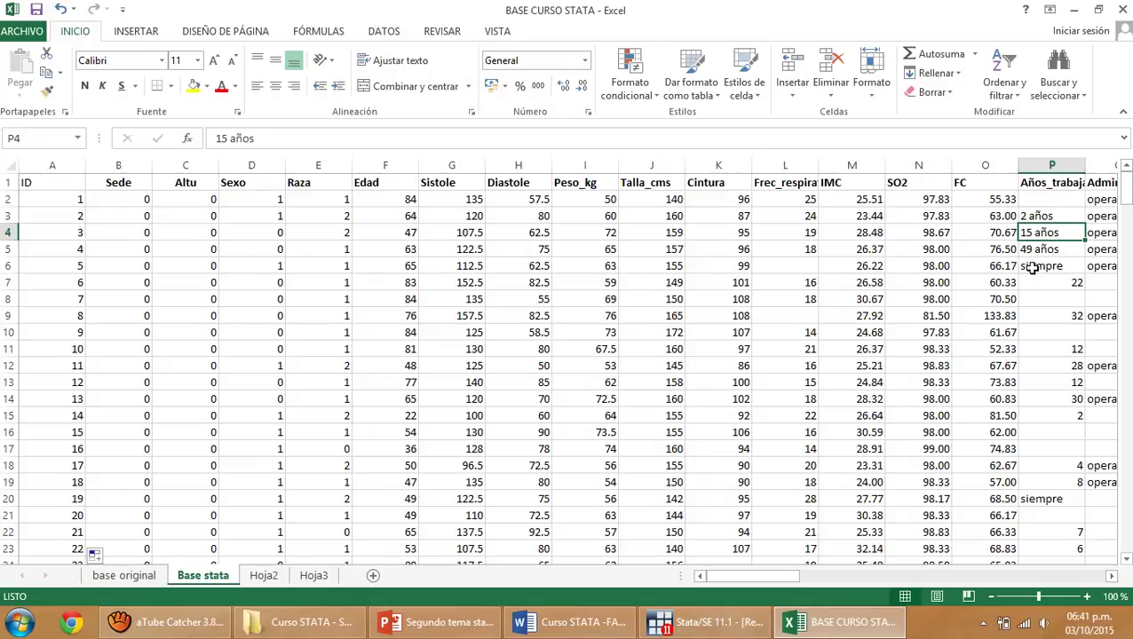
pyautogui.moveTo(421, 233); pyautogui.dragTo(877, 468)
pyautogui.click(918, 399)
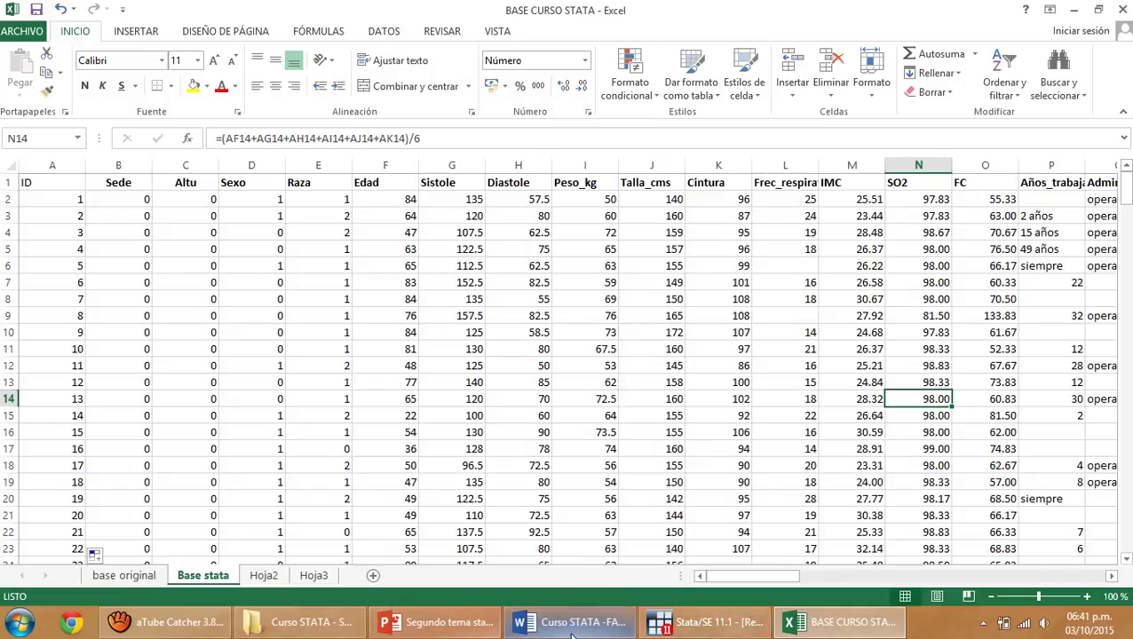
# - Return to slide 12 of the presentation and highlight the advice to avoid decimal commas because Stata only recognizes decimal points
pyautogui.click(432, 621)
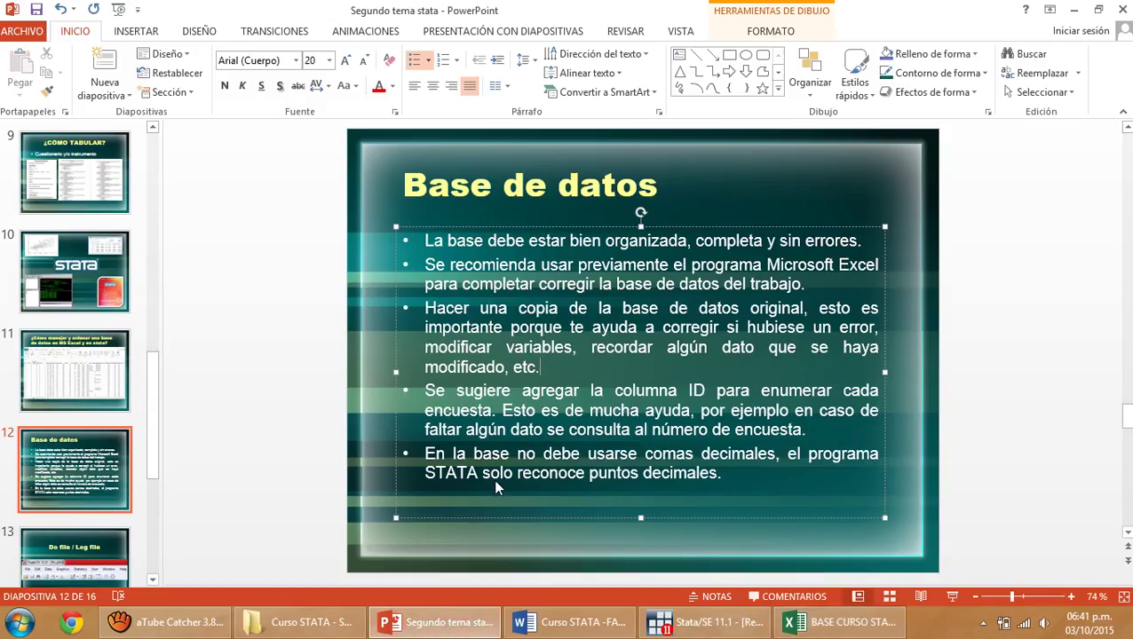
pyautogui.moveTo(676, 457); pyautogui.dragTo(776, 455)
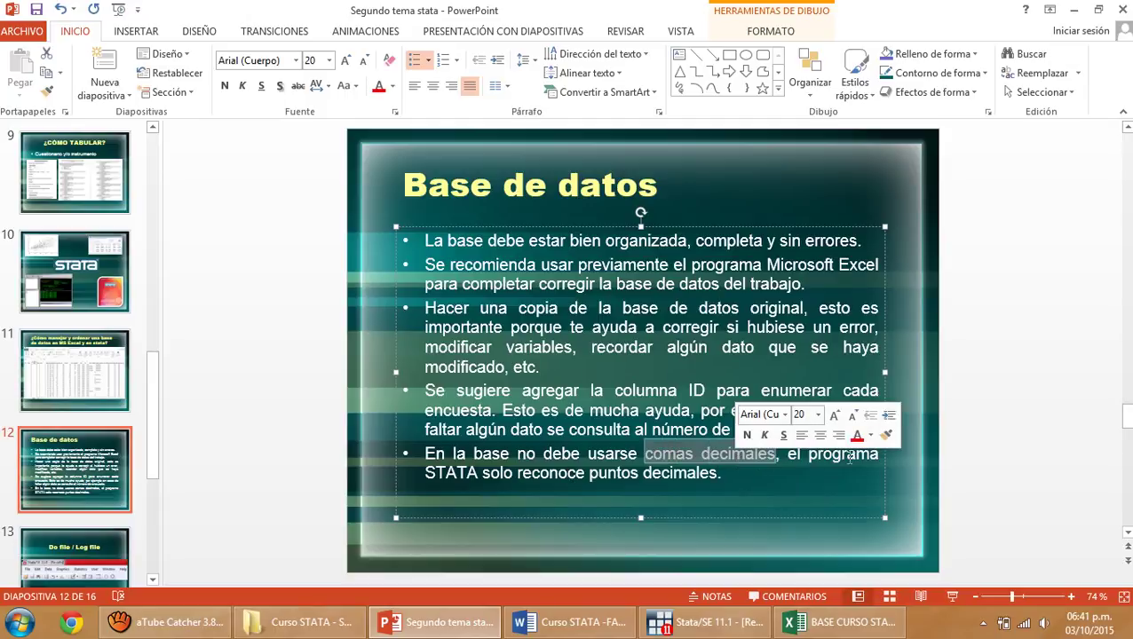
pyautogui.moveTo(488, 477); pyautogui.dragTo(676, 477)
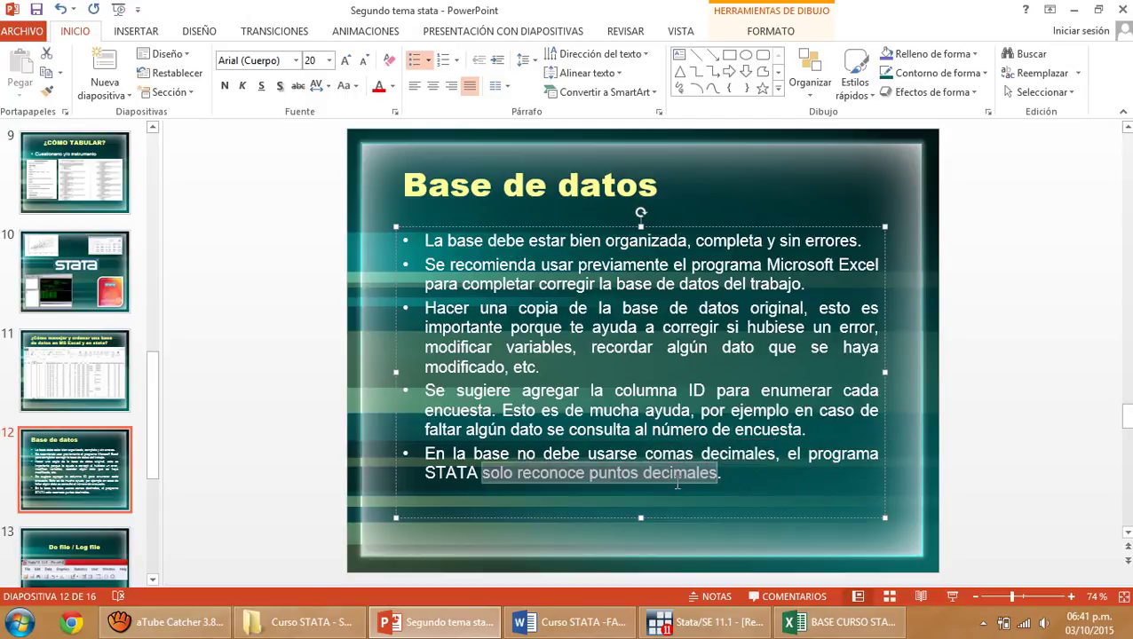
pyautogui.click(967, 409)
# - Switch to Stata, open the Data Editor with the edit command, look over its empty grid and close it
pyautogui.click(744, 624)
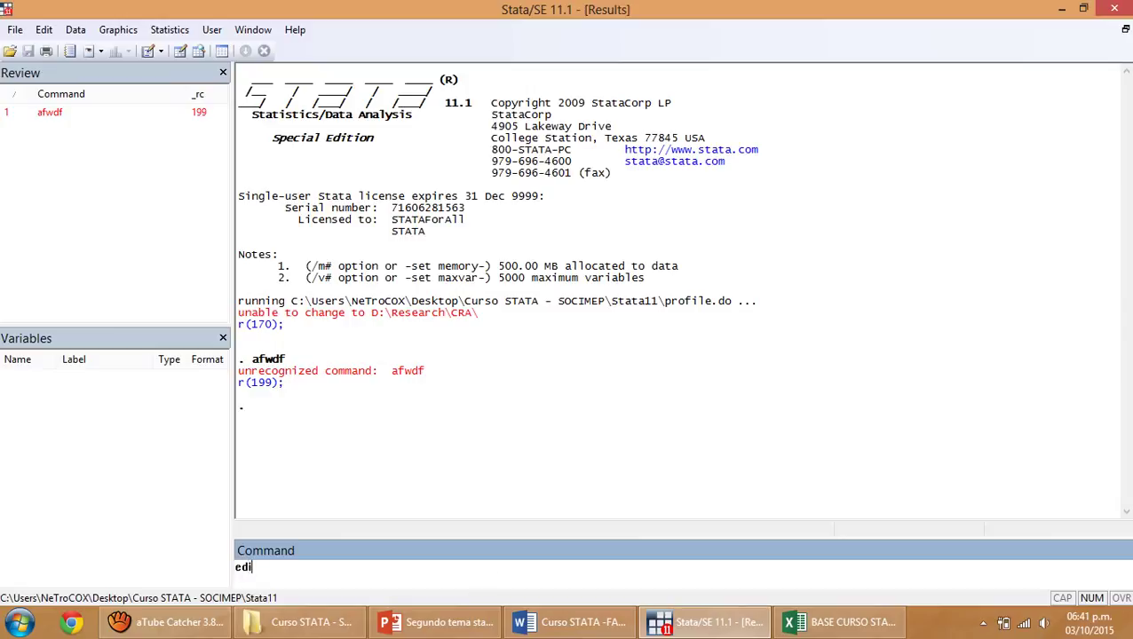
pyautogui.press('Return')
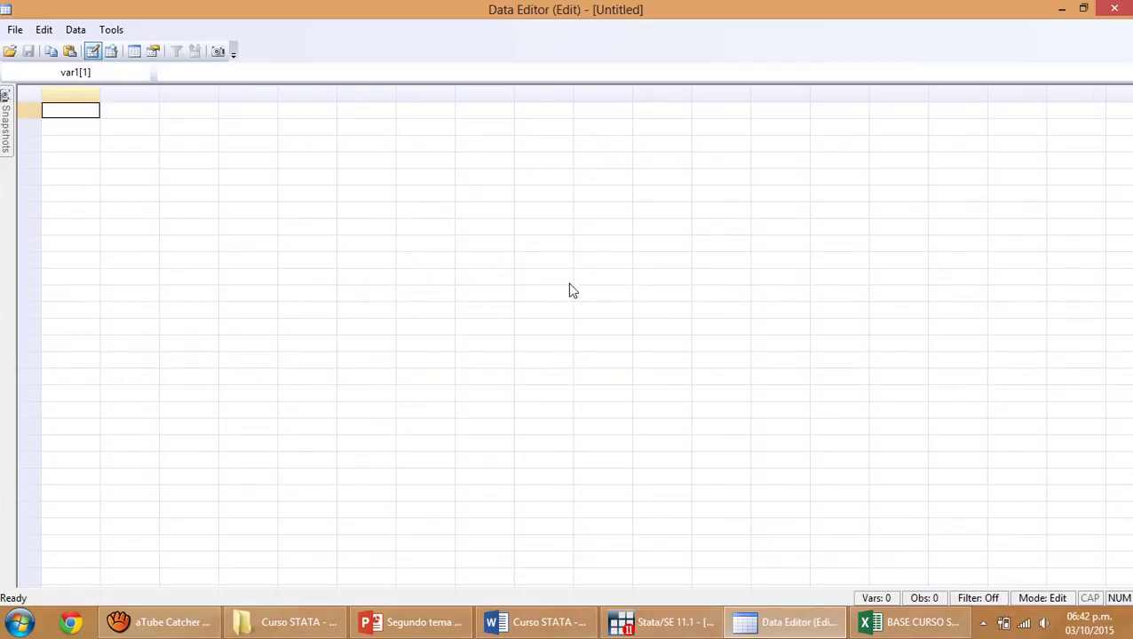
pyautogui.moveTo(124, 127); pyautogui.dragTo(569, 330)
pyautogui.click(797, 379)
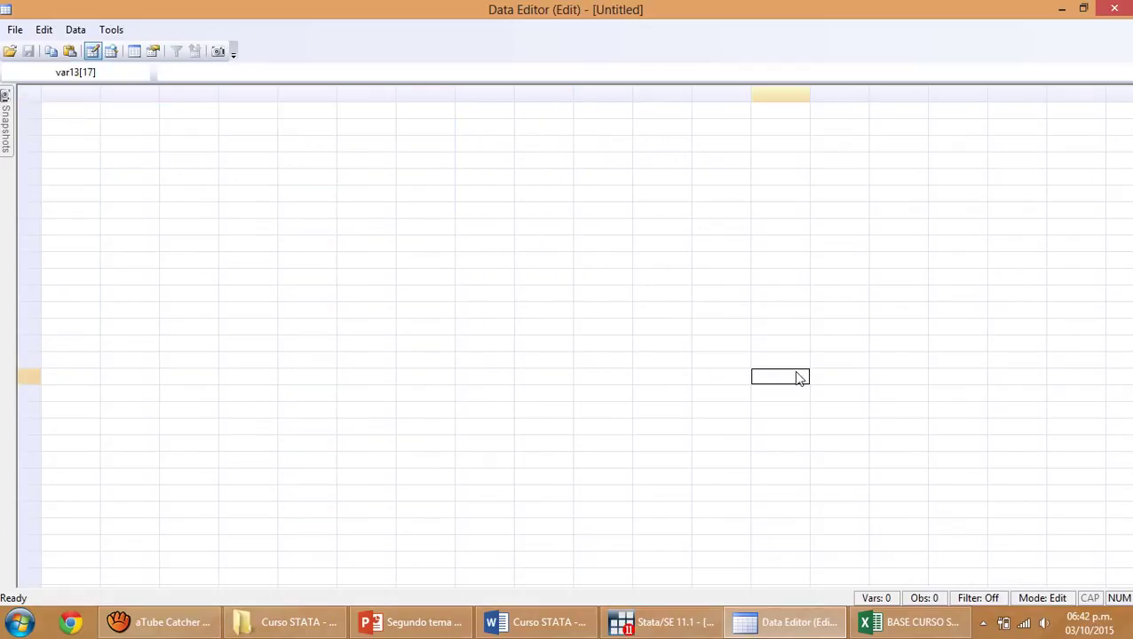
pyautogui.click(683, 213)
pyautogui.click(1114, 9)
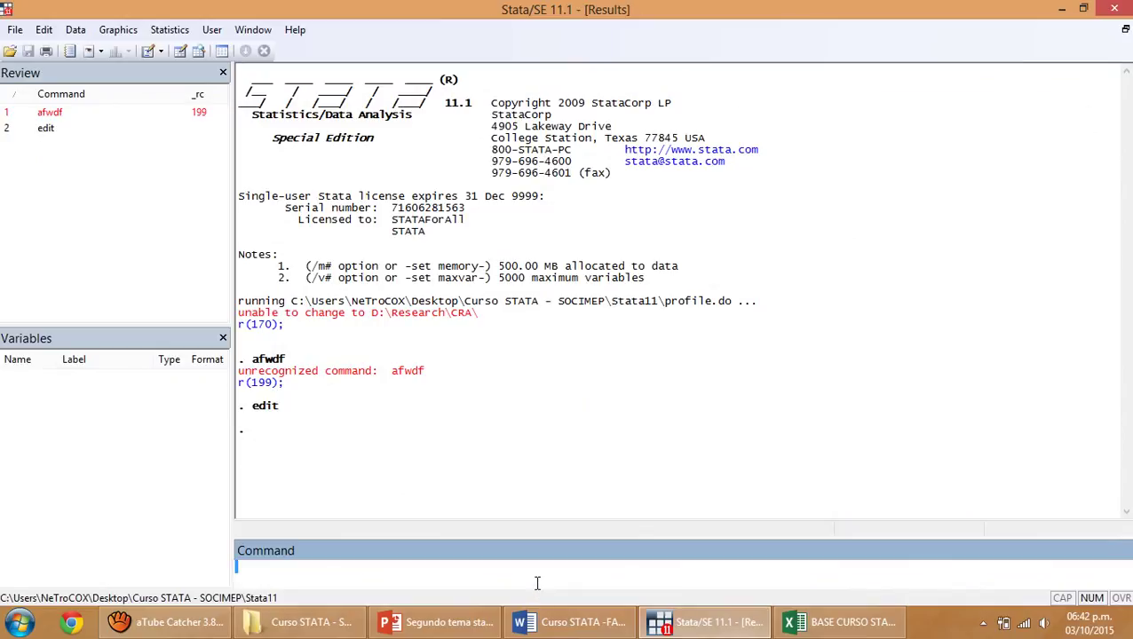
# - Reopen Stata's Data Editor with the abbreviated command ed and look over the empty grid
pyautogui.write('ed')
pyautogui.press('Return')
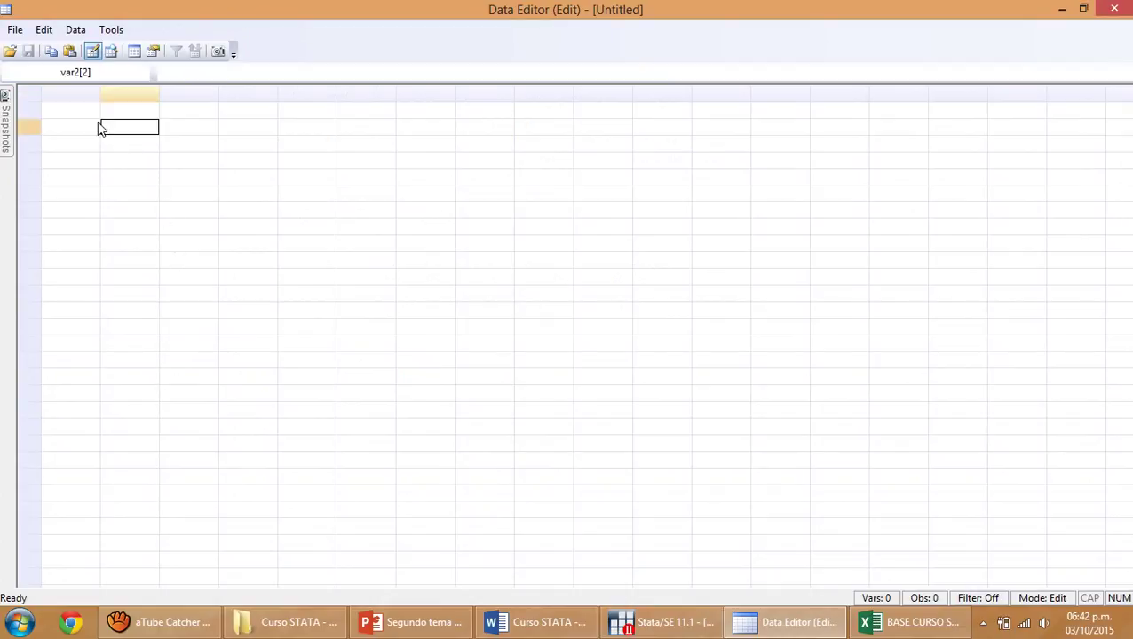
pyautogui.click(494, 412)
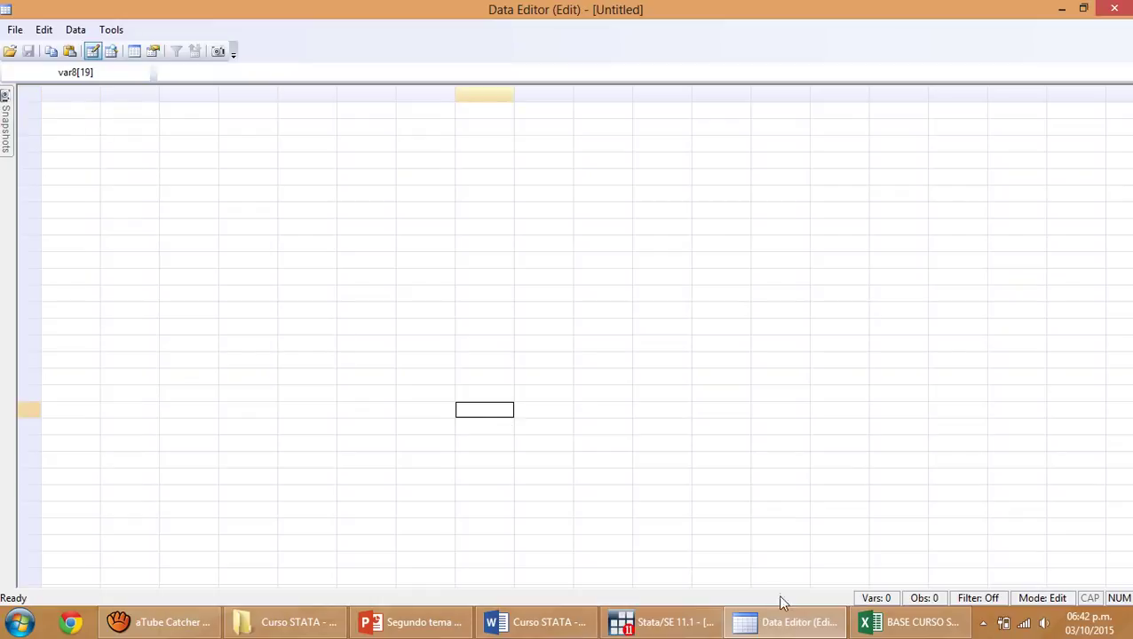
pyautogui.click(905, 622)
pyautogui.click(30, 182)
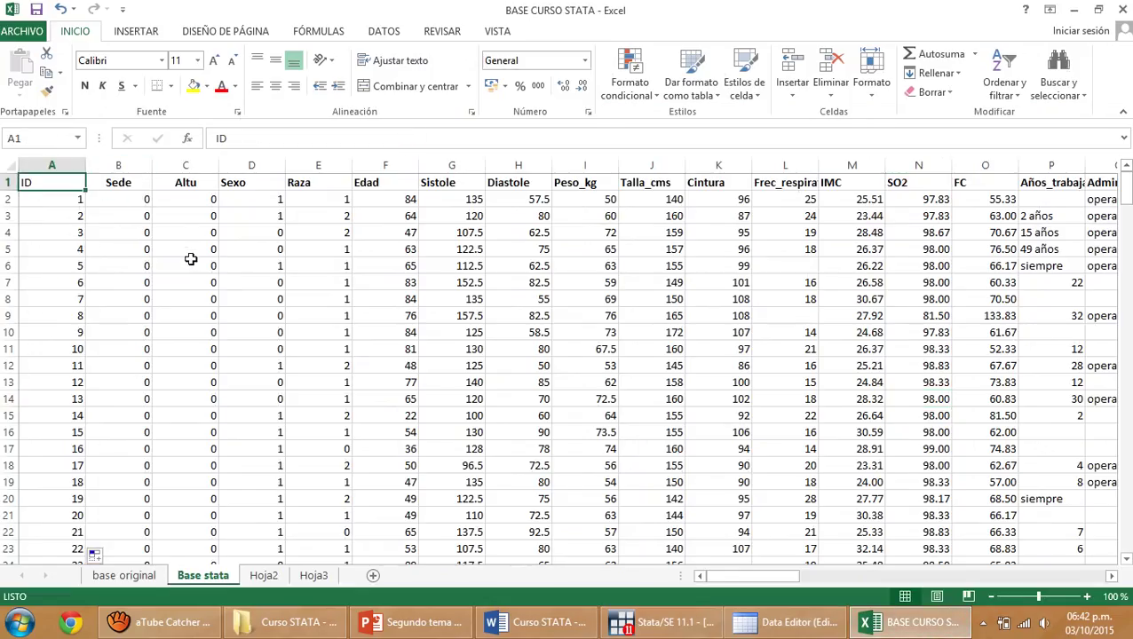
pyautogui.hotkey('ctrl', 'shift', 'Right')
pyautogui.hotkey('ctrl', 'shift', 'Down')
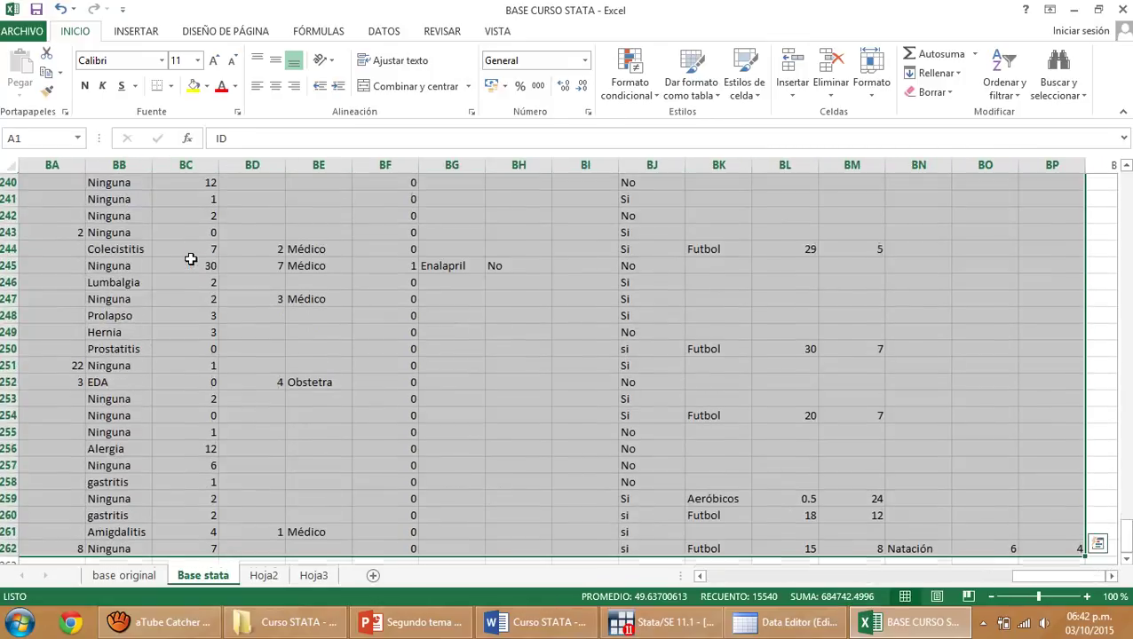
pyautogui.hotkey('ctrl', 'q')
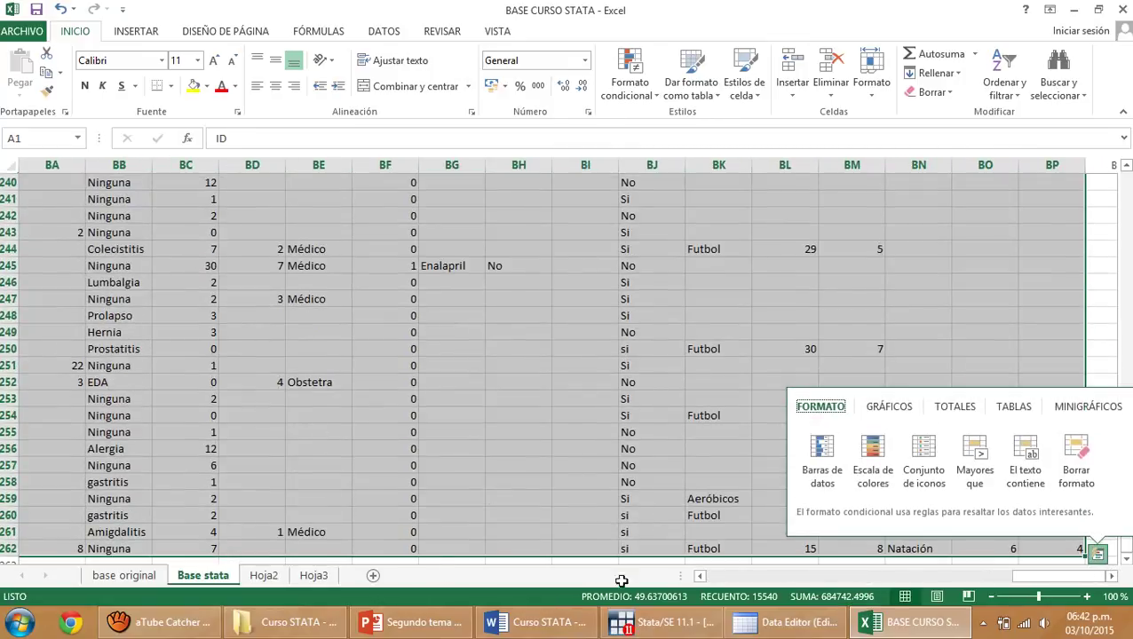
pyautogui.click(786, 622)
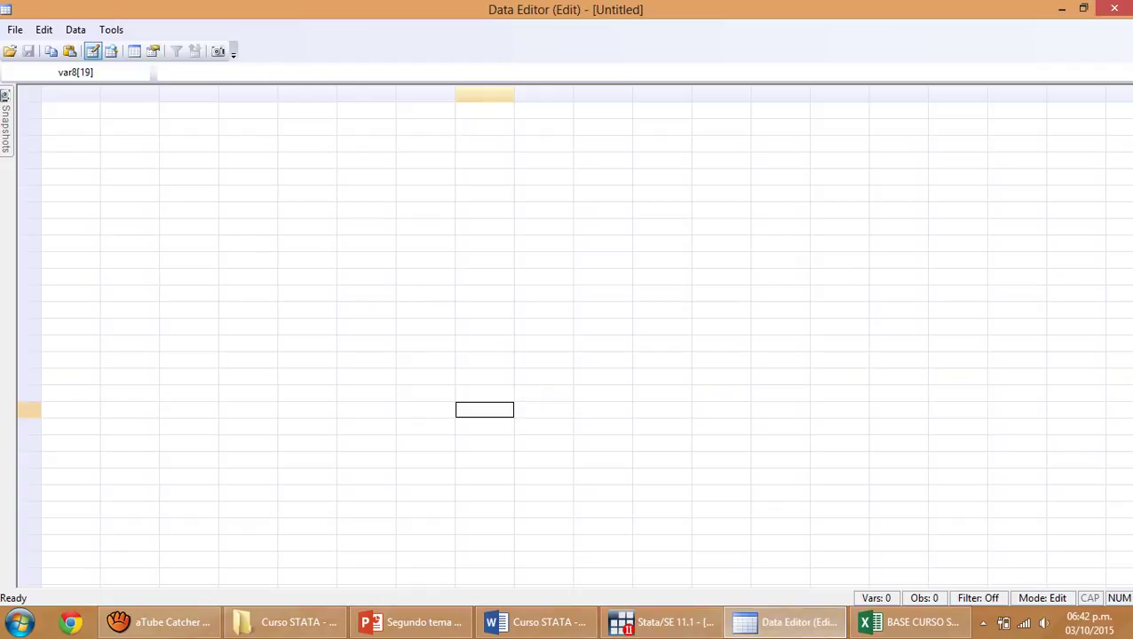
pyautogui.click(80, 113)
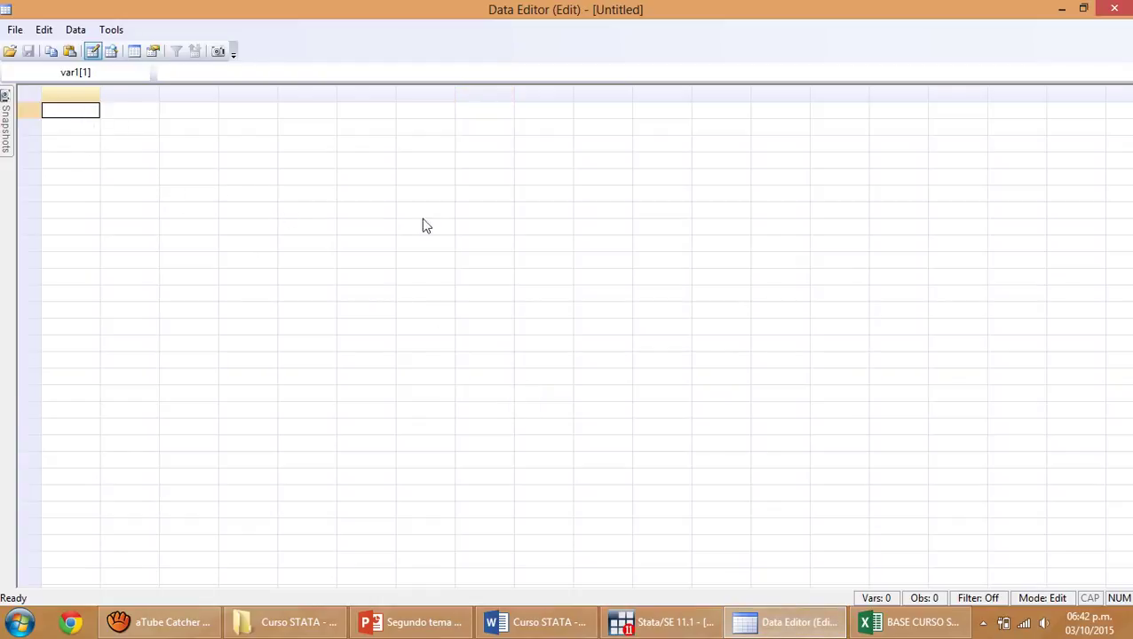
# - Switch to Excel and copy the whole Base stata table, from the ID header in A1 through cell BP262
pyautogui.click(914, 622)
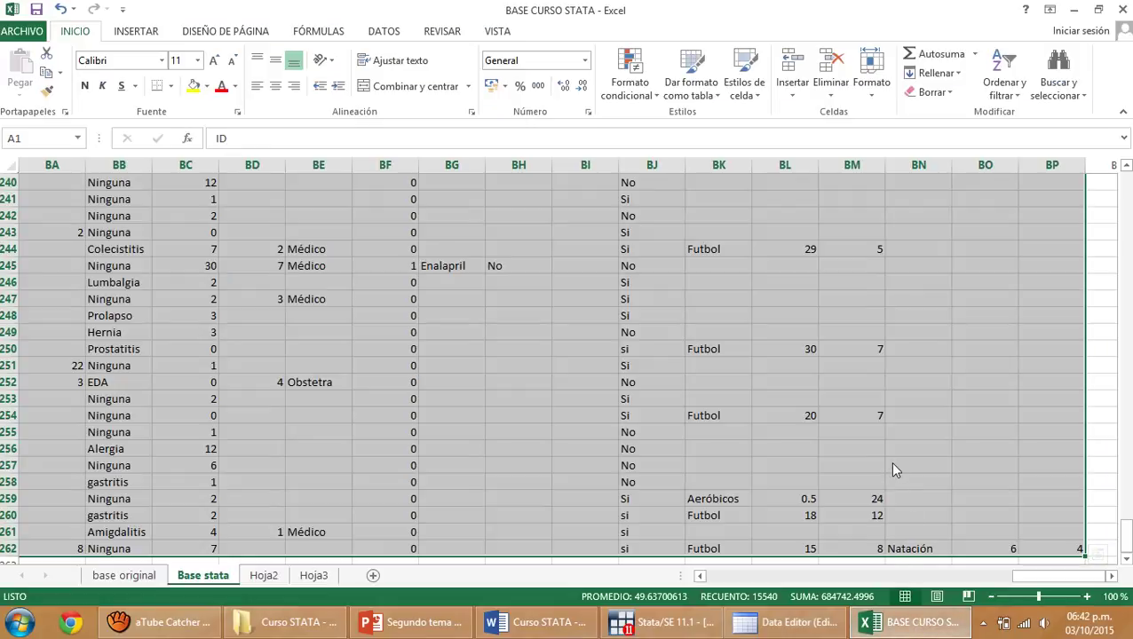
pyautogui.click(872, 435)
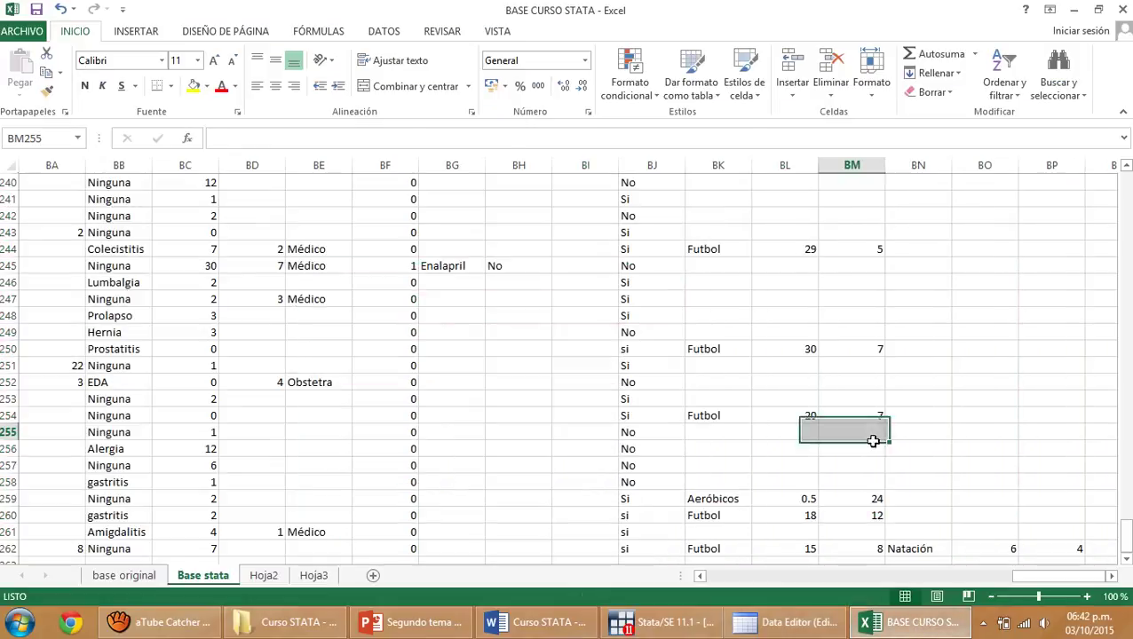
pyautogui.click(1063, 553)
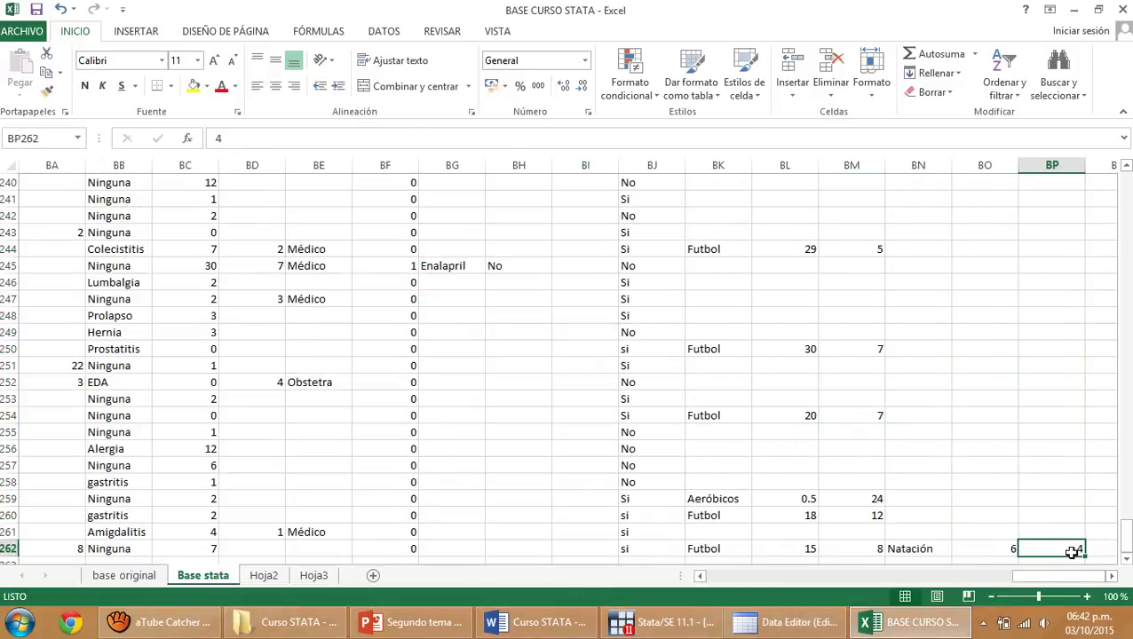
pyautogui.press('Home')
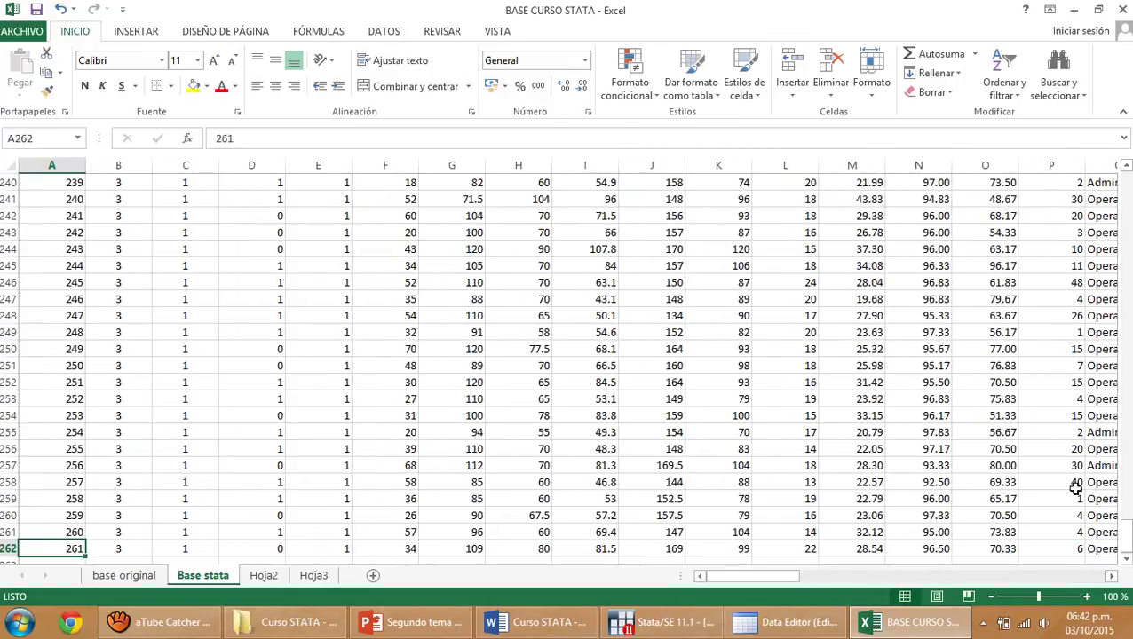
pyautogui.moveTo(1126, 525); pyautogui.dragTo(1127, 182)
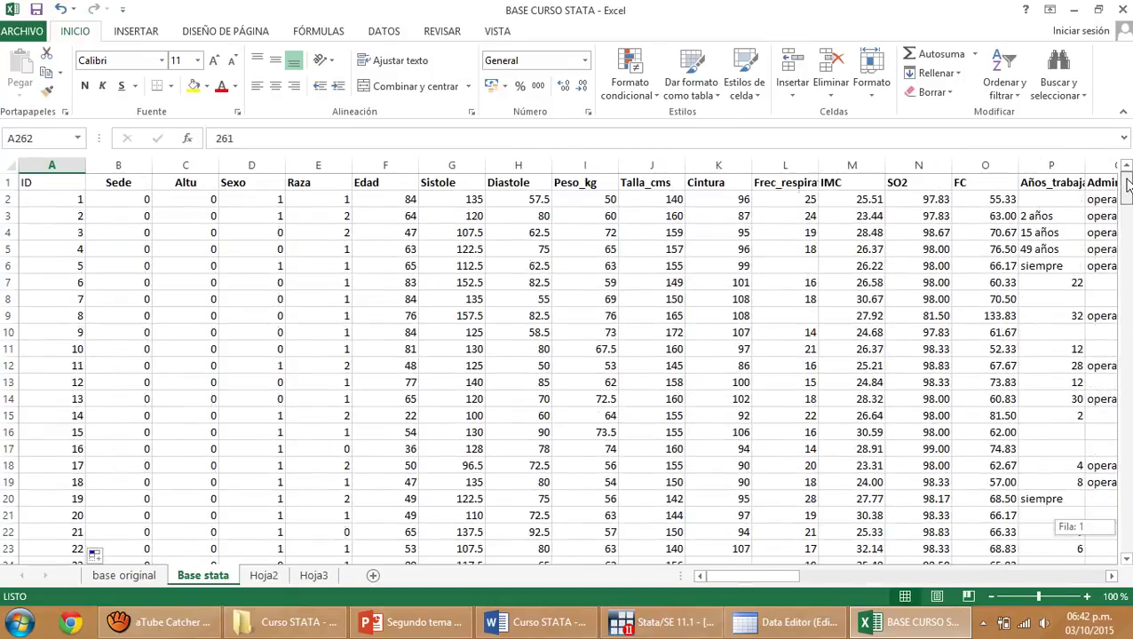
pyautogui.click(52, 182)
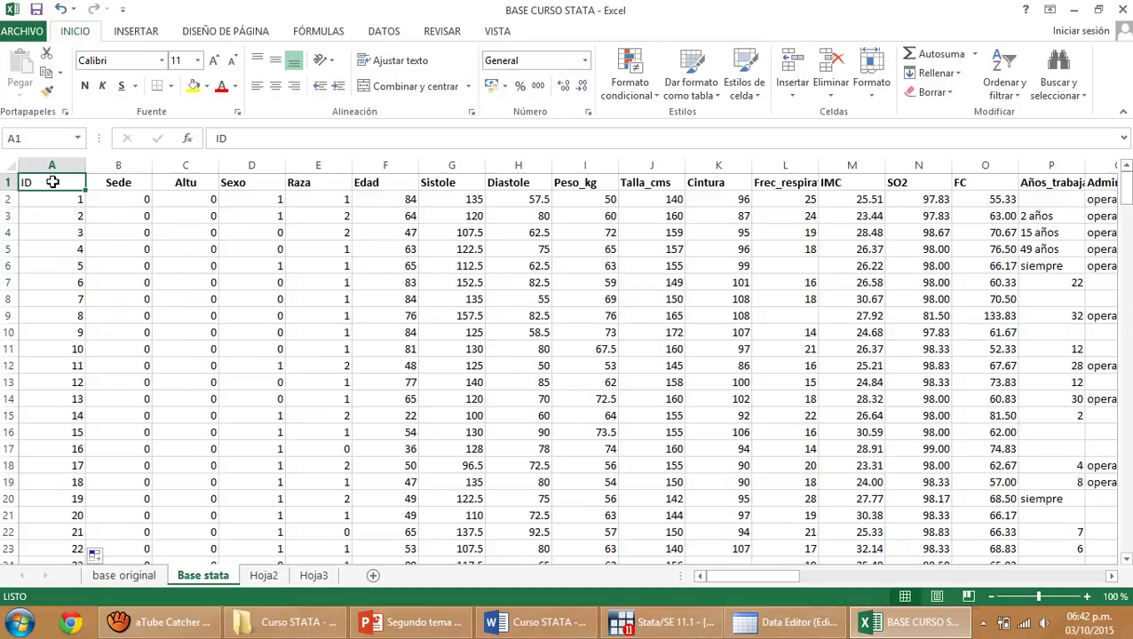
pyautogui.hotkey('ctrl', 'shift', 'Right')
pyautogui.hotkey('ctrl', 'shift', 'Down')
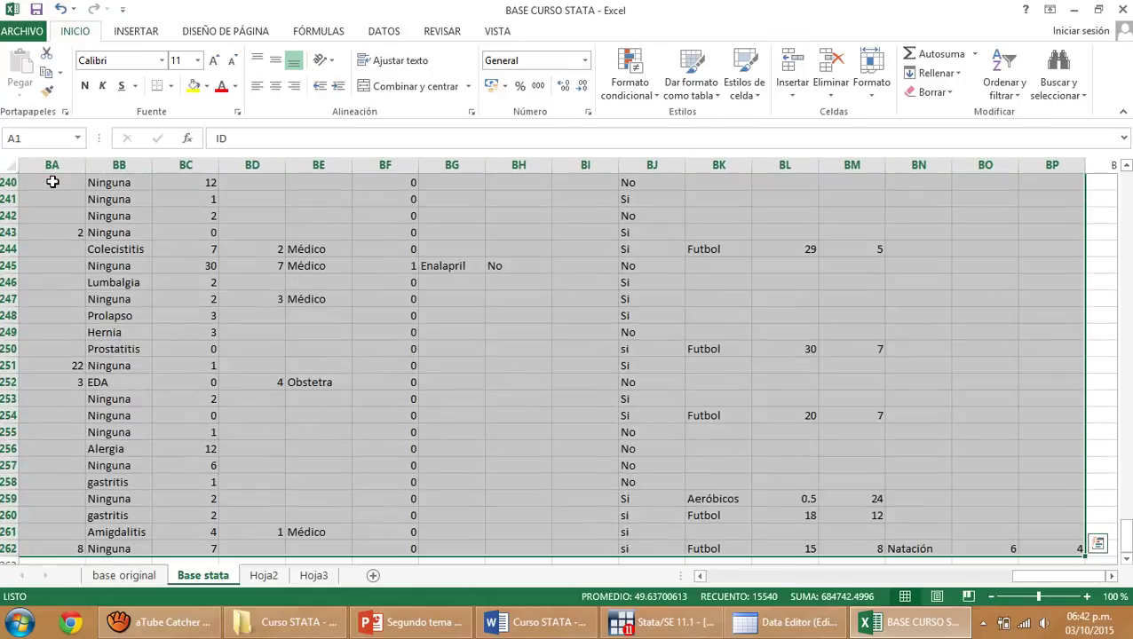
pyautogui.hotkey('ctrl', 'c')
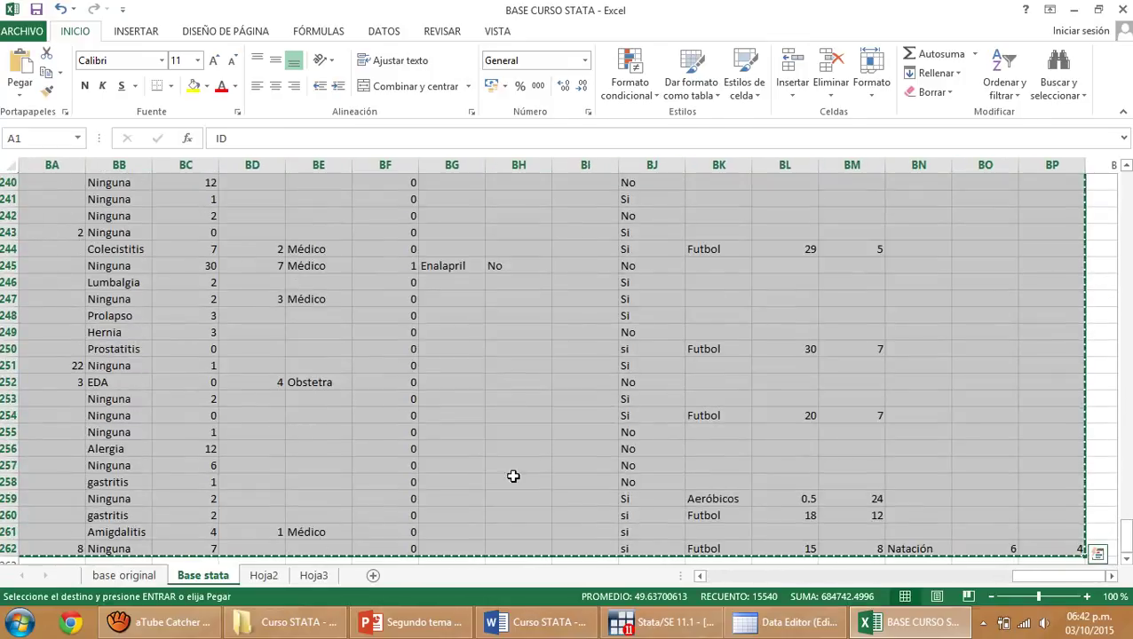
# - Switch to Stata's Data Editor and paste the copied table from the first cell, treating the first row as variable names
pyautogui.click(786, 621)
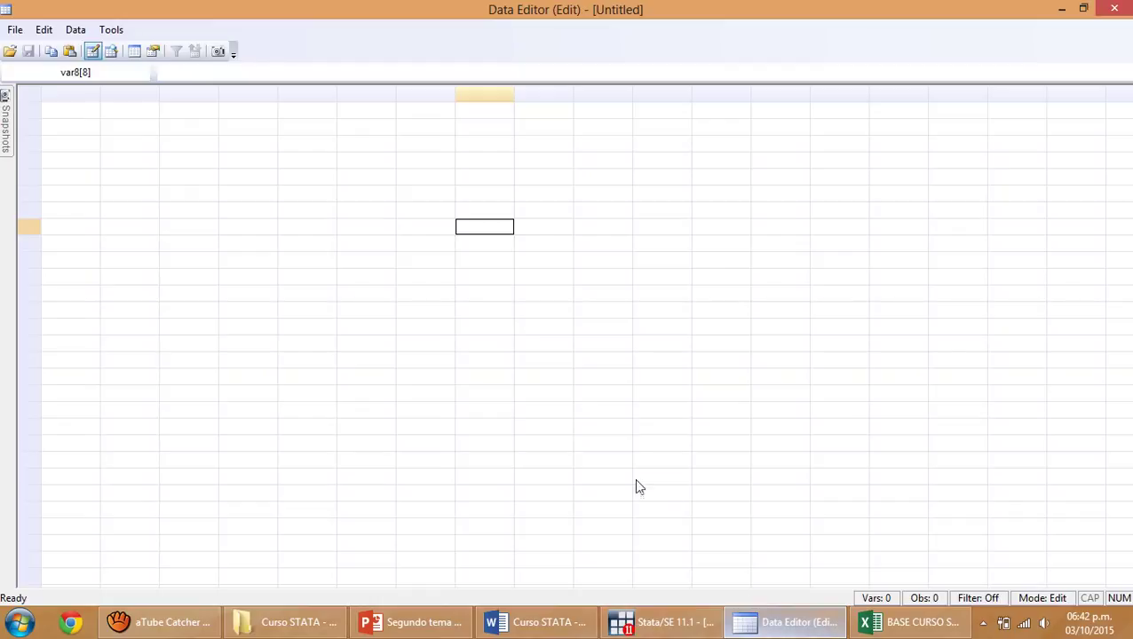
pyautogui.click(81, 114)
pyautogui.hotkey('ctrl', 'v')
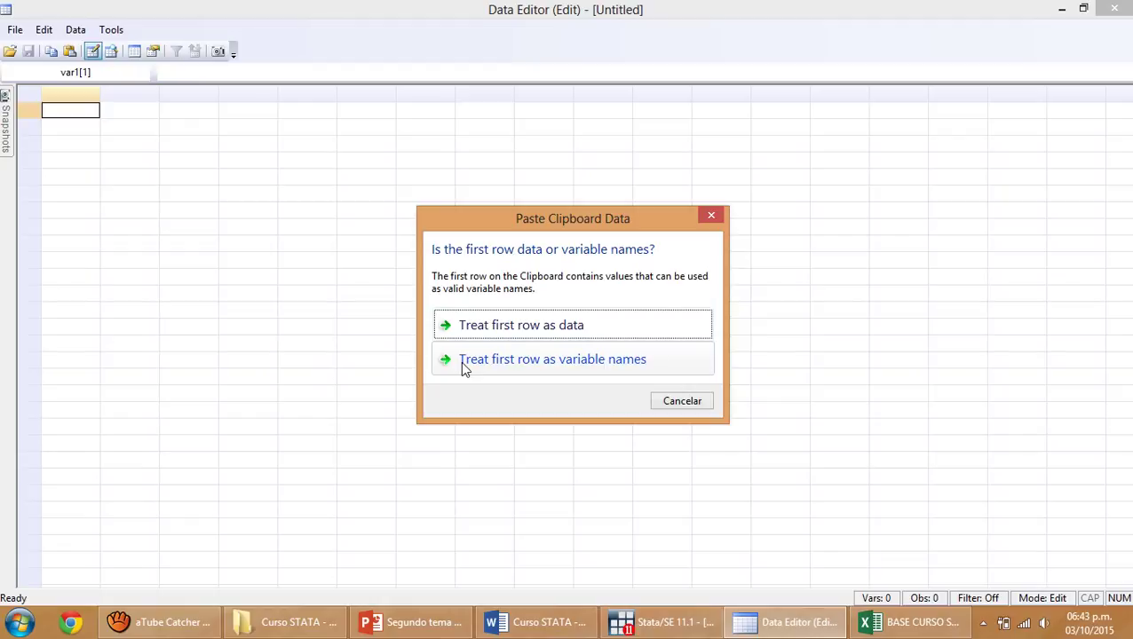
pyautogui.click(511, 358)
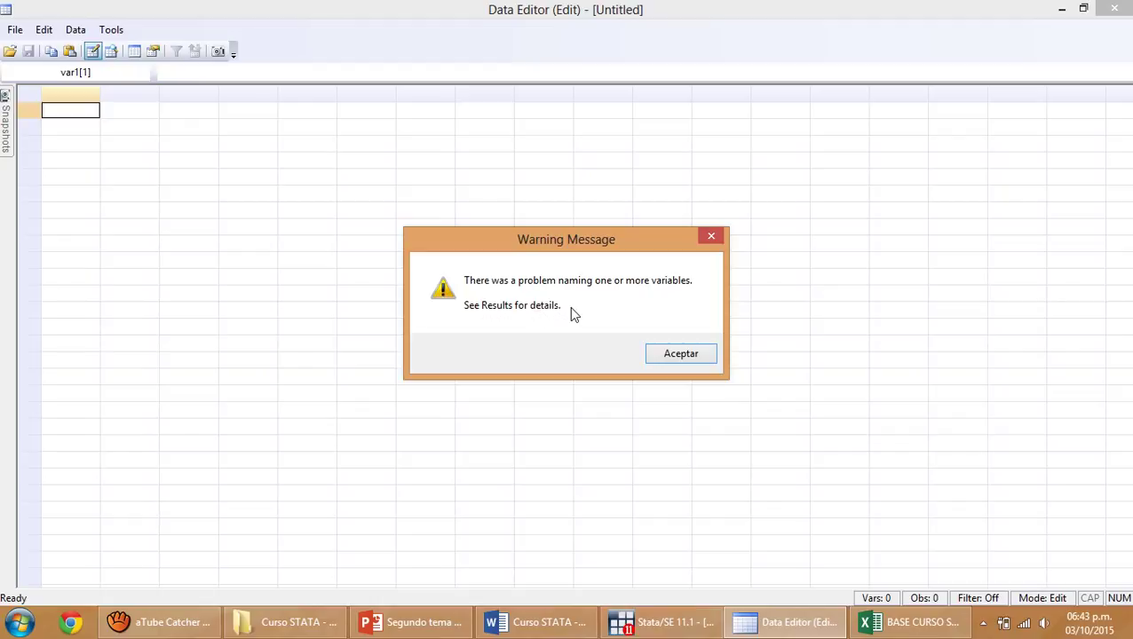
pyautogui.click(688, 357)
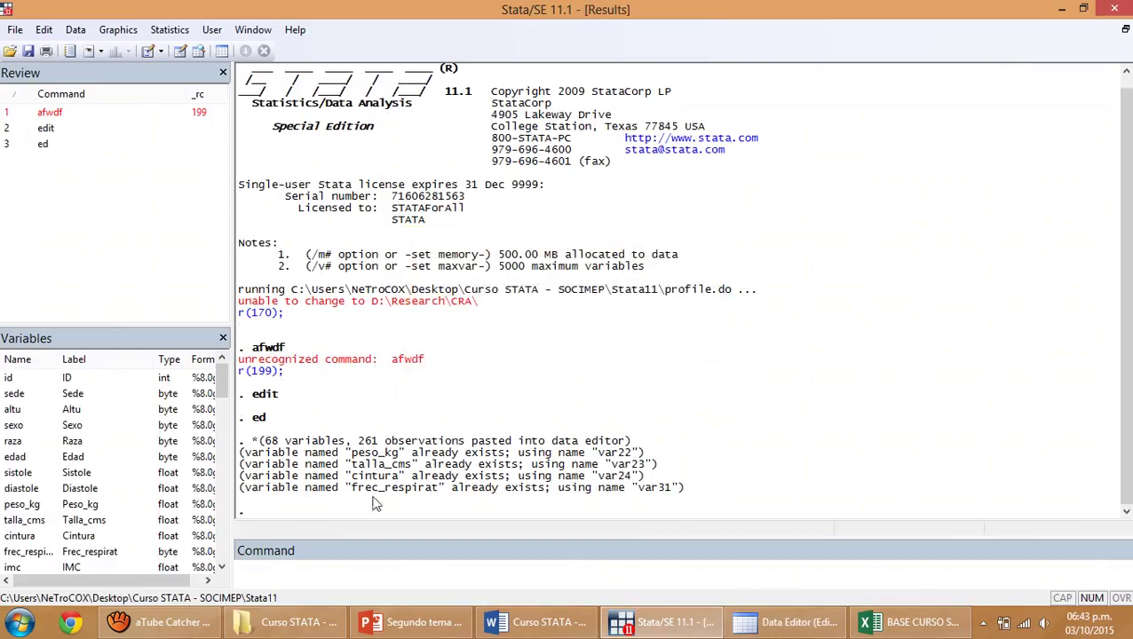
# - Reopen the Data Editor with the command ed and look over the pasted numeric variables
pyautogui.click(425, 563)
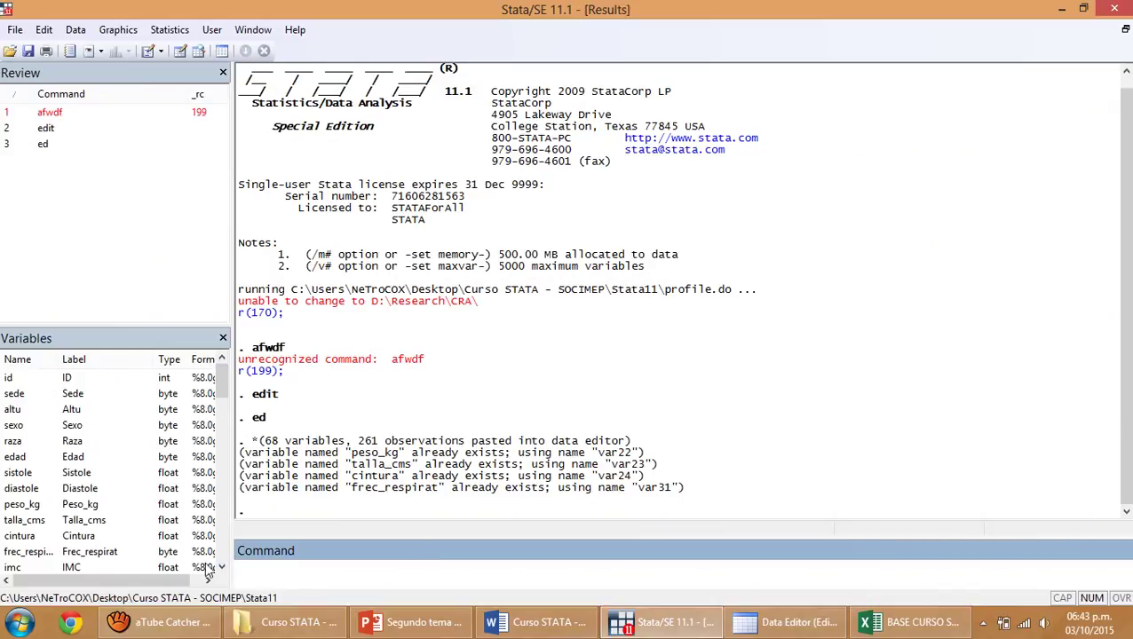
pyautogui.write('ed')
pyautogui.press('Return')
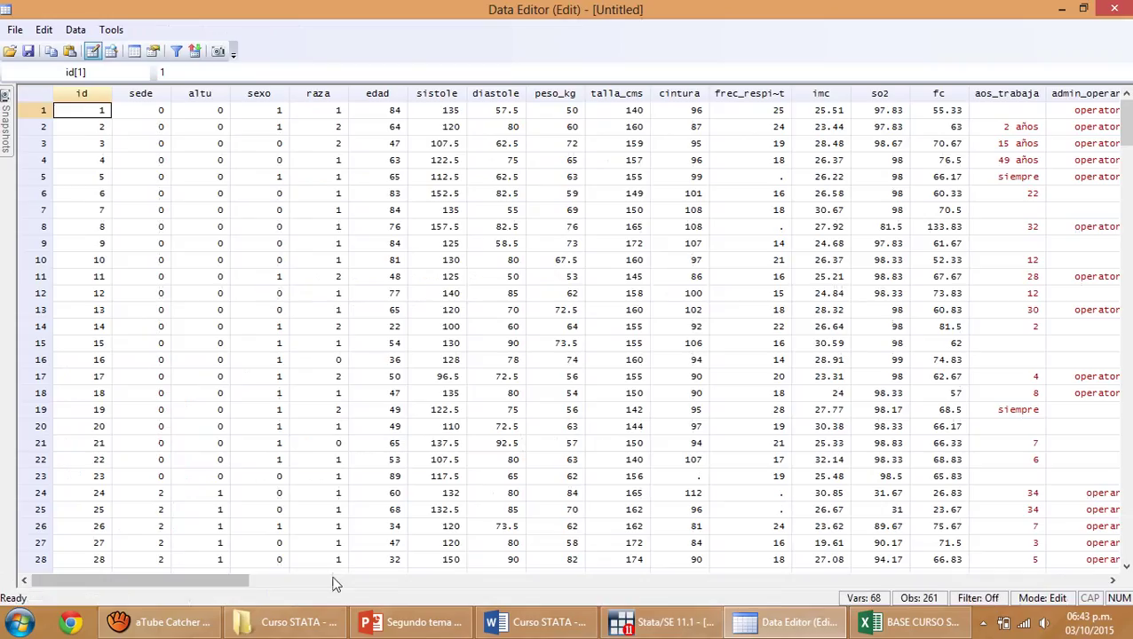
pyautogui.moveTo(501, 193); pyautogui.dragTo(879, 387)
pyautogui.click(617, 209)
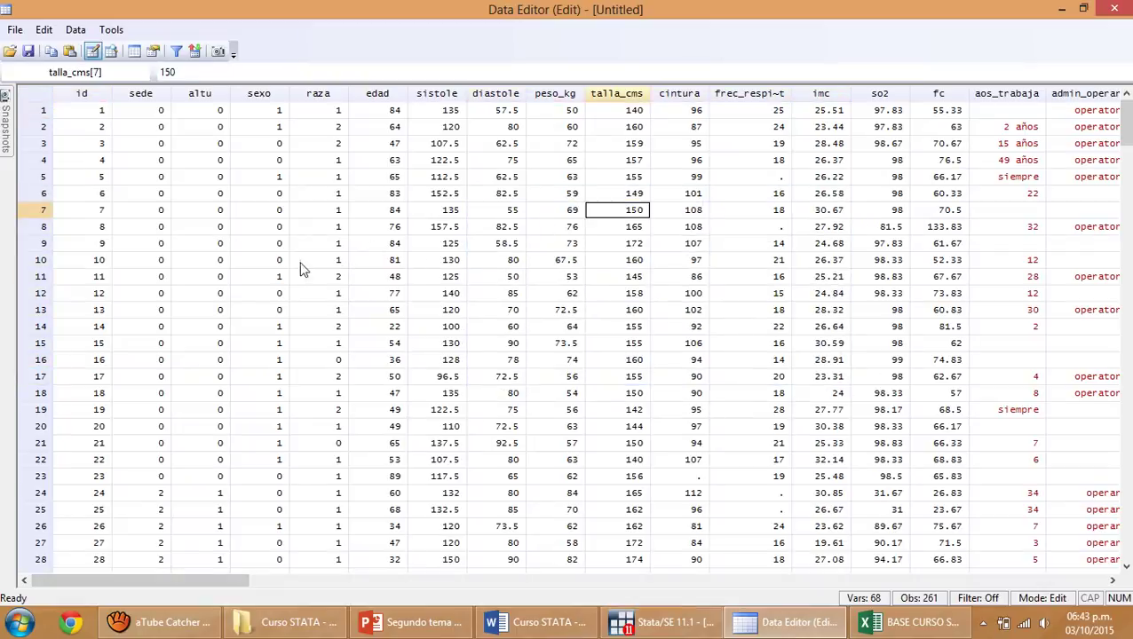
pyautogui.click(436, 259)
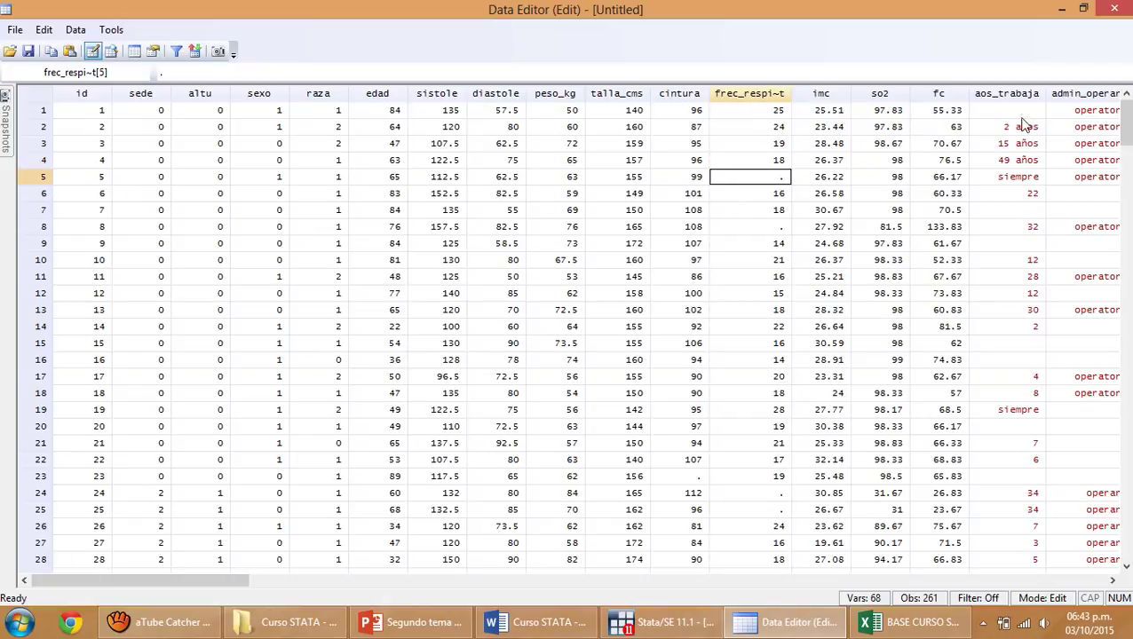
# - Examine the text entries in aos_trabaja and admin_operar against the numeric columns, and close the Data Editor
pyautogui.moveTo(1021, 113); pyautogui.dragTo(1021, 228)
pyautogui.click(879, 293)
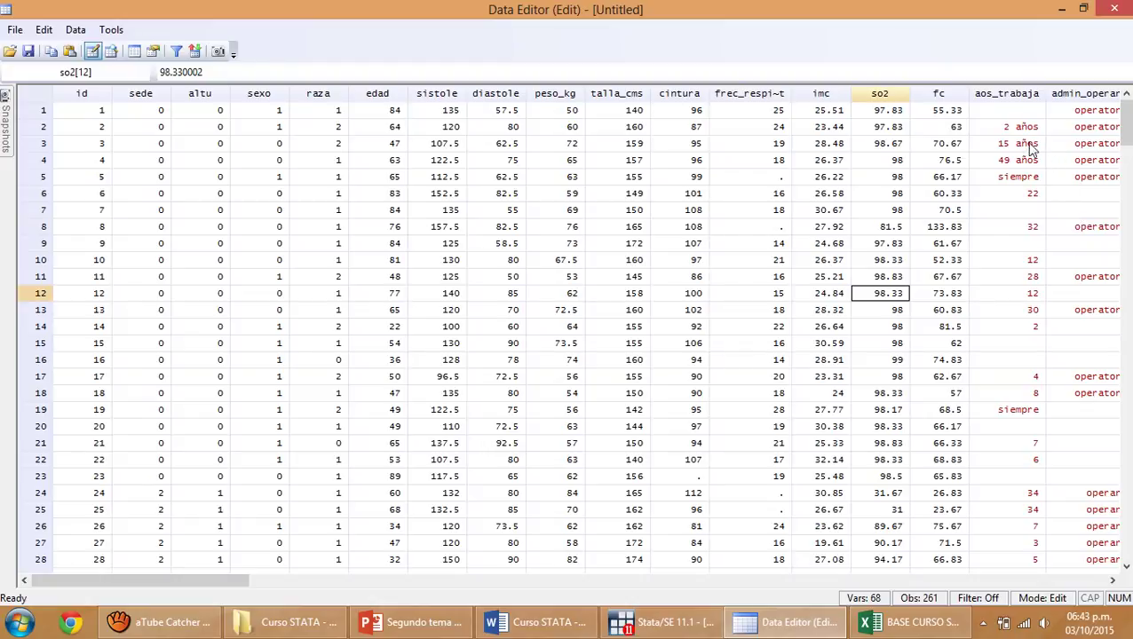
pyautogui.moveTo(1021, 142); pyautogui.dragTo(1026, 263)
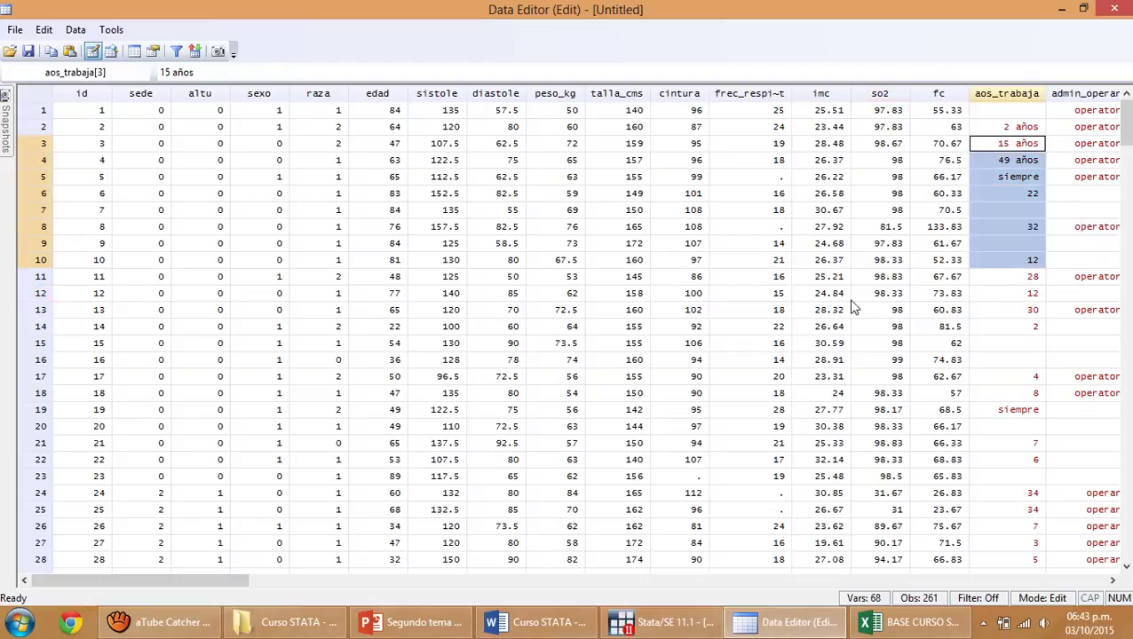
pyautogui.click(1026, 160)
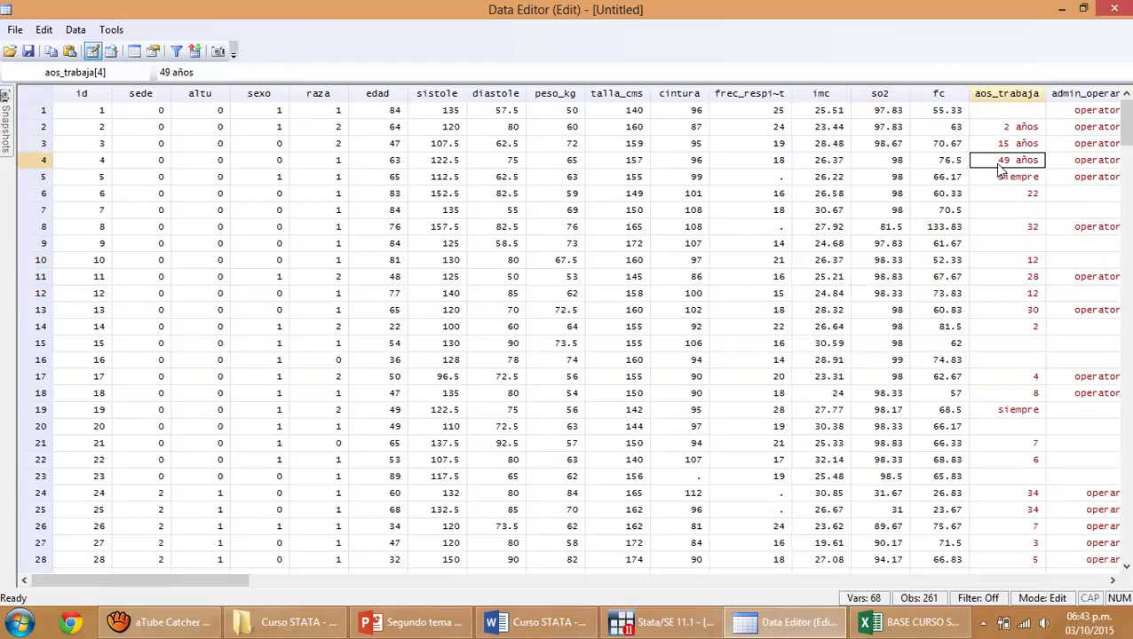
pyautogui.click(1076, 174)
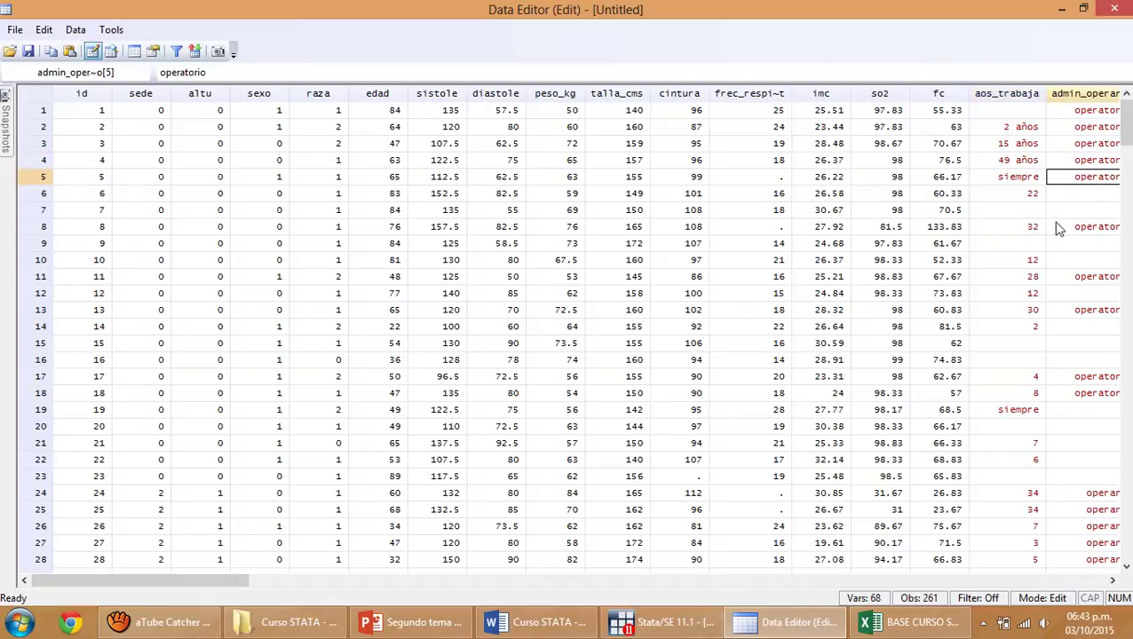
pyautogui.click(1032, 193)
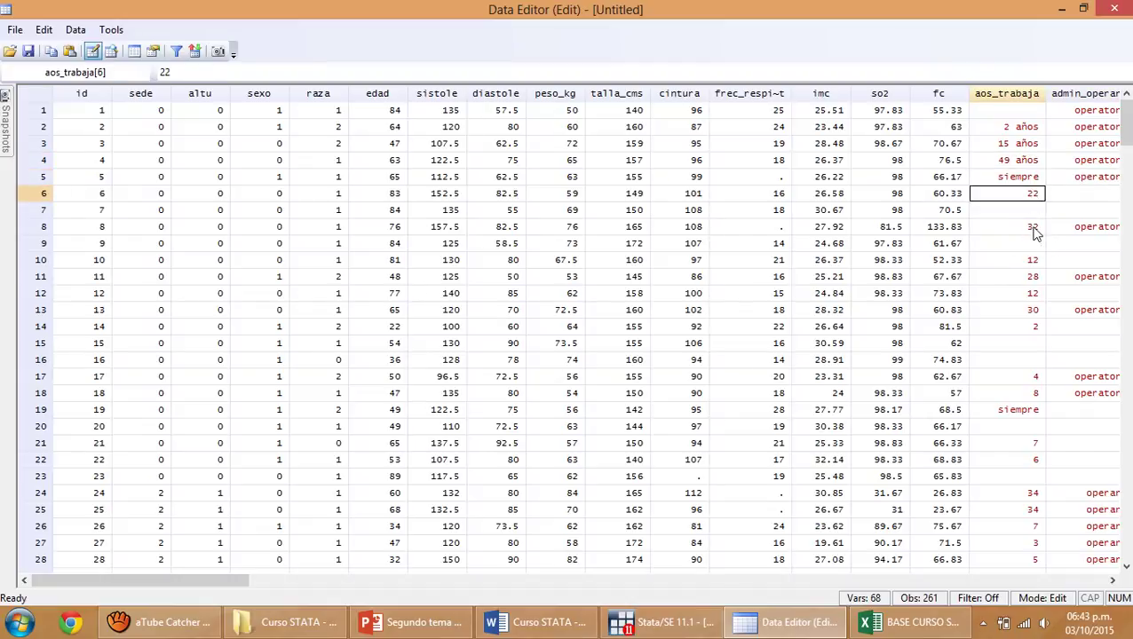
pyautogui.moveTo(1068, 344); pyautogui.dragTo(1070, 492)
pyautogui.click(870, 381)
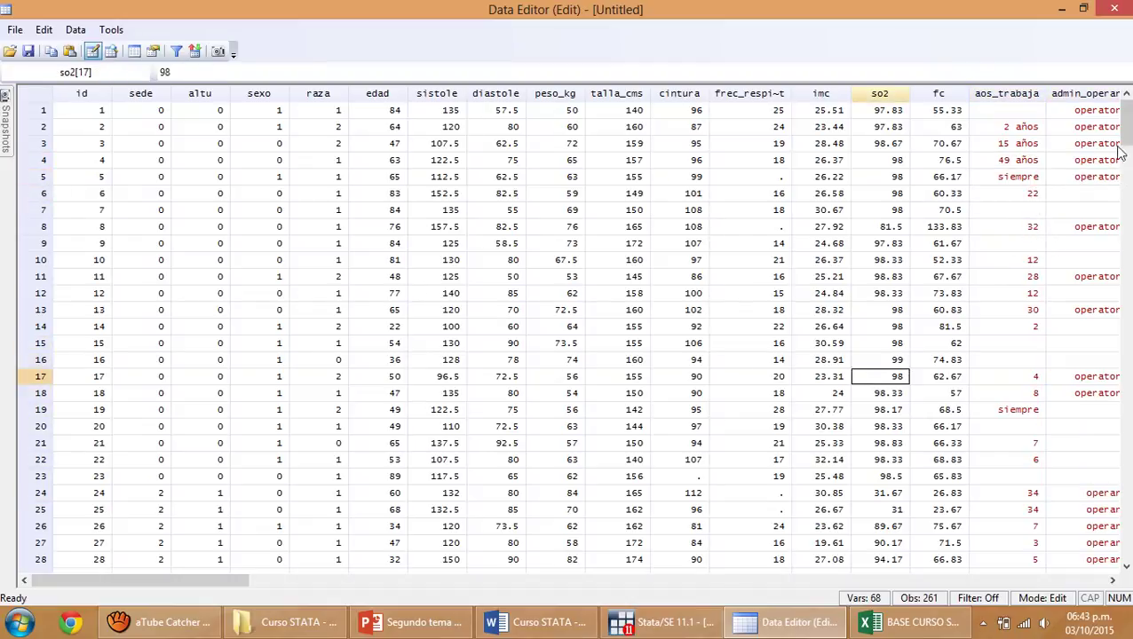
pyautogui.moveTo(1026, 143); pyautogui.dragTo(976, 513)
pyautogui.click(1003, 293)
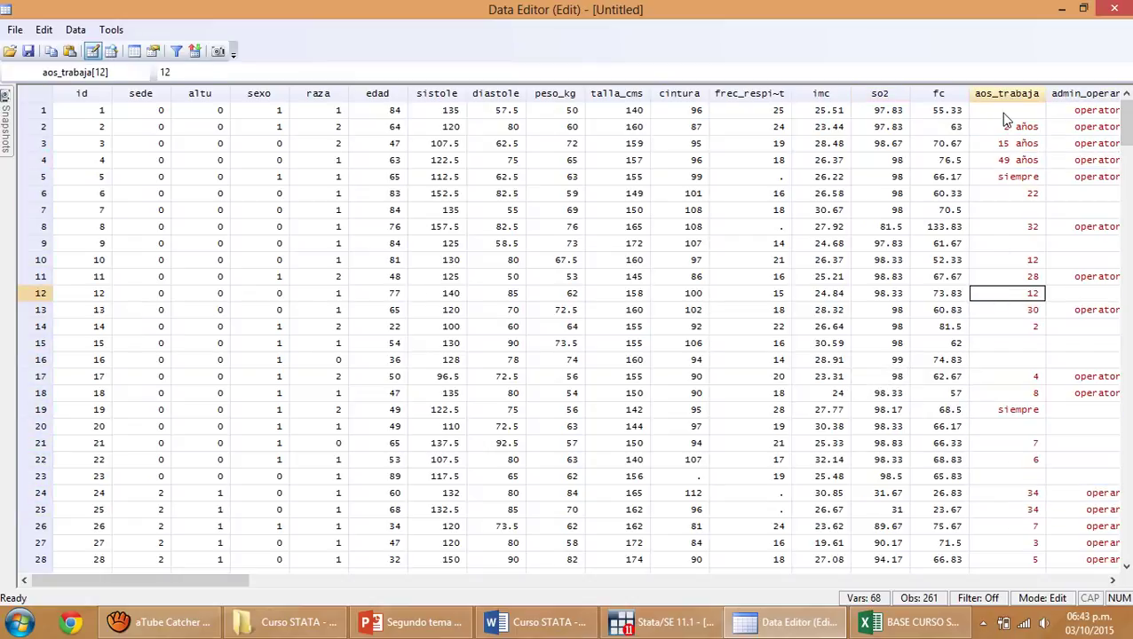
pyautogui.moveTo(1006, 120)
pyautogui.mouseDown()
pyautogui.moveTo(1012, 573)
pyautogui.moveTo(1007, 99)
pyautogui.mouseUp()
pyautogui.click(821, 526)
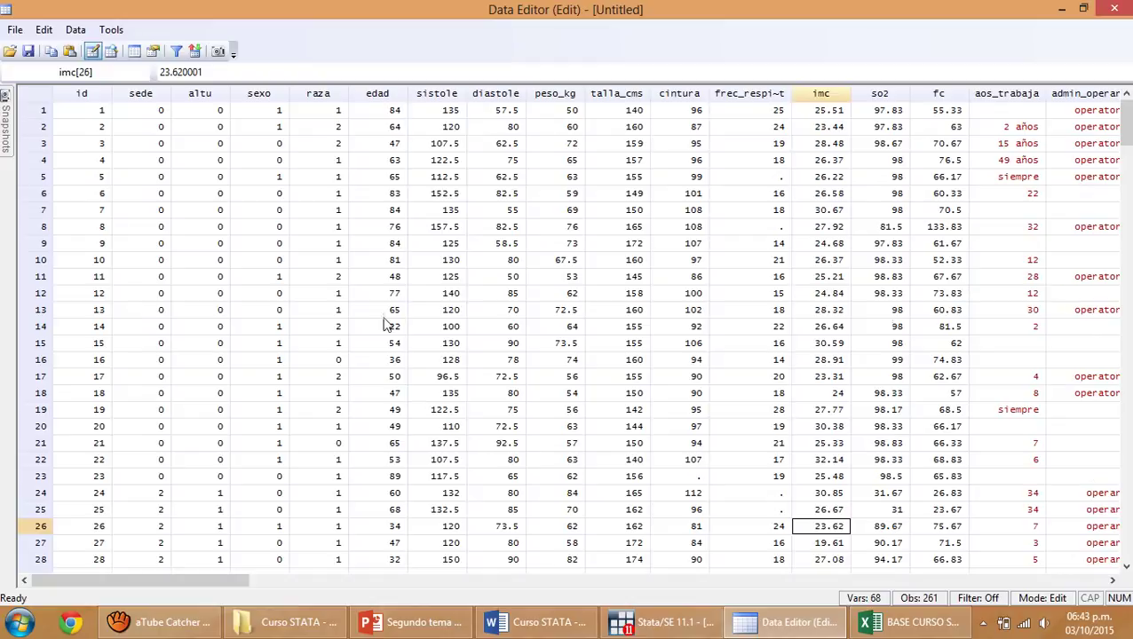
pyautogui.click(1114, 9)
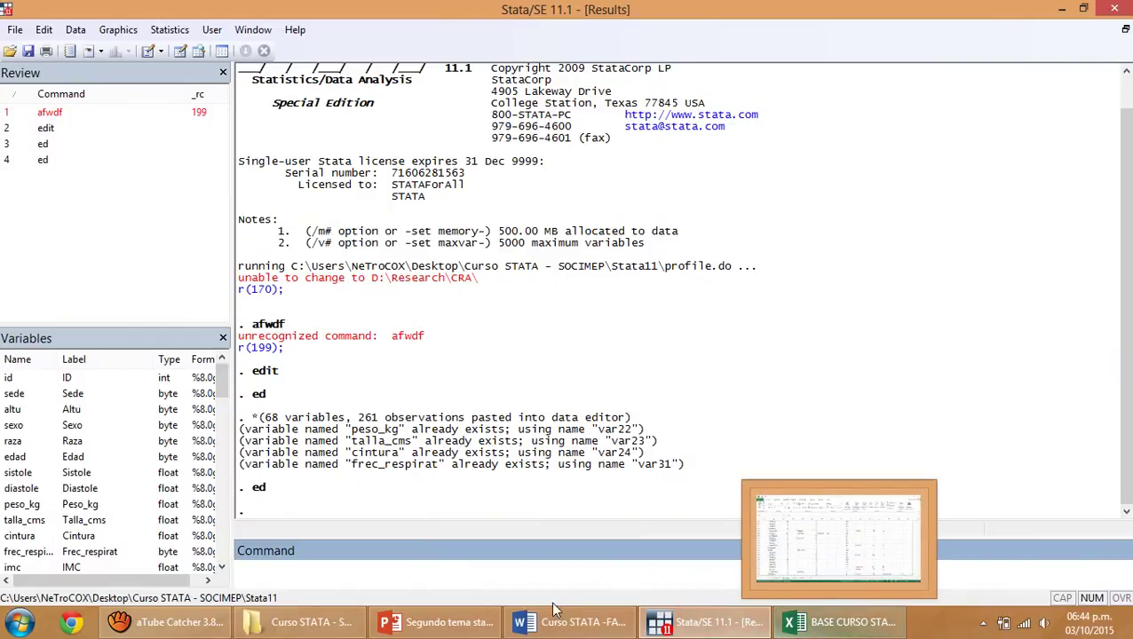
# - Switch to PowerPoint, present slide 12 and the following Do file / Log file slide, and return to Stata
pyautogui.click(437, 622)
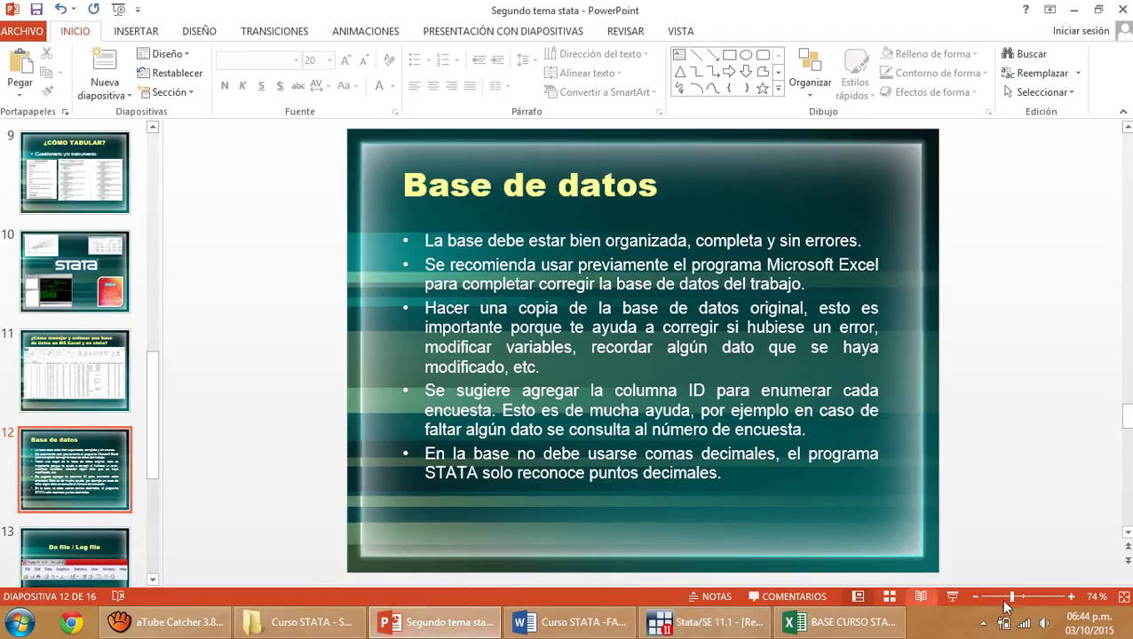
pyautogui.click(953, 596)
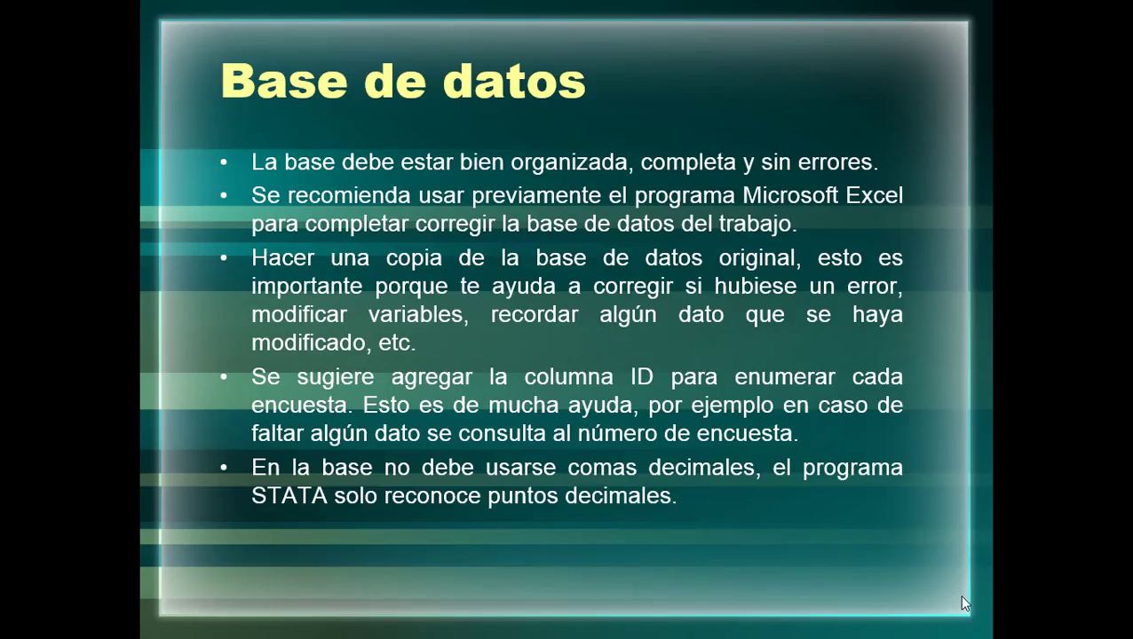
pyautogui.click(962, 600)
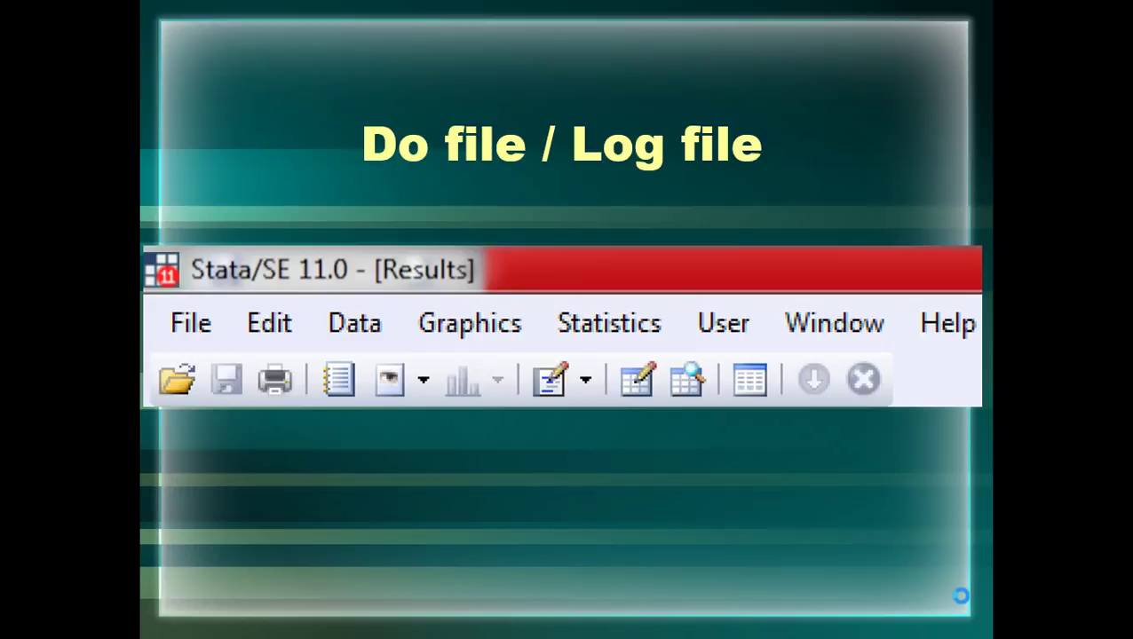
pyautogui.press('Escape')
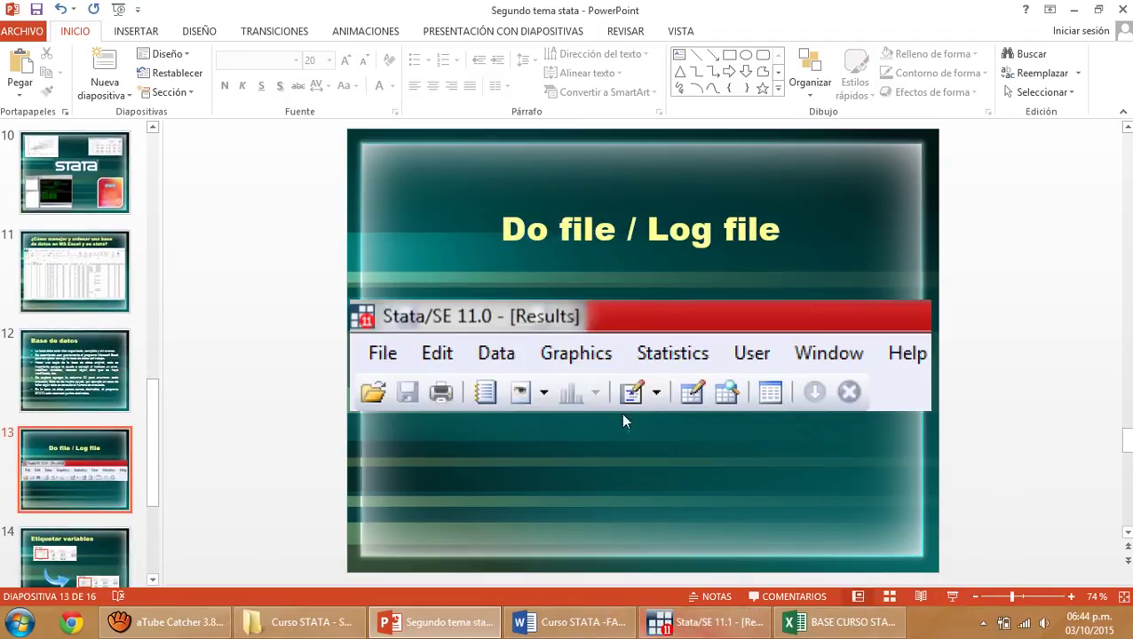
pyautogui.click(711, 621)
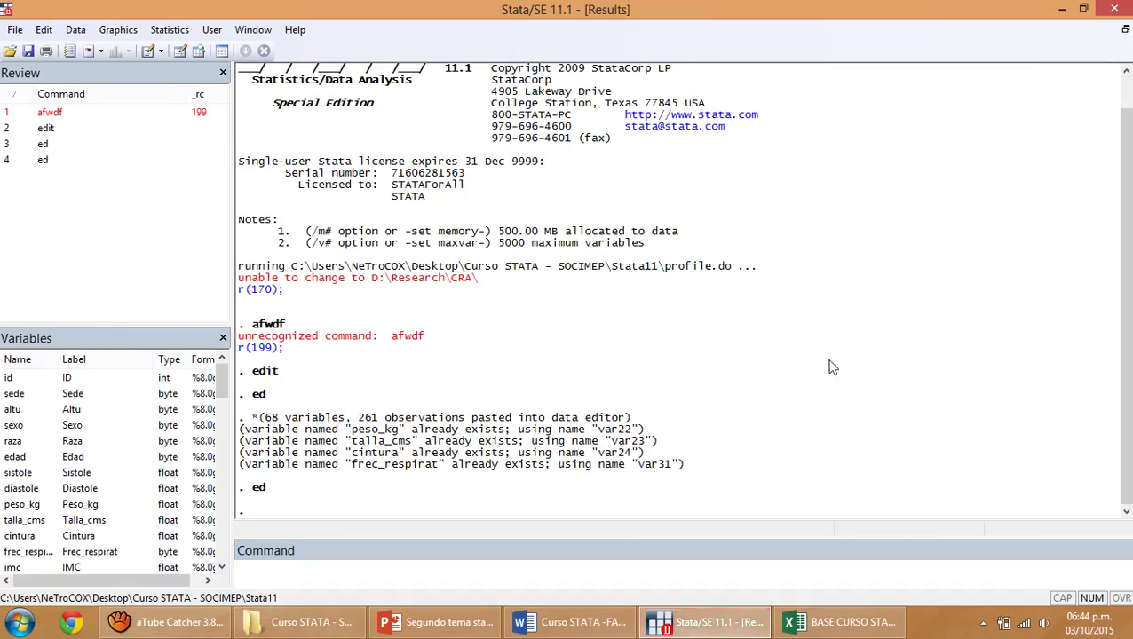
# - Begin logging Stata output to a formatted log (*.smcl) named curso stata in the Curso STATA - SOCIMEP folder
pyautogui.click(570, 565)
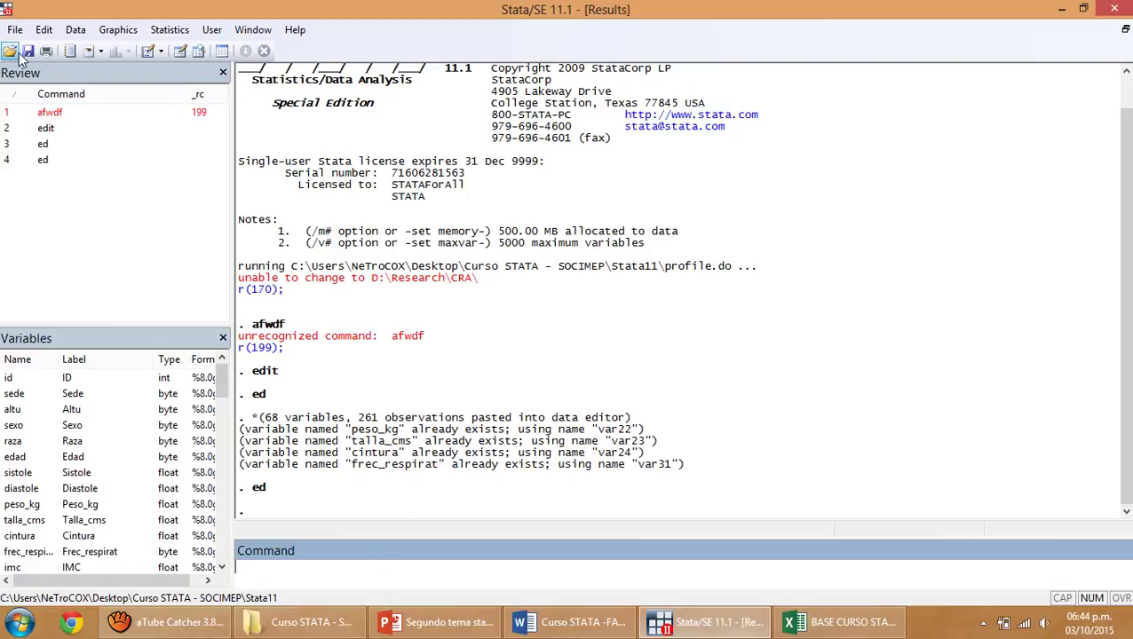
pyautogui.click(71, 53)
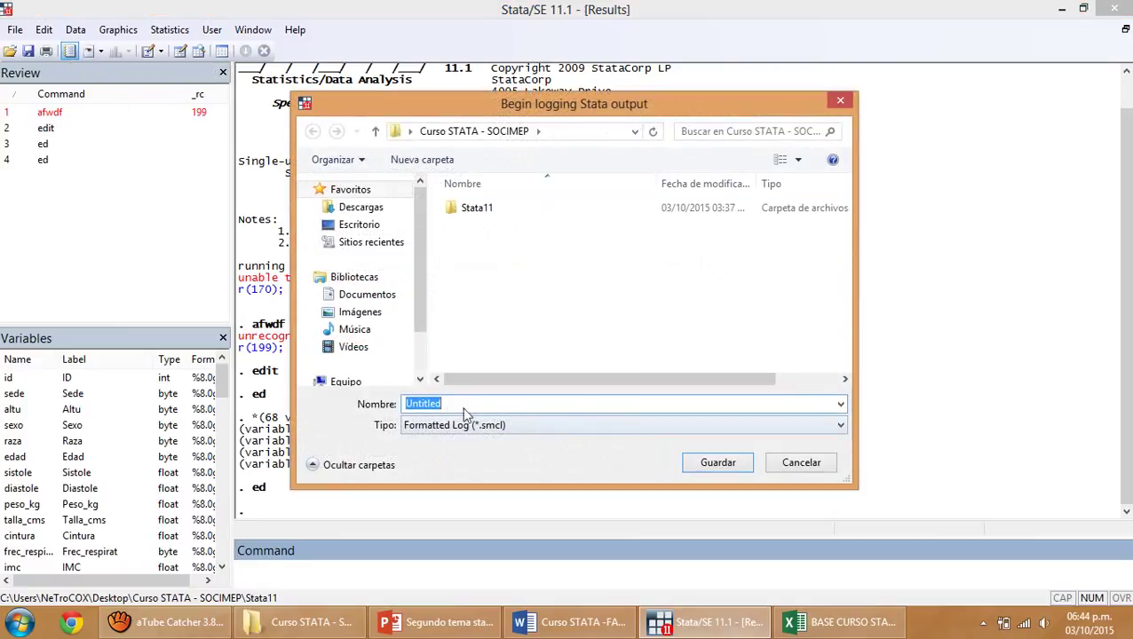
pyautogui.write('co')
pyautogui.write('u')
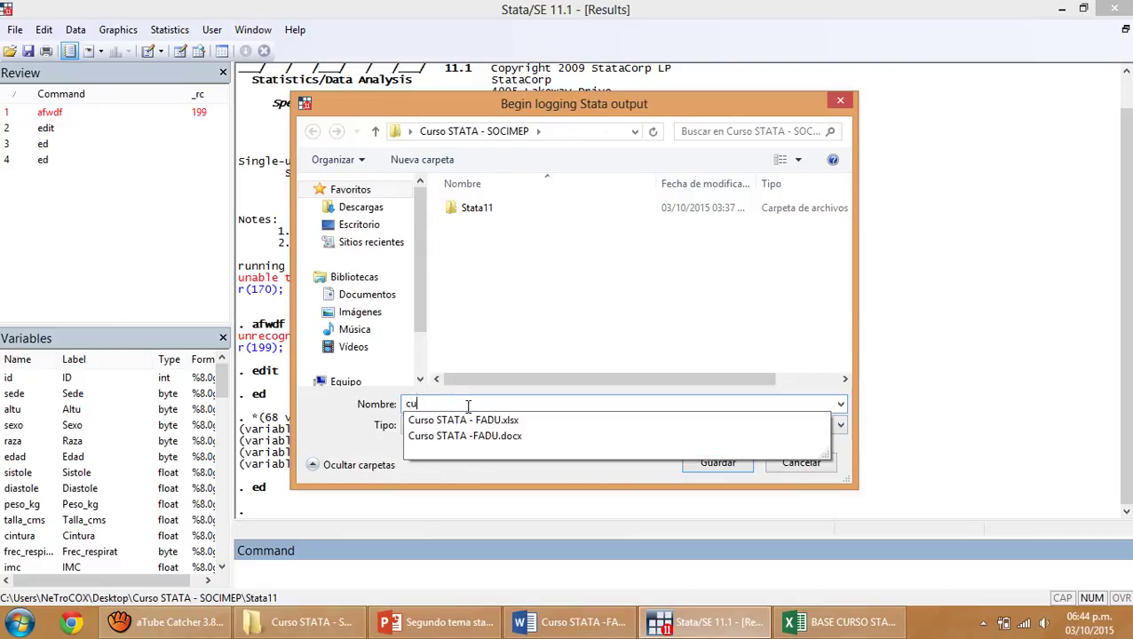
pyautogui.write('rso stata')
pyautogui.click(714, 310)
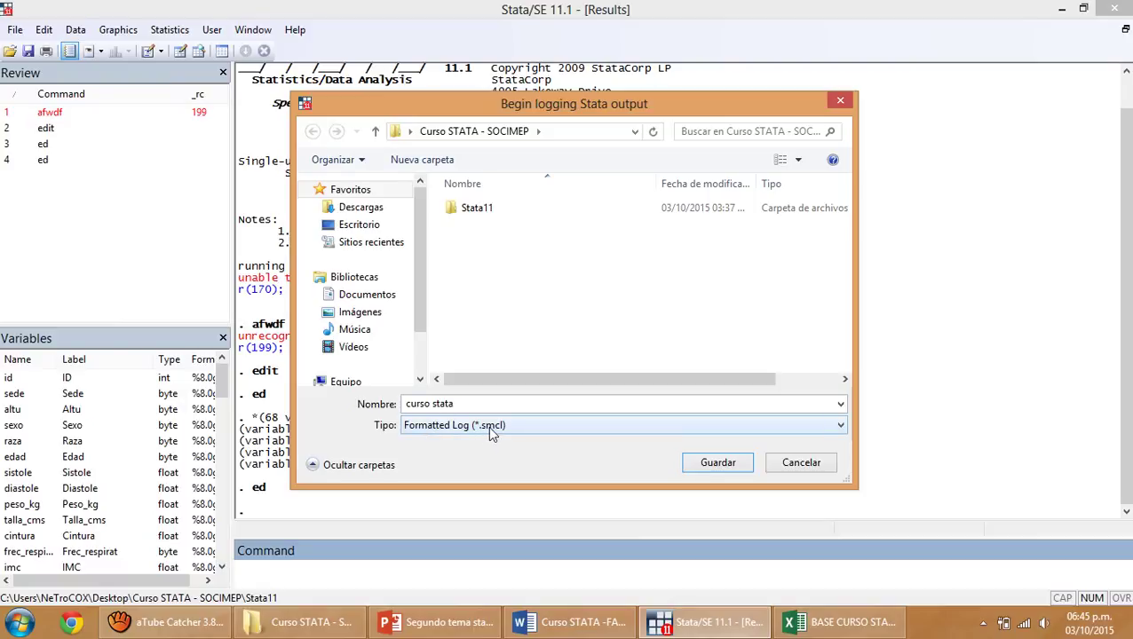
pyautogui.click(708, 466)
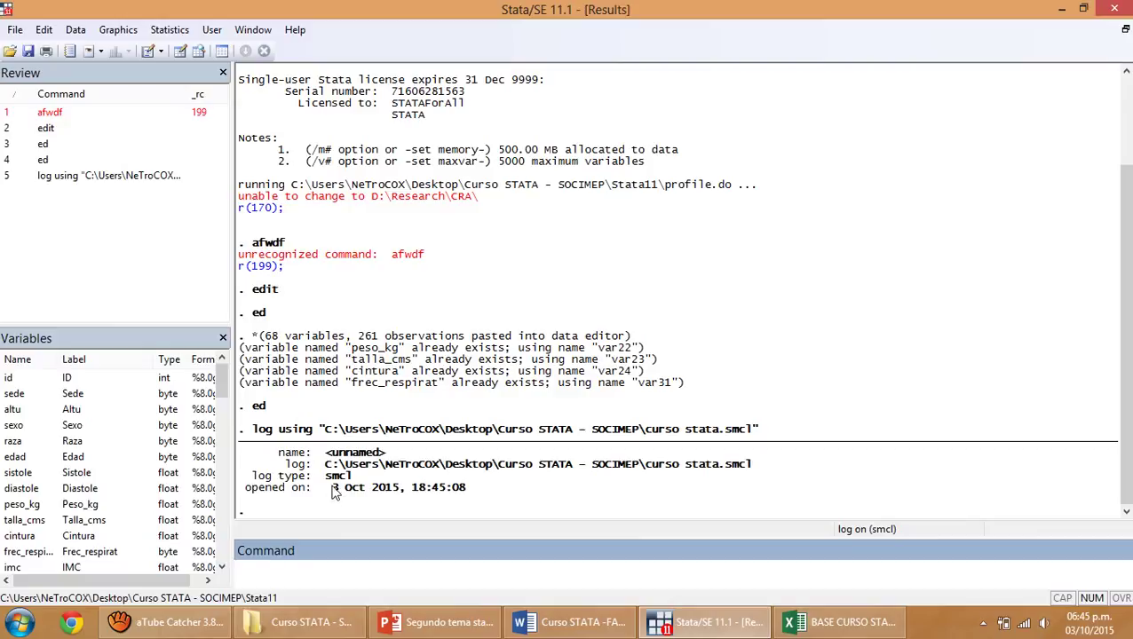
# - Check the log's opening date and time, locate curso stata.smcl in the course folder, and return to Stata
pyautogui.moveTo(332, 490); pyautogui.dragTo(468, 497)
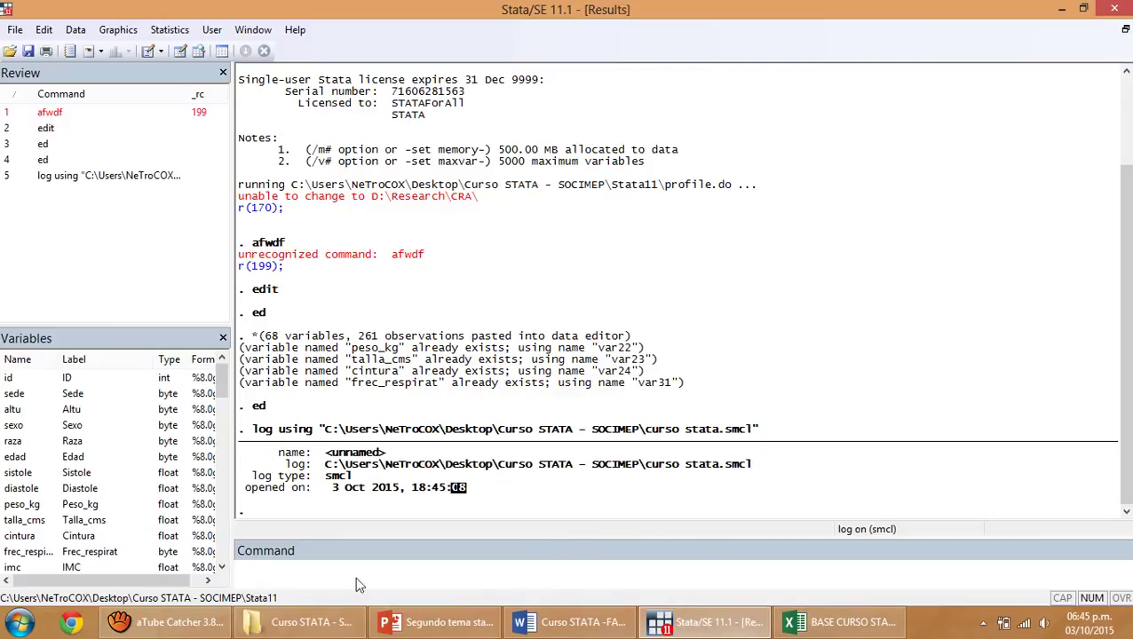
pyautogui.click(307, 621)
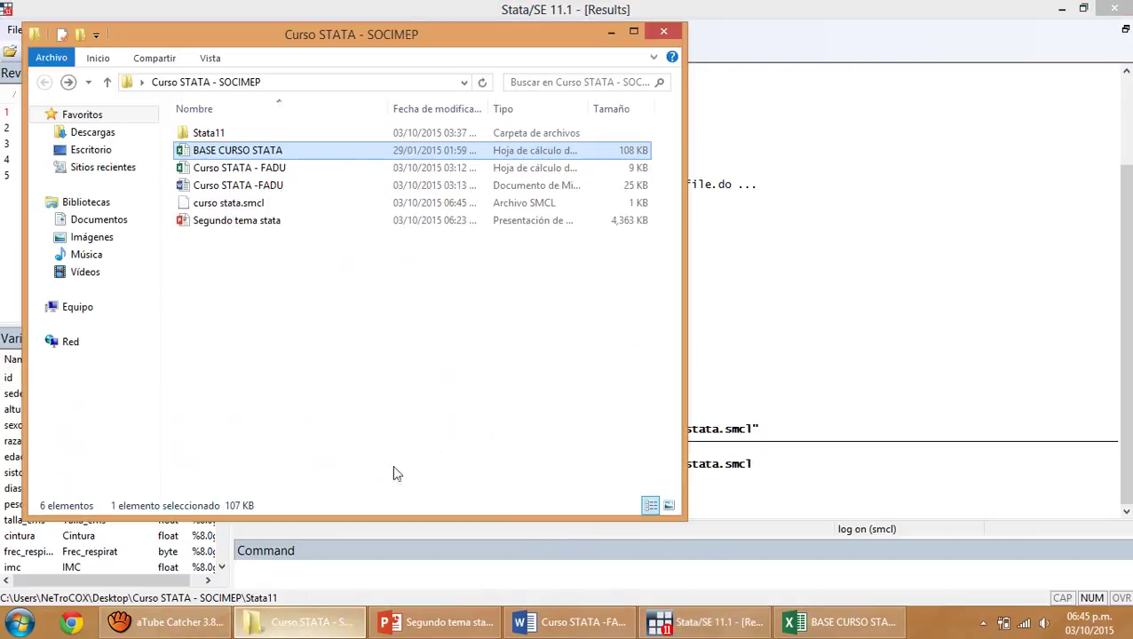
pyautogui.click(232, 204)
pyautogui.click(805, 255)
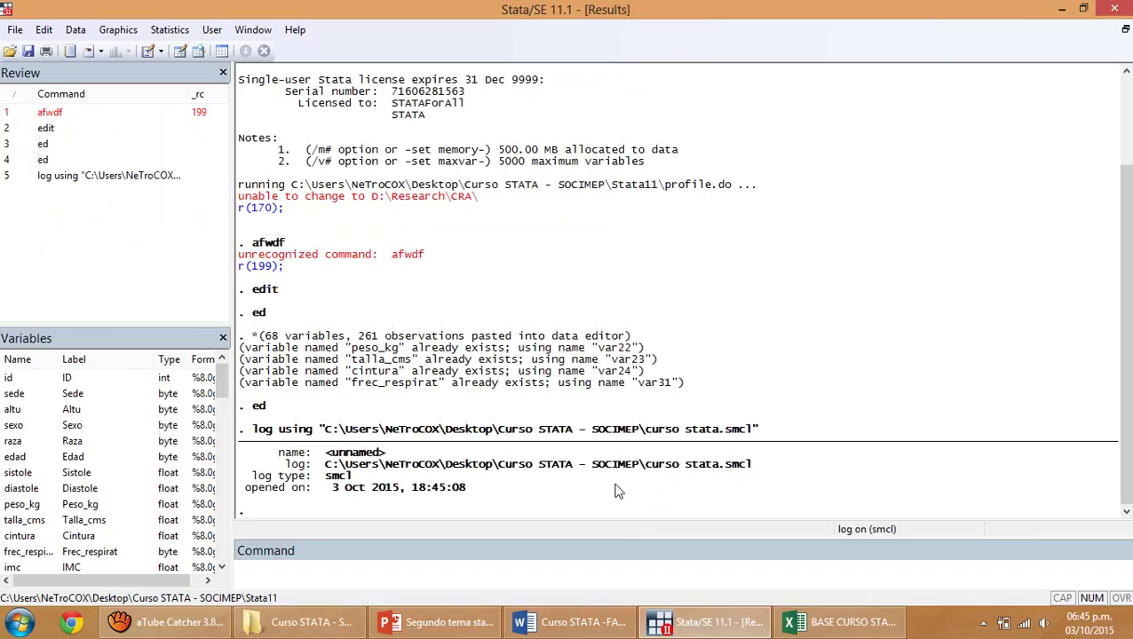
# - Tabulate the frequencies of sede and sexo with the tab command
pyautogui.click(590, 574)
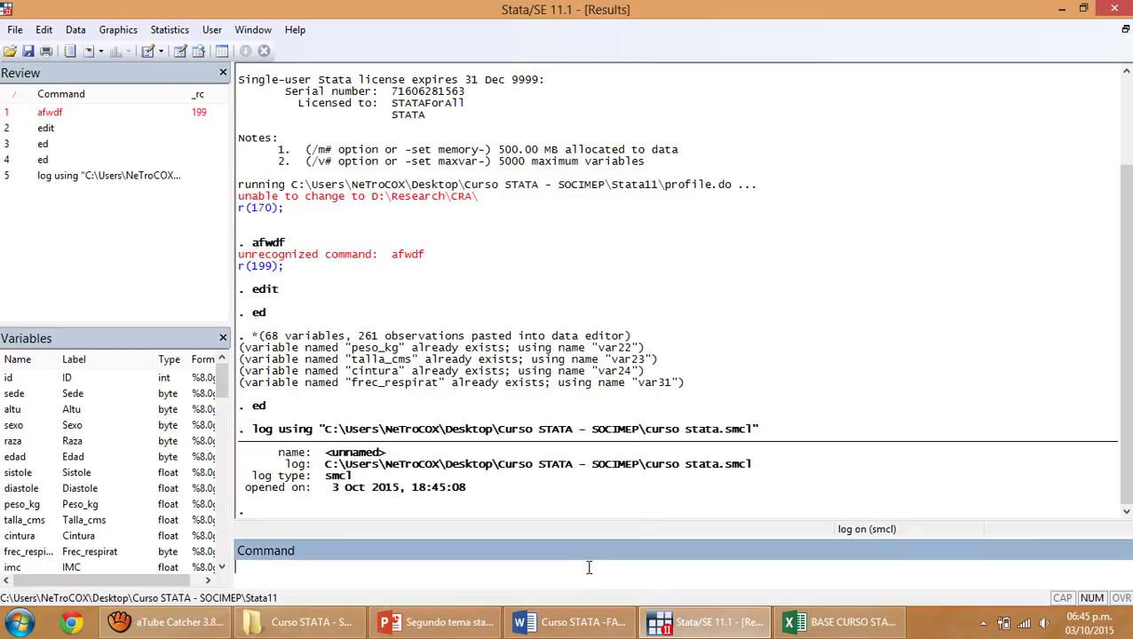
pyautogui.write('tab')
pyautogui.click(23, 394)
pyautogui.press('Return')
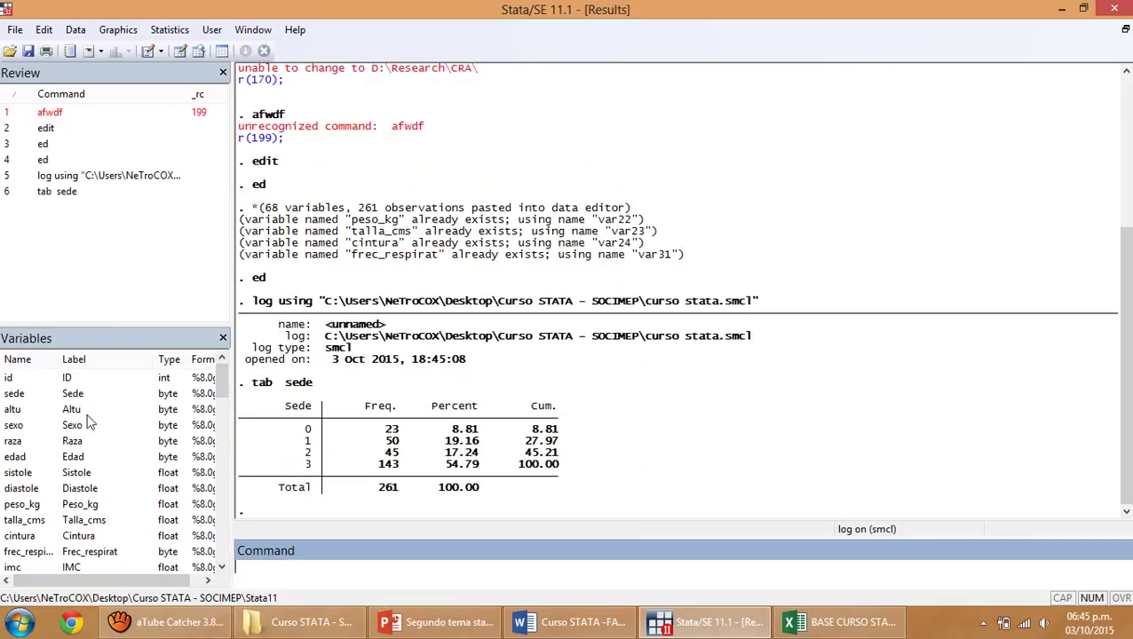
pyautogui.write('tab')
pyautogui.click(23, 429)
pyautogui.press('Return')
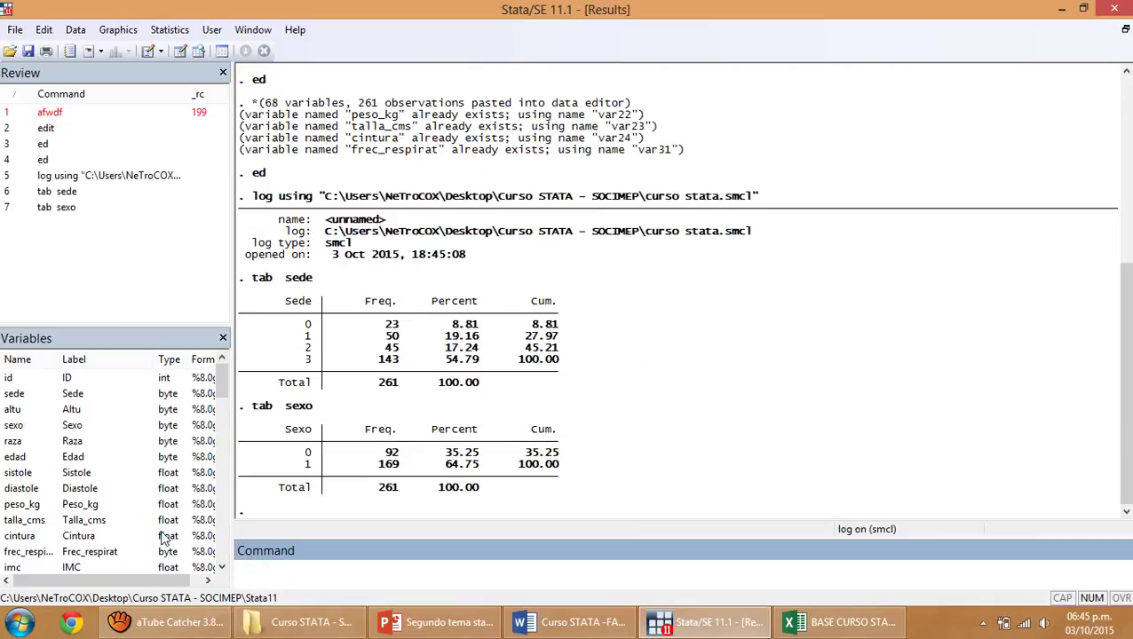
# - Drop the variable cintura and summarize sede with the sum command
pyautogui.write('drop')
pyautogui.click(34, 535)
pyautogui.press('Return')
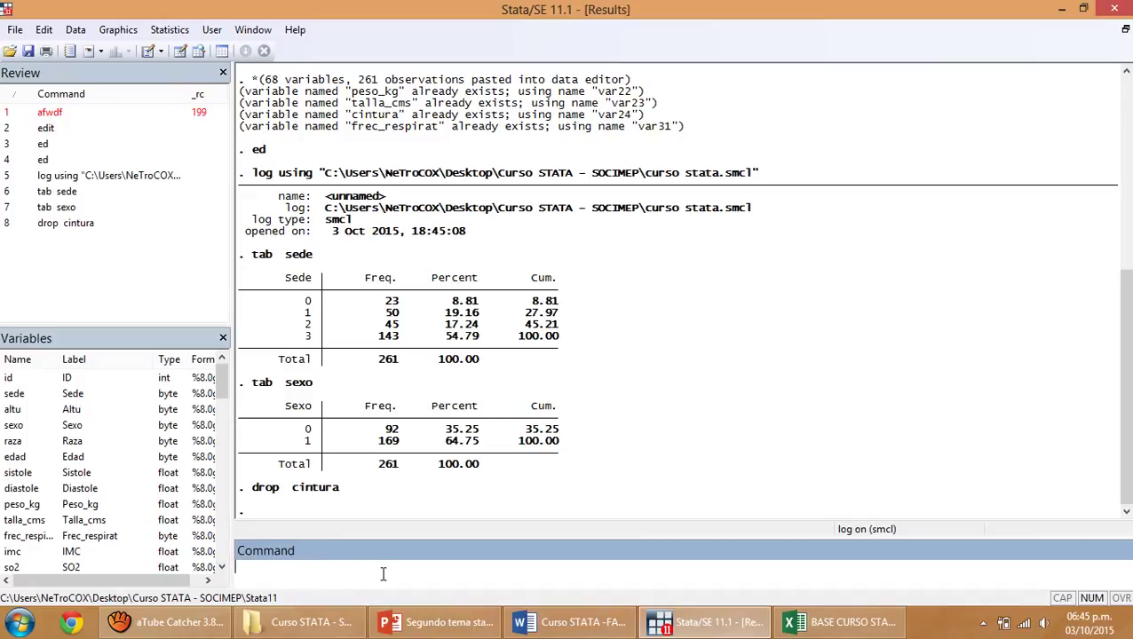
pyautogui.write('sum')
pyautogui.click(27, 394)
pyautogui.press('Return')
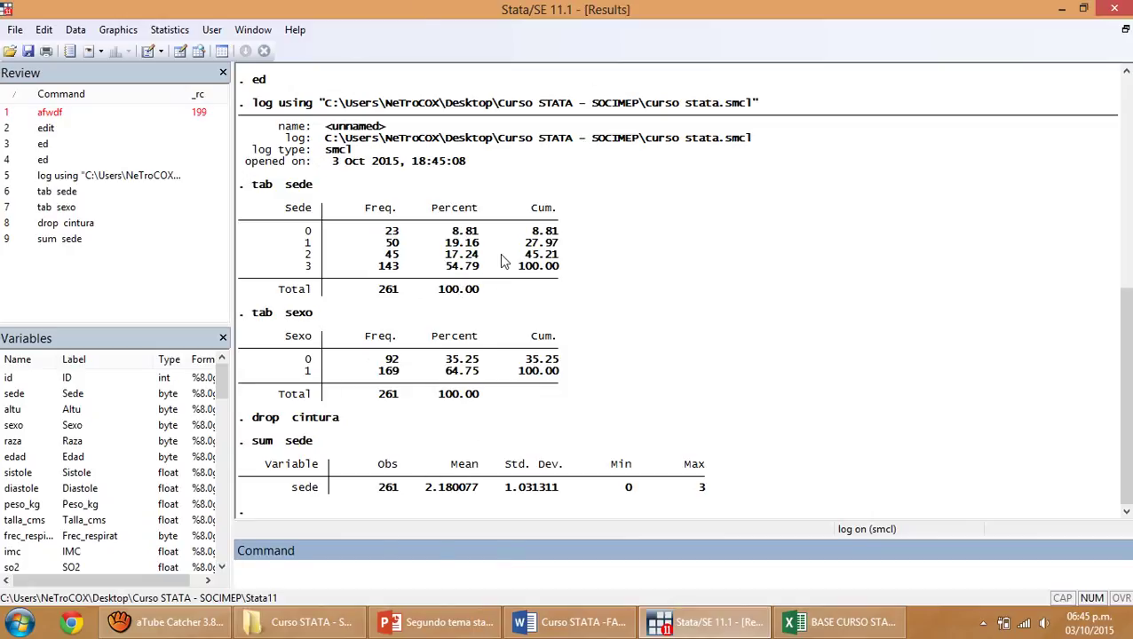
# - Close the current log file and check its closing date and time in the results
pyautogui.click(71, 53)
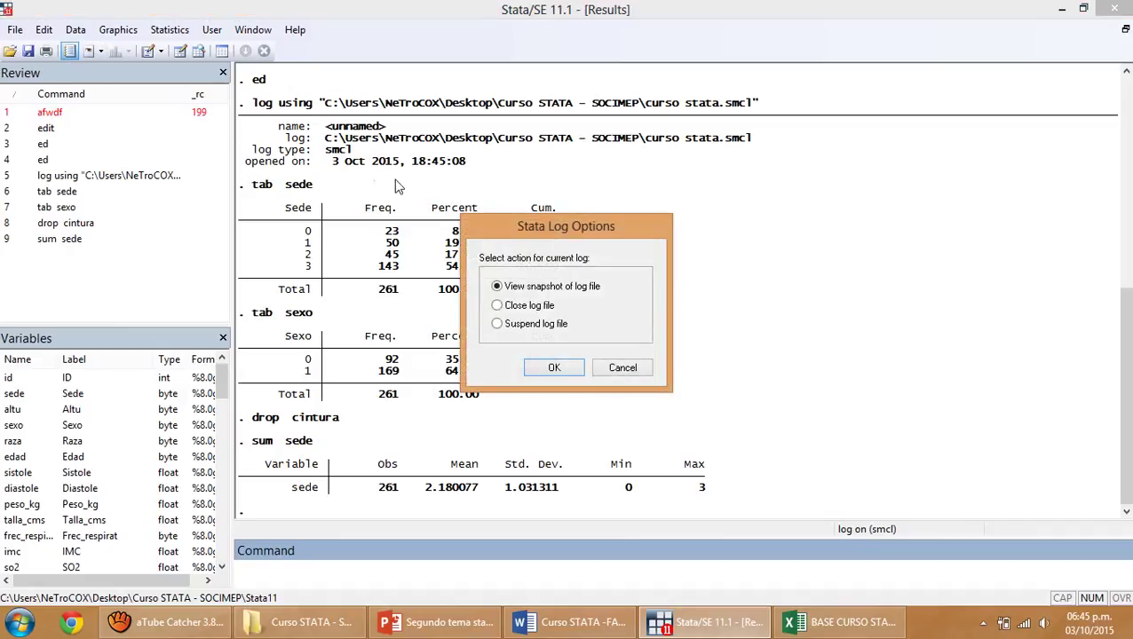
pyautogui.click(524, 311)
pyautogui.click(562, 372)
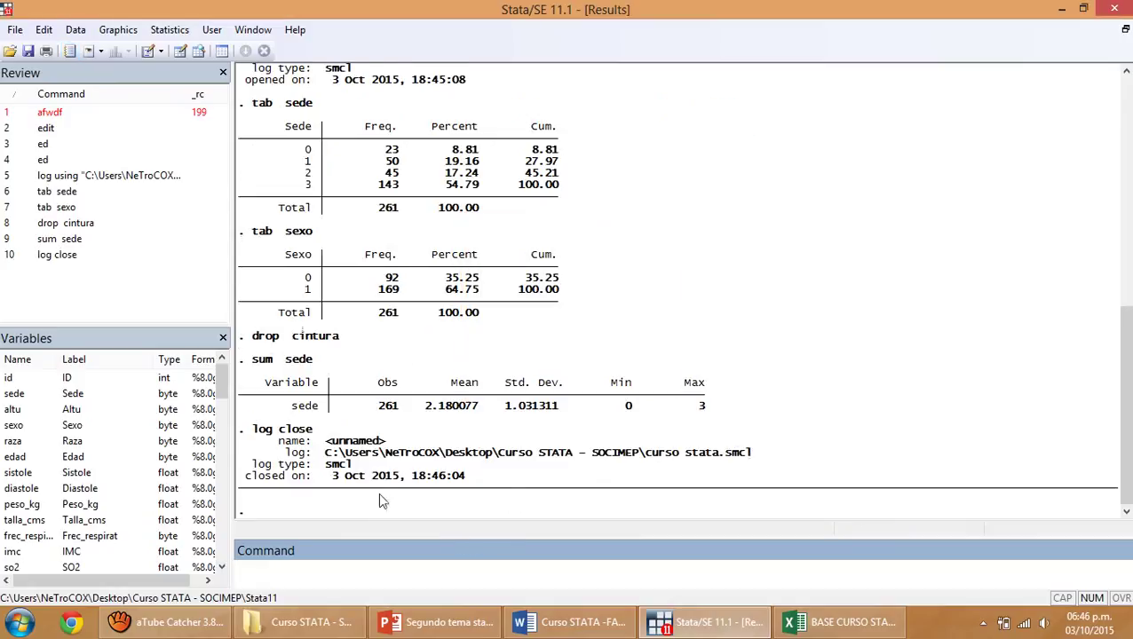
pyautogui.moveTo(249, 479); pyautogui.dragTo(464, 479)
pyautogui.click(472, 489)
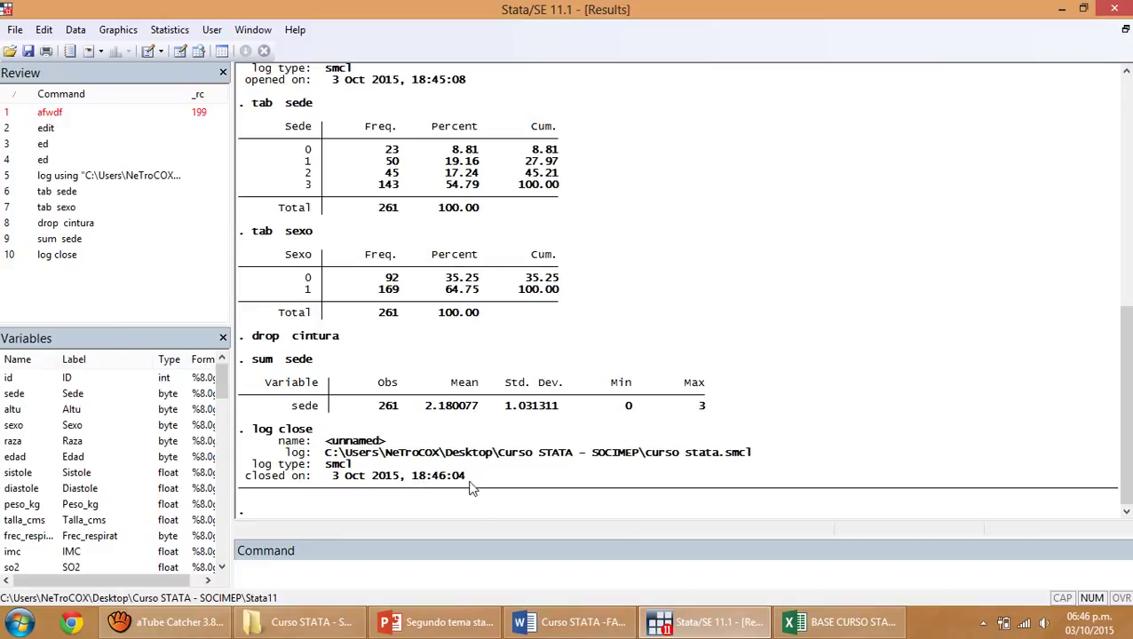
pyautogui.click(514, 582)
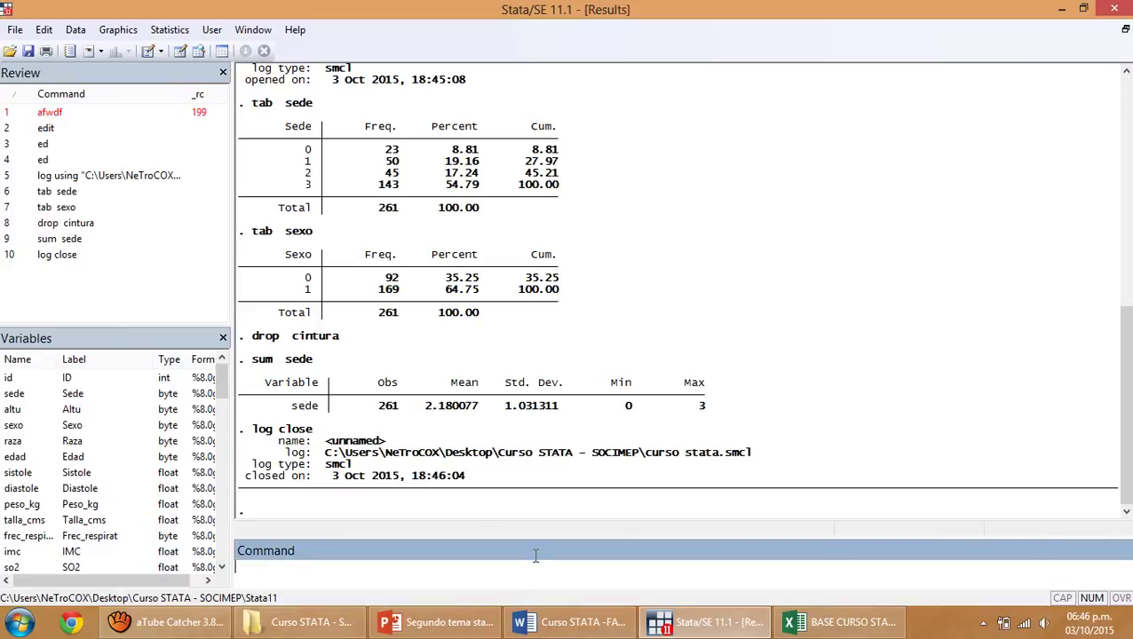
# - Exit Stata without saving the data and launch it again from the Stata11 folder
pyautogui.click(1120, 9)
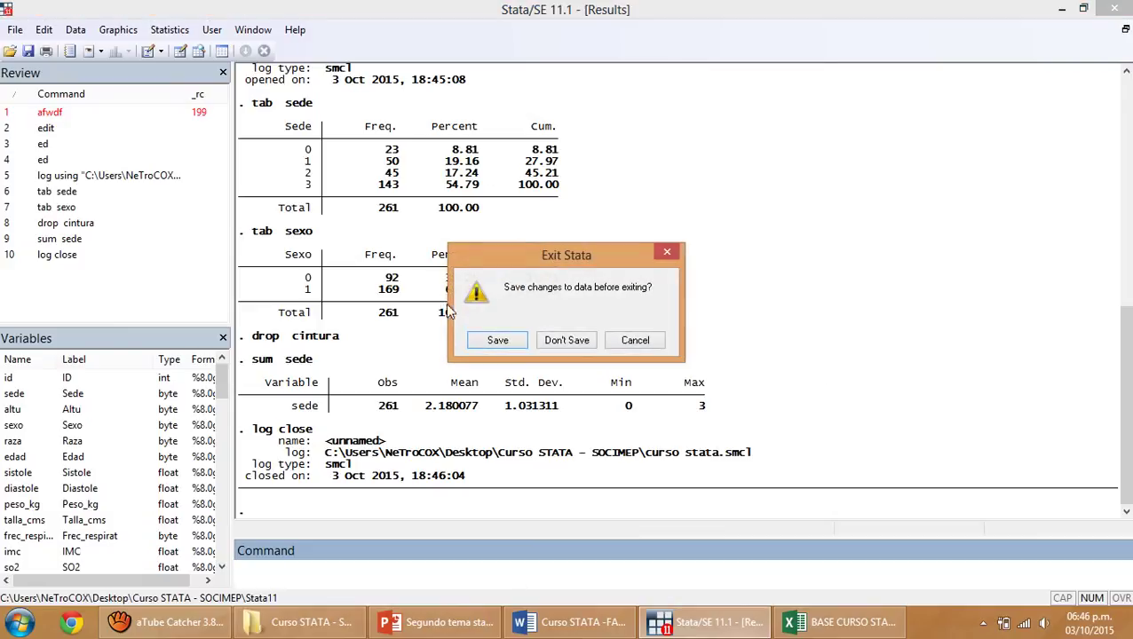
pyautogui.click(566, 339)
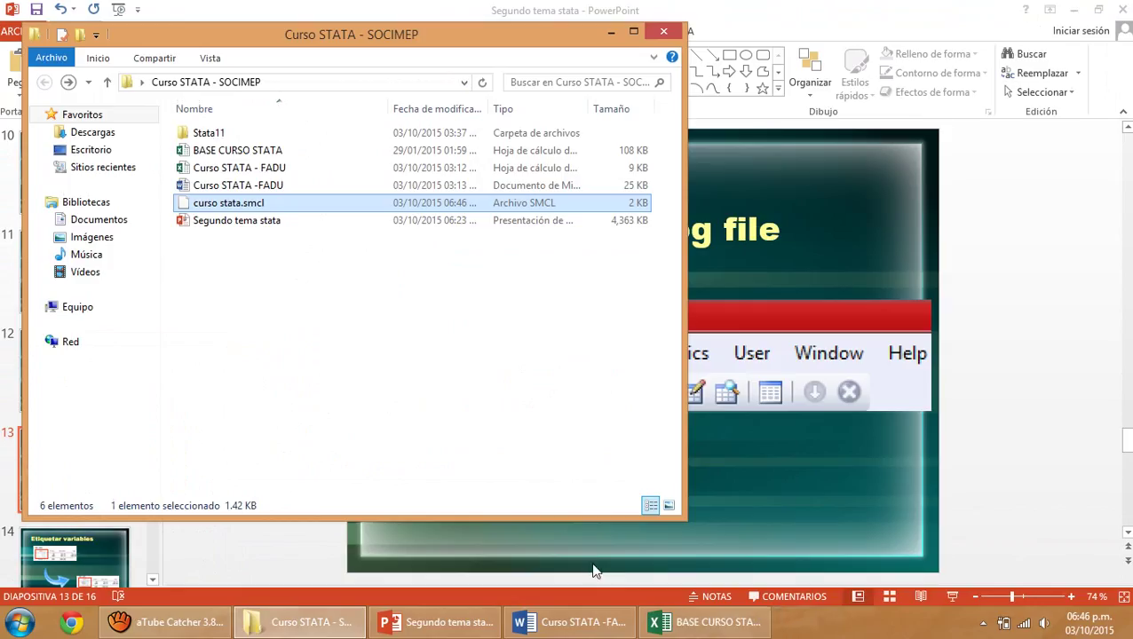
pyautogui.click(338, 320)
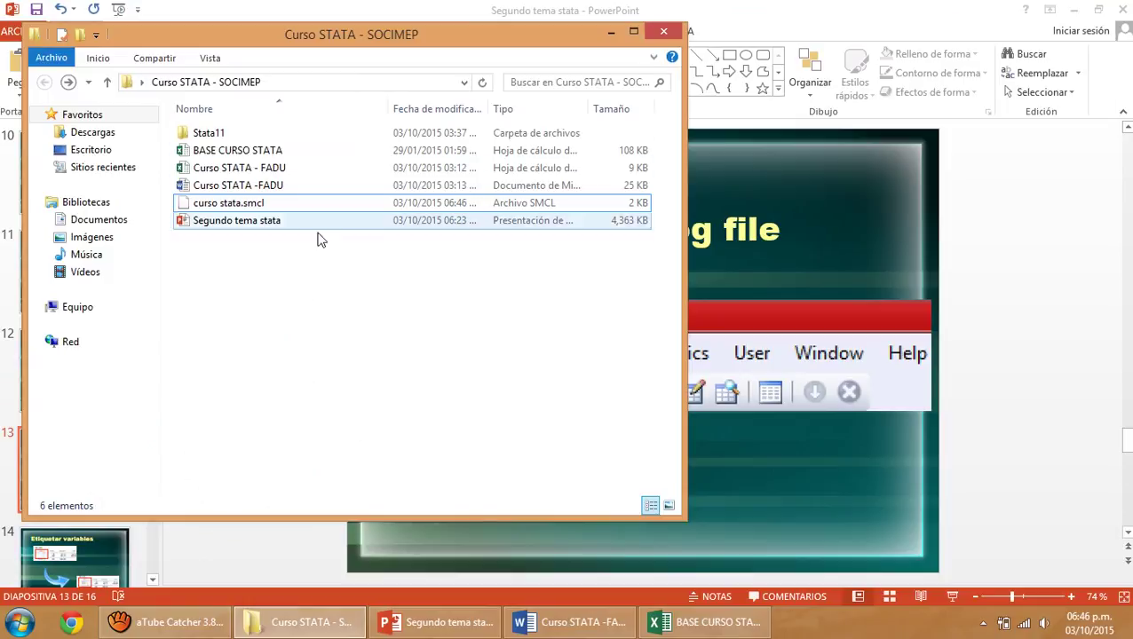
pyautogui.doubleClick(251, 132)
pyautogui.doubleClick(211, 255)
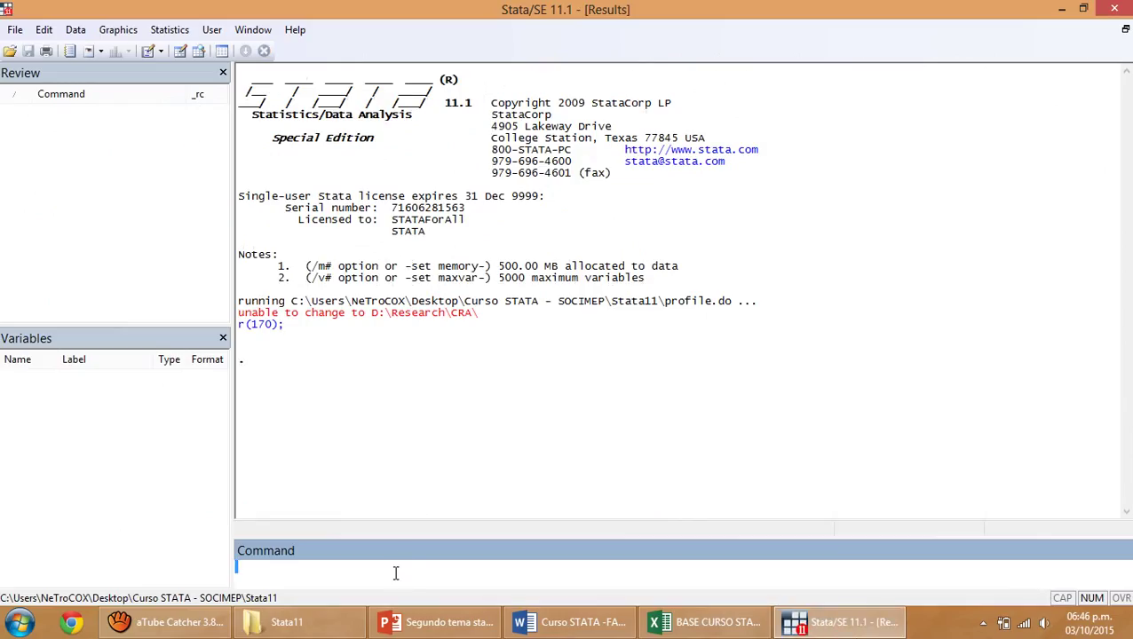
# - Open the Data Editor with the command ed and paste the copied table, treating the first row as variable names
pyautogui.write('ed')
pyautogui.press('Return')
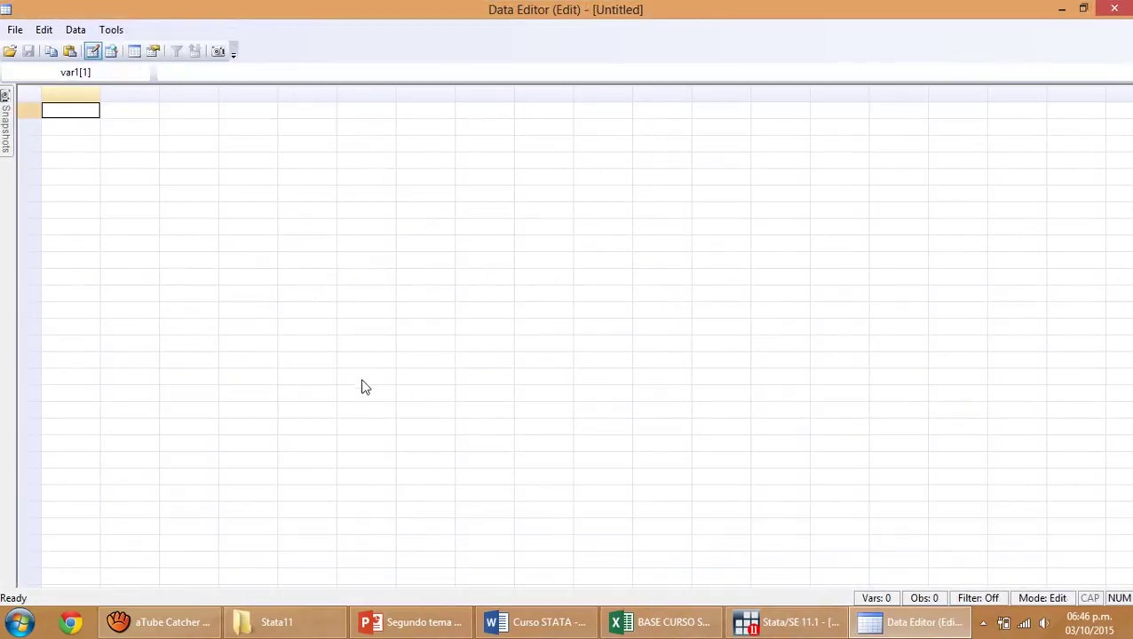
pyautogui.hotkey('ctrl', 'v')
pyautogui.click(596, 361)
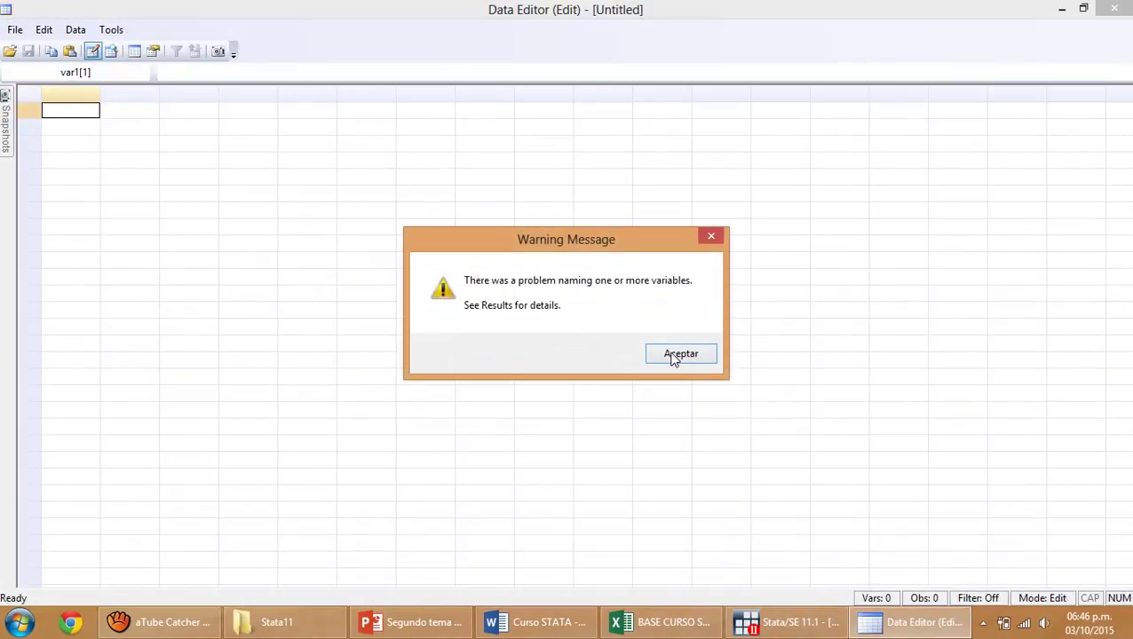
pyautogui.click(673, 355)
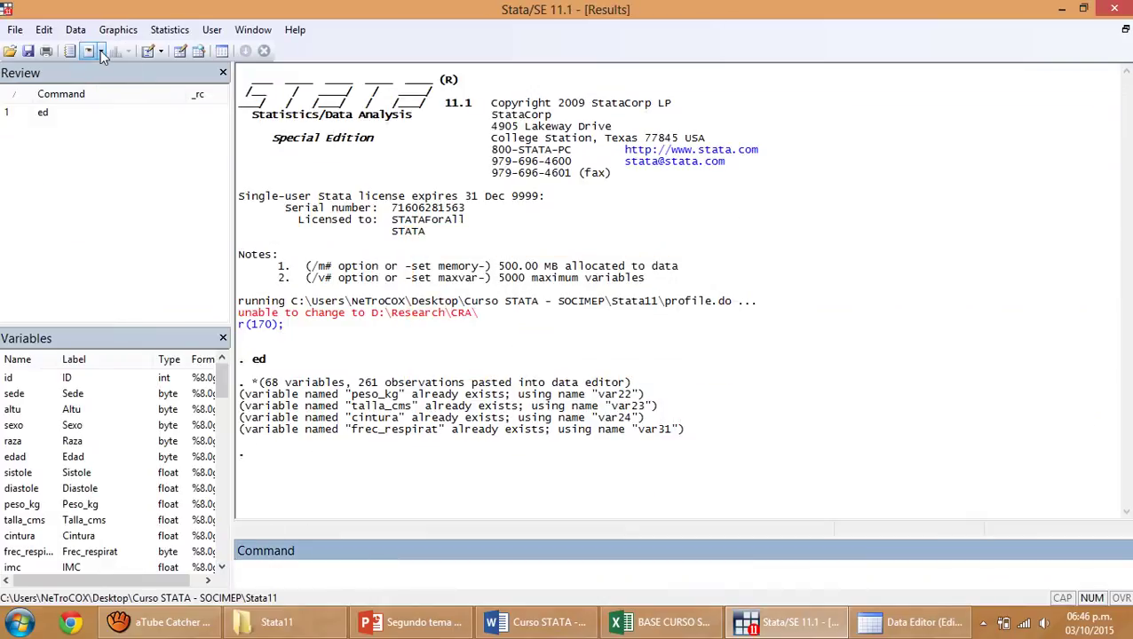
# - Open the existing log curso stata.smcl as a read-only view
pyautogui.click(70, 50)
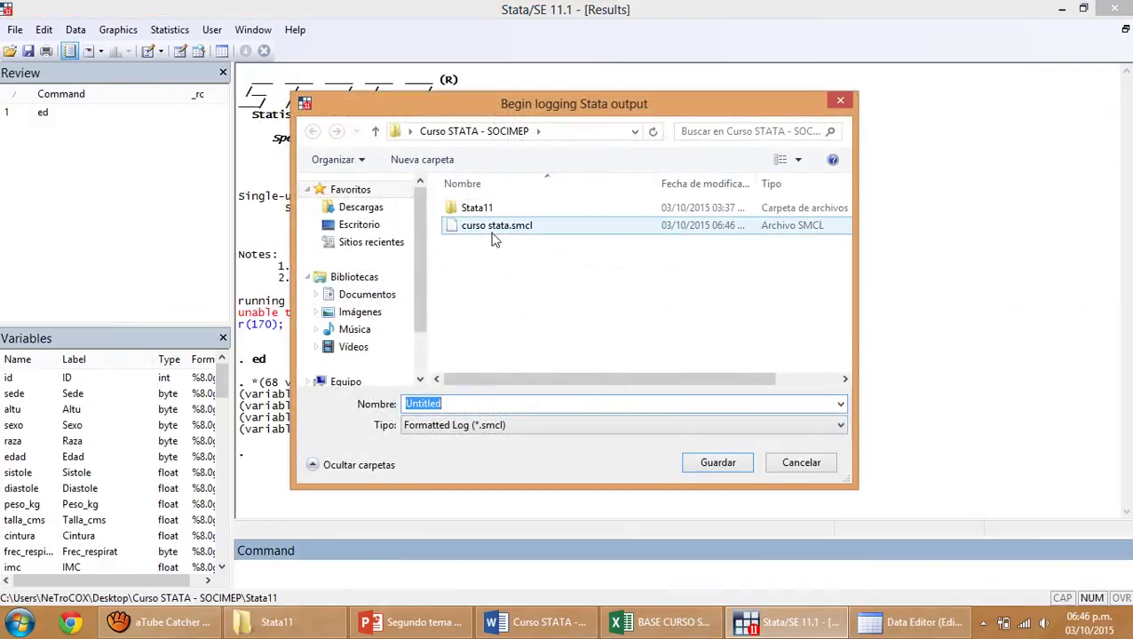
pyautogui.click(496, 230)
pyautogui.doubleClick(497, 232)
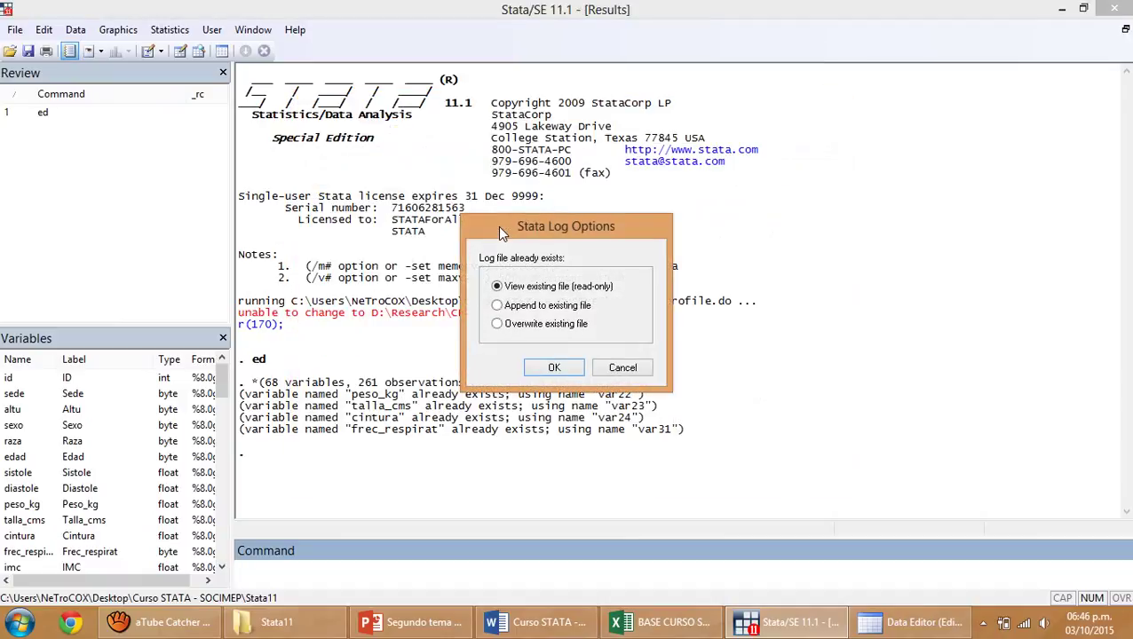
pyautogui.click(552, 368)
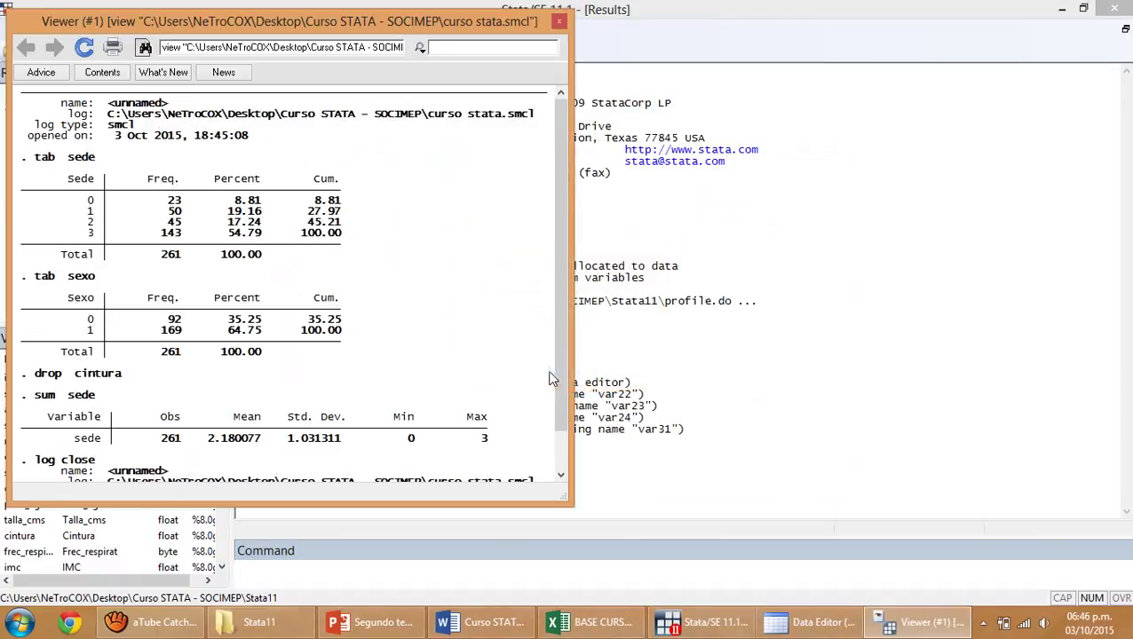
# - Review the logged commands and outputs in the Viewer, from the log header through tab, drop and sum to log close
pyautogui.moveTo(432, 24); pyautogui.dragTo(567, 23)
pyautogui.moveTo(289, 146); pyautogui.dragTo(462, 253)
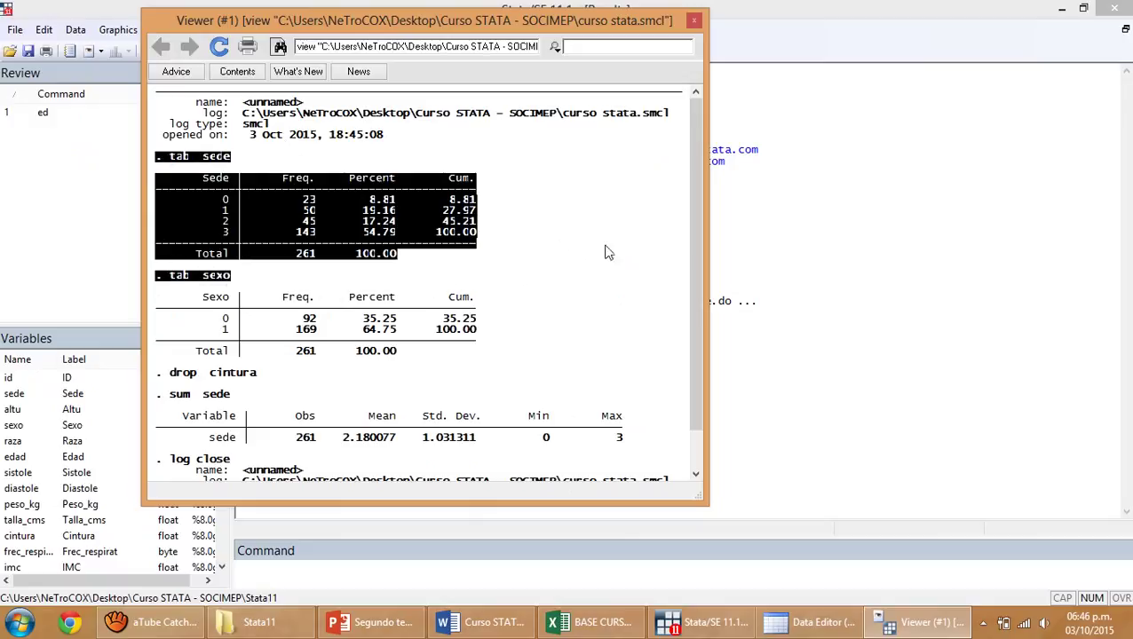
pyautogui.click(461, 228)
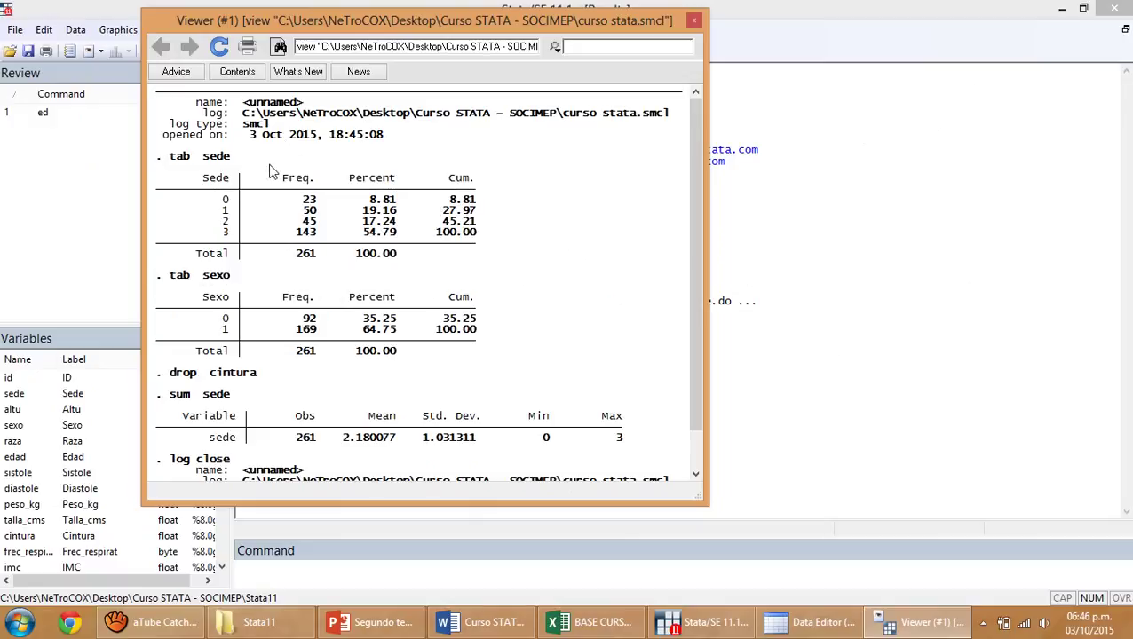
pyautogui.moveTo(255, 103); pyautogui.dragTo(429, 128)
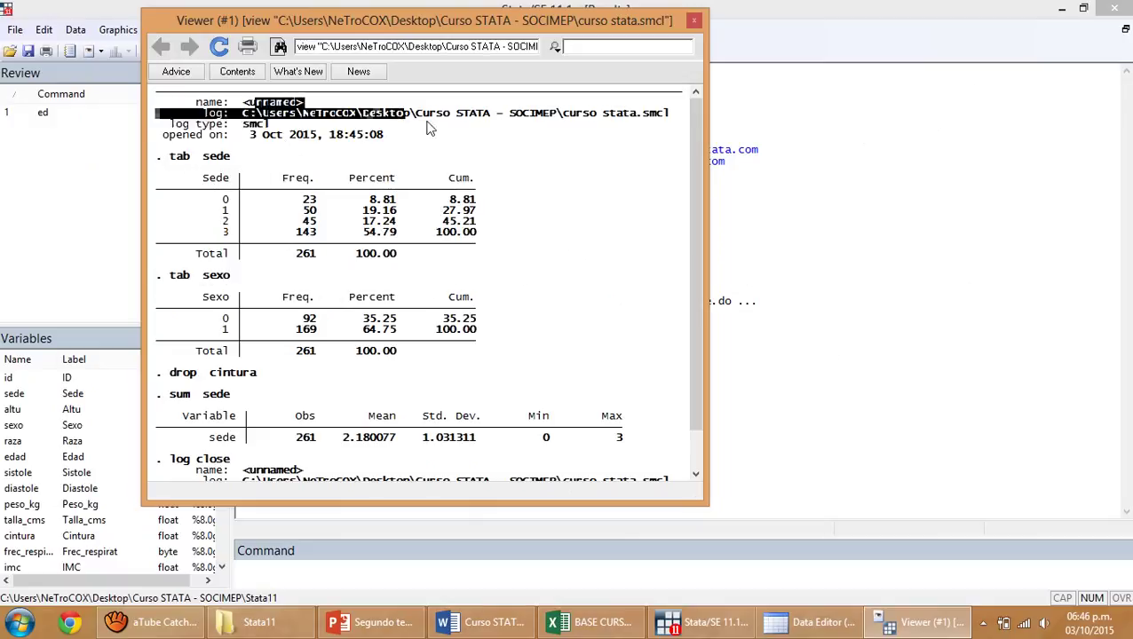
pyautogui.moveTo(169, 156); pyautogui.dragTo(345, 262)
pyautogui.moveTo(170, 277); pyautogui.dragTo(229, 282)
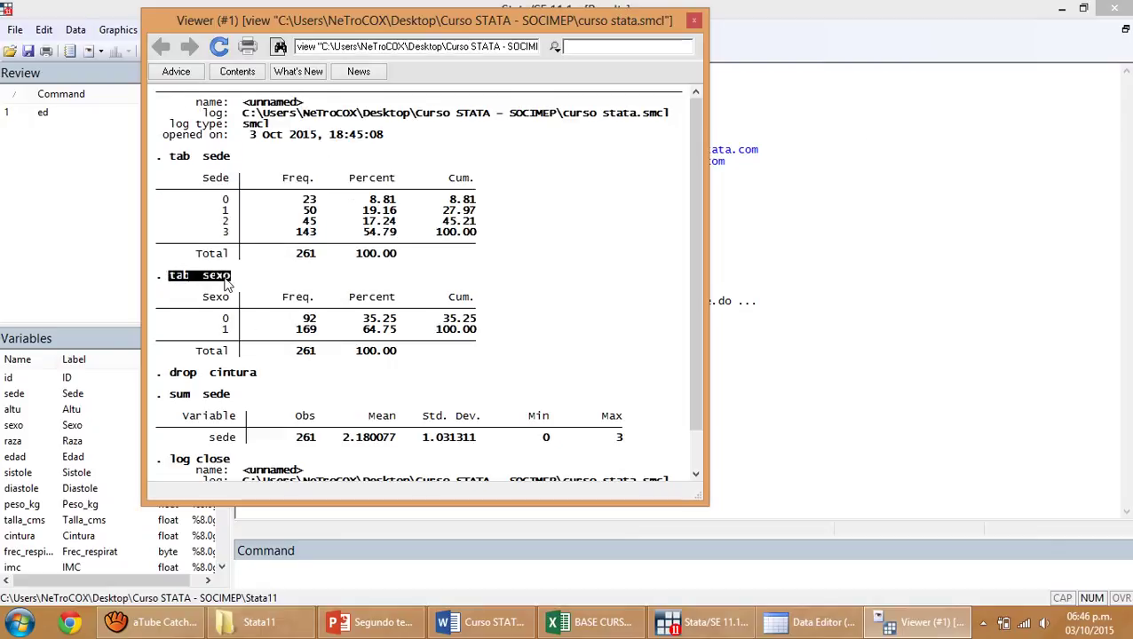
pyautogui.scroll(-1, 245, 259)
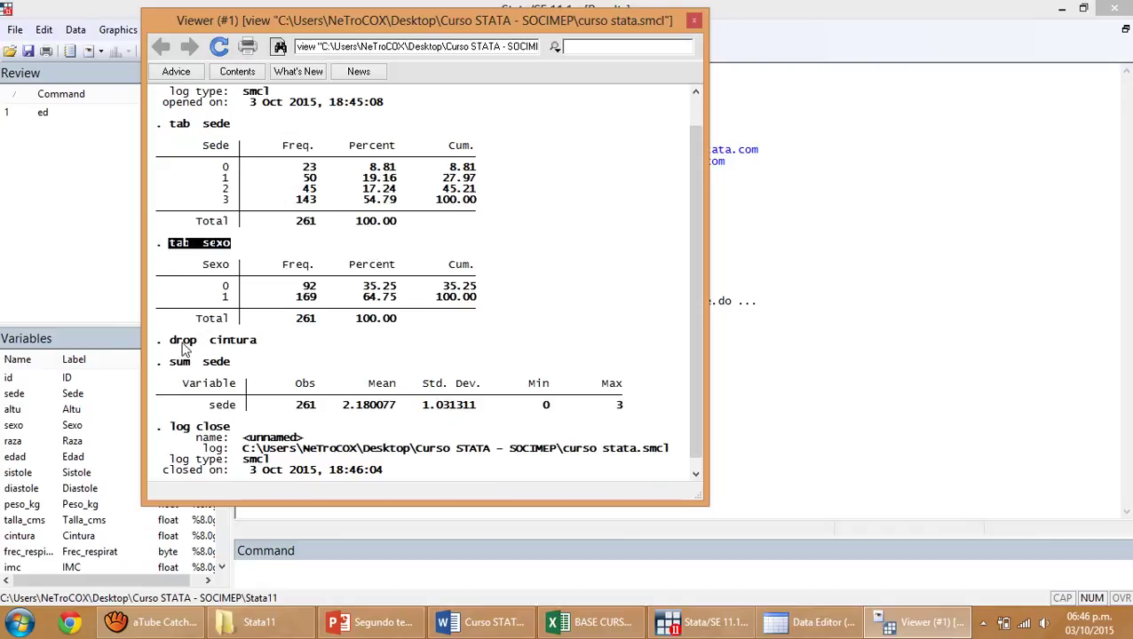
pyautogui.moveTo(168, 341); pyautogui.dragTo(259, 343)
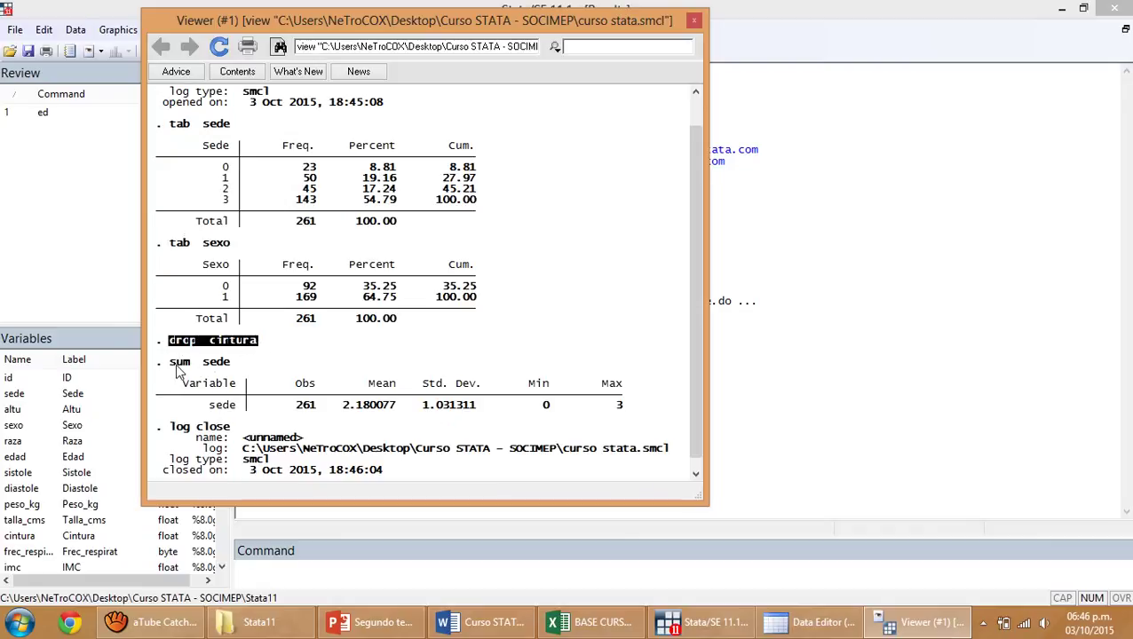
pyautogui.moveTo(174, 355); pyautogui.dragTo(300, 364)
pyautogui.scroll(-1, 300, 365)
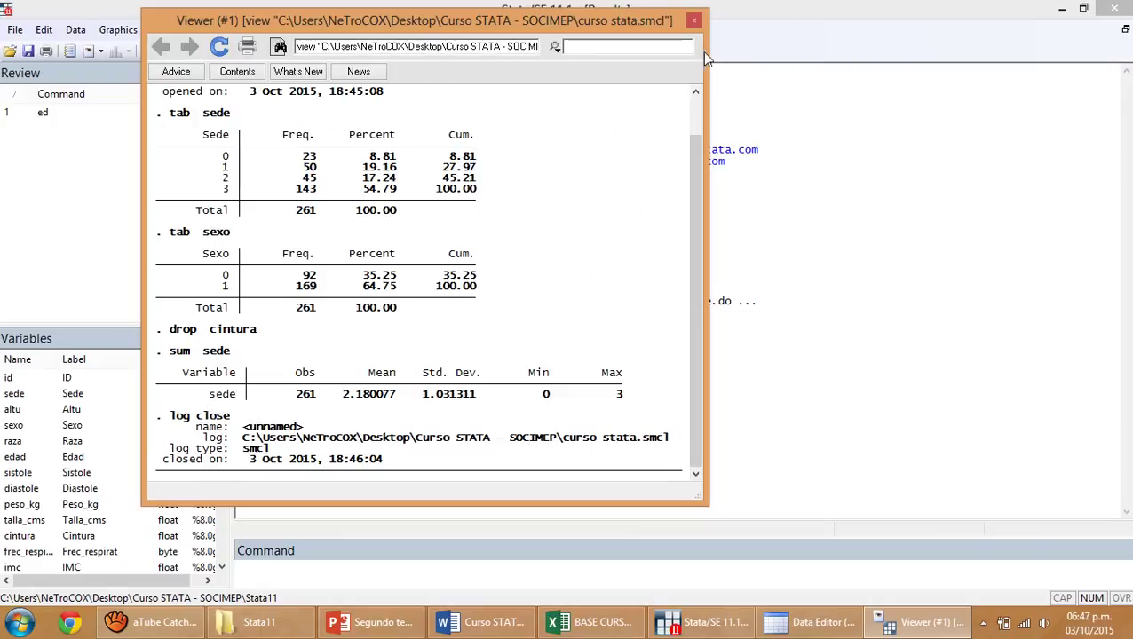
pyautogui.scroll(1, 503, 252)
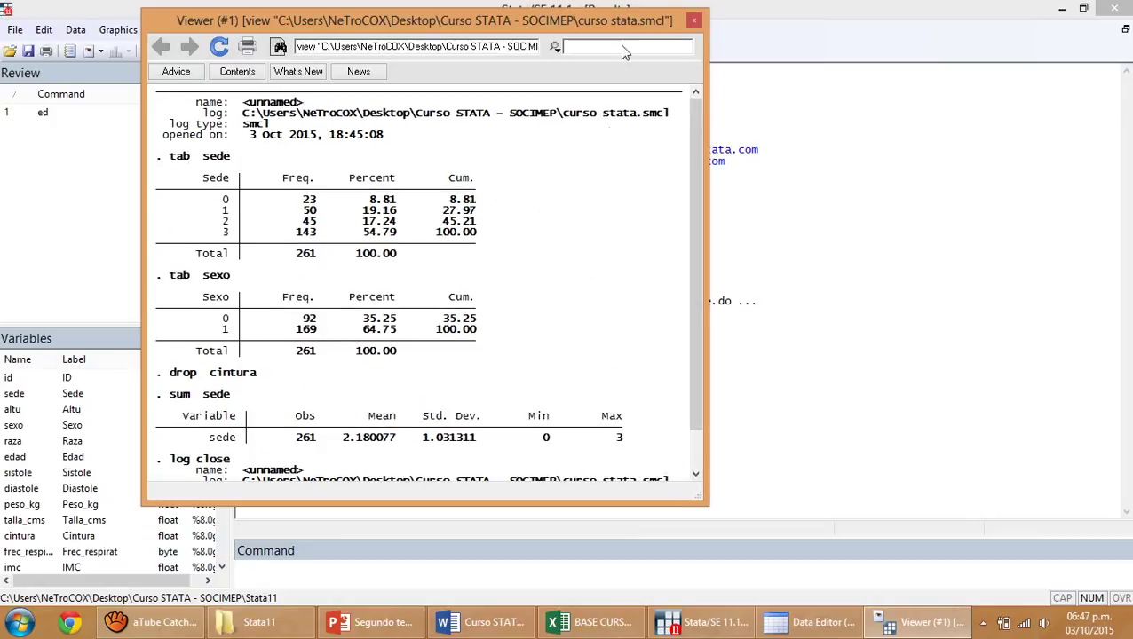
# - Close the log Viewer and tabulate the variable sexo with the tab command
pyautogui.click(695, 21)
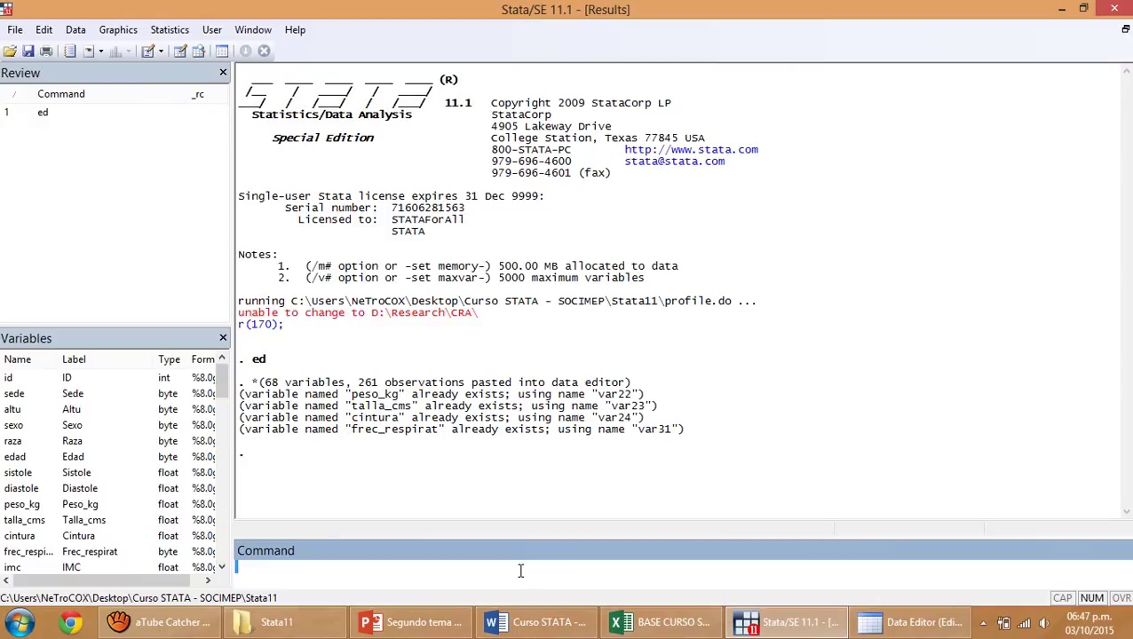
pyautogui.write('tab')
pyautogui.click(15, 426)
pyautogui.press('Return')
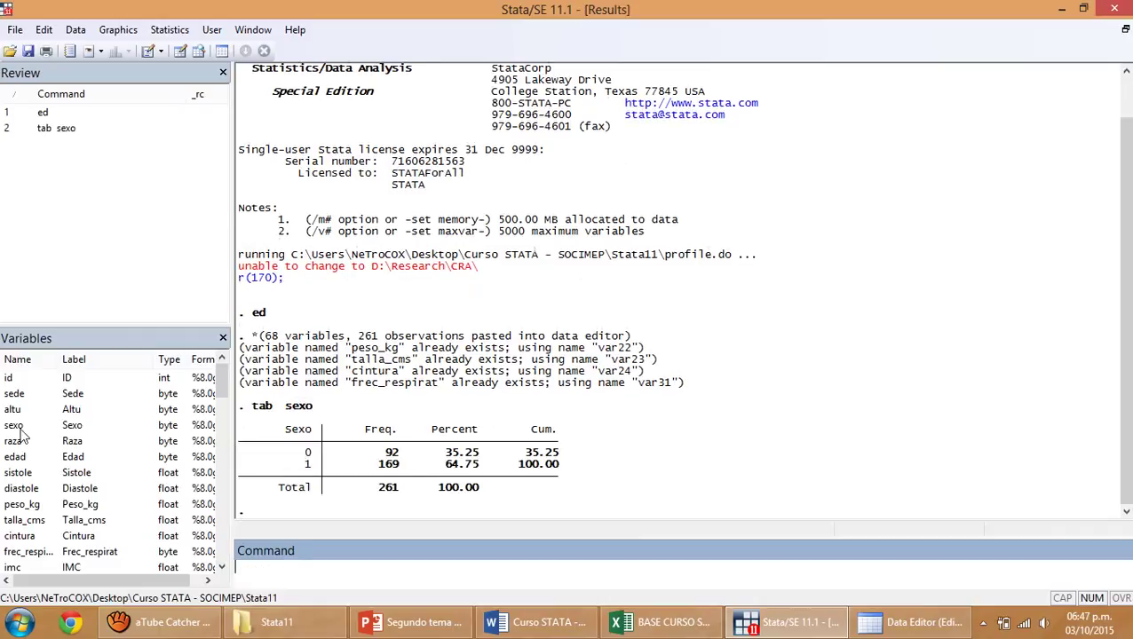
# - Remove the variable imc from the dataset with the drop command
pyautogui.write('drop')
pyautogui.click(12, 568)
pyautogui.press('Return')
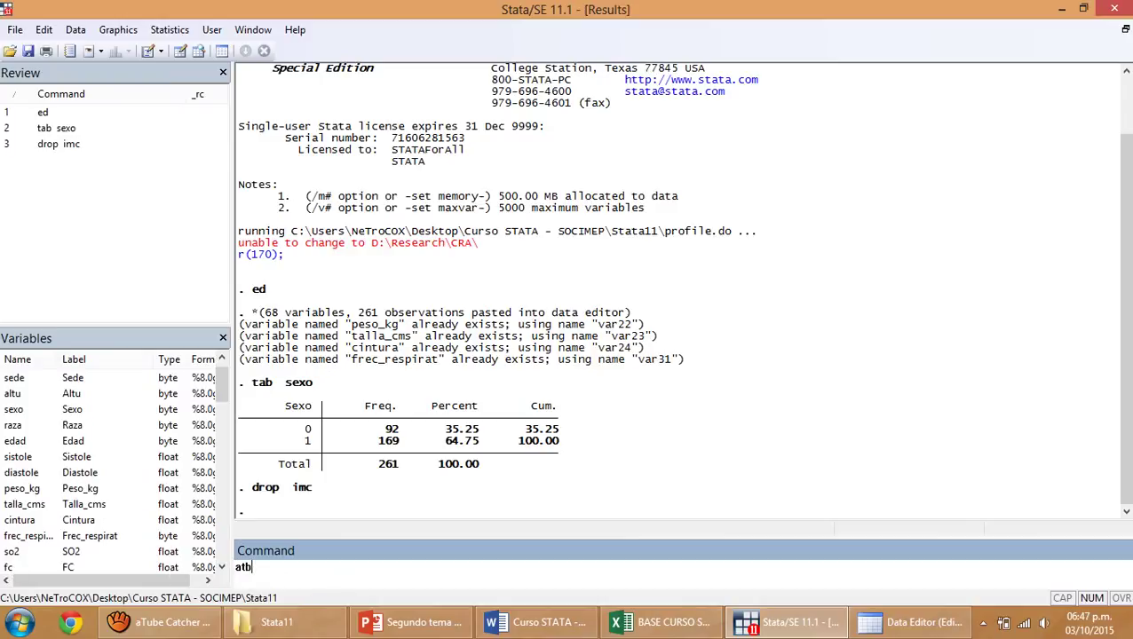
# - Tabulate the variable edad with the tab command, rerunning it after the mistyped atb edad
pyautogui.write('atb')
pyautogui.click(33, 442)
pyautogui.press('Return')
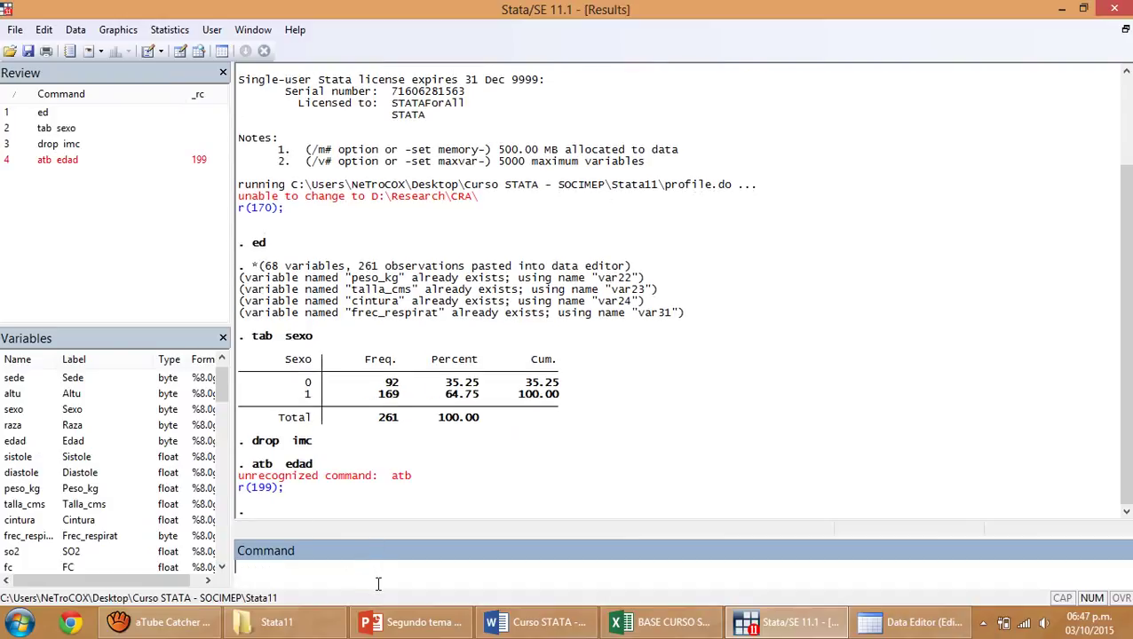
pyautogui.write('tab')
pyautogui.click(14, 443)
pyautogui.press('Return')
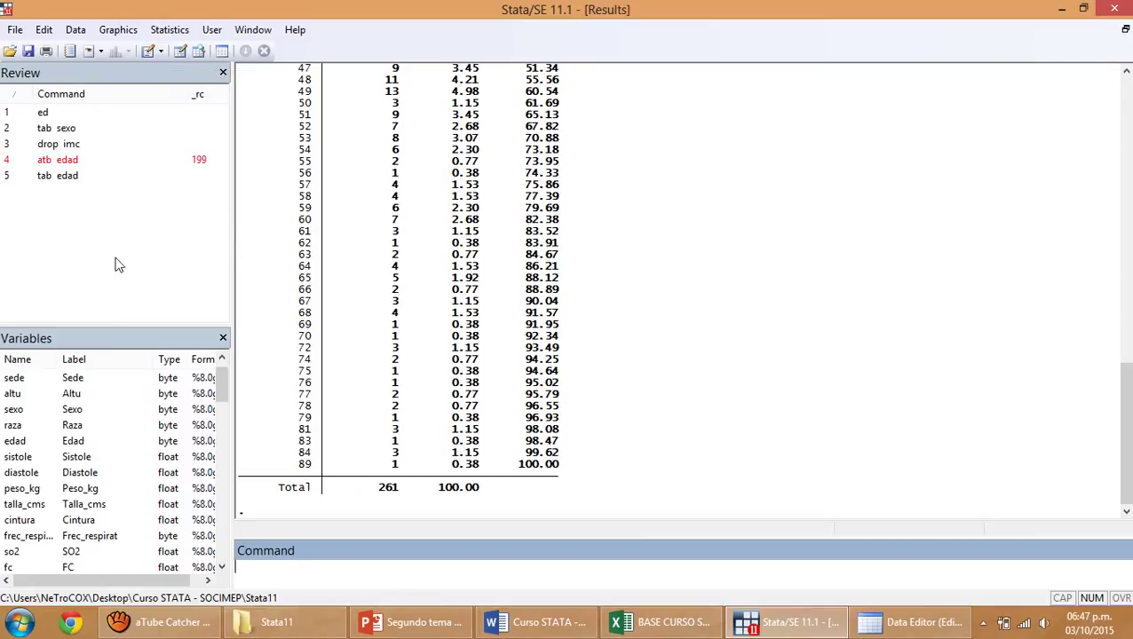
# - Open a new do-file beside the Review list and copy all five reviewed commands, from ed to tab edad, into it
pyautogui.click(149, 51)
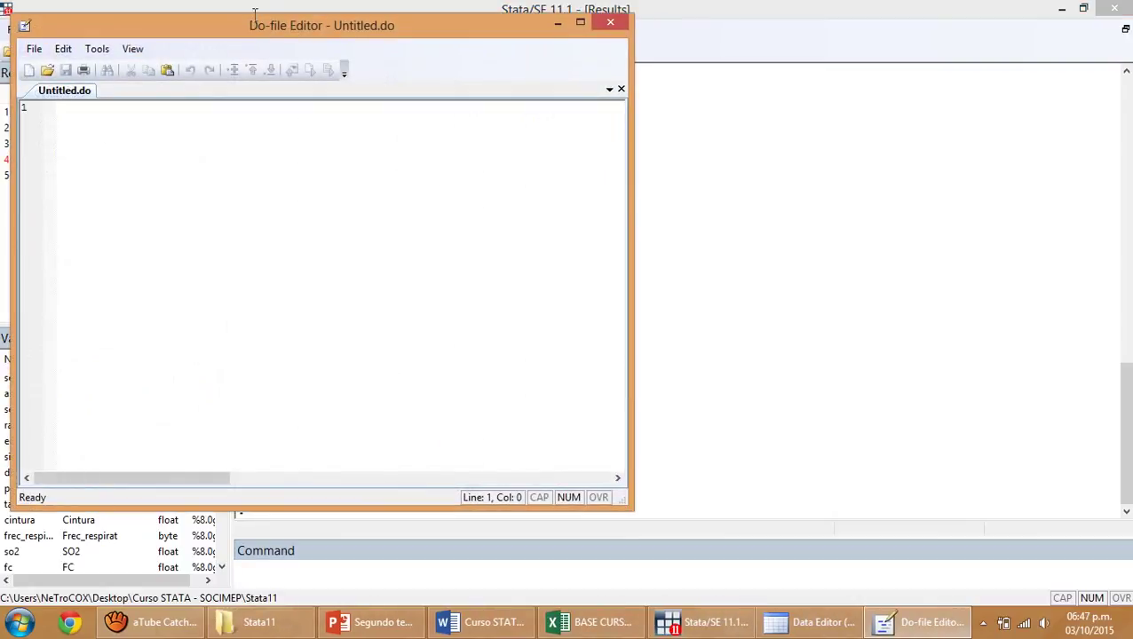
pyautogui.moveTo(356, 44); pyautogui.dragTo(626, 74)
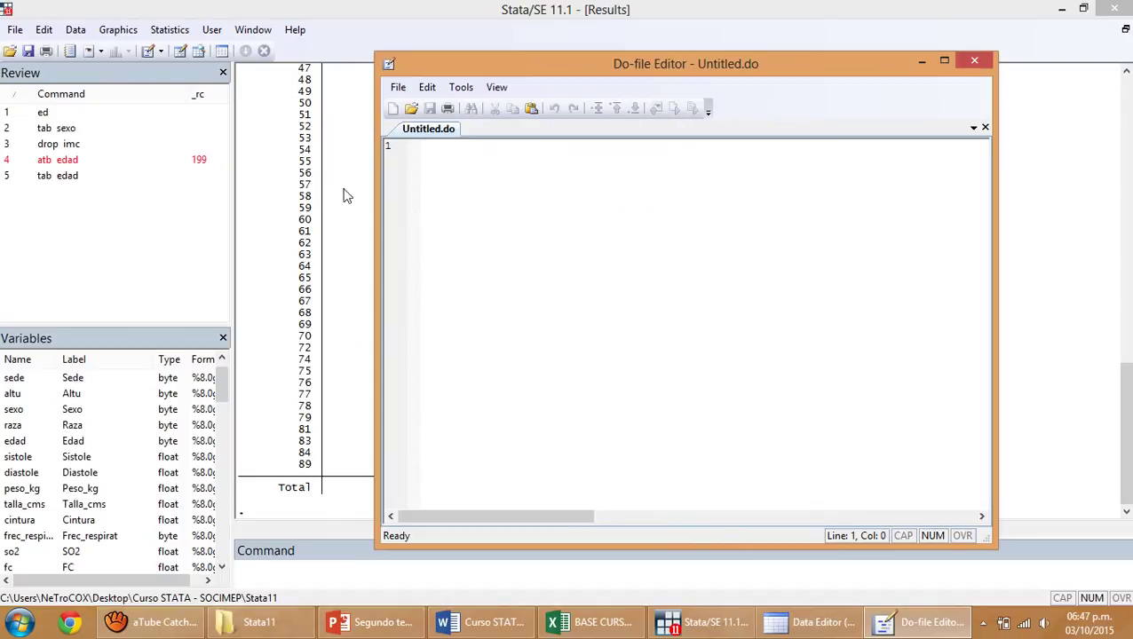
pyautogui.moveTo(75, 176); pyautogui.dragTo(49, 114)
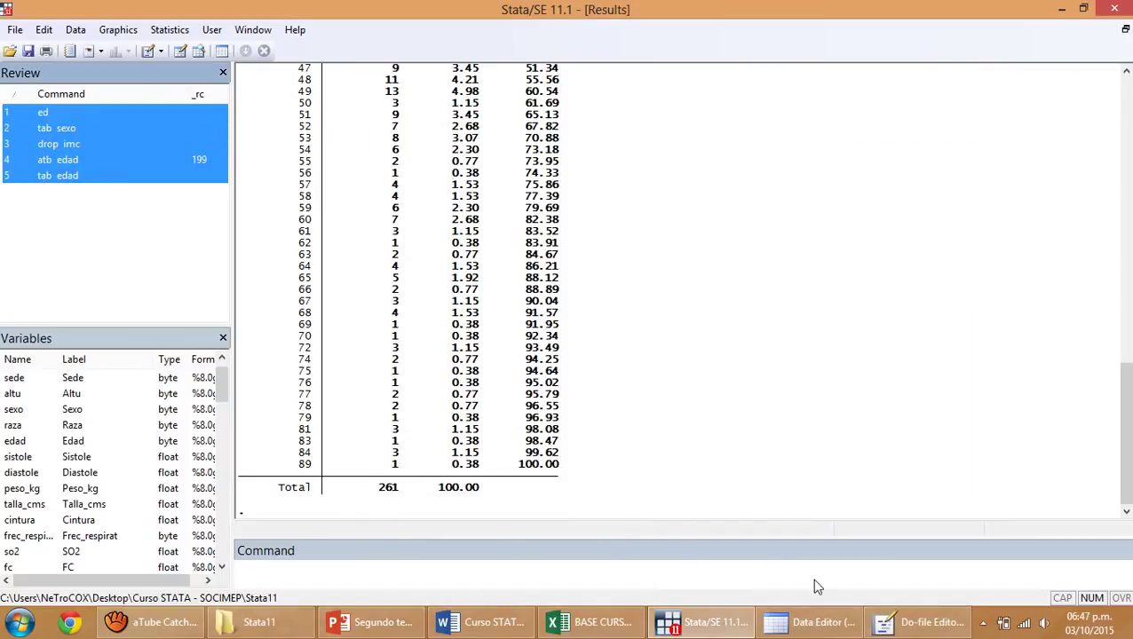
pyautogui.click(923, 622)
pyautogui.write('ed tab  sexo drop  imc atb  edad tab  edad')
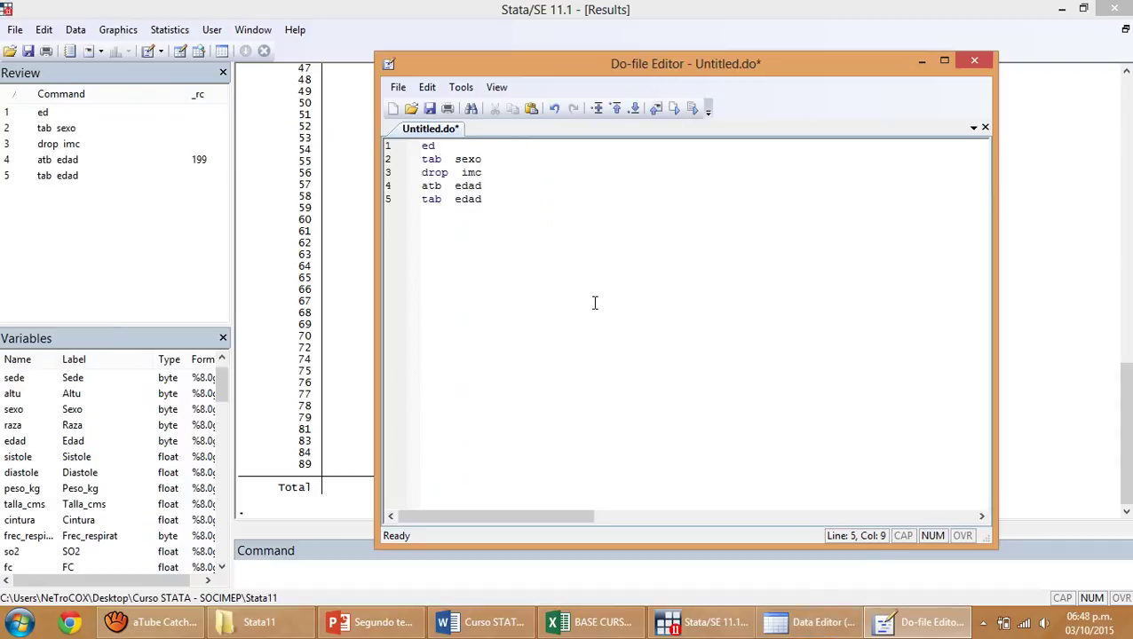
# - Delete the erroneous atb edad line from the do-file, keeping tab edad directly below drop imc
pyautogui.click(498, 180)
pyautogui.hotkey('shift', 'Right')
pyautogui.moveTo(484, 186); pyautogui.dragTo(422, 185)
pyautogui.press('BackSpace')
pyautogui.press('BackSpace')
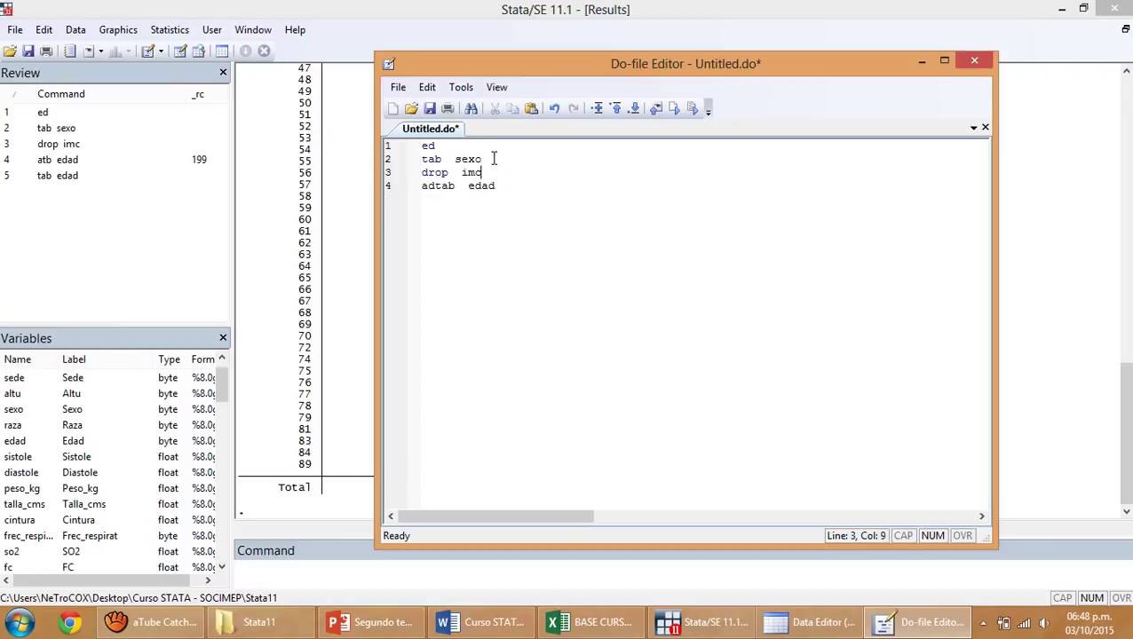
pyautogui.click(429, 188)
pyautogui.press('BackSpace')
pyautogui.press('BackSpace')
# - Insert the comment line *Tablas efectuadas between ed and tab sexo in the do-file
pyautogui.click(448, 150)
pyautogui.press('Return')
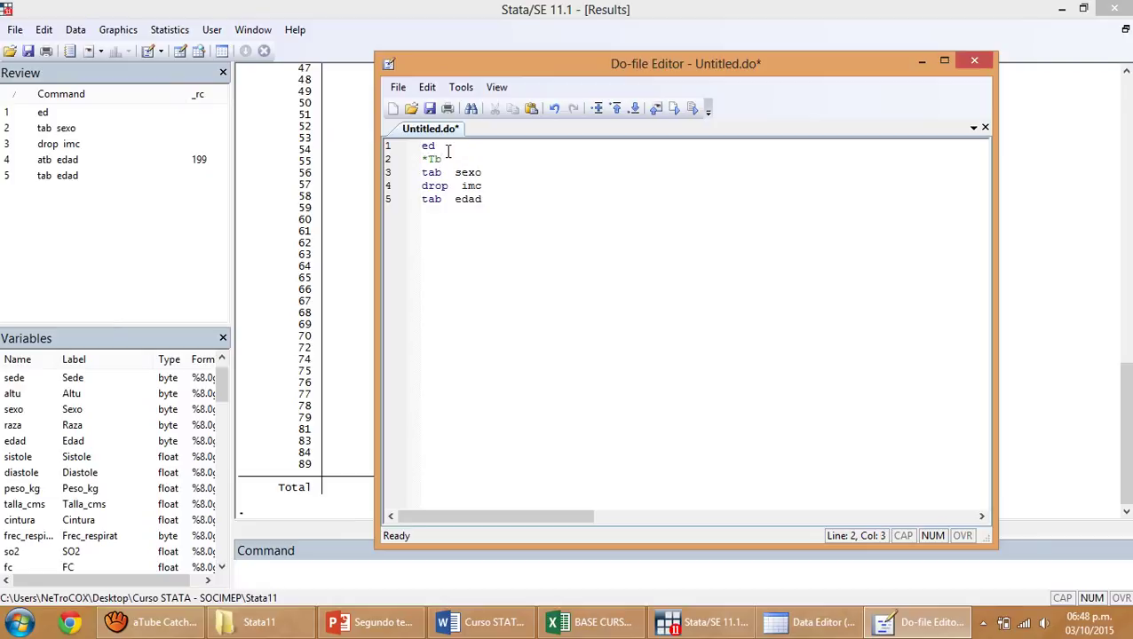
pyautogui.write('*Tablas efectuadas')
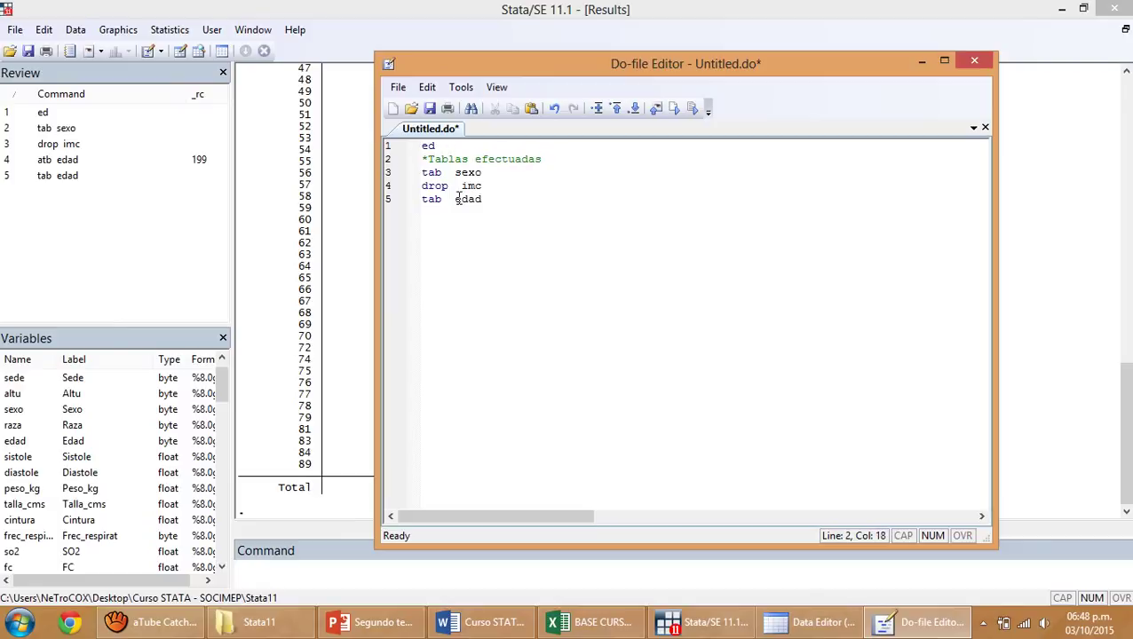
# - Copy the tab edad command onto a new line directly below tab sexo
pyautogui.click(488, 187)
pyautogui.moveTo(488, 200); pyautogui.dragTo(424, 204)
pyautogui.hotkey('ctrl', 'c')
pyautogui.click(511, 173)
pyautogui.press('Return')
pyautogui.hotkey('ctrl', 'v')
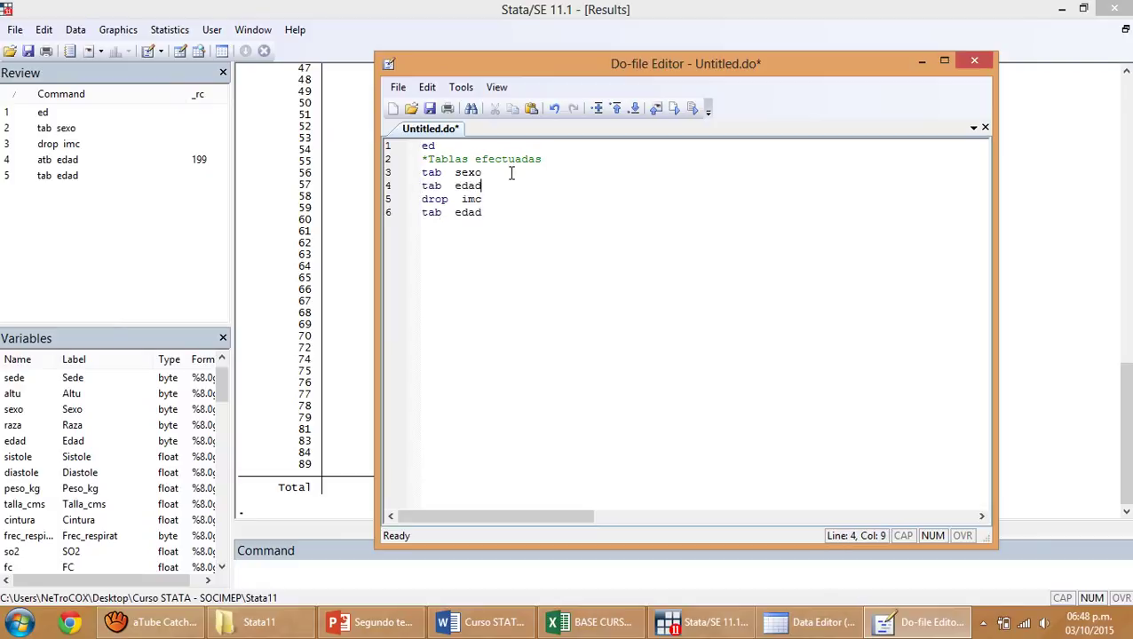
# - Insert the comment line *Variables eliminadas above drop imc in the do-file
pyautogui.click(488, 199)
pyautogui.press('Return')
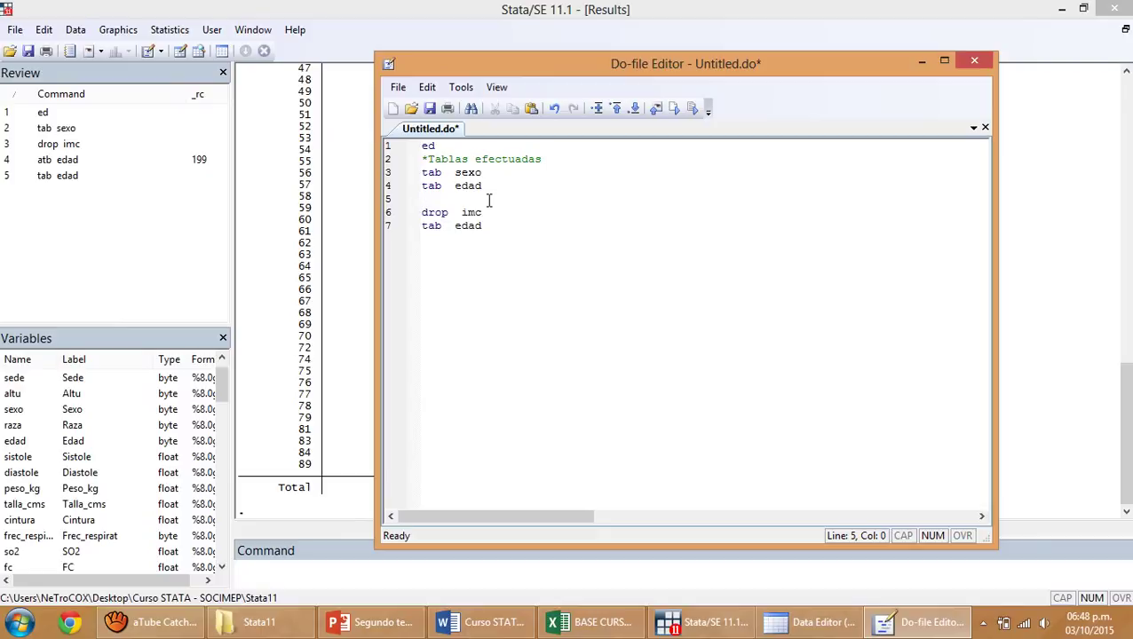
pyautogui.write('*Variables e')
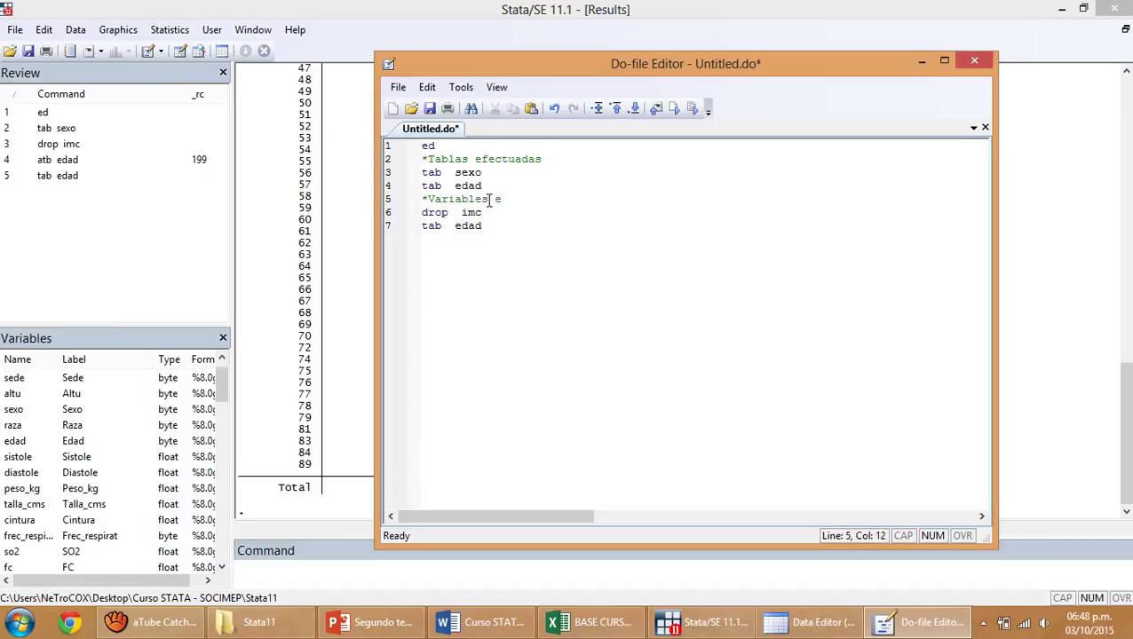
pyautogui.write('eliminadas')
# - Delete the duplicate tab edad command from the last line of the do-file
pyautogui.click(491, 227)
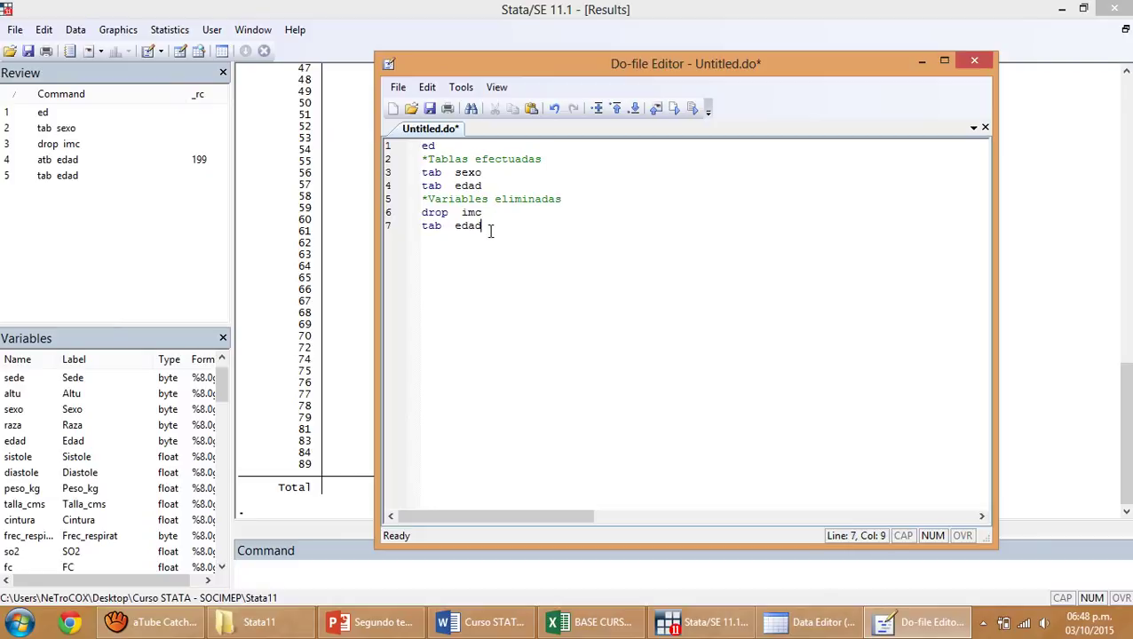
pyautogui.keyDown('shift'); pyautogui.click(414, 233); pyautogui.keyUp('shift')
pyautogui.press('BackSpace')
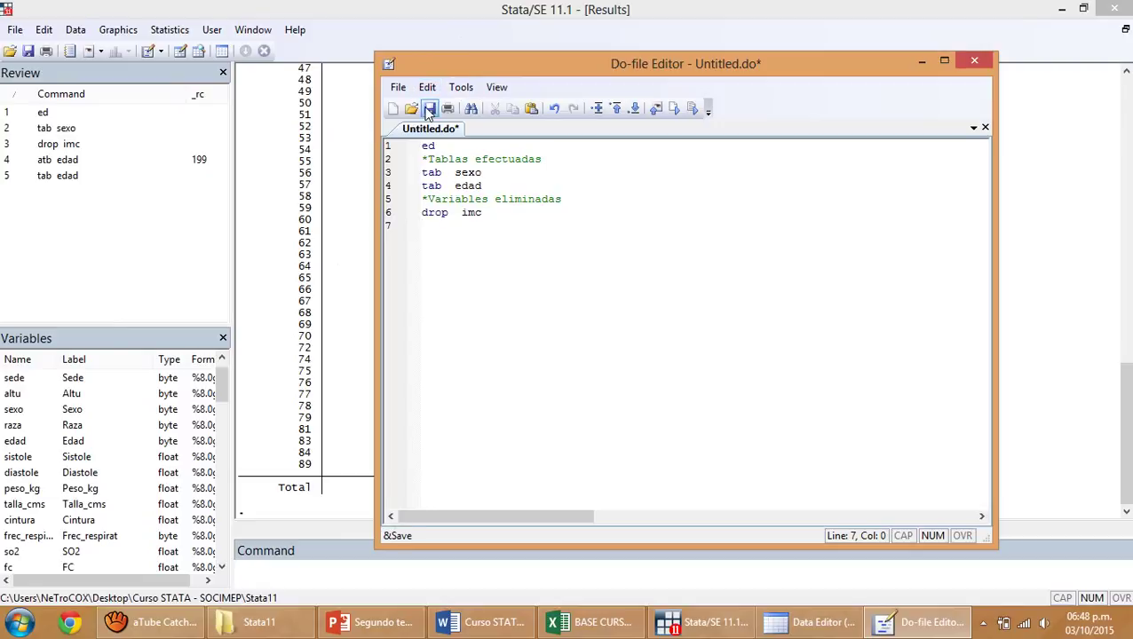
# - Save the do-file as curso stata in the Curso STATA - SOCIMEP folder and close the Do-file Editor
pyautogui.click(430, 110)
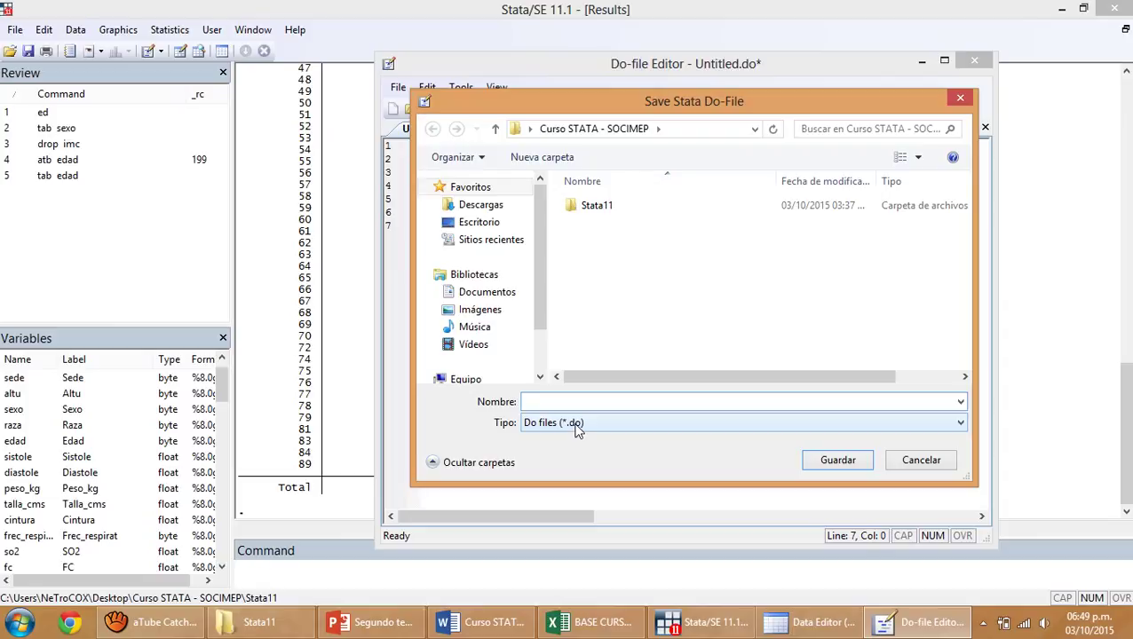
pyautogui.write('c')
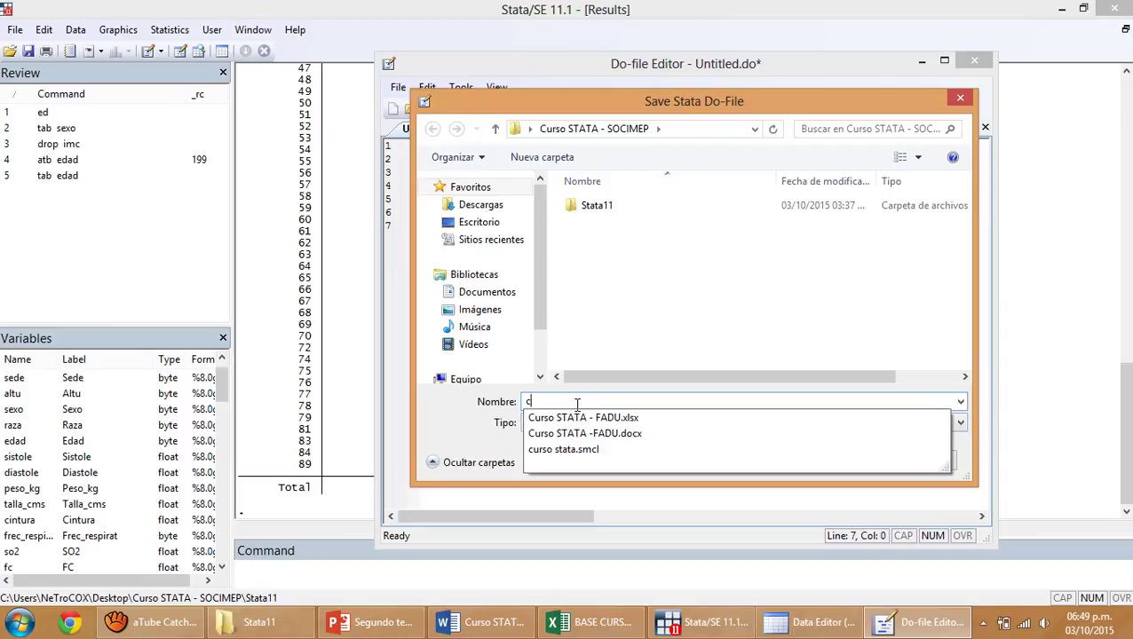
pyautogui.write('urso est')
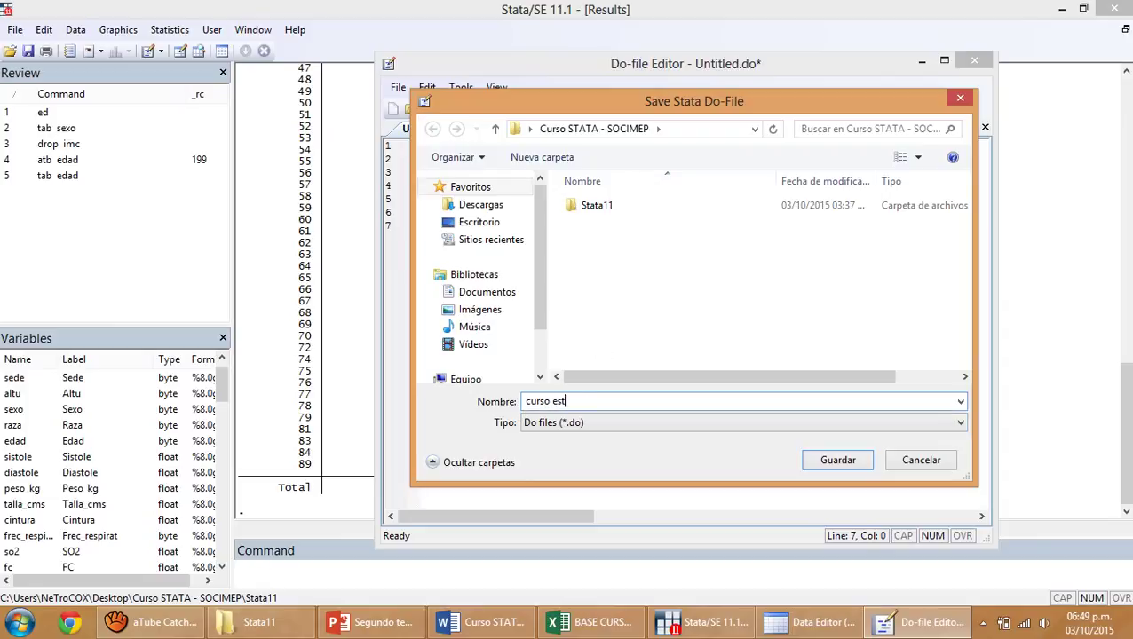
pyautogui.press('BackSpace')
pyautogui.press('BackSpace')
pyautogui.press('BackSpace')
pyautogui.write('s')
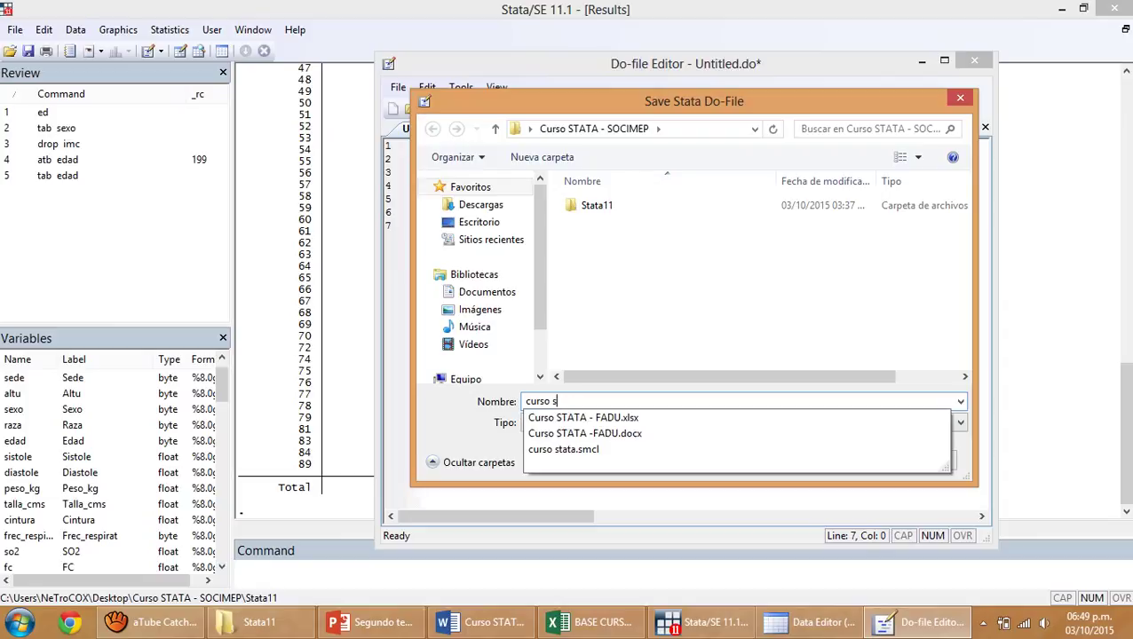
pyautogui.write('tta')
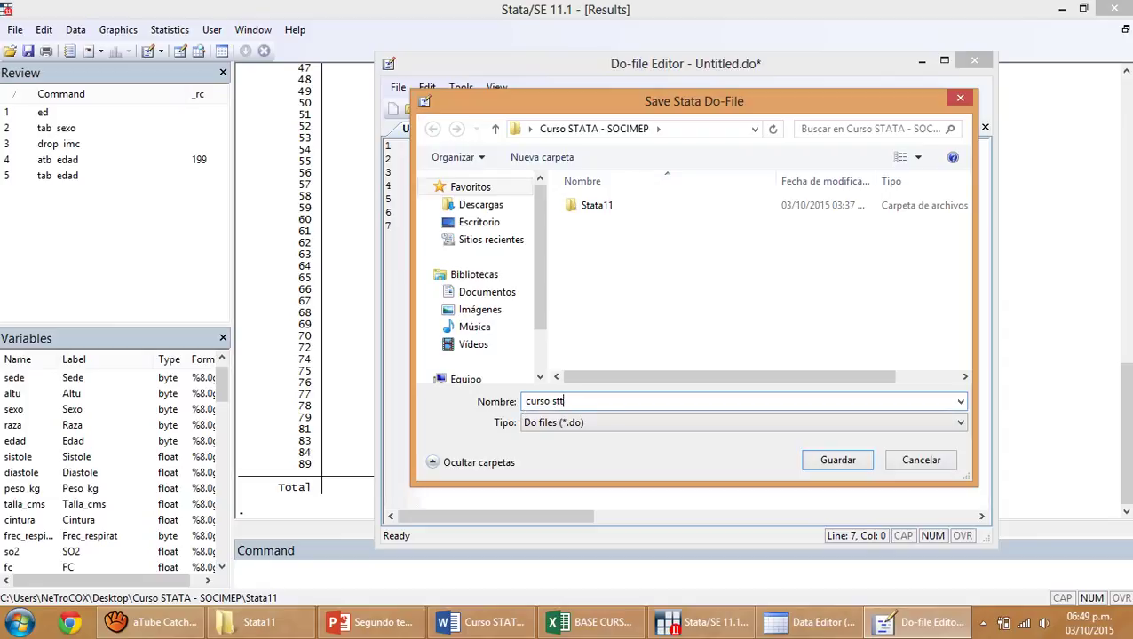
pyautogui.press('BackSpace')
pyautogui.write('ata')
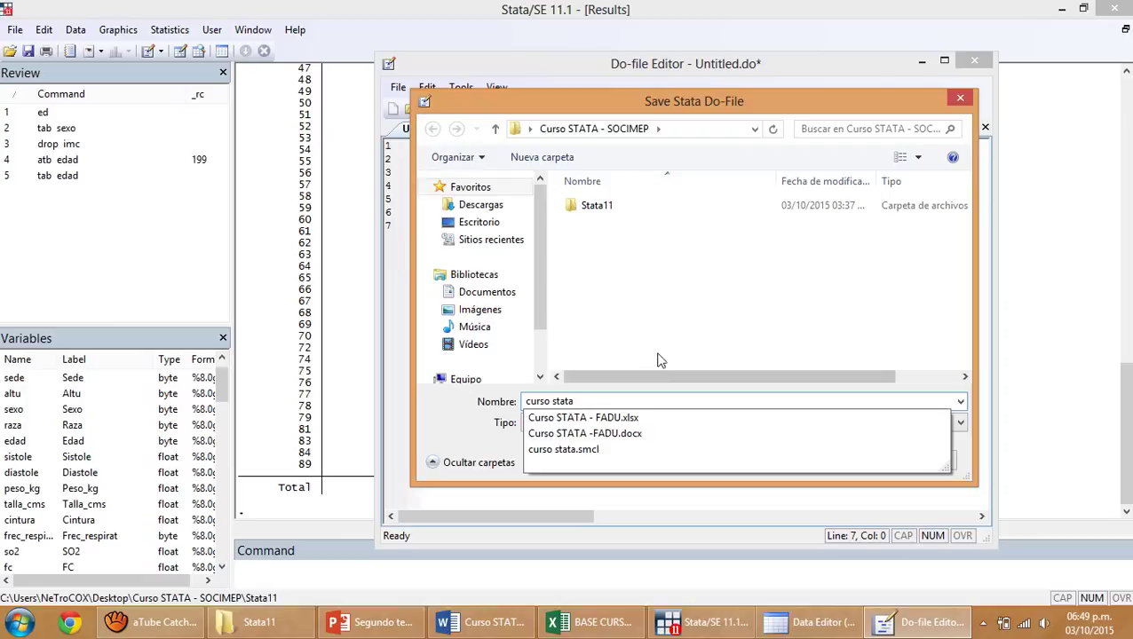
pyautogui.click(718, 381)
pyautogui.click(837, 461)
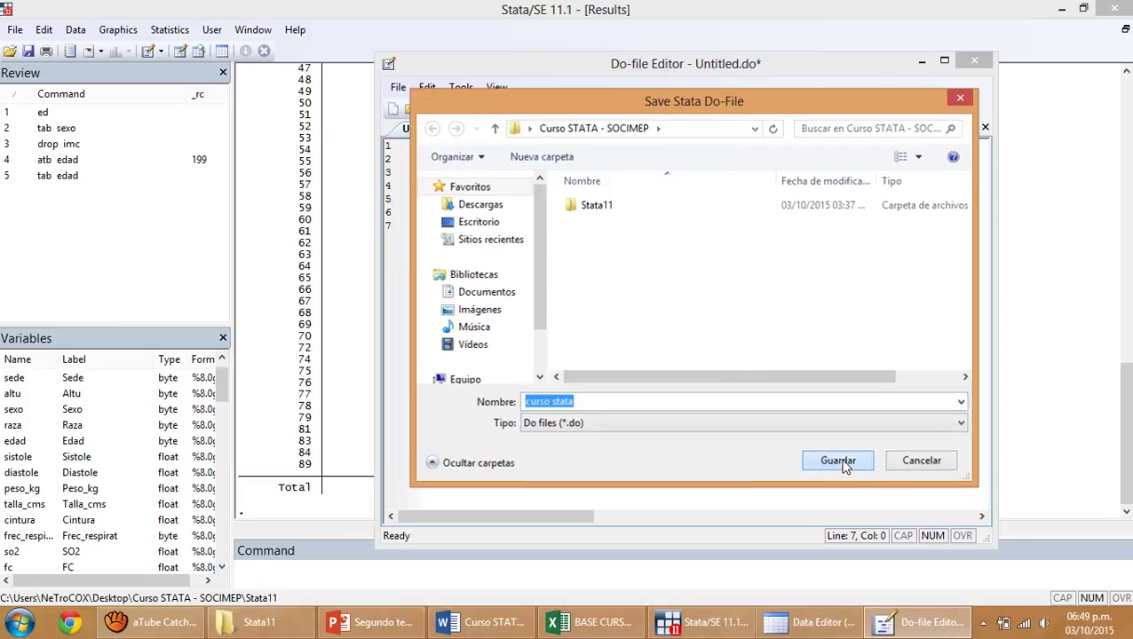
pyautogui.click(974, 62)
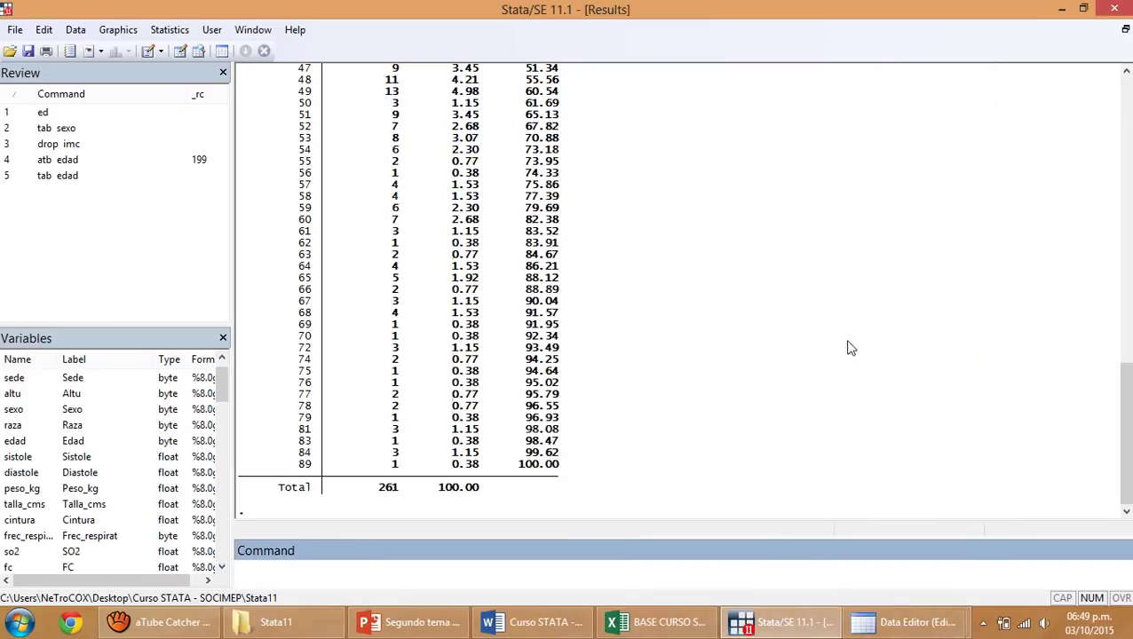
# - Exit Stata without saving the data changes and relaunch StataSE from the Stata11 folder inside Curso STATA - SOCIMEP
pyautogui.click(1114, 8)
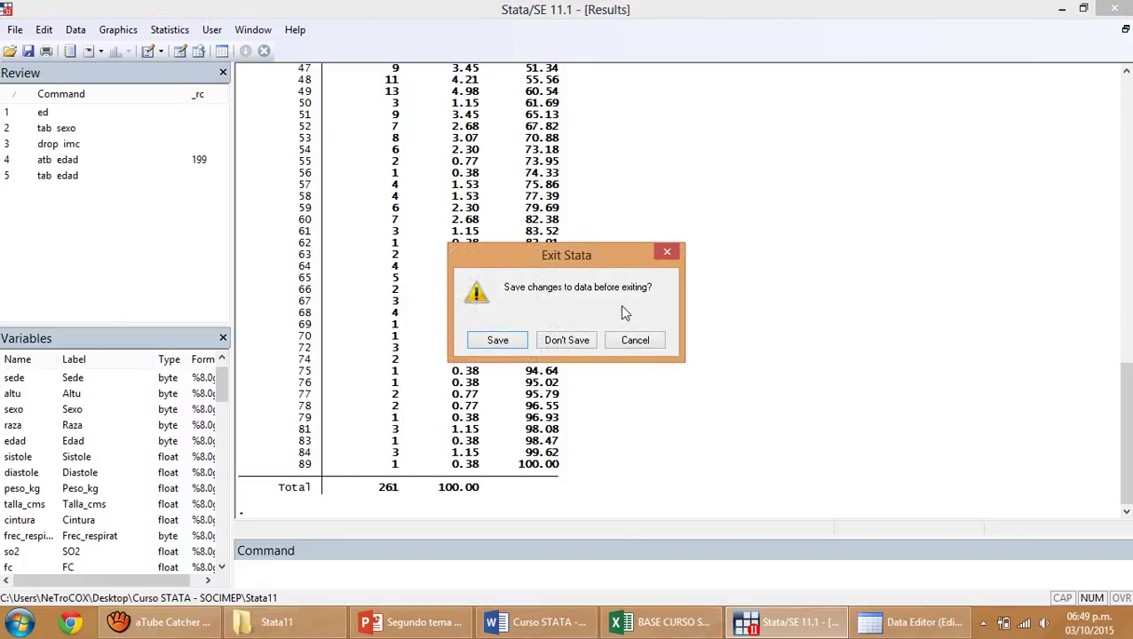
pyautogui.click(566, 341)
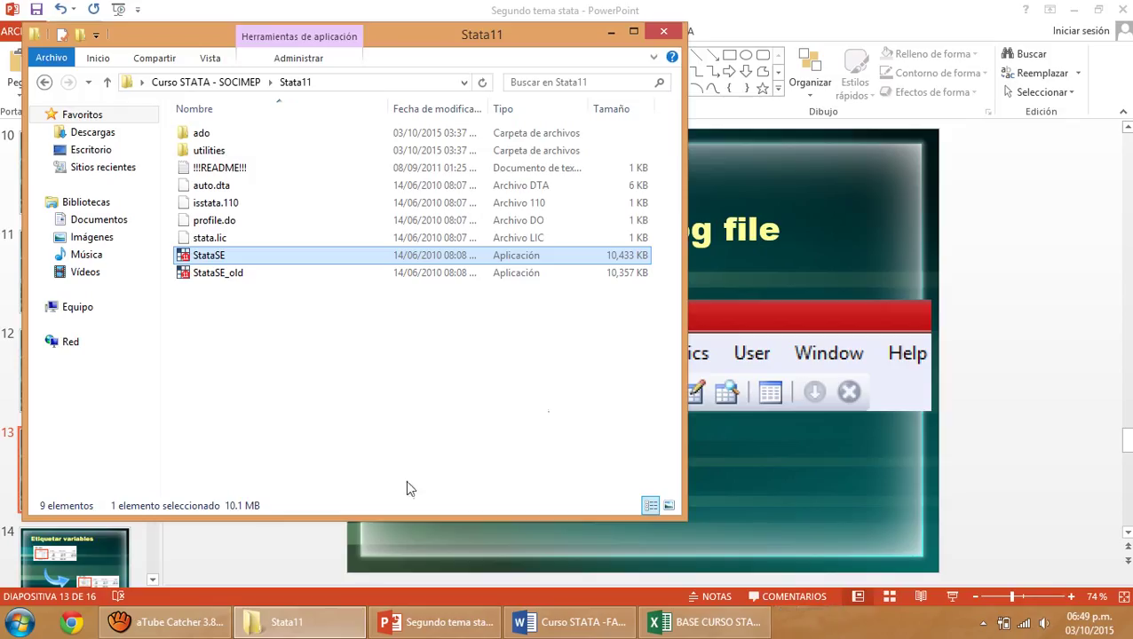
pyautogui.press('BackSpace')
pyautogui.doubleClick(256, 133)
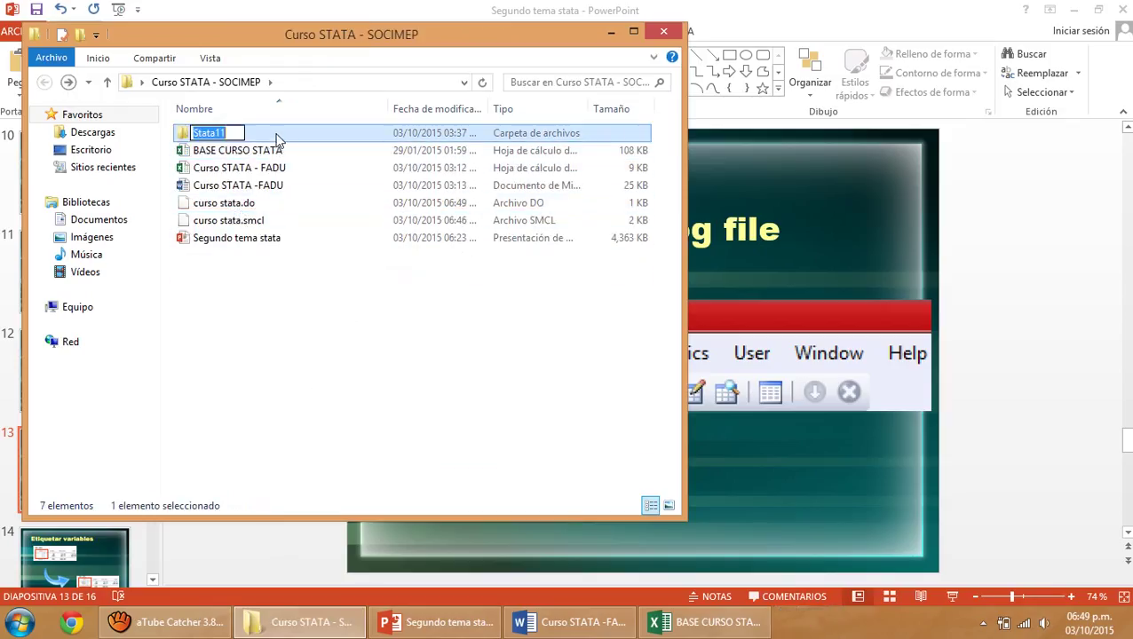
pyautogui.click(226, 256)
pyautogui.doubleClick(226, 255)
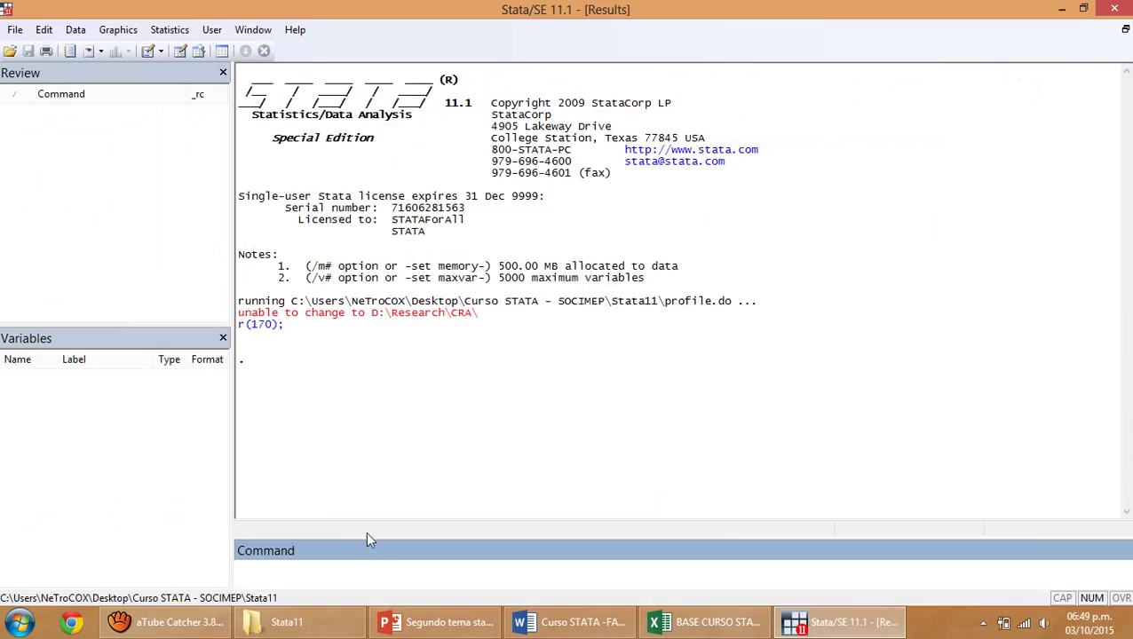
# - Open the Data Editor with the command ed and paste the clipboard contents, treating the first row as variable names
pyautogui.write('ed')
pyautogui.press('Return')
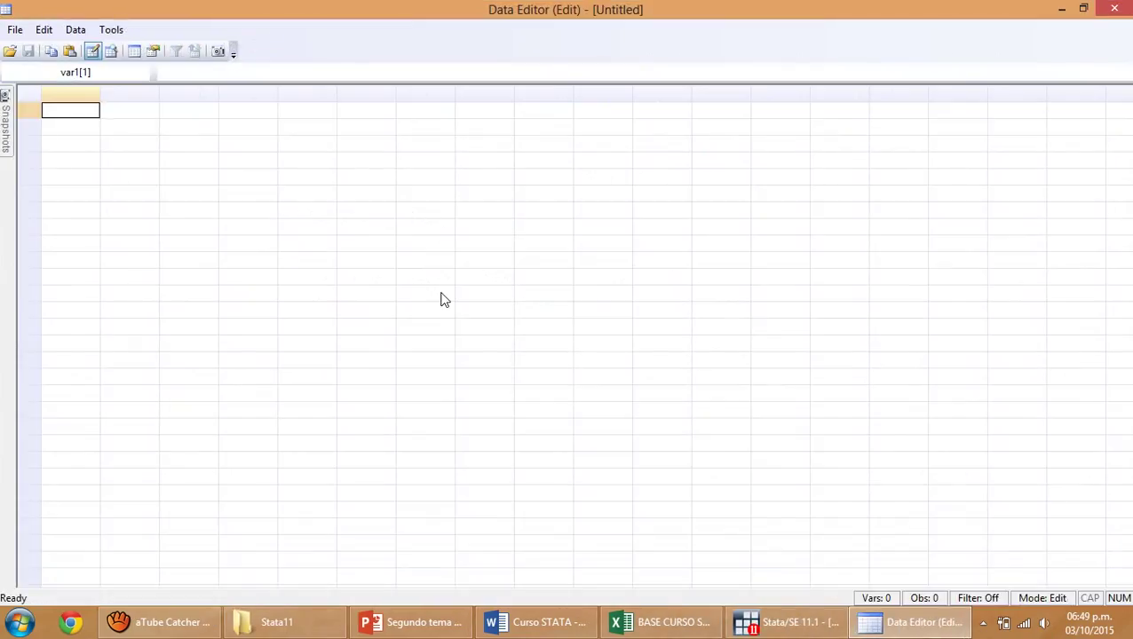
pyautogui.hotkey('ctrl', 'v')
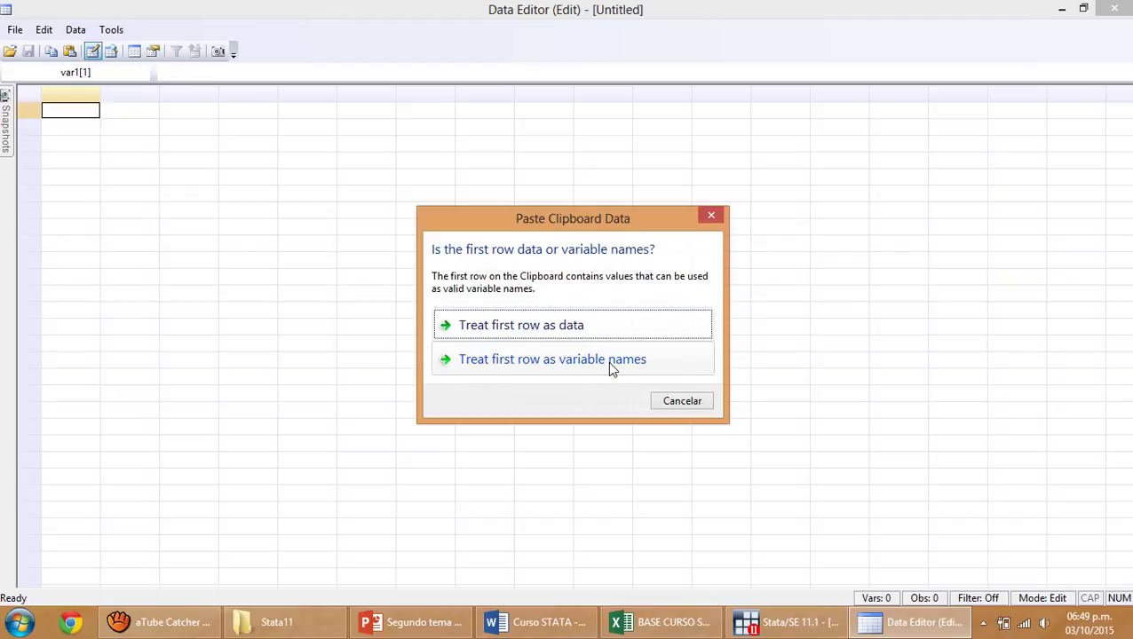
pyautogui.click(559, 361)
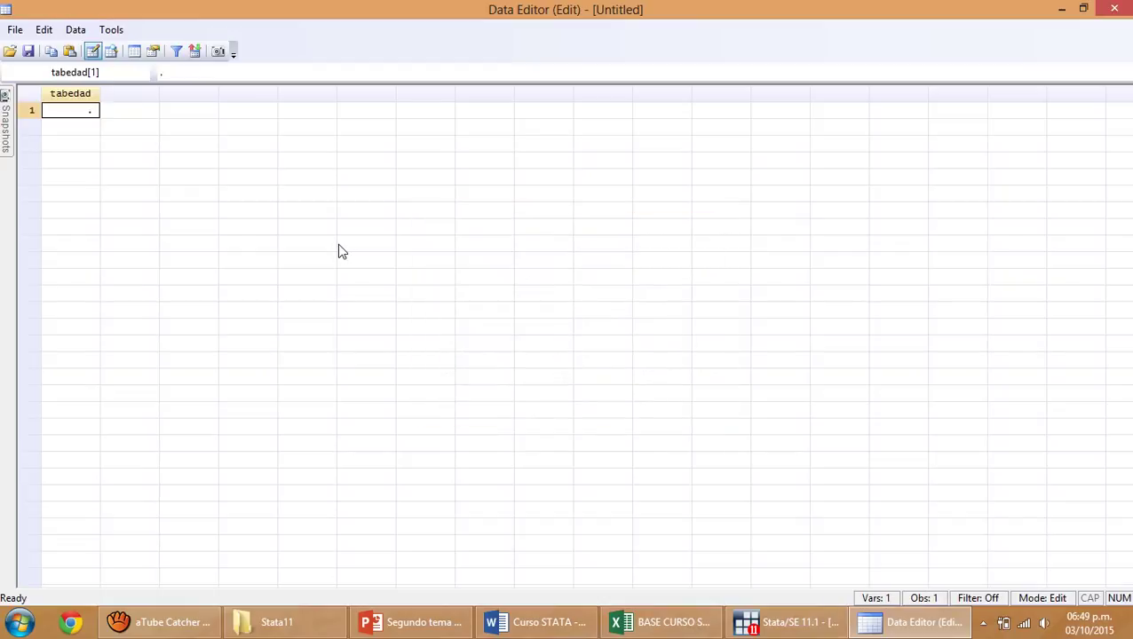
# - Switch to the BASE CURSO STATA workbook and copy the whole Base stata table, starting at the ID header in A1
pyautogui.click(641, 621)
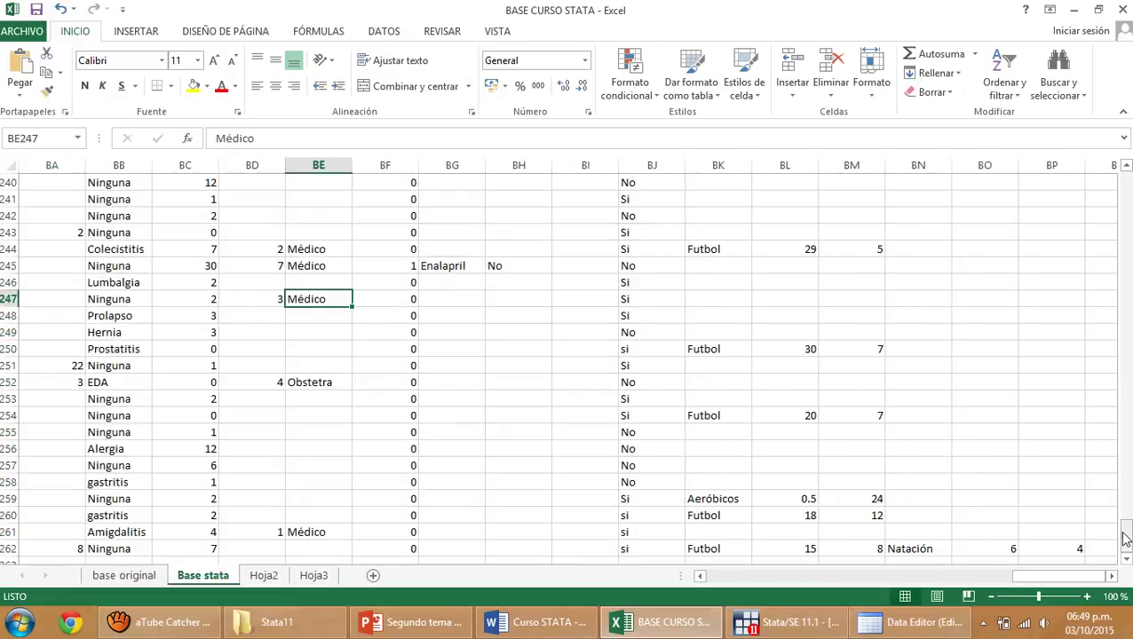
pyautogui.moveTo(1126, 532); pyautogui.dragTo(1124, 183)
pyautogui.moveTo(1079, 576); pyautogui.dragTo(274, 574)
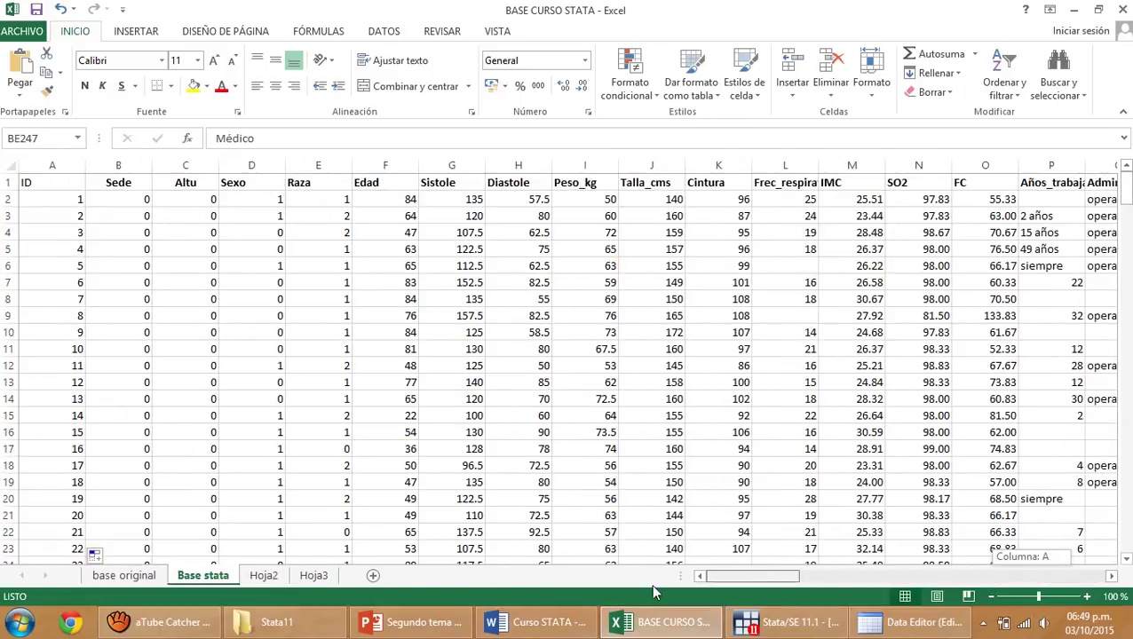
pyautogui.click(48, 183)
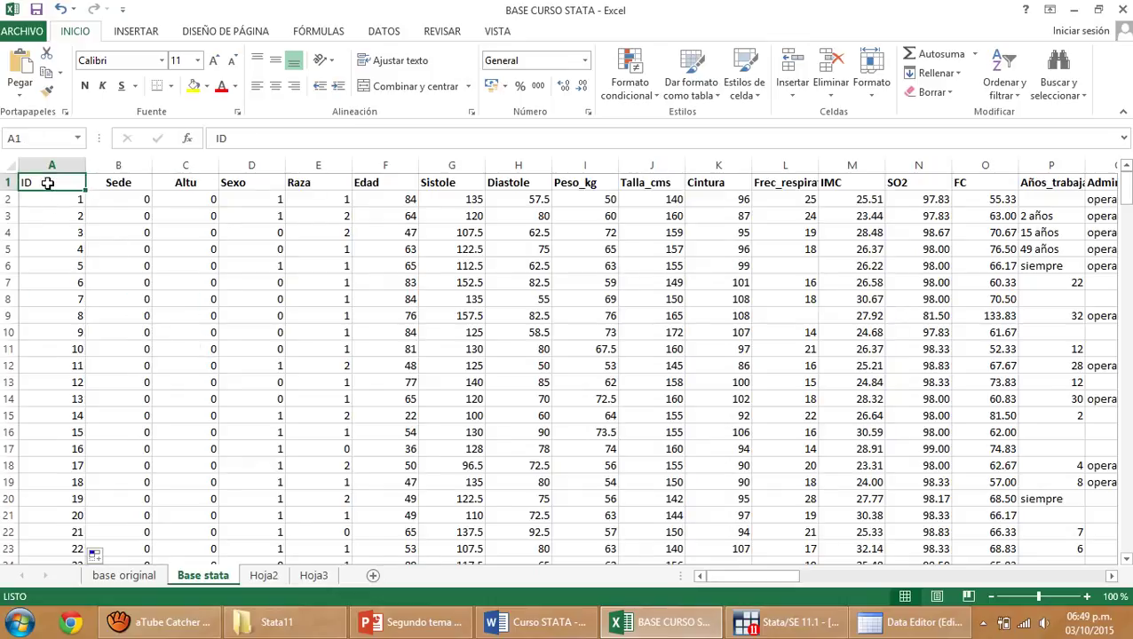
pyautogui.hotkey('ctrl', 'shift', 'Right')
pyautogui.hotkey('ctrl', 'shift', 'Down')
pyautogui.hotkey('ctrl', 'c')
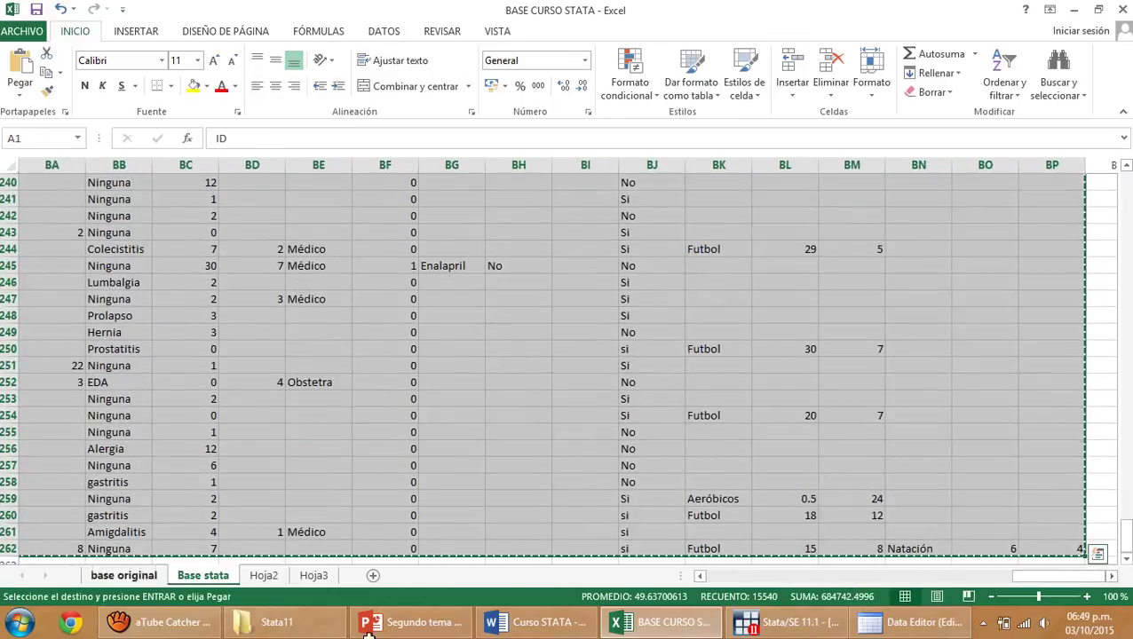
# - Paste the copied table into the Stata Data Editor, treating the first row as variable names
pyautogui.click(915, 621)
pyautogui.hotkey('ctrl', 'v')
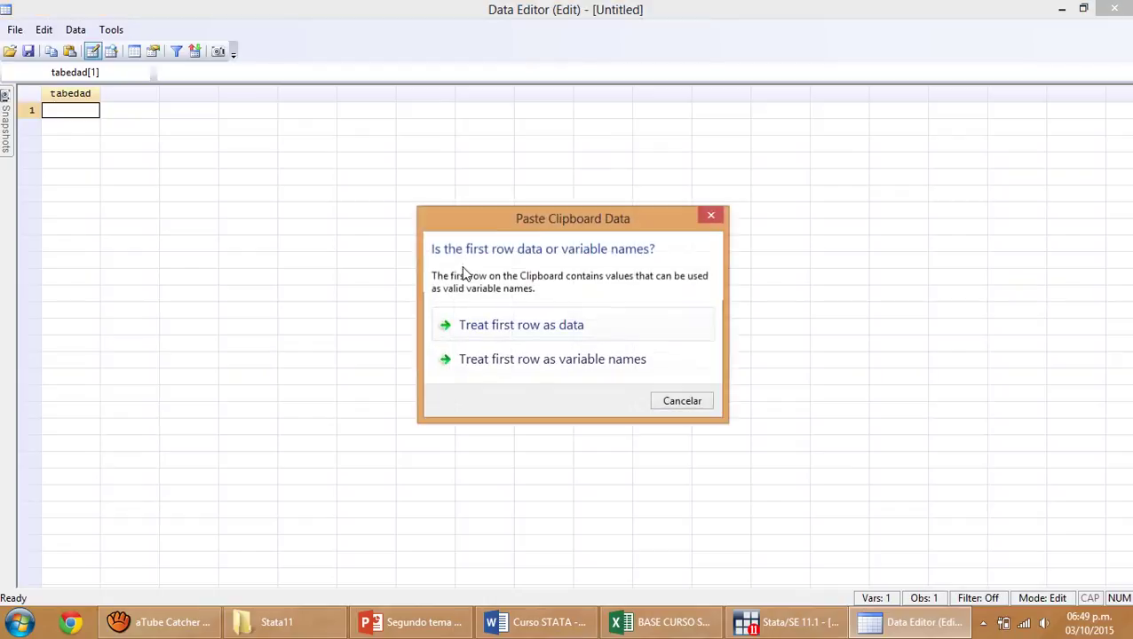
pyautogui.click(511, 358)
pyautogui.click(679, 354)
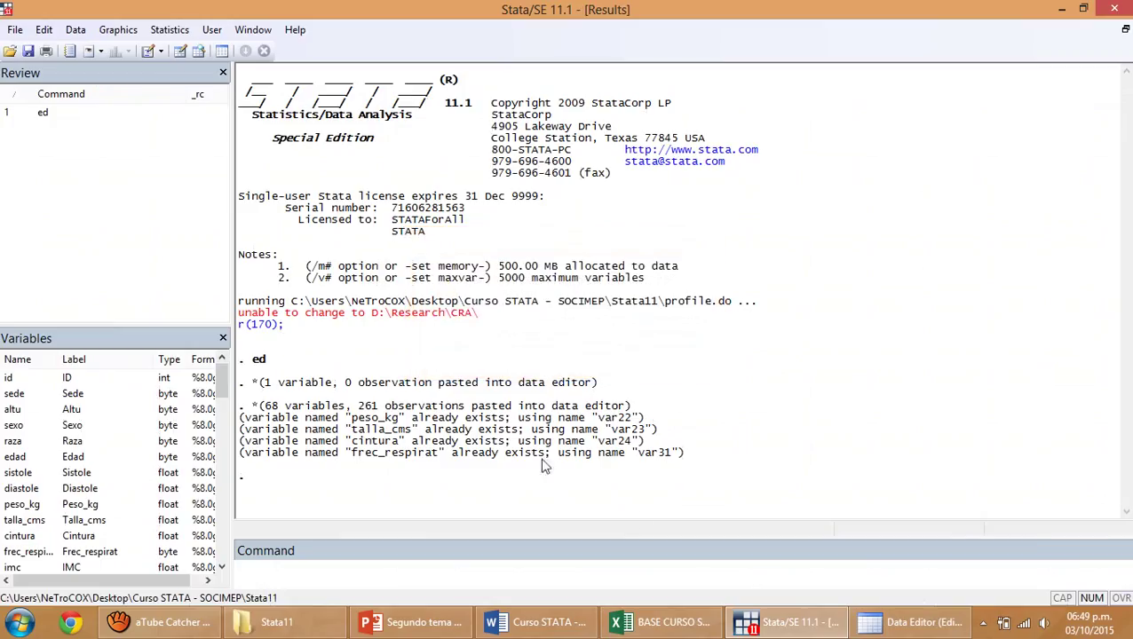
# - Open the saved do-file curso stata in the Do-file Editor and move its window aside to uncover the results
pyautogui.click(596, 568)
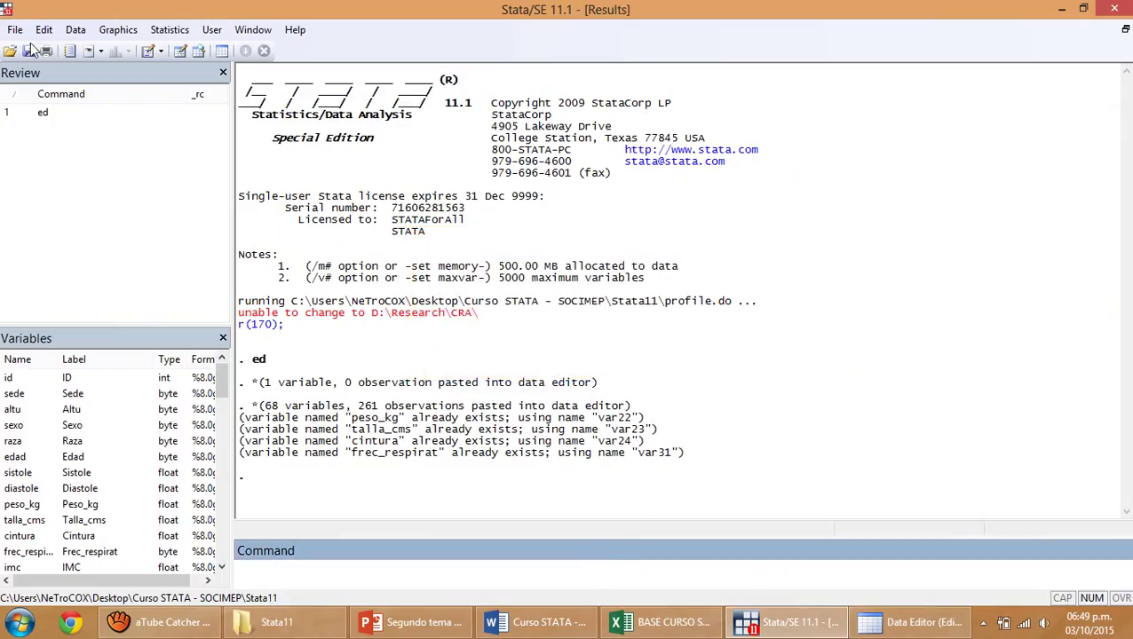
pyautogui.click(160, 50)
pyautogui.click(149, 50)
pyautogui.click(414, 112)
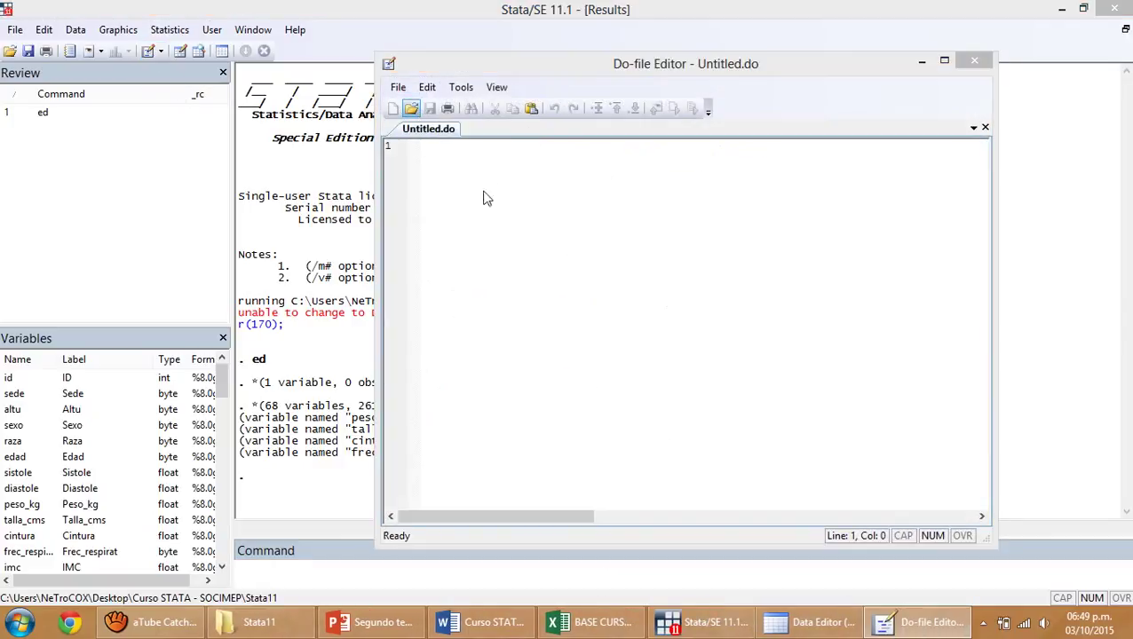
pyautogui.doubleClick(643, 223)
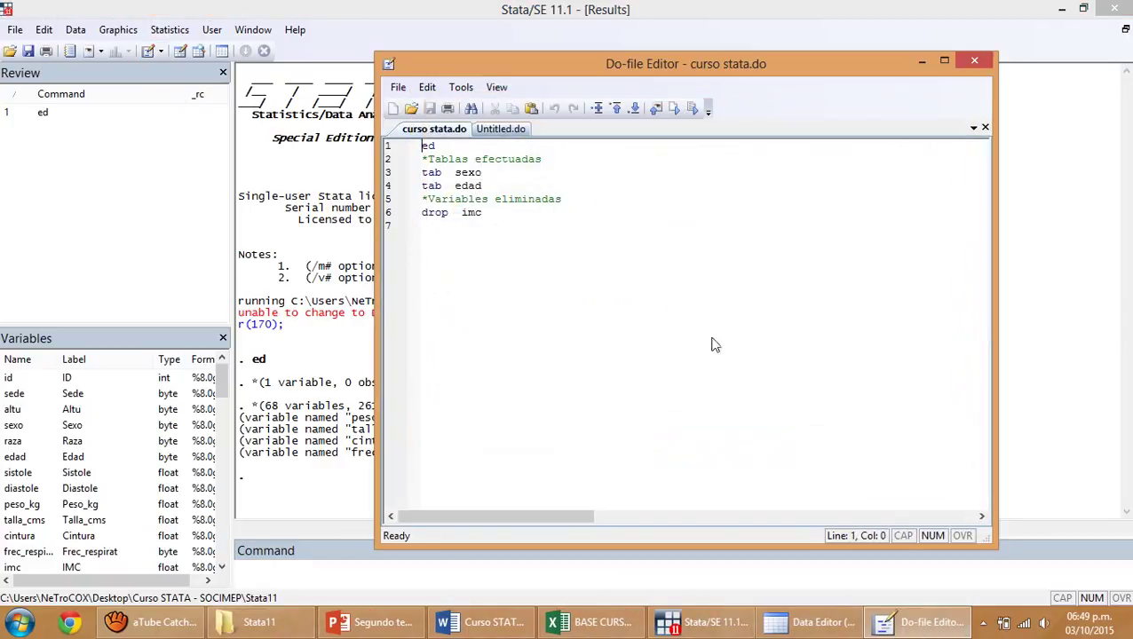
pyautogui.click(661, 330)
pyautogui.moveTo(586, 68); pyautogui.dragTo(736, 60)
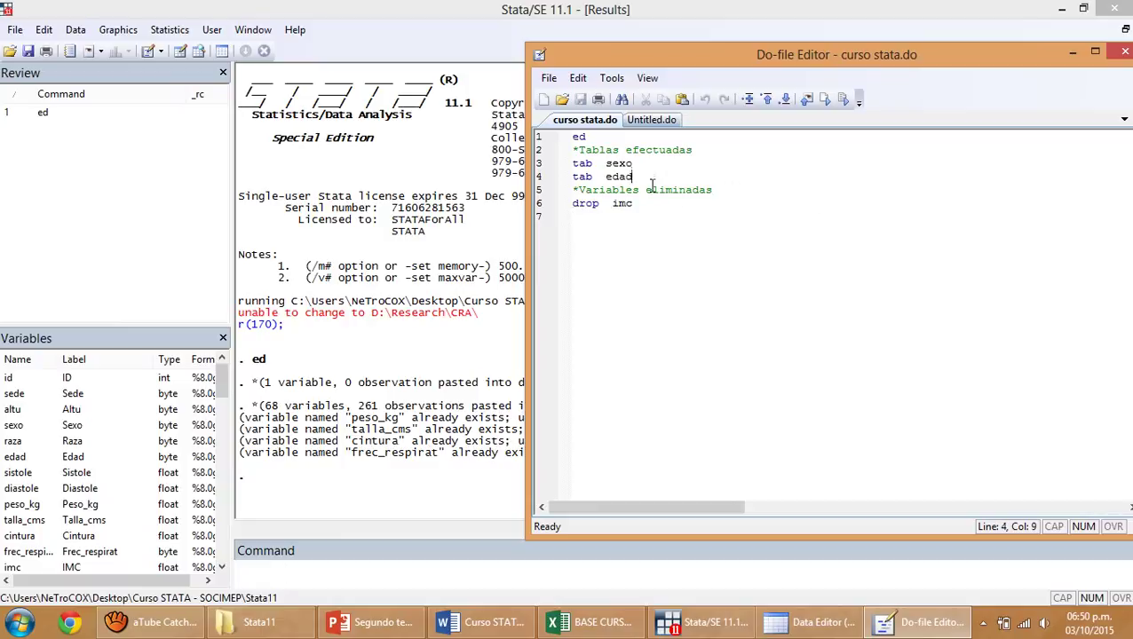
# - Run the tab sexo and tab edad lines of the do-file together, run the drop imc line, and review the output
pyautogui.moveTo(634, 174); pyautogui.dragTo(563, 167)
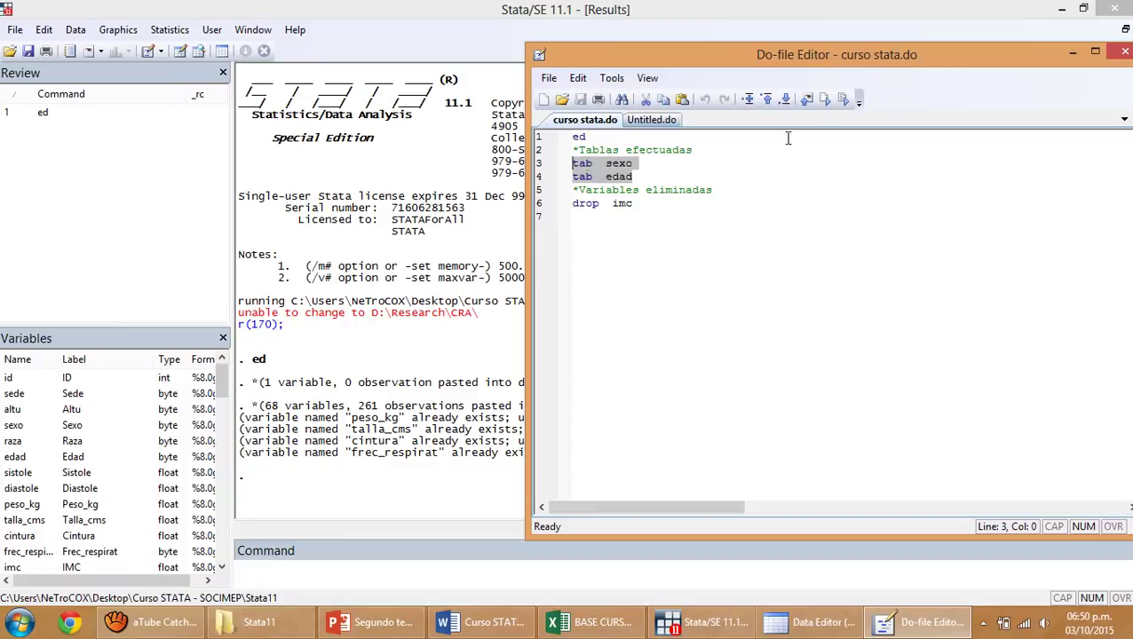
pyautogui.click(843, 102)
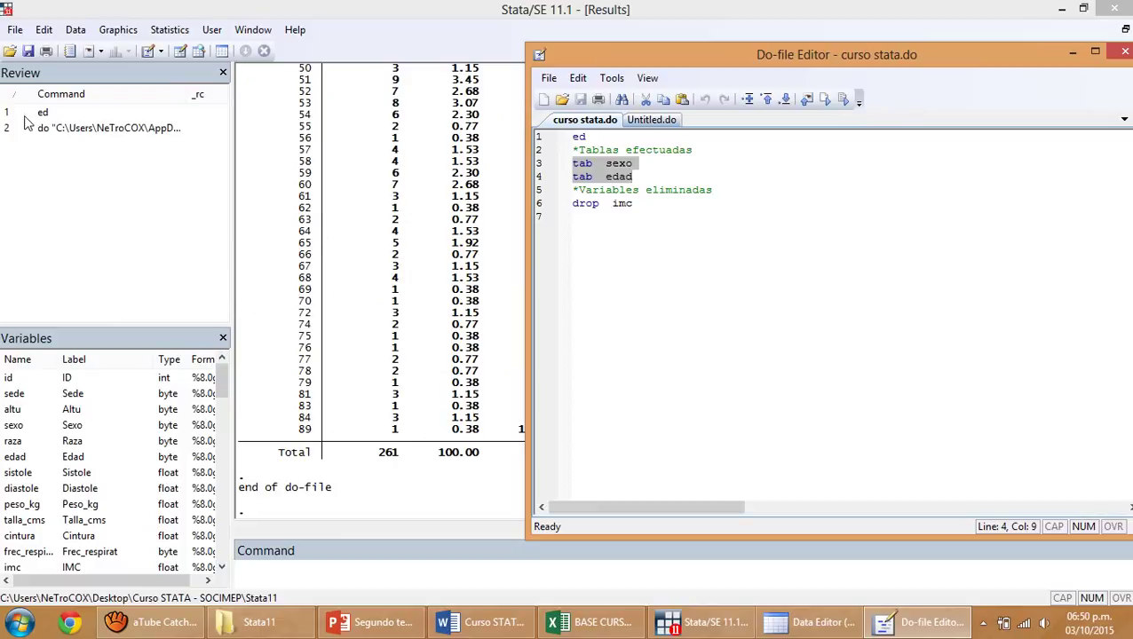
pyautogui.moveTo(572, 204); pyautogui.dragTo(632, 203)
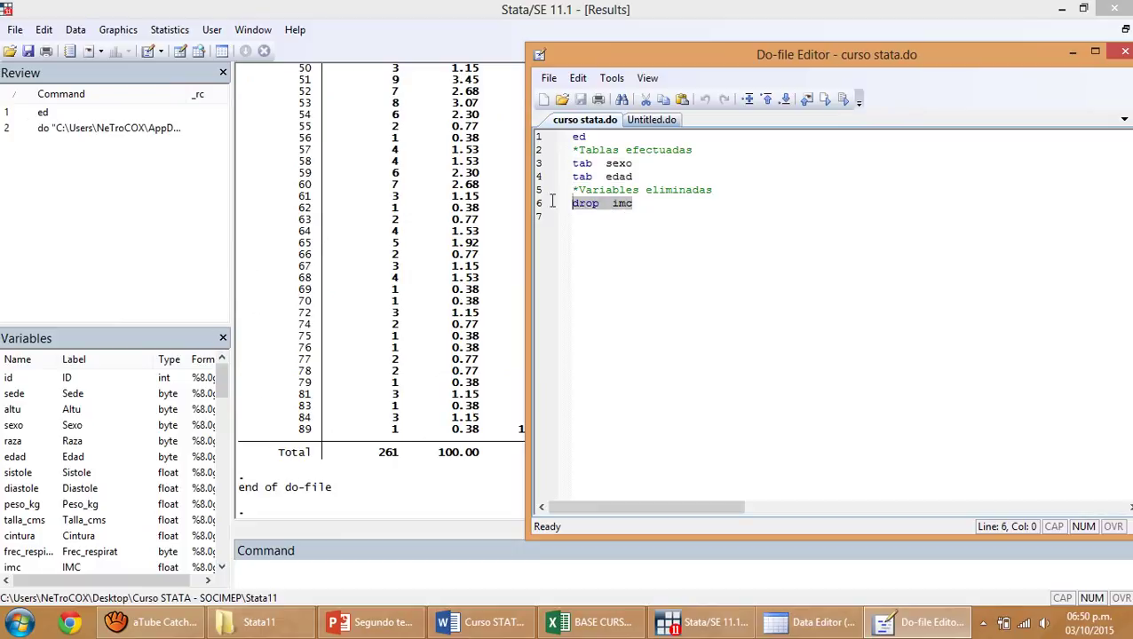
pyautogui.click(843, 98)
pyautogui.click(400, 346)
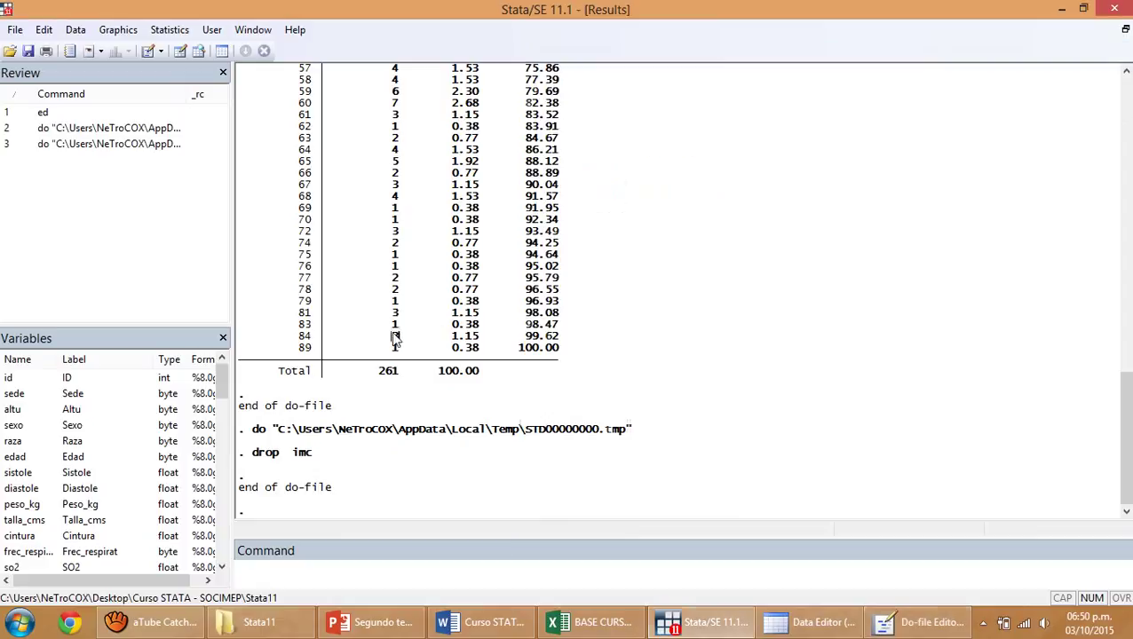
pyautogui.scroll(15, 449, 431)
pyautogui.scroll(6, 447, 431)
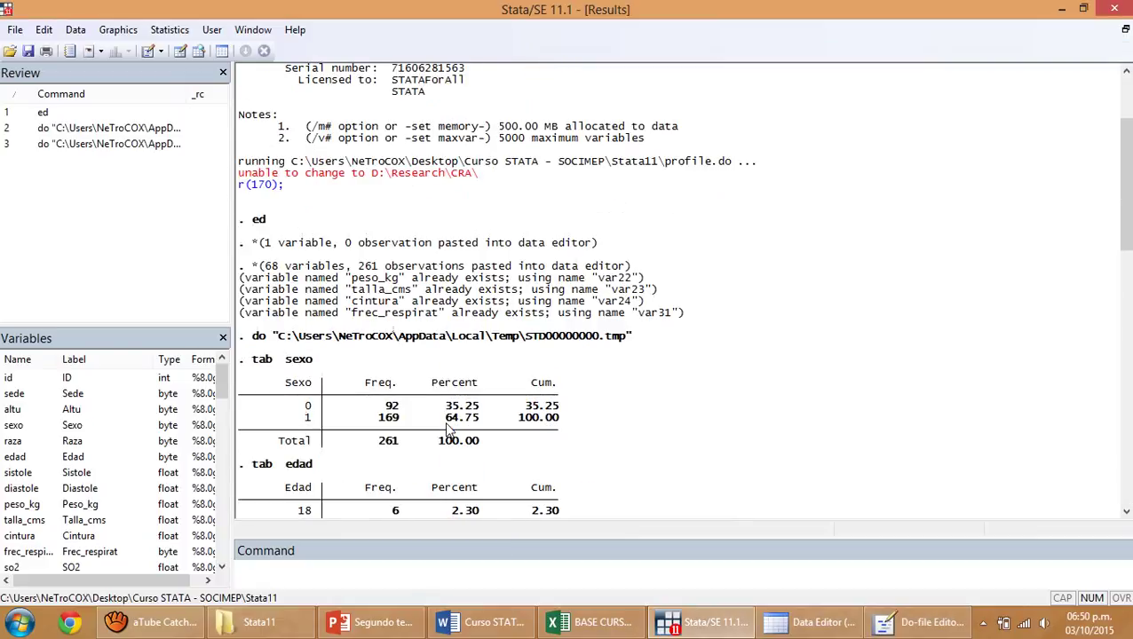
pyautogui.scroll(-20, 448, 424)
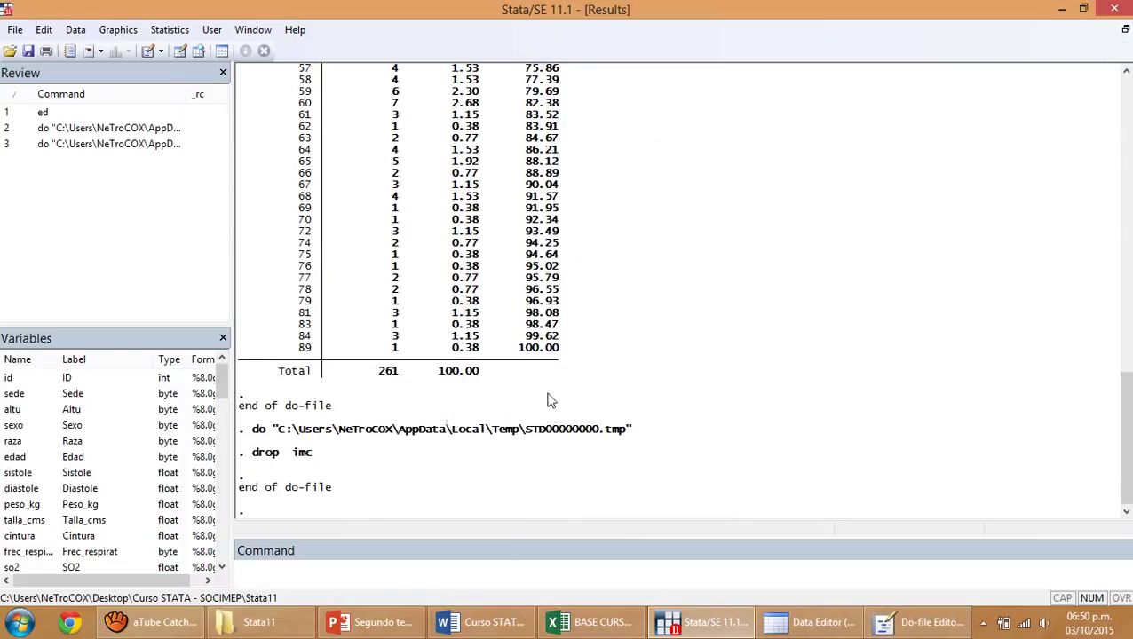
# - Return to the Do-file Editor with curso stata and close it
pyautogui.click(899, 613)
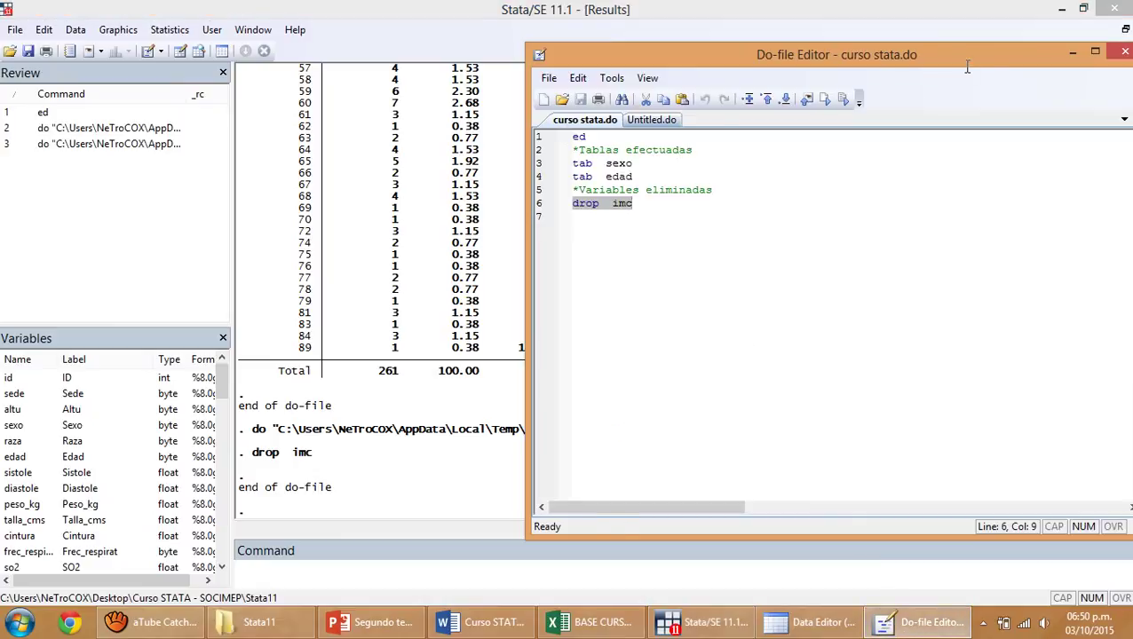
pyautogui.moveTo(964, 62); pyautogui.dragTo(757, 58)
pyautogui.click(918, 49)
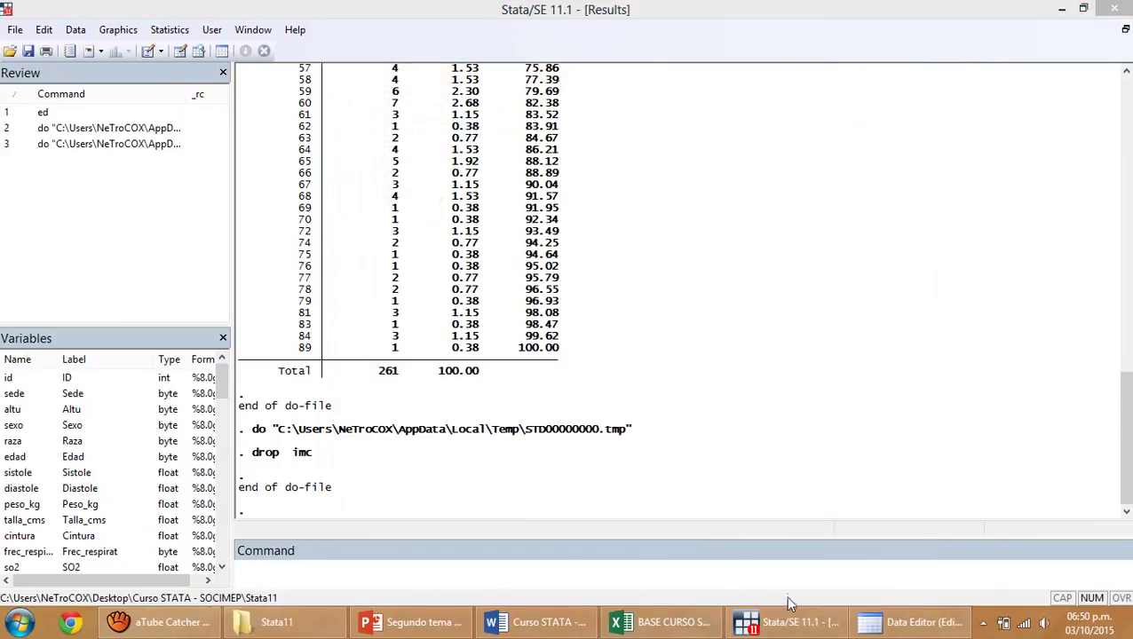
# - Switch to the Segundo tema stata presentation, show the Etiquetar variables slide in the slide show, and exit the show
pyautogui.click(415, 623)
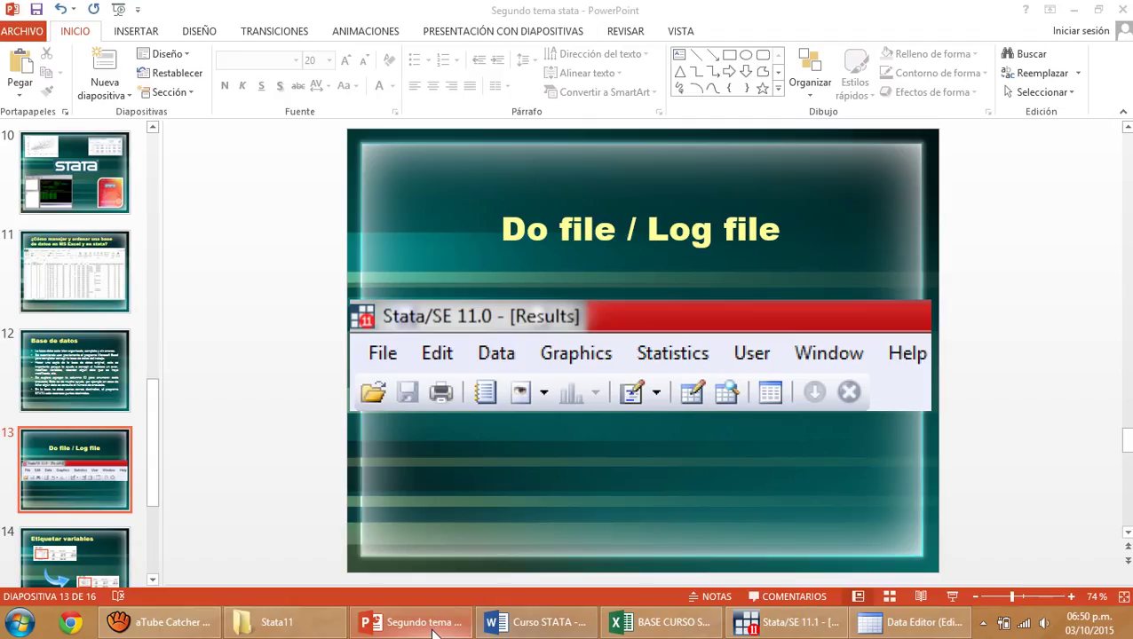
pyautogui.click(952, 597)
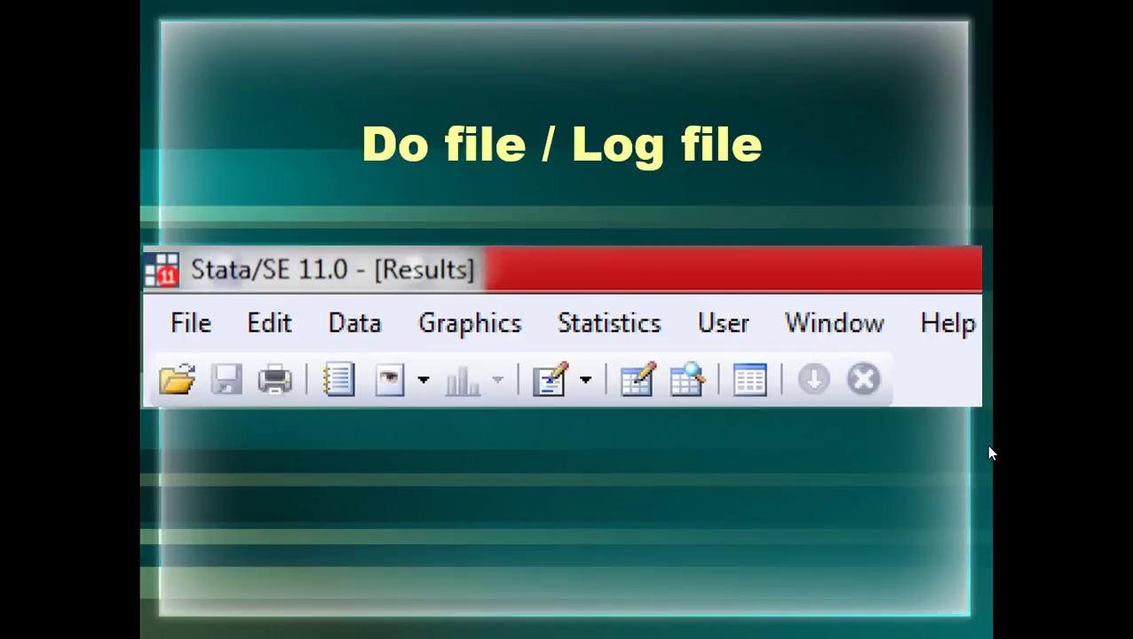
pyautogui.click(988, 448)
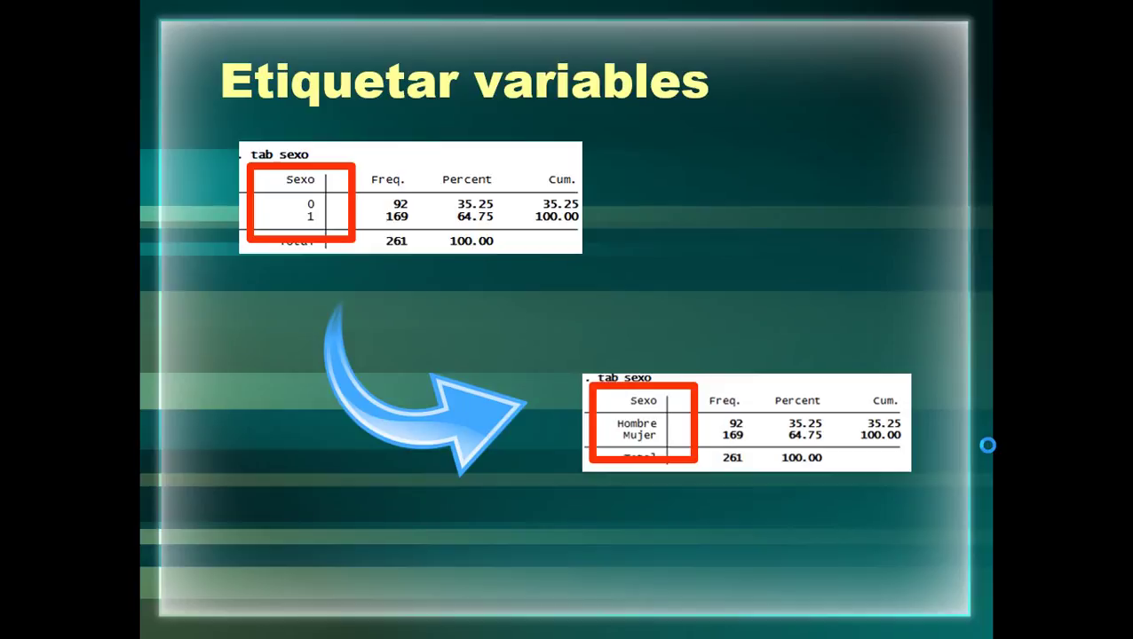
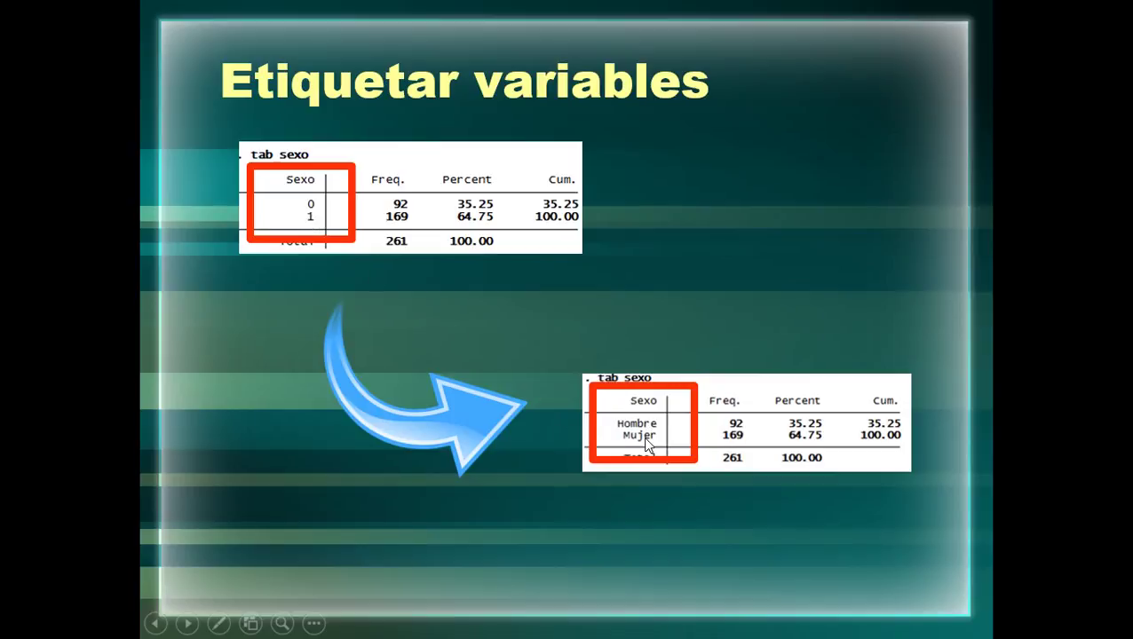
pyautogui.press('Escape')
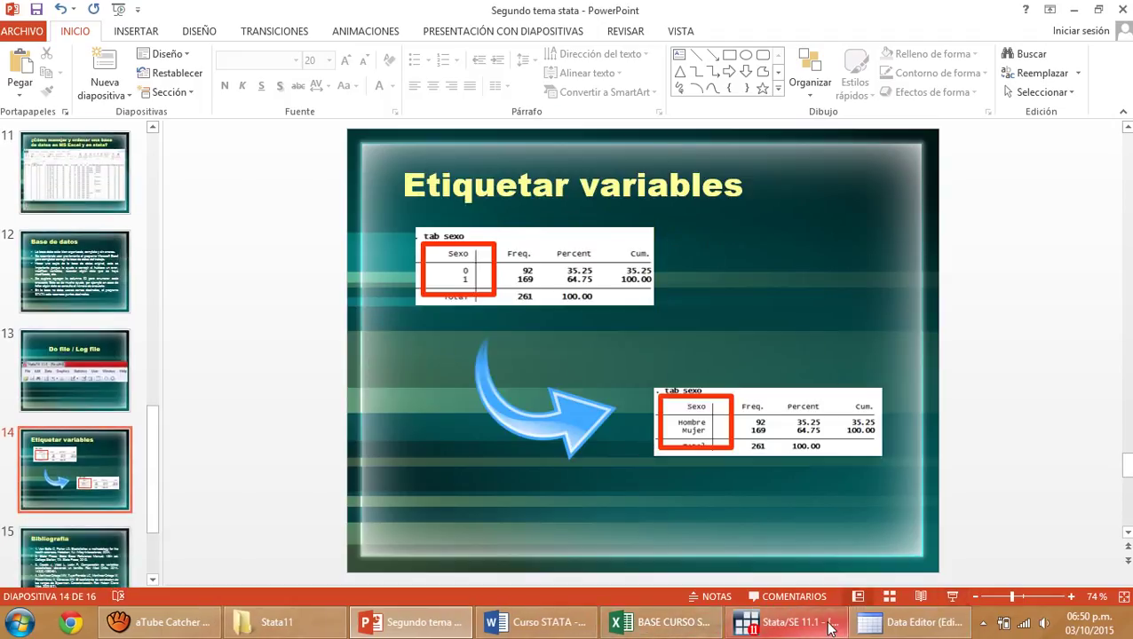
# - Close Stata's Data Editor, tabulate the variable with the command tab sexo, and point out the codes 0 and 1
pyautogui.click(884, 627)
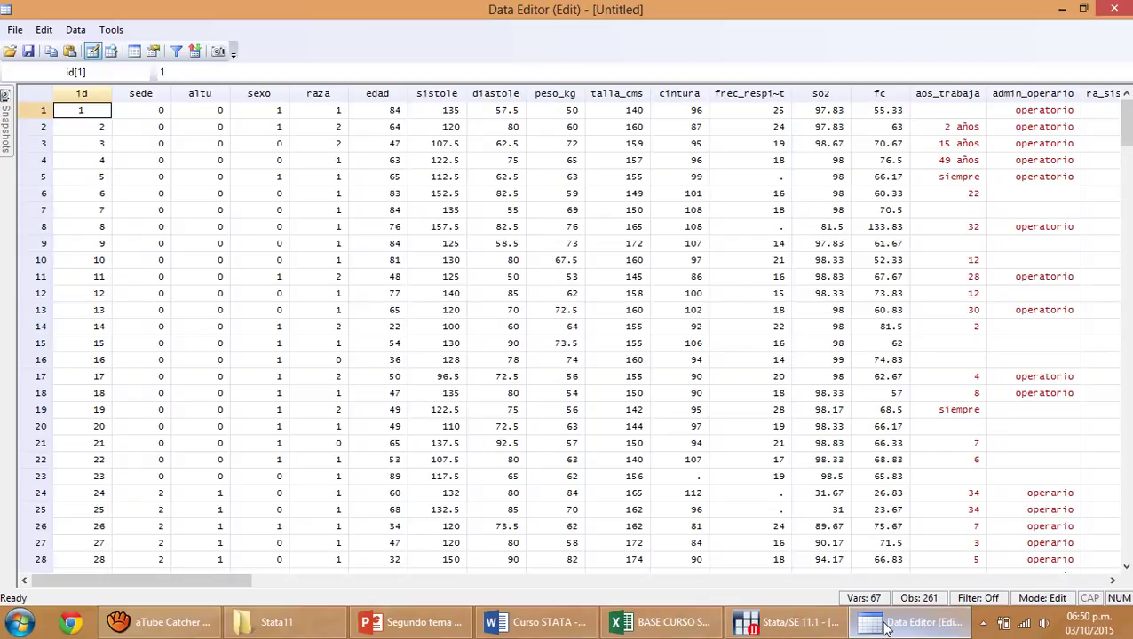
pyautogui.click(1117, 9)
pyautogui.click(848, 623)
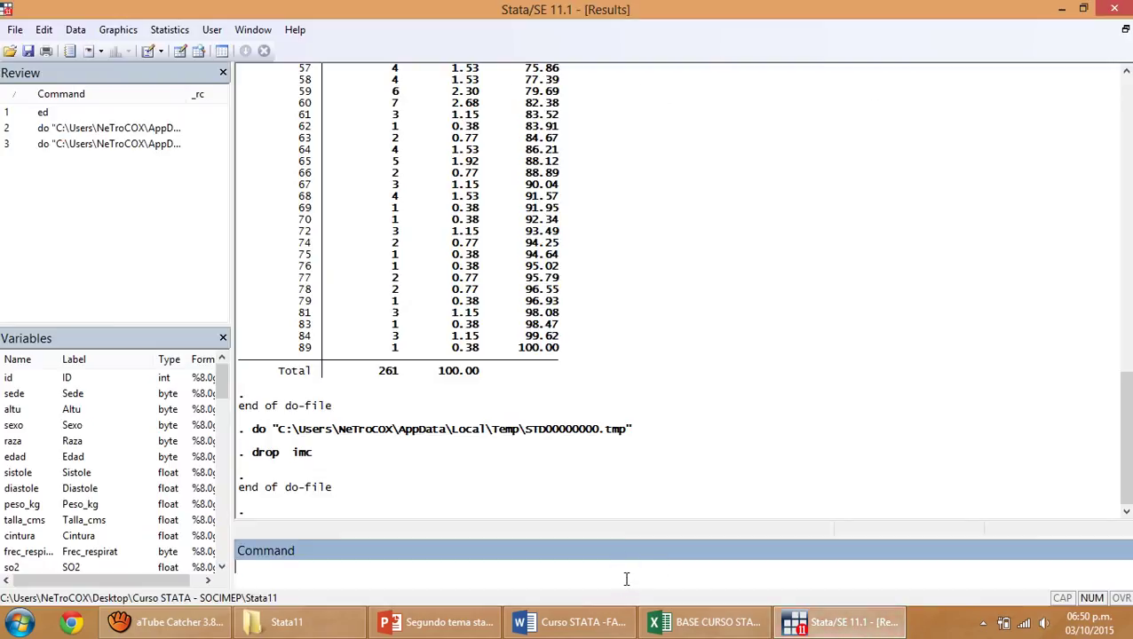
pyautogui.write('tab sexo')
pyautogui.press('Return')
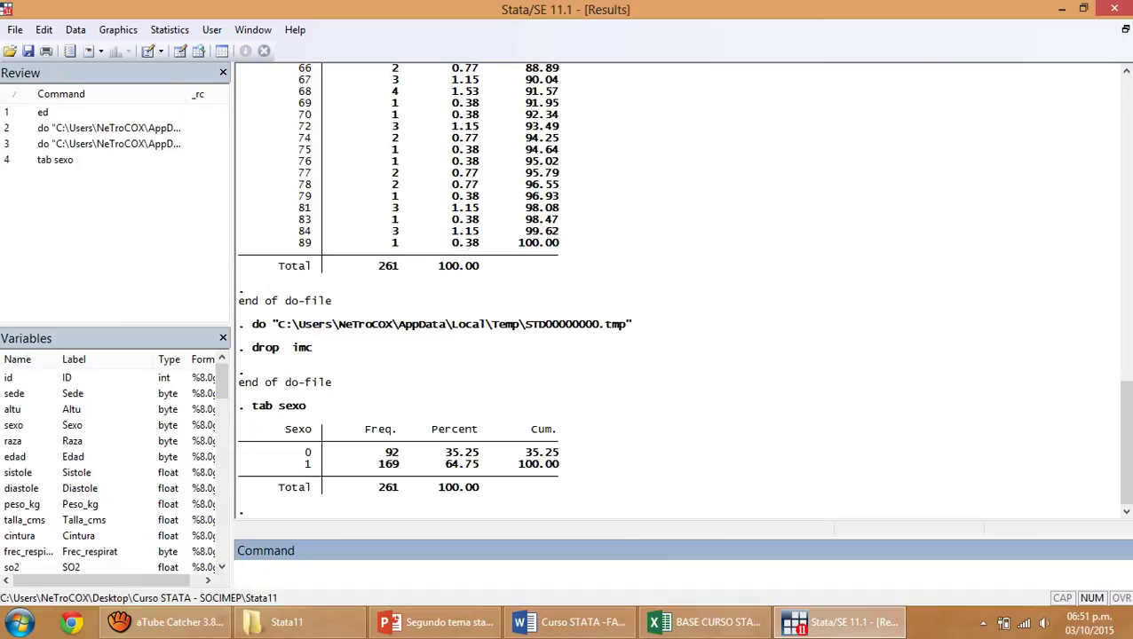
pyautogui.moveTo(299, 450); pyautogui.dragTo(312, 455)
pyautogui.click(307, 465)
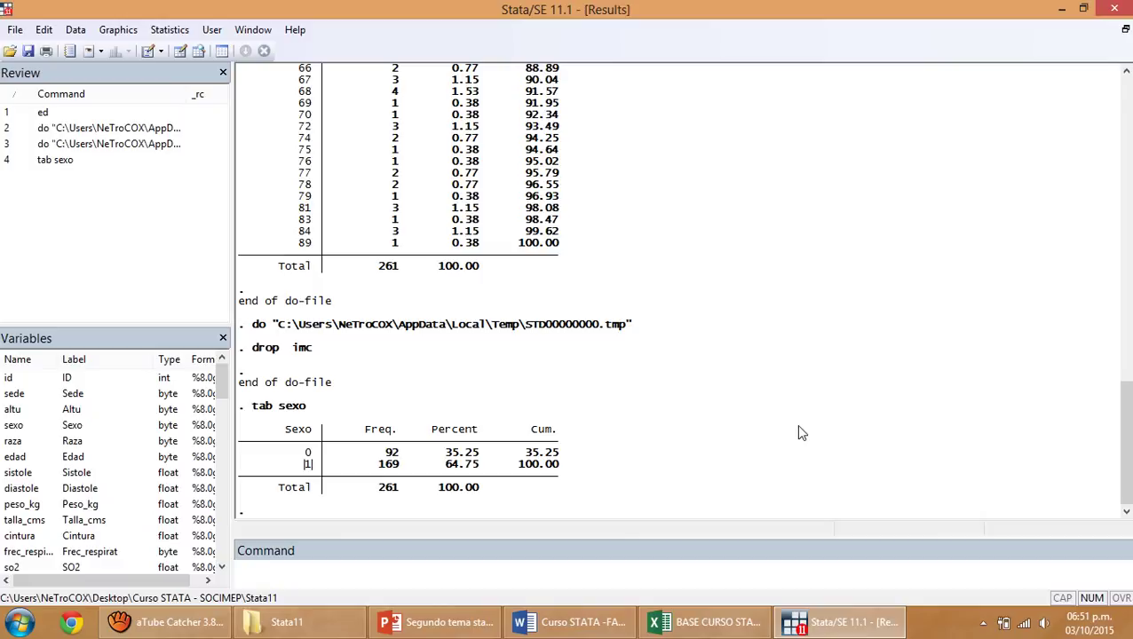
# - Open the Data Editor with the command ed and open the properties of the variable sexo
pyautogui.click(755, 575)
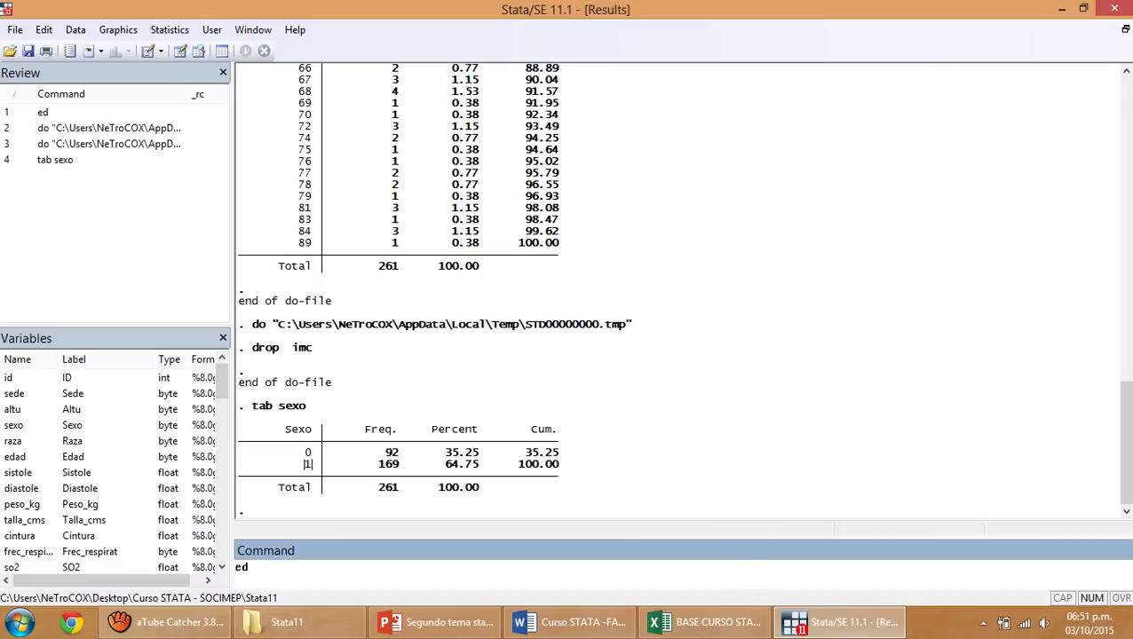
pyautogui.write('ed')
pyautogui.press('Return')
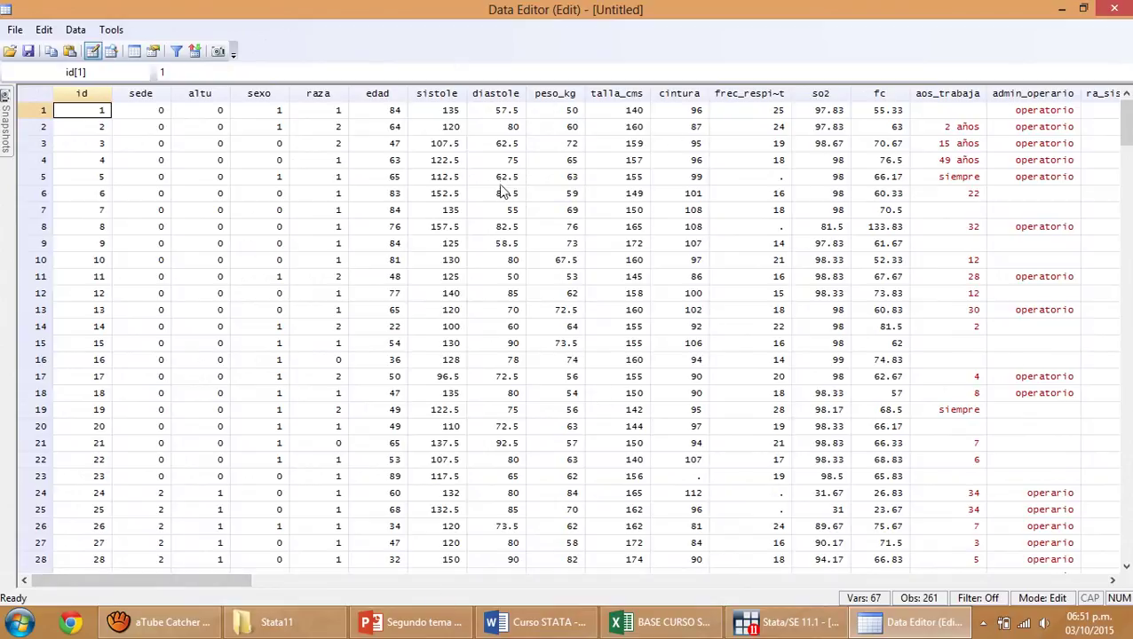
pyautogui.click(259, 94)
pyautogui.doubleClick(259, 96)
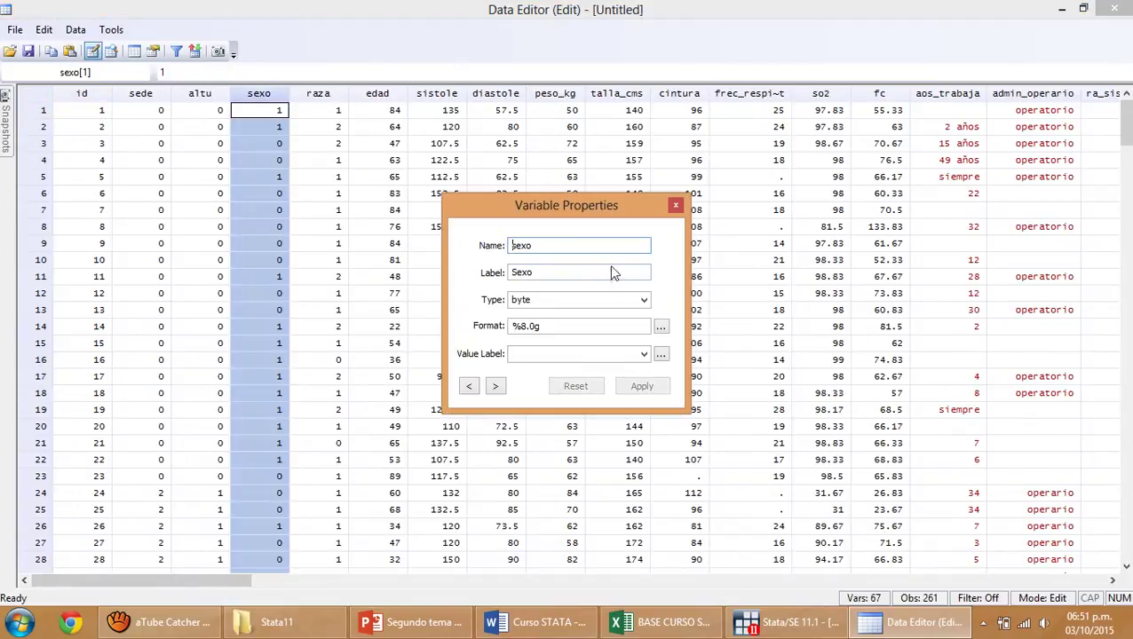
# - Create a value label named sexo and define the value 0 as Masculino
pyautogui.click(660, 356)
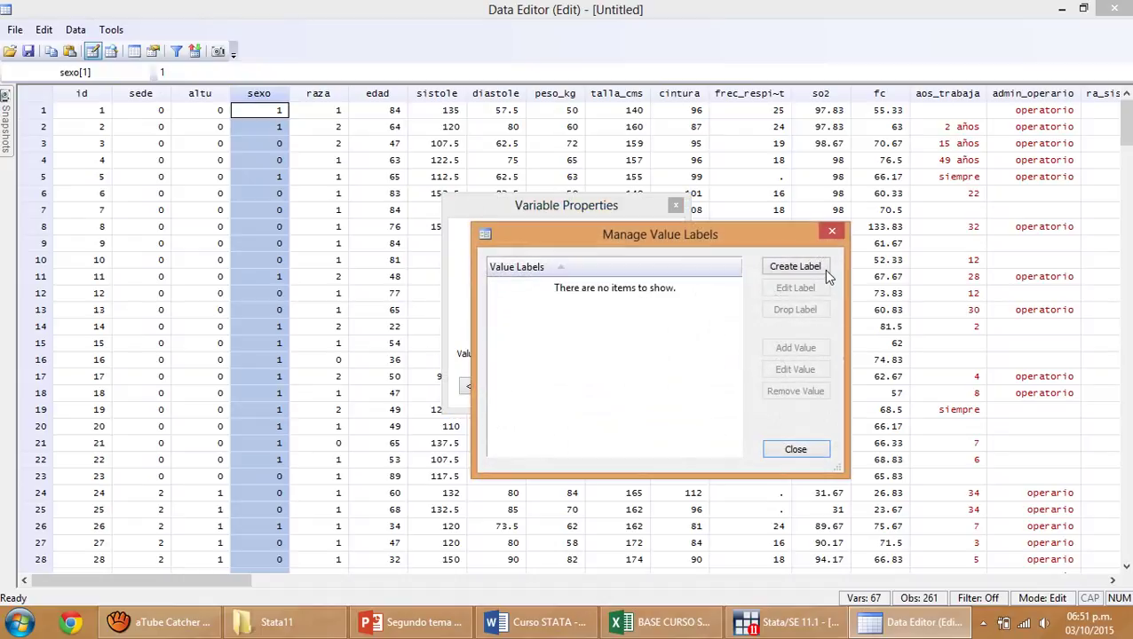
pyautogui.click(796, 267)
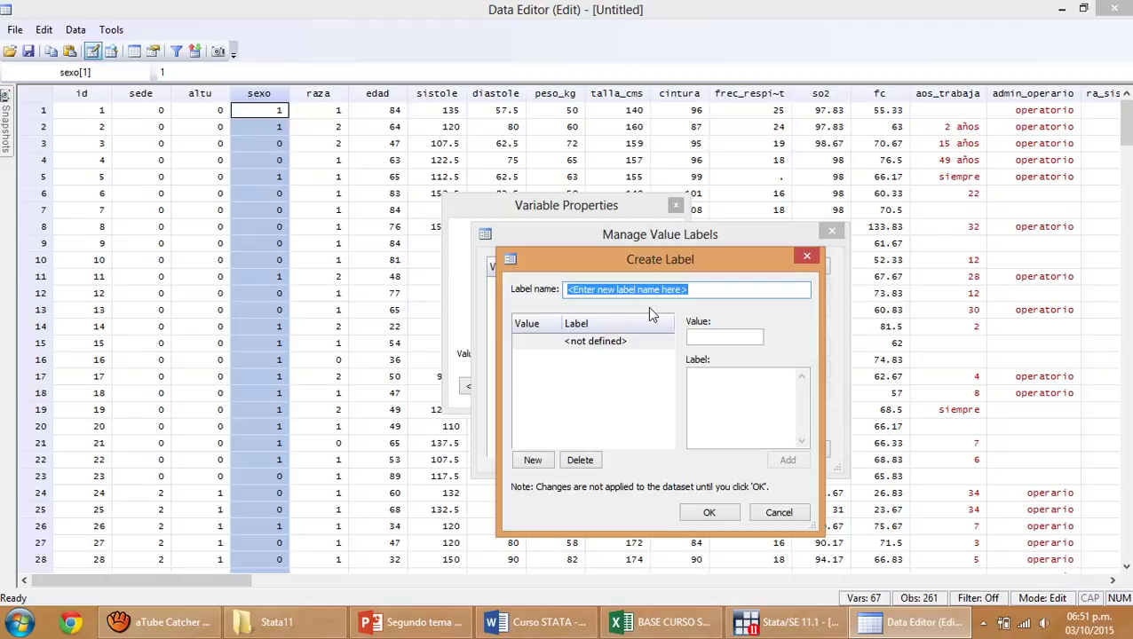
pyautogui.write('sexo')
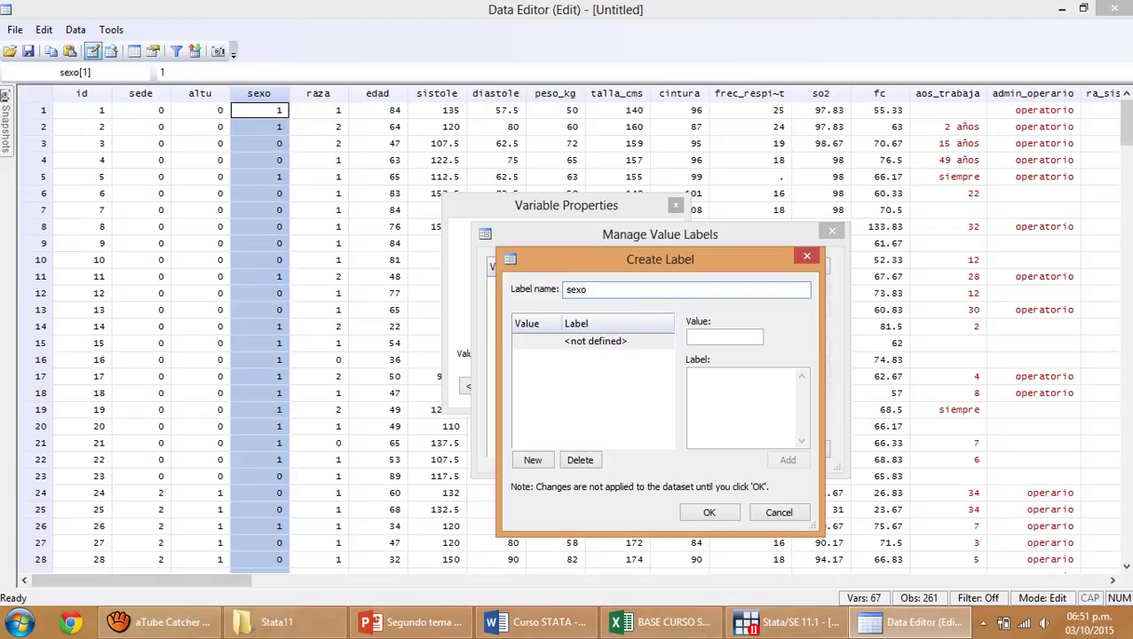
pyautogui.click(735, 340)
pyautogui.write('0')
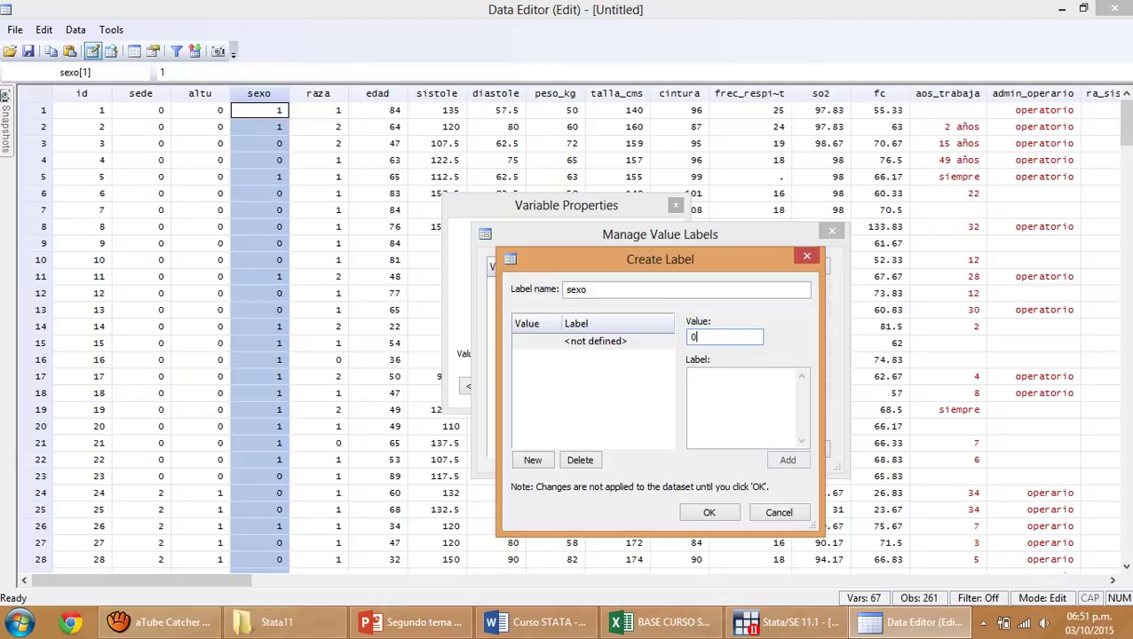
pyautogui.click(752, 394)
pyautogui.write('Ma')
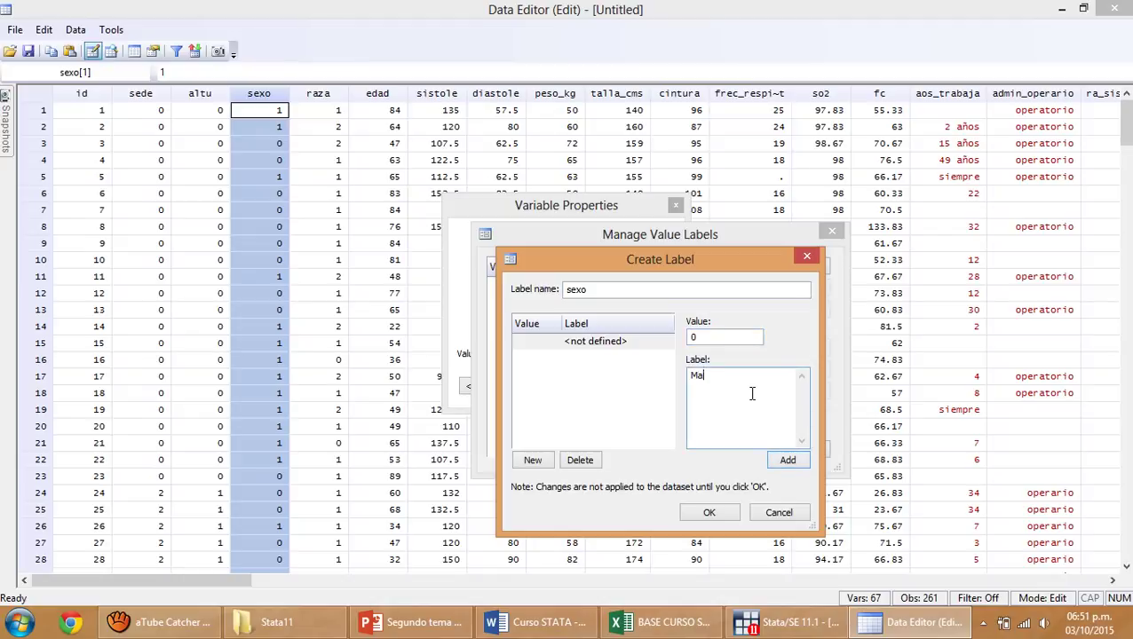
pyautogui.write('sculino')
pyautogui.click(787, 460)
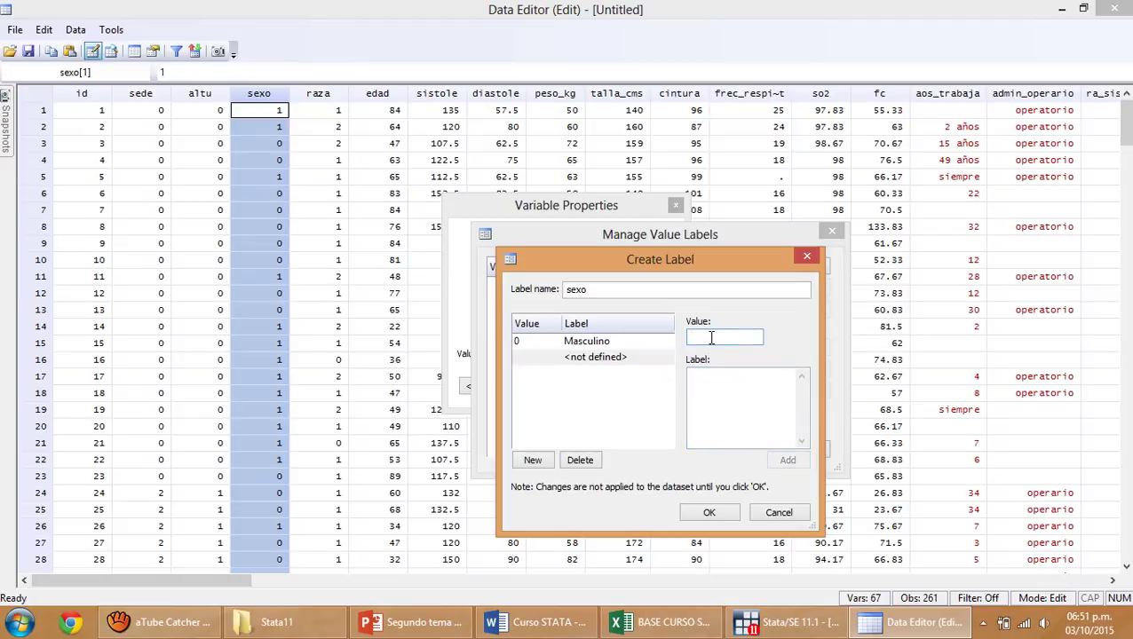
# - Define the value 1 as Femenino in the sexo label, save it and close the value label manager
pyautogui.write('1')
pyautogui.click(722, 383)
pyautogui.write('Femeni')
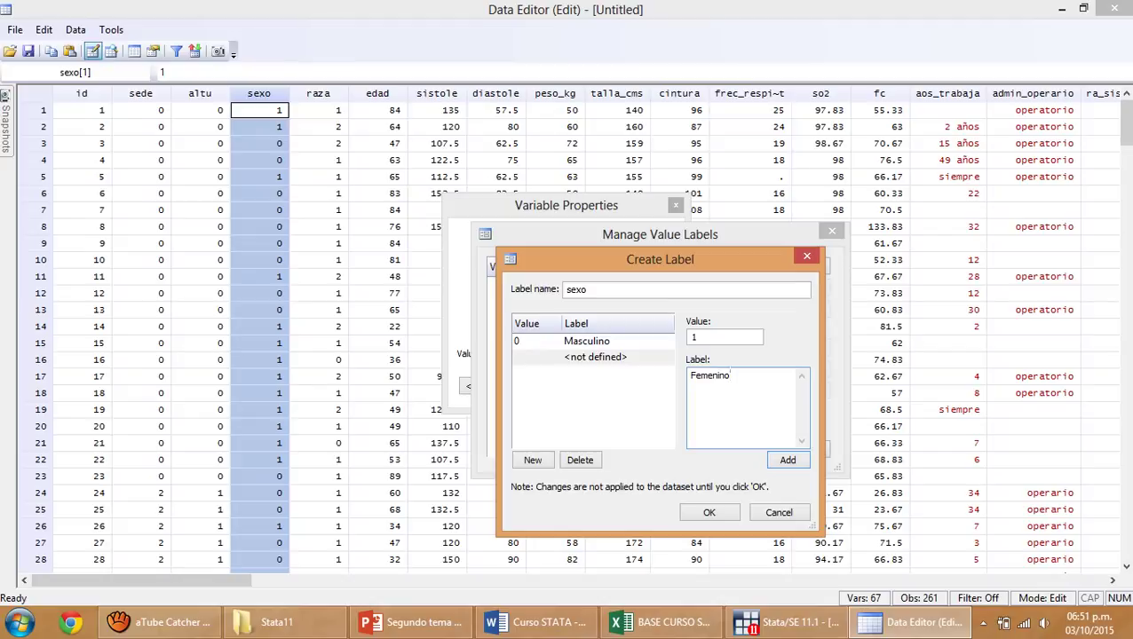
pyautogui.write('no')
pyautogui.click(787, 460)
pyautogui.click(708, 512)
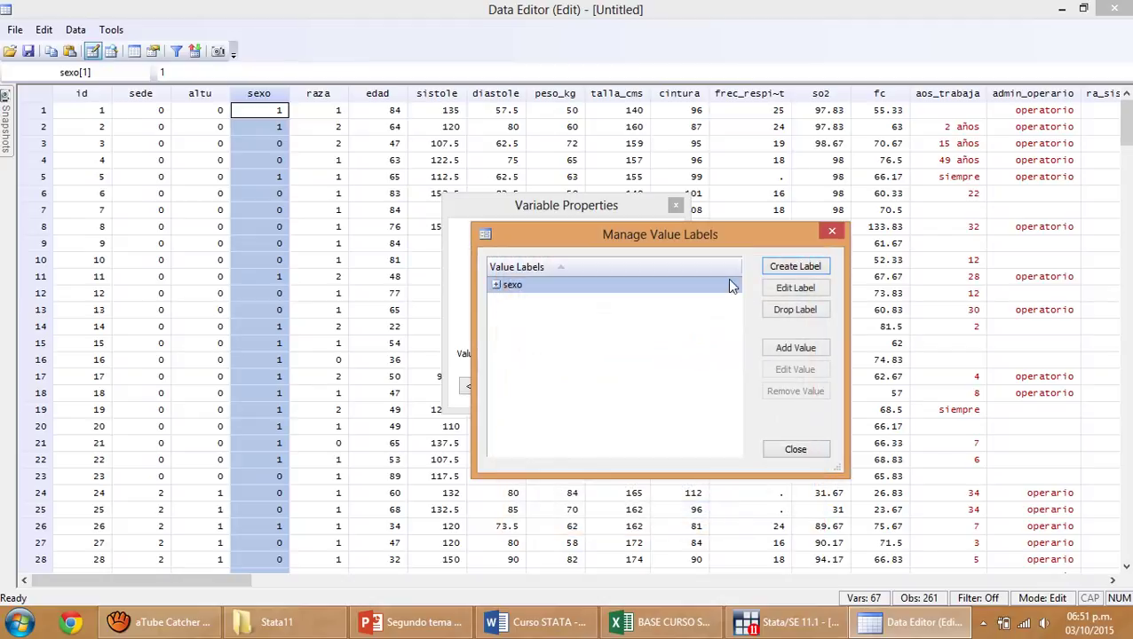
pyautogui.click(832, 232)
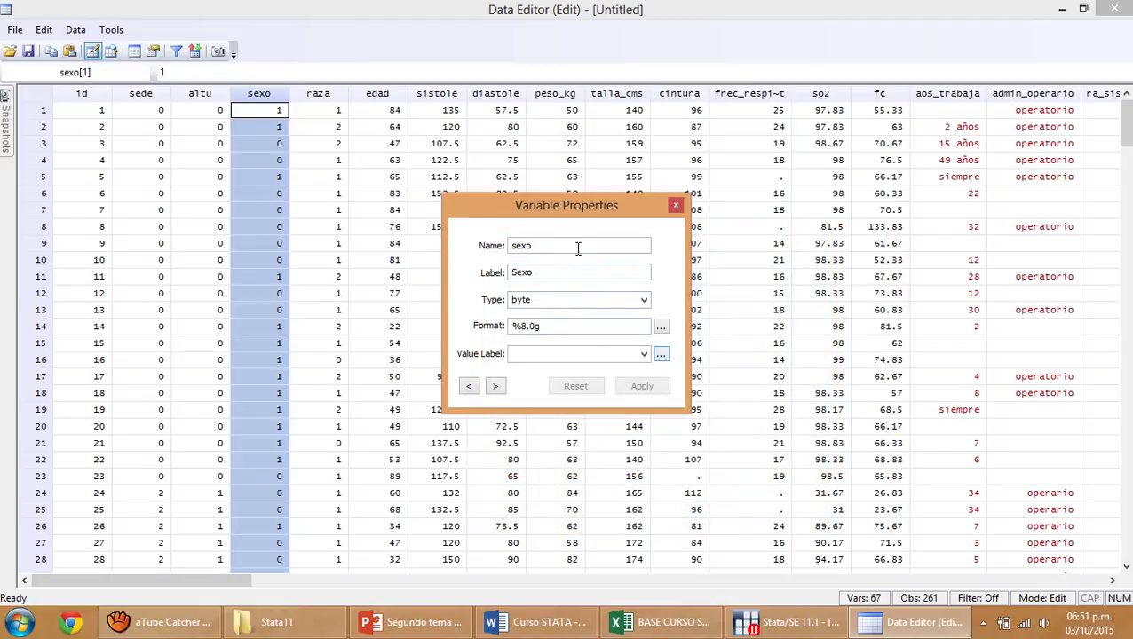
# - Assign the value label sexo to the variable sexo, apply it and check the labelled cells in the column
pyautogui.click(643, 354)
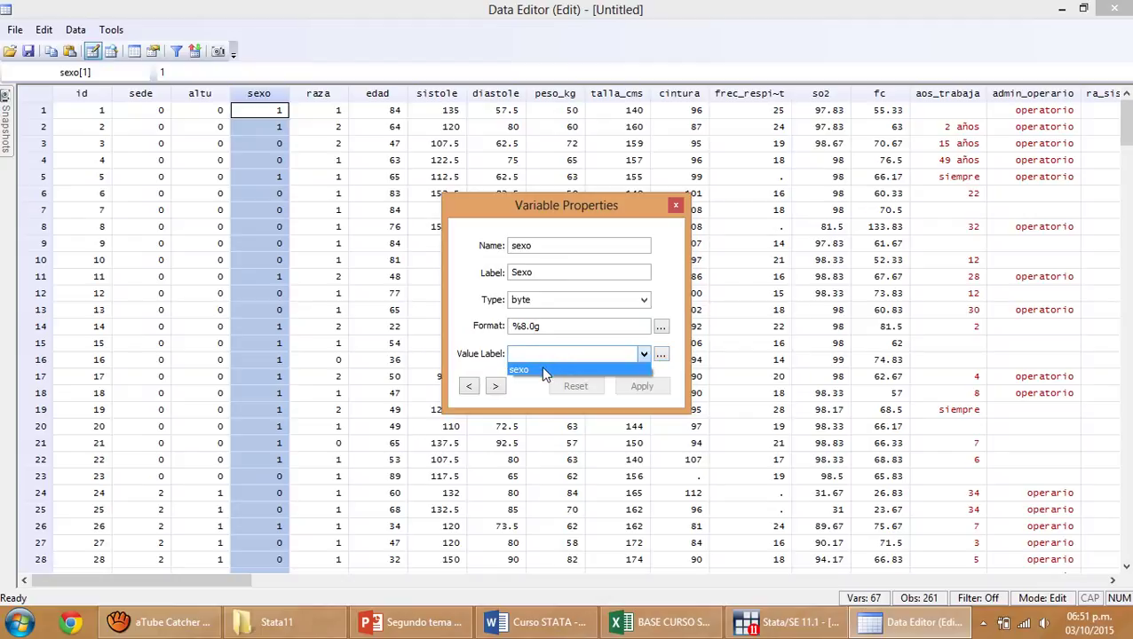
pyautogui.click(543, 371)
pyautogui.click(641, 387)
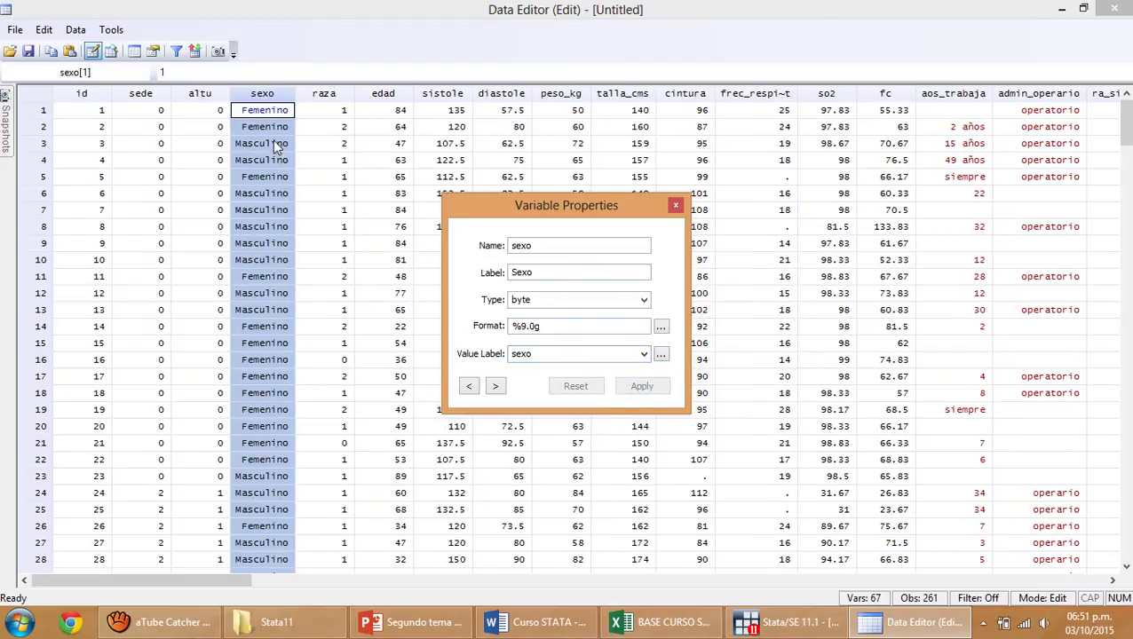
pyautogui.click(664, 205)
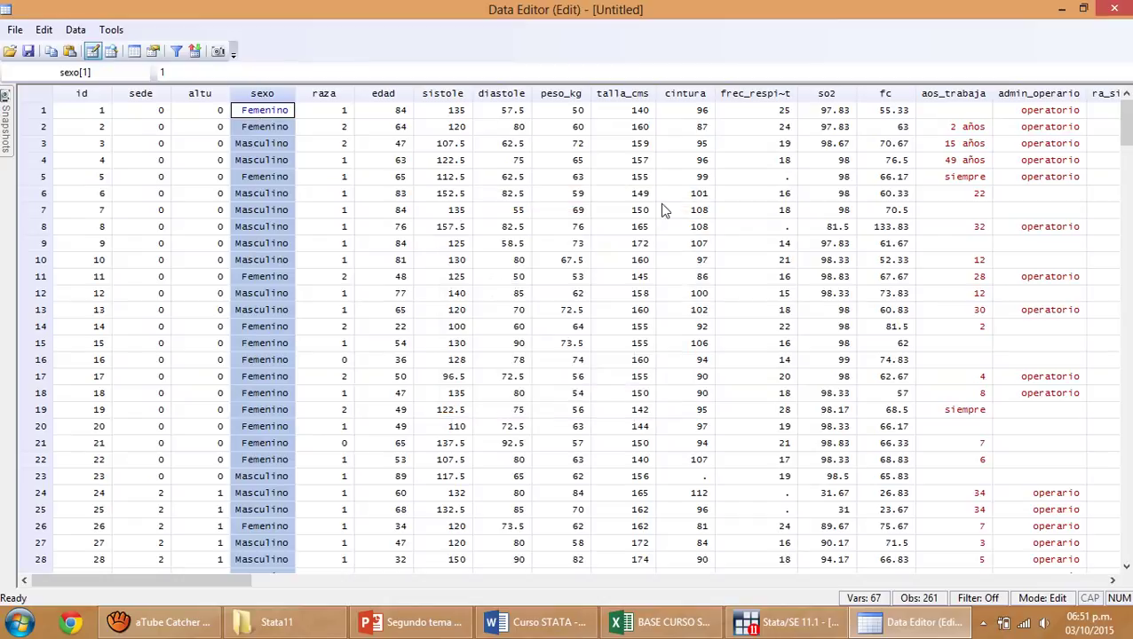
pyautogui.click(264, 259)
pyautogui.click(264, 326)
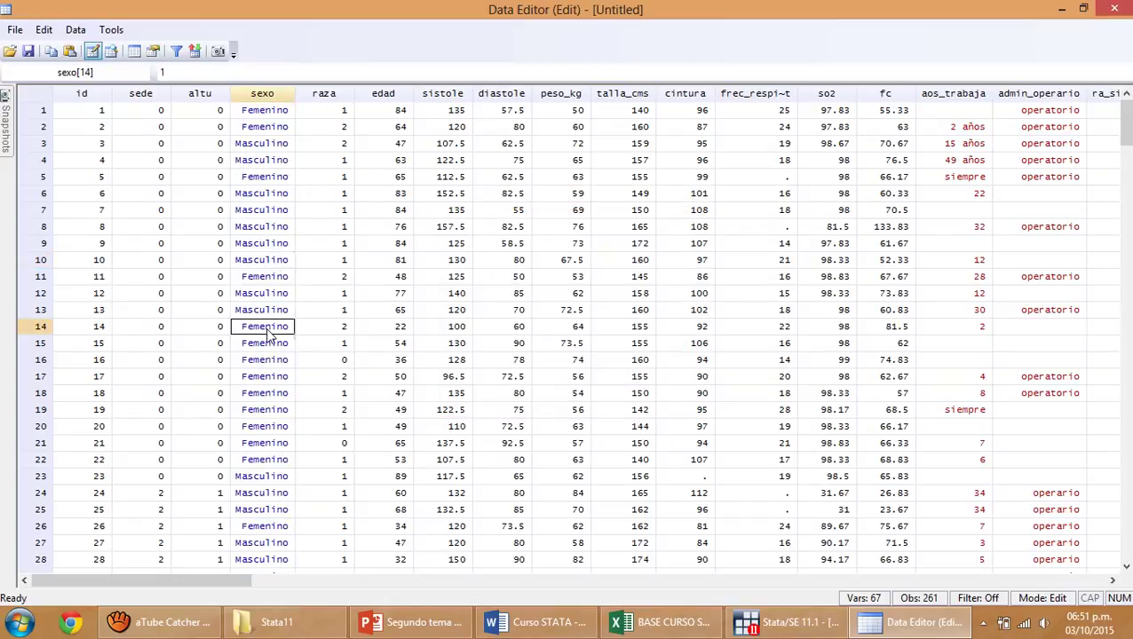
# - Close the Data Editor, tabulate the variable again with tab sexo, and point out the Masculino and Femenino rows
pyautogui.click(1117, 11)
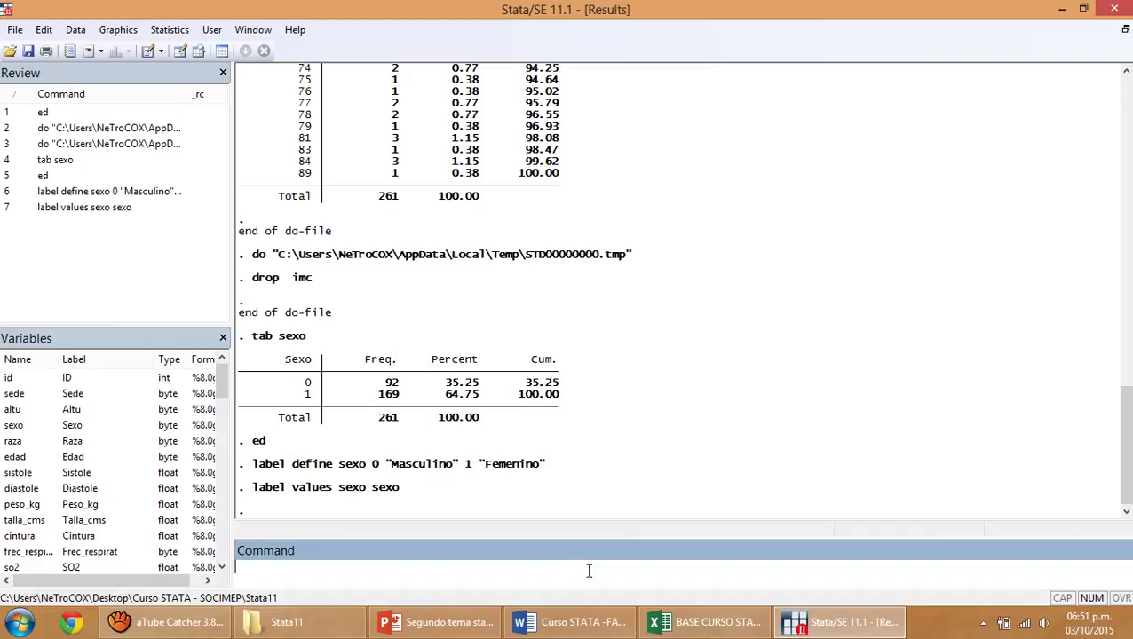
pyautogui.click(589, 571)
pyautogui.write('tab sexo')
pyautogui.press('Return')
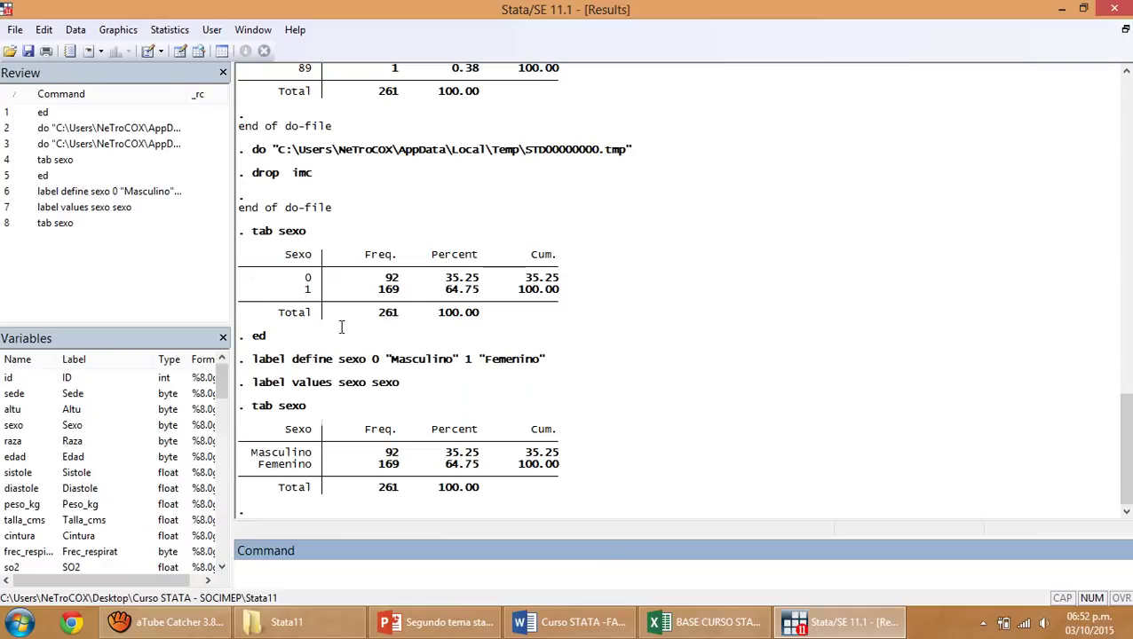
pyautogui.moveTo(271, 454); pyautogui.dragTo(292, 473)
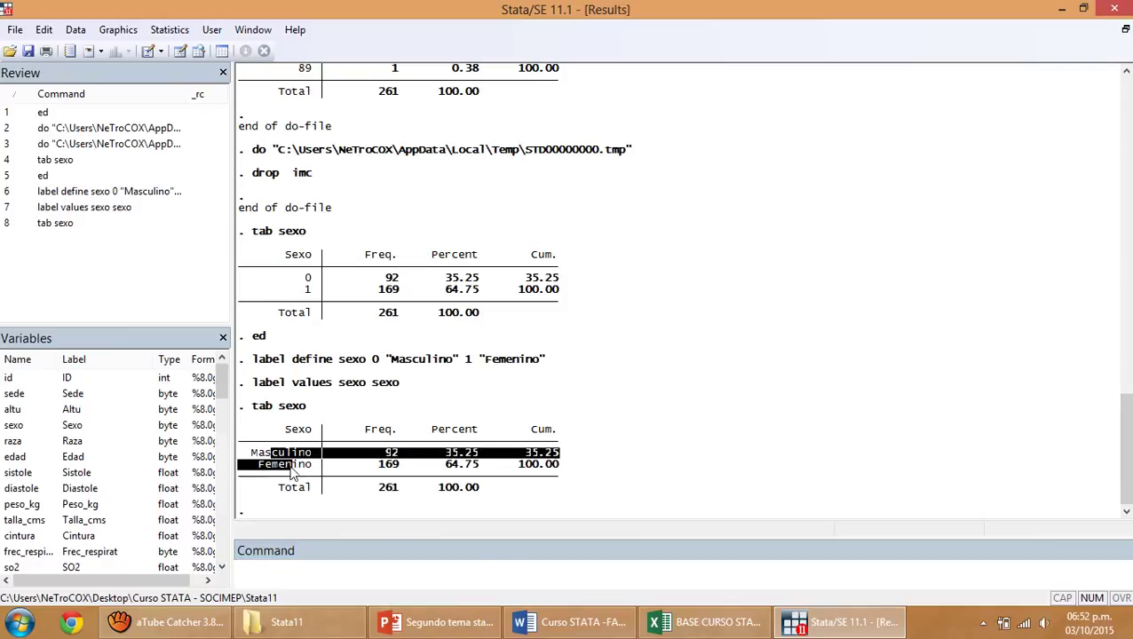
pyautogui.click(534, 563)
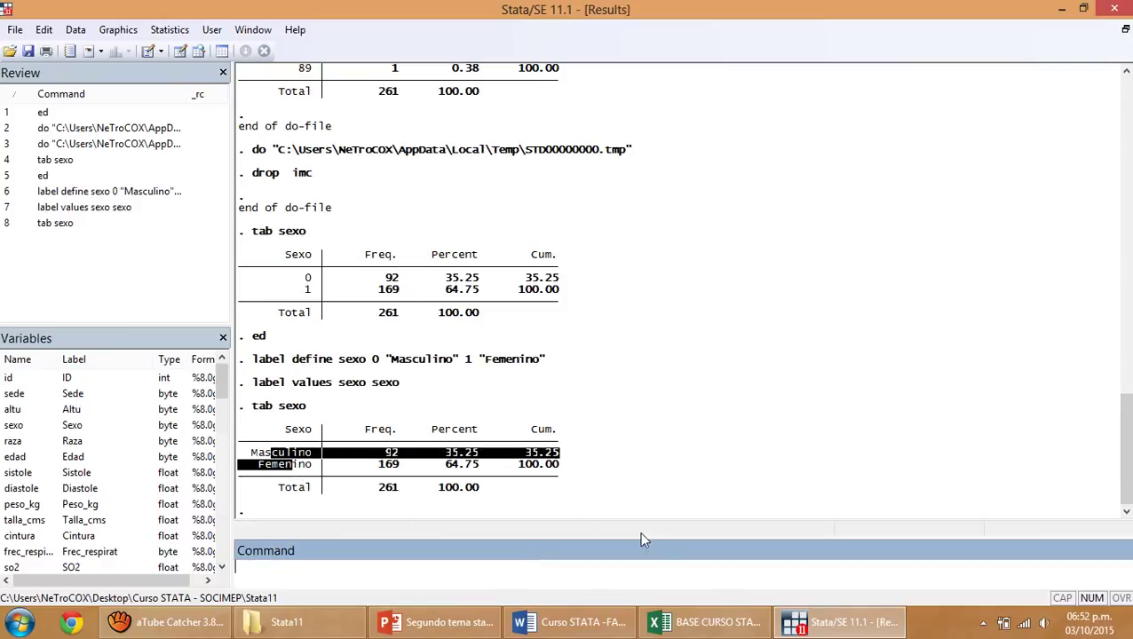
pyautogui.click(619, 450)
pyautogui.click(462, 572)
pyautogui.click(588, 363)
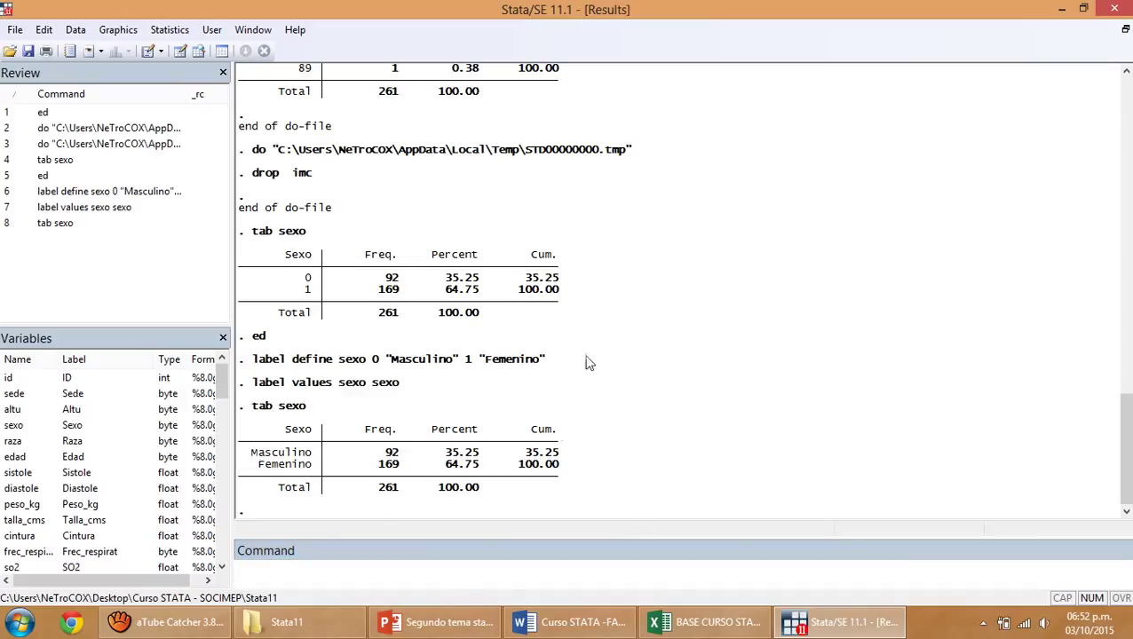
# - Tabulate the smoking variable with the command tab fuma
pyautogui.click(477, 572)
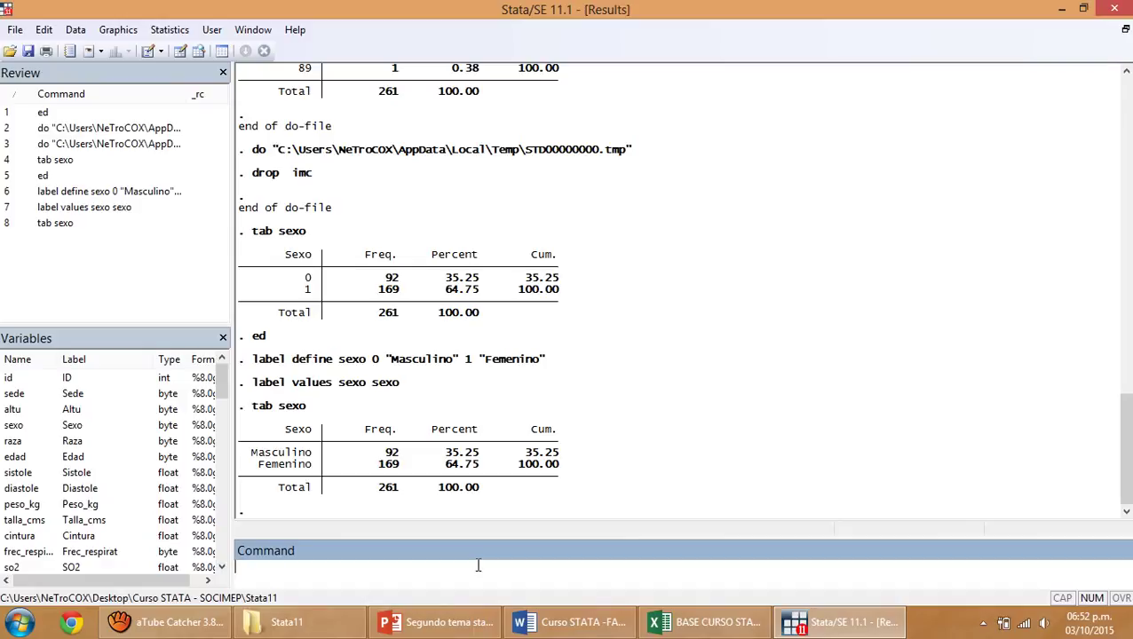
pyautogui.write('tab fuma')
pyautogui.press('Return')
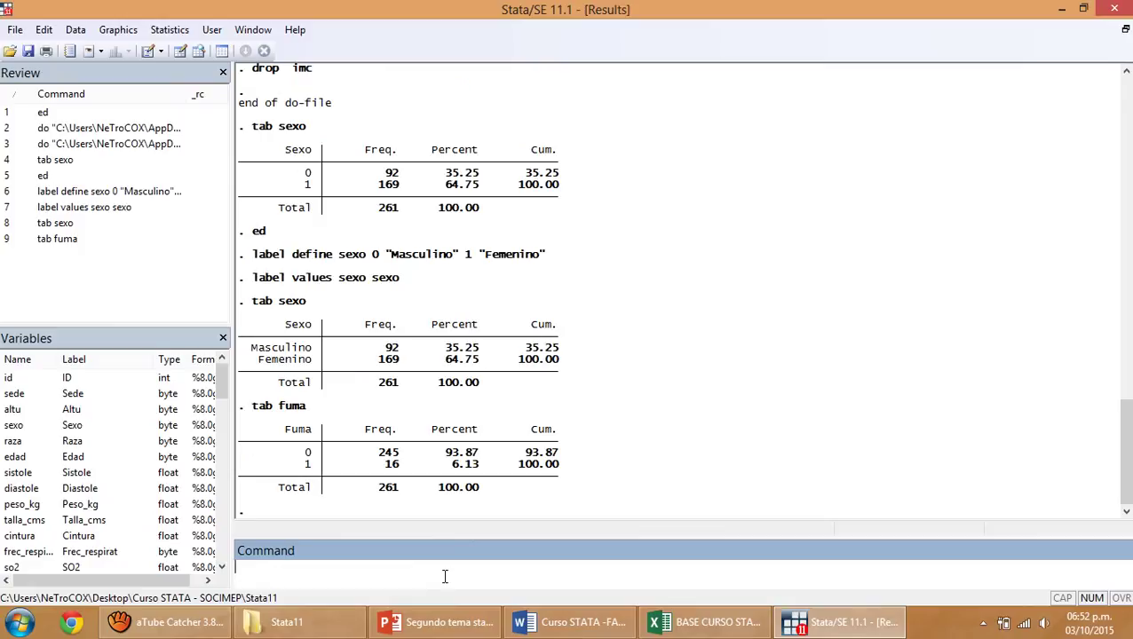
# - Open the Data Editor with the command ed and open the properties of the variable fuma
pyautogui.write('ed')
pyautogui.press('Return')
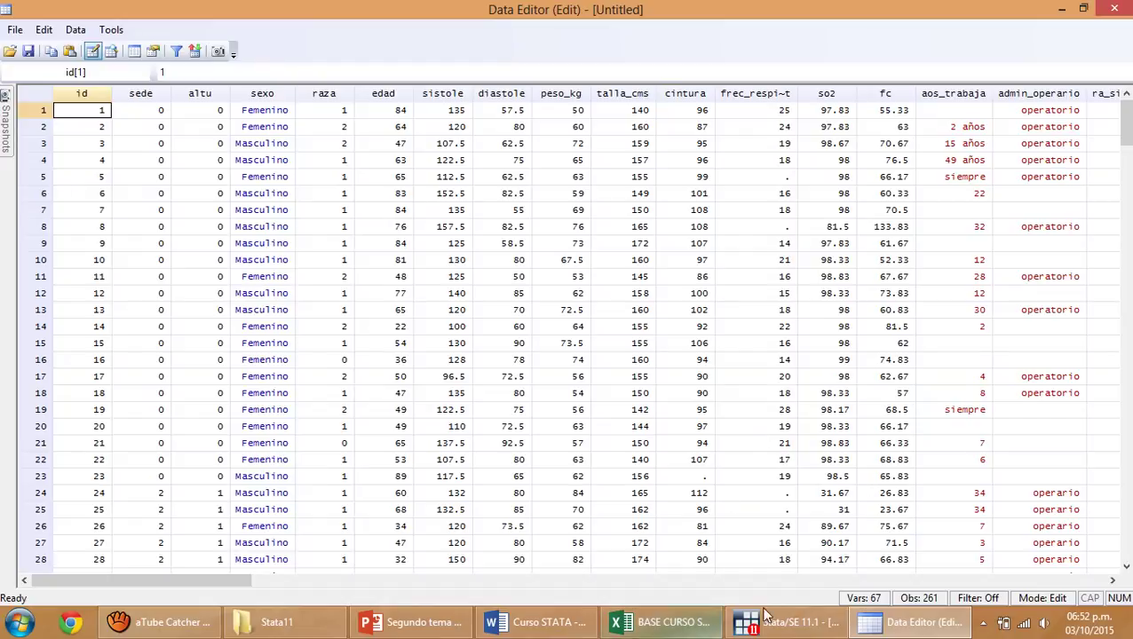
pyautogui.click(216, 96)
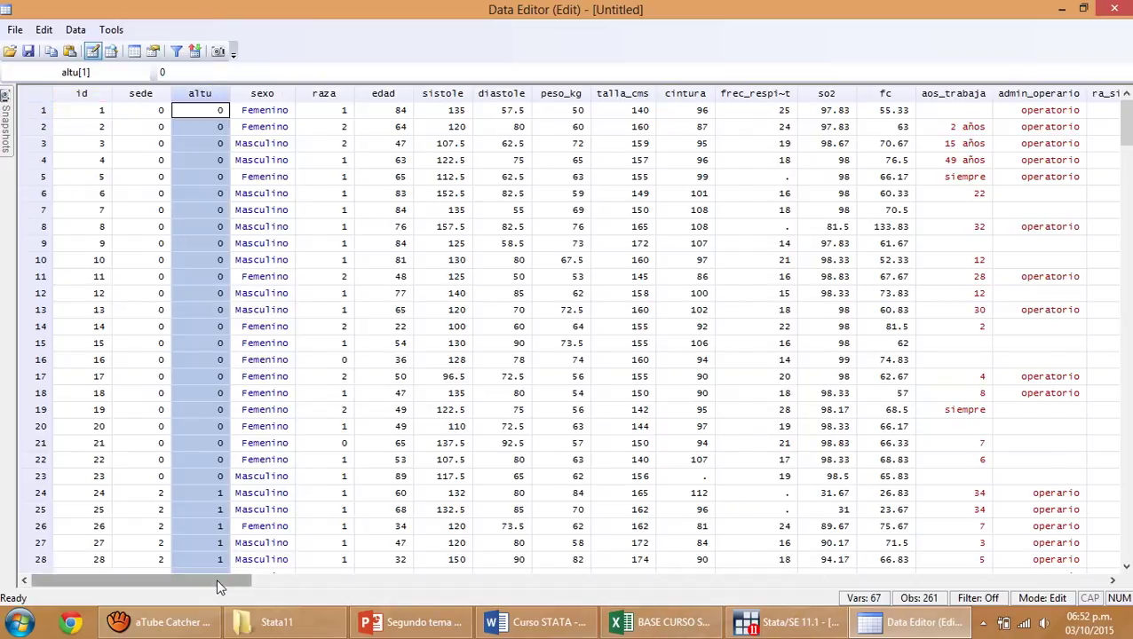
pyautogui.moveTo(215, 579); pyautogui.dragTo(781, 580)
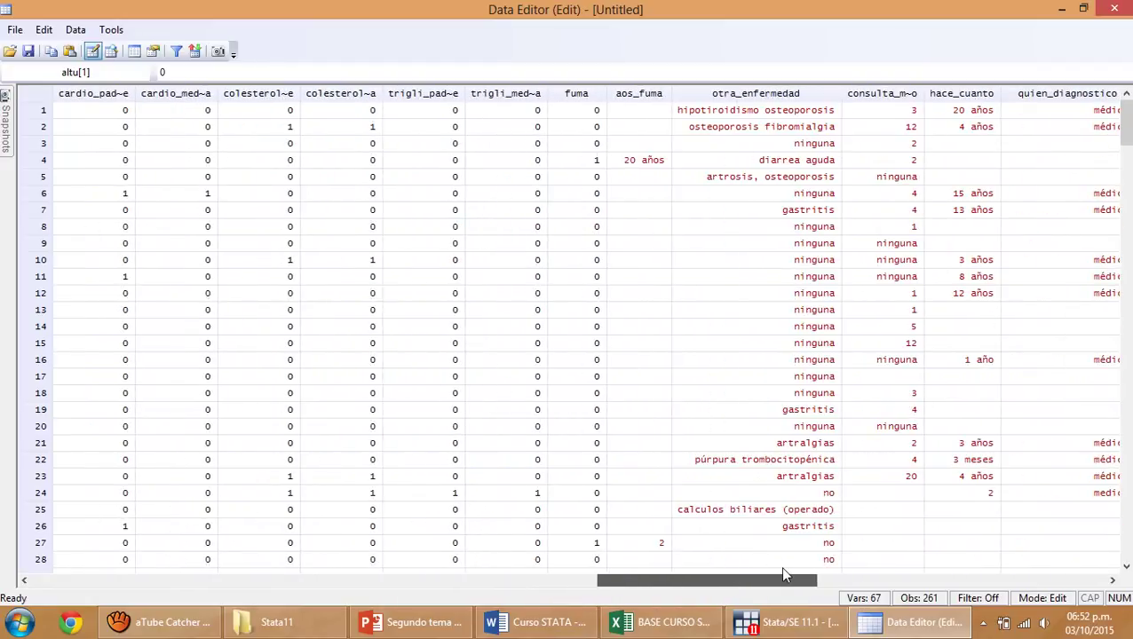
pyautogui.rightClick(568, 95)
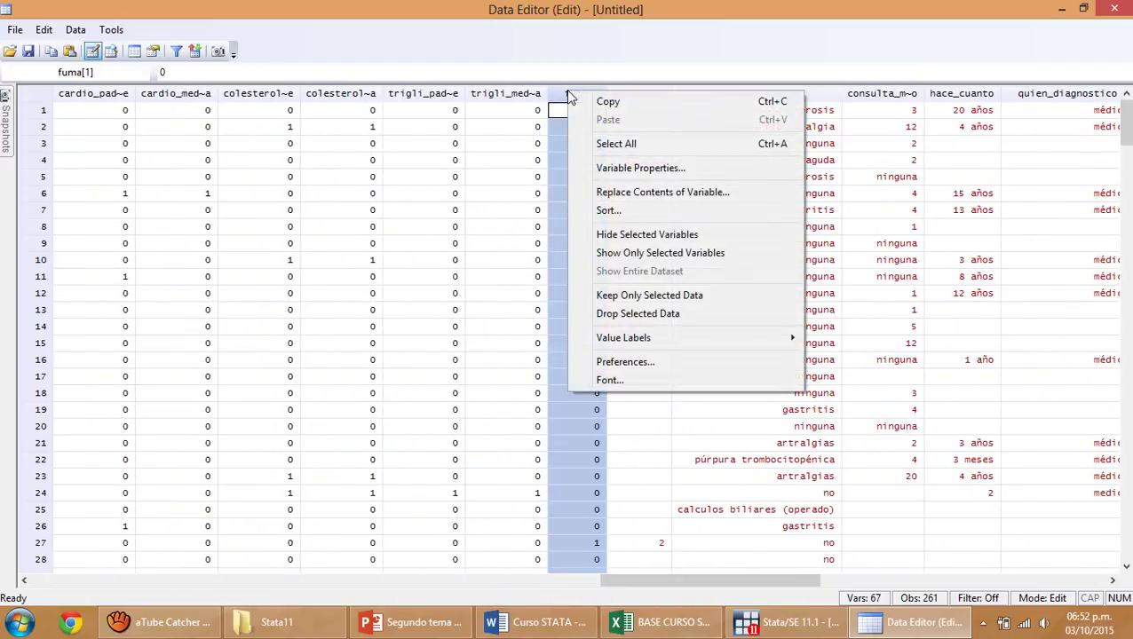
pyautogui.click(640, 167)
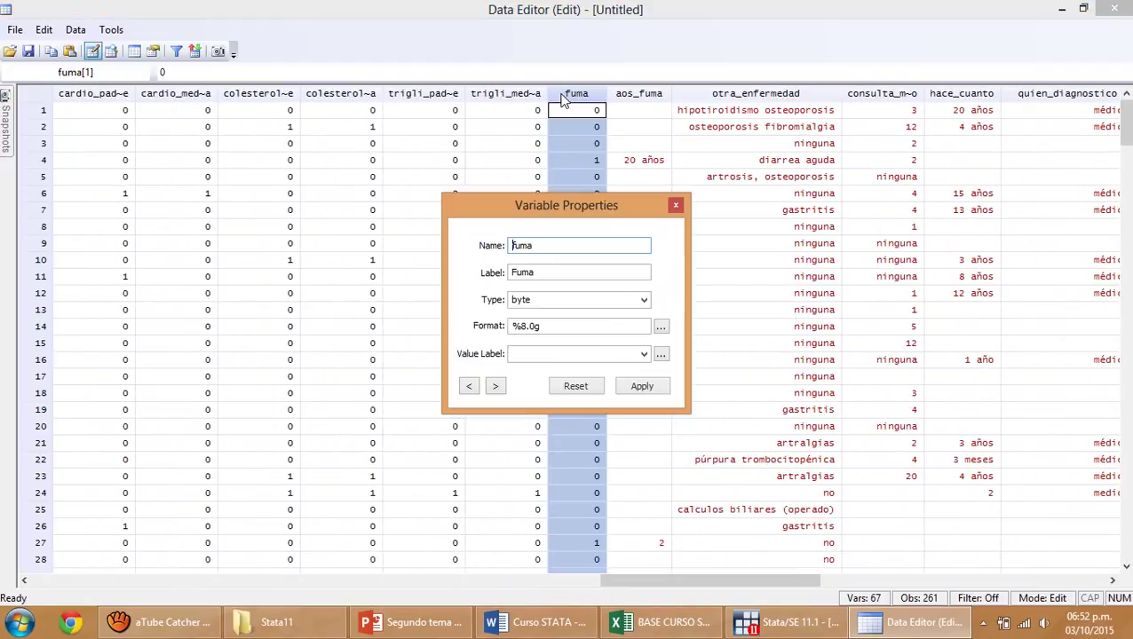
# - Create a value label named fuma and define the value 0 as NO FUMA
pyautogui.click(660, 353)
pyautogui.click(790, 264)
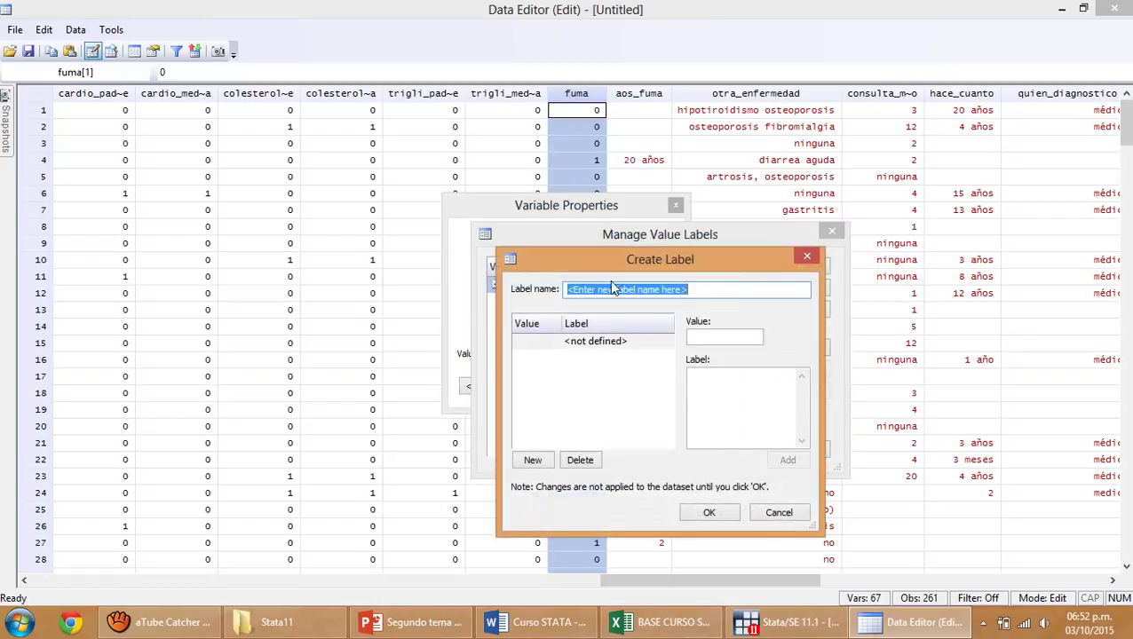
pyautogui.write('fuma')
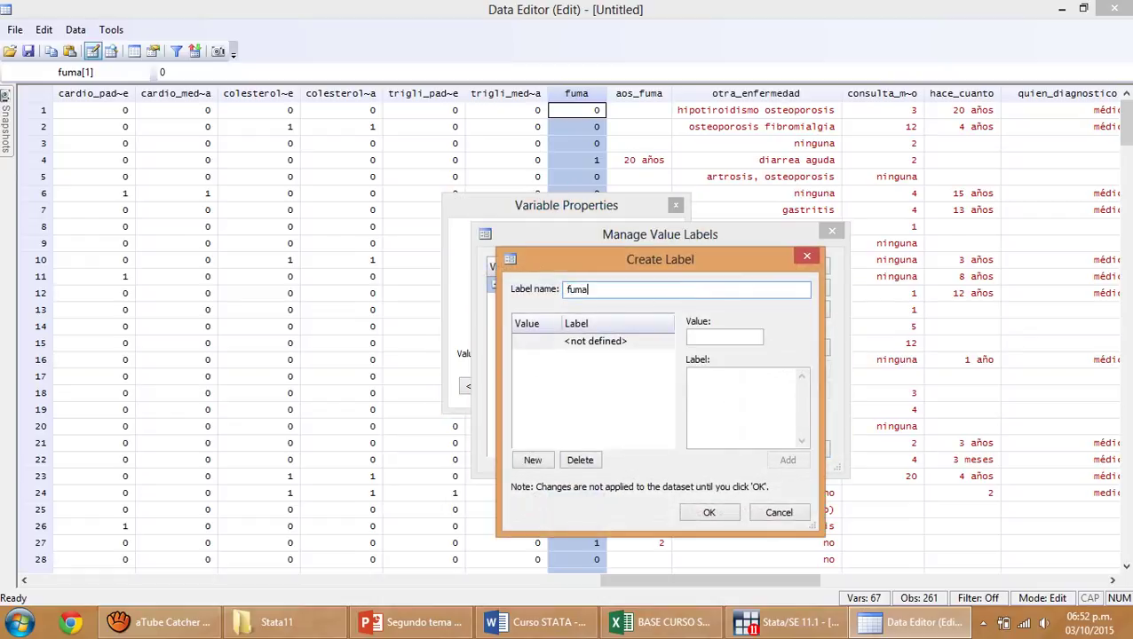
pyautogui.click(702, 338)
pyautogui.write('0')
pyautogui.press('Tab')
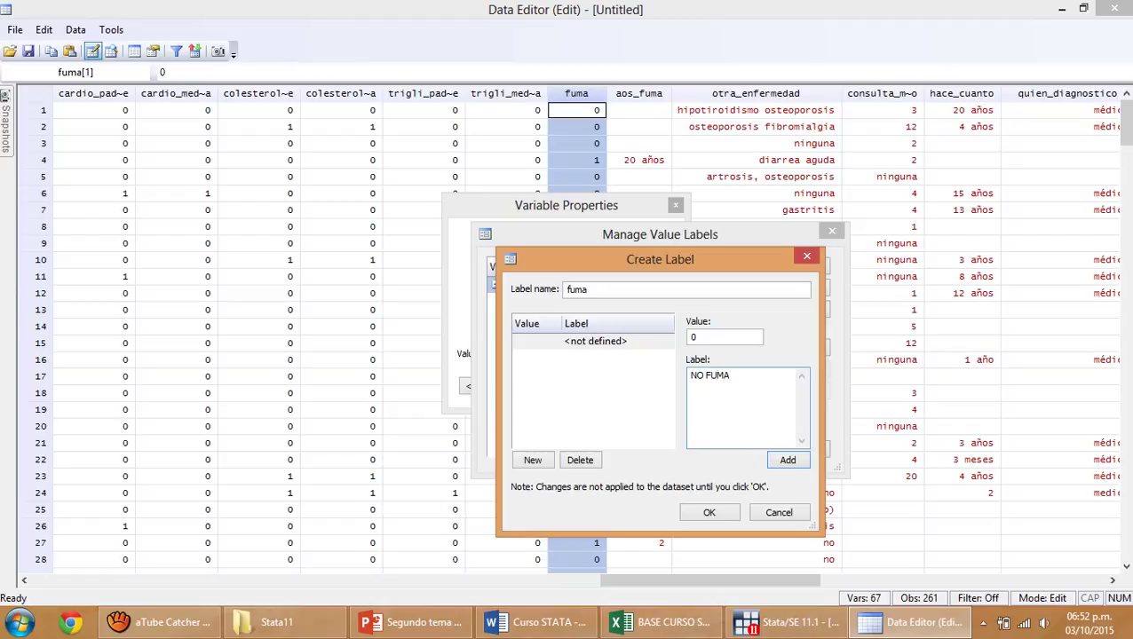
pyautogui.click(787, 460)
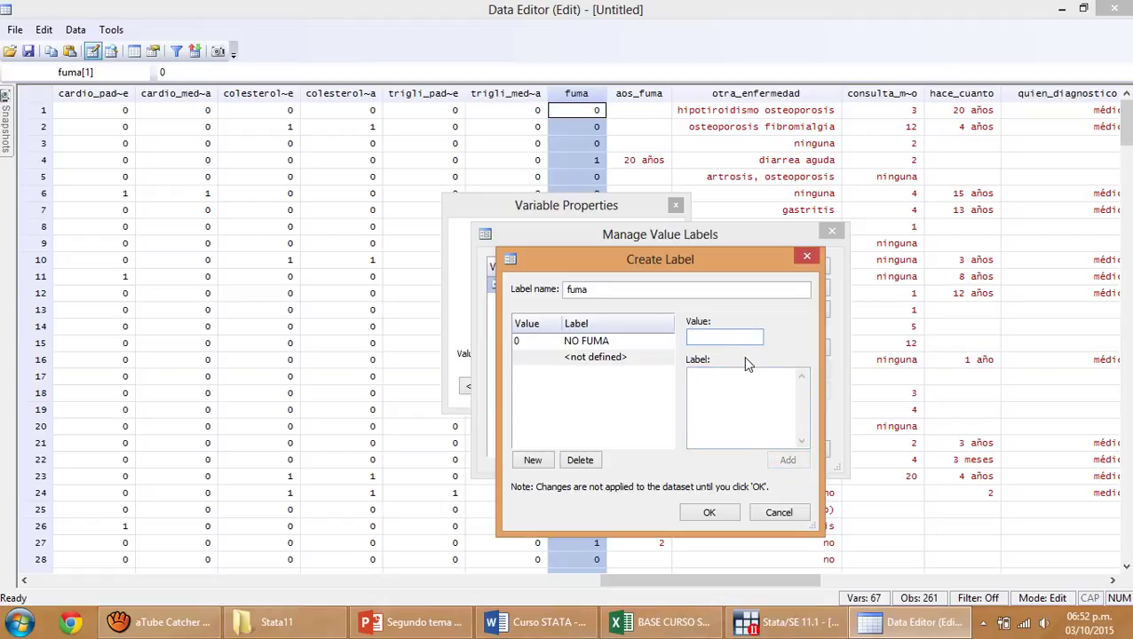
# - Define the value 1 as SI FUMA in the fuma label, save it and close the value label manager
pyautogui.write('1')
pyautogui.press('Tab')
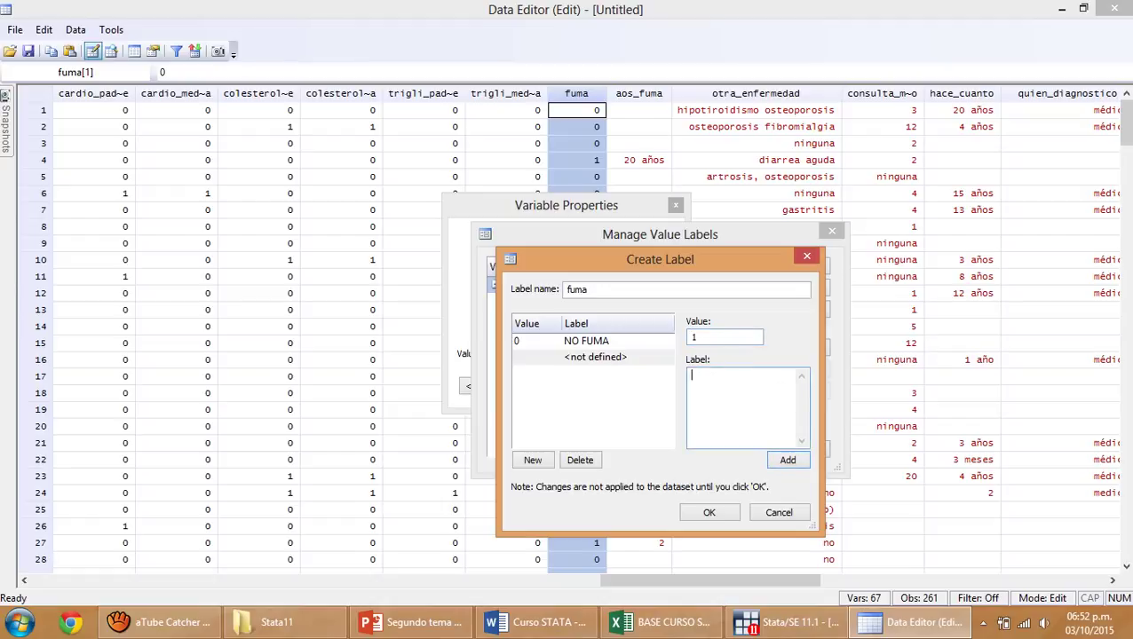
pyautogui.write('Si')
pyautogui.write('I FUM')
pyautogui.write('A')
pyautogui.click(788, 460)
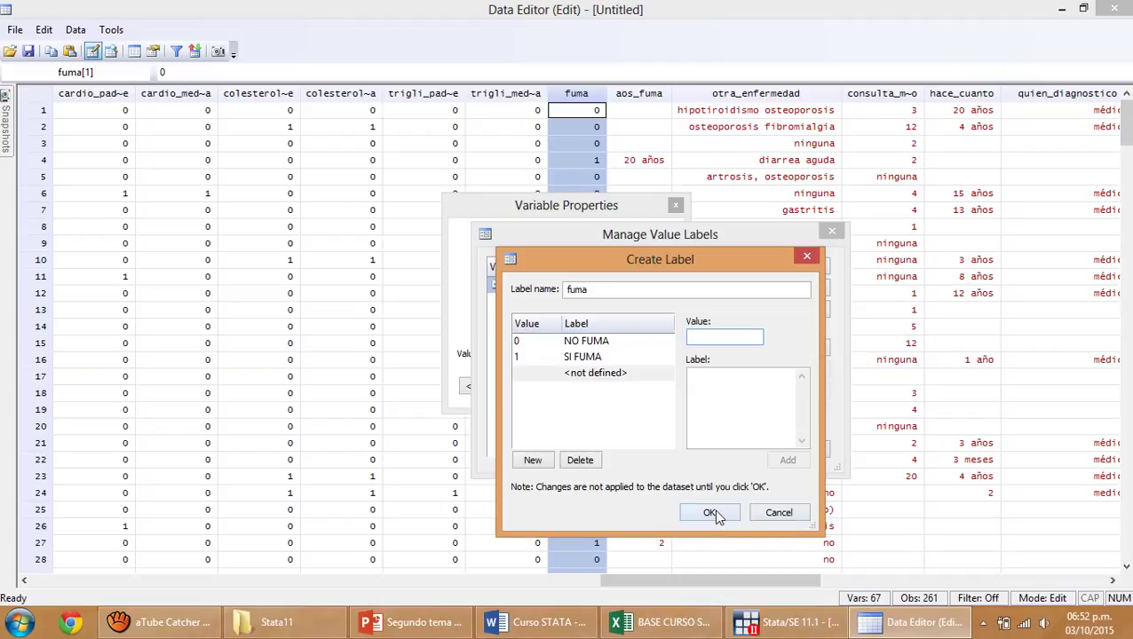
pyautogui.click(715, 513)
pyautogui.click(831, 231)
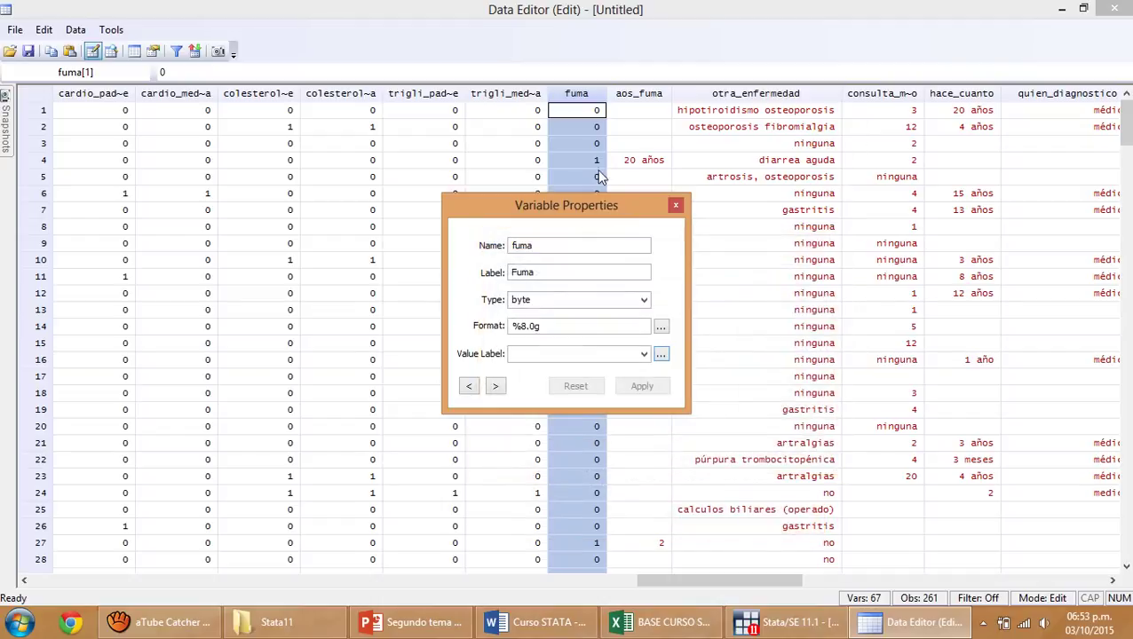
# - Assign the value label fuma to the variable fuma, apply it and close the variable properties
pyautogui.click(643, 353)
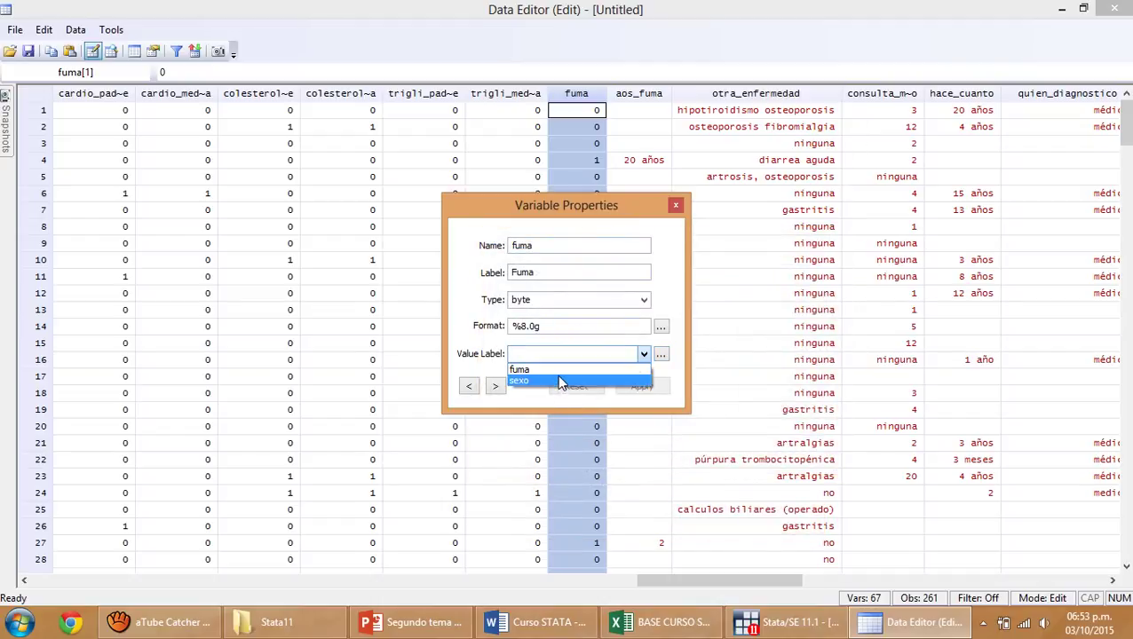
pyautogui.click(553, 370)
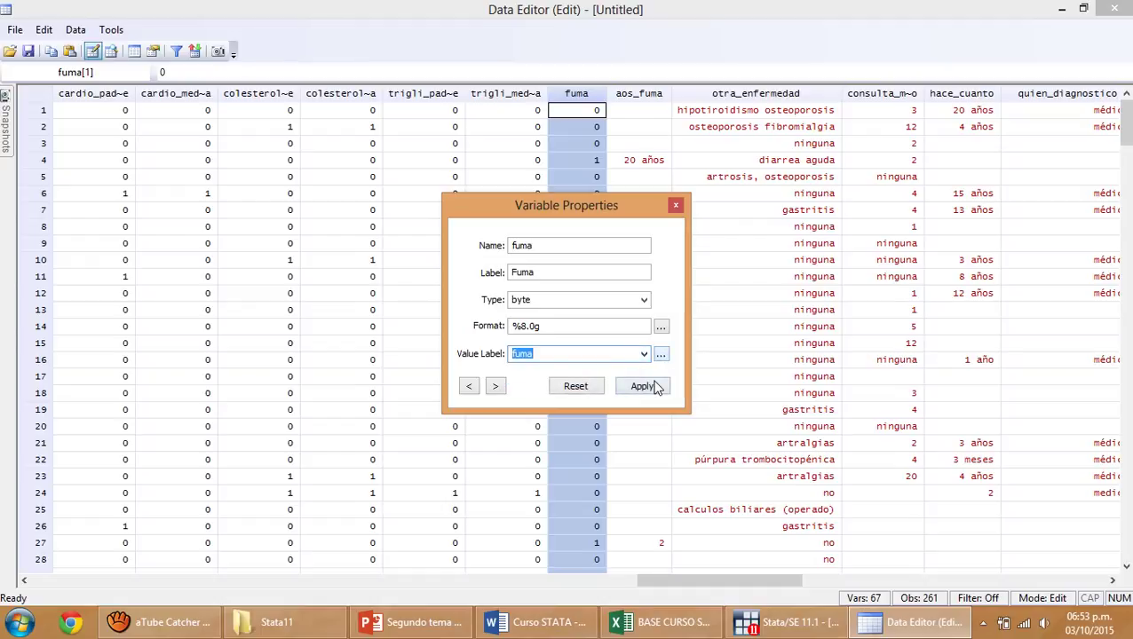
pyautogui.click(656, 388)
pyautogui.click(675, 206)
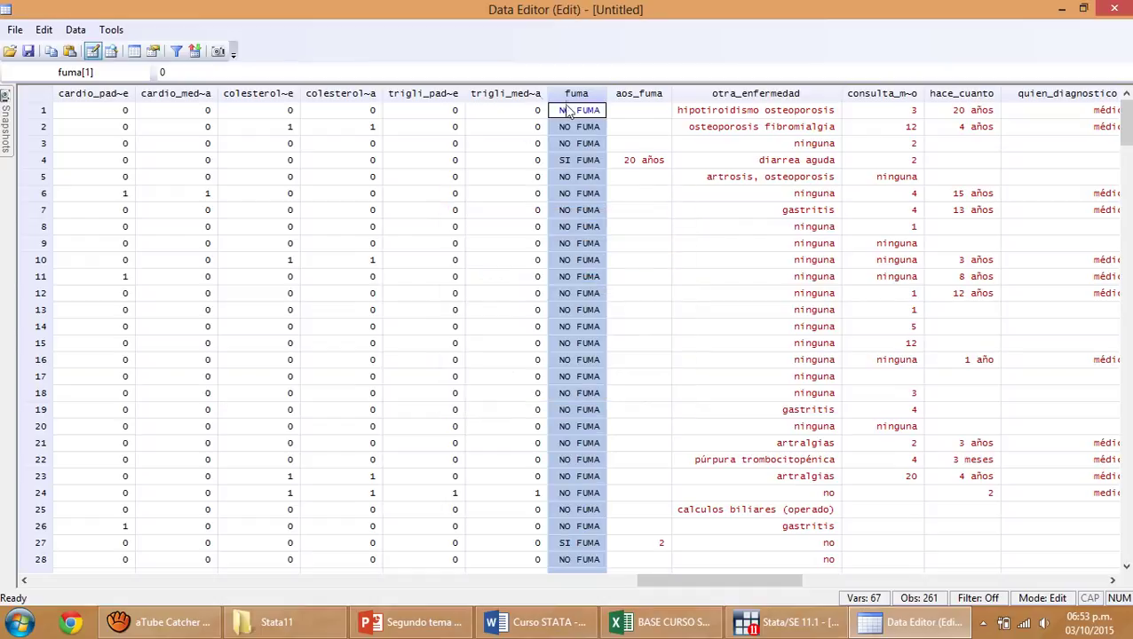
# - Close the Data Editor and tabulate the labelled variable fuma with the command tab fuma
pyautogui.click(1115, 8)
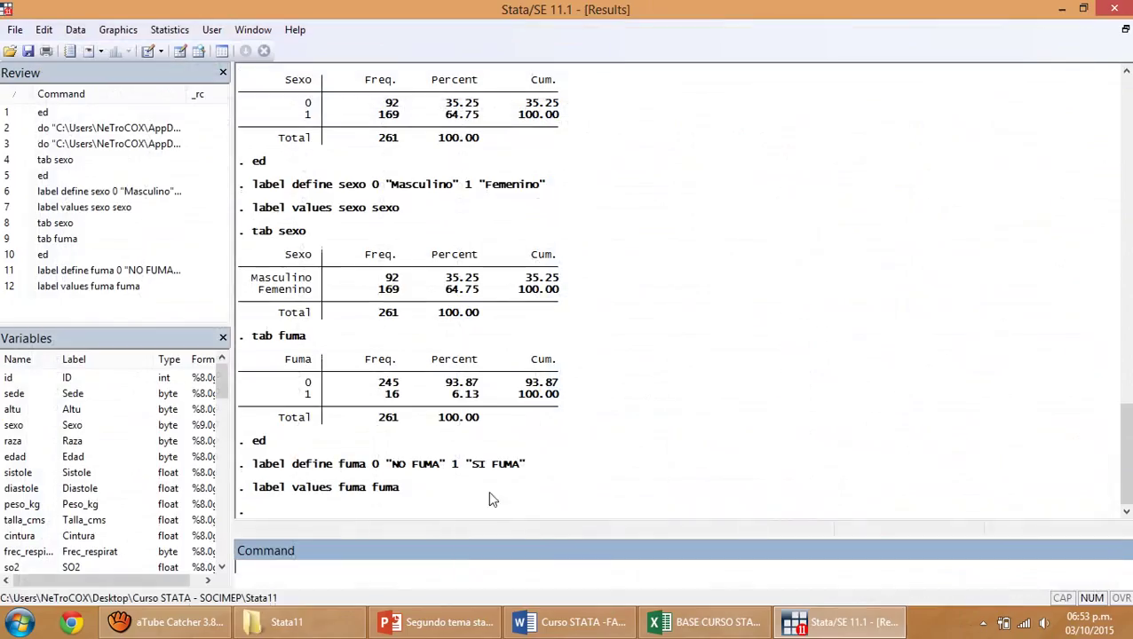
pyautogui.click(480, 577)
pyautogui.write('tab fuma')
pyautogui.press('Return')
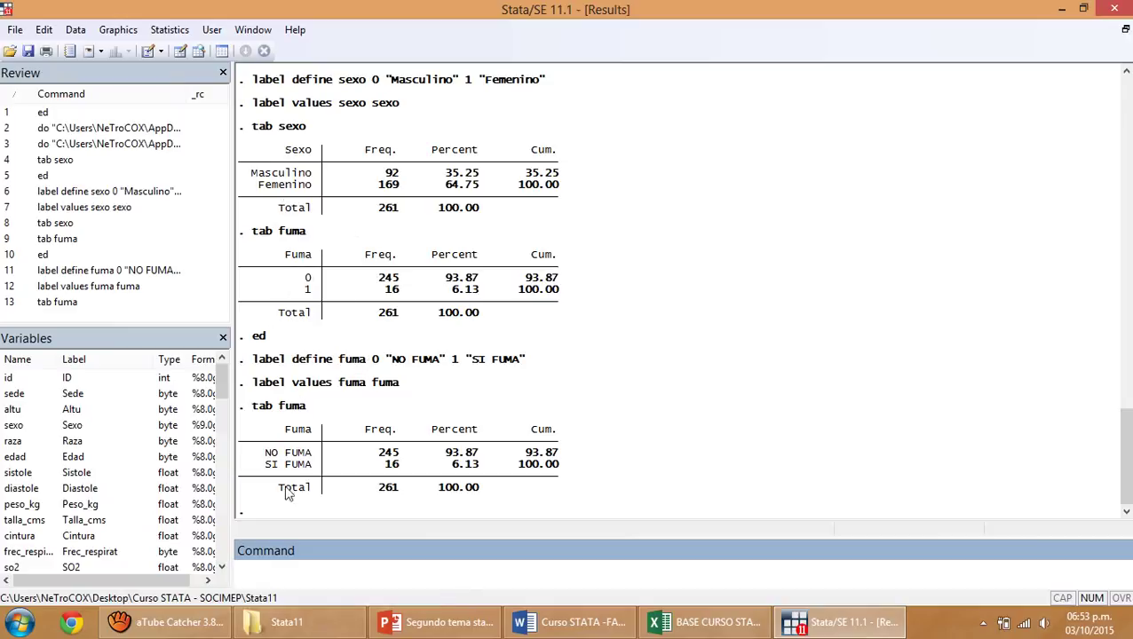
pyautogui.moveTo(269, 451); pyautogui.dragTo(253, 479)
pyautogui.click(380, 472)
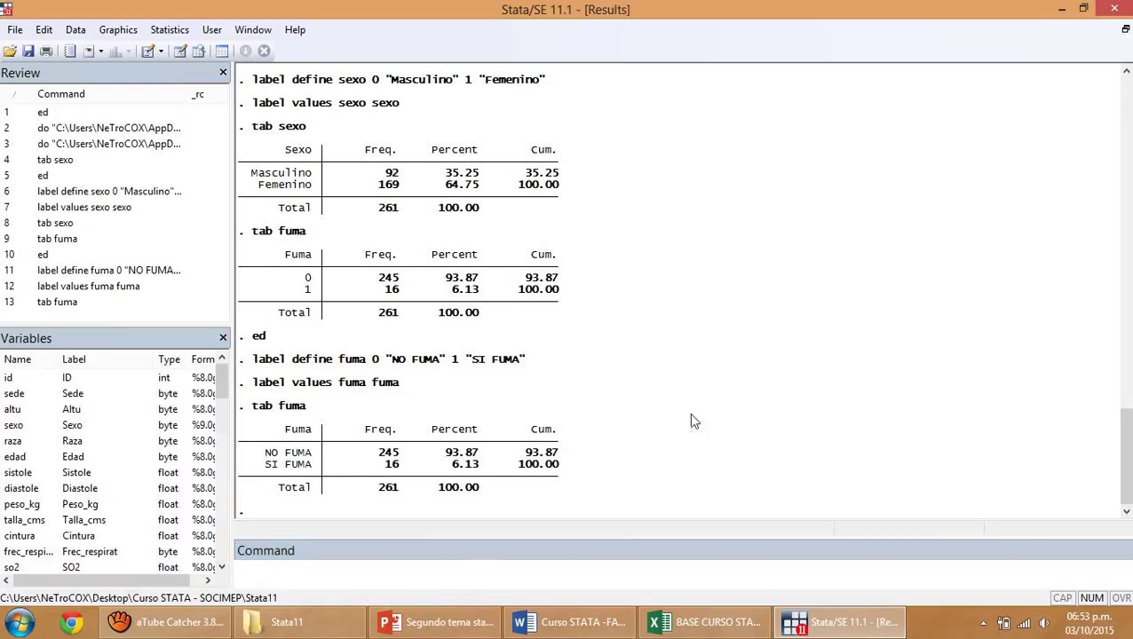
# - Switch to the PowerPoint presentation Segundo tema stata, present the slides from Etiquetar variables through Bibliografía to GRACIAS, and end the slide show
pyautogui.click(435, 622)
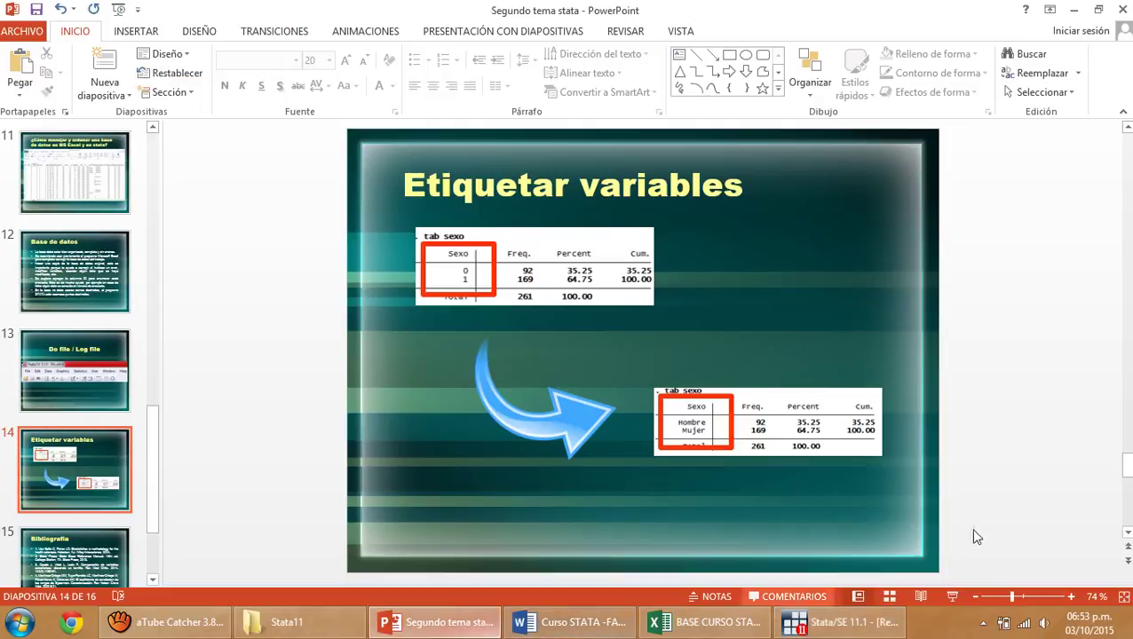
pyautogui.click(955, 597)
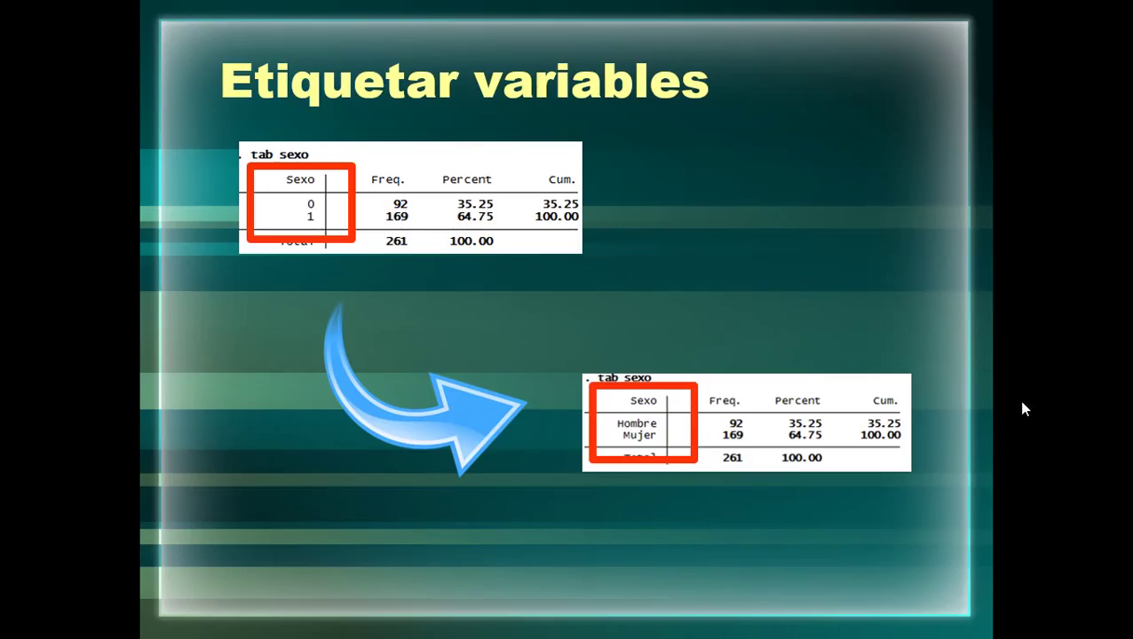
pyautogui.click(1021, 403)
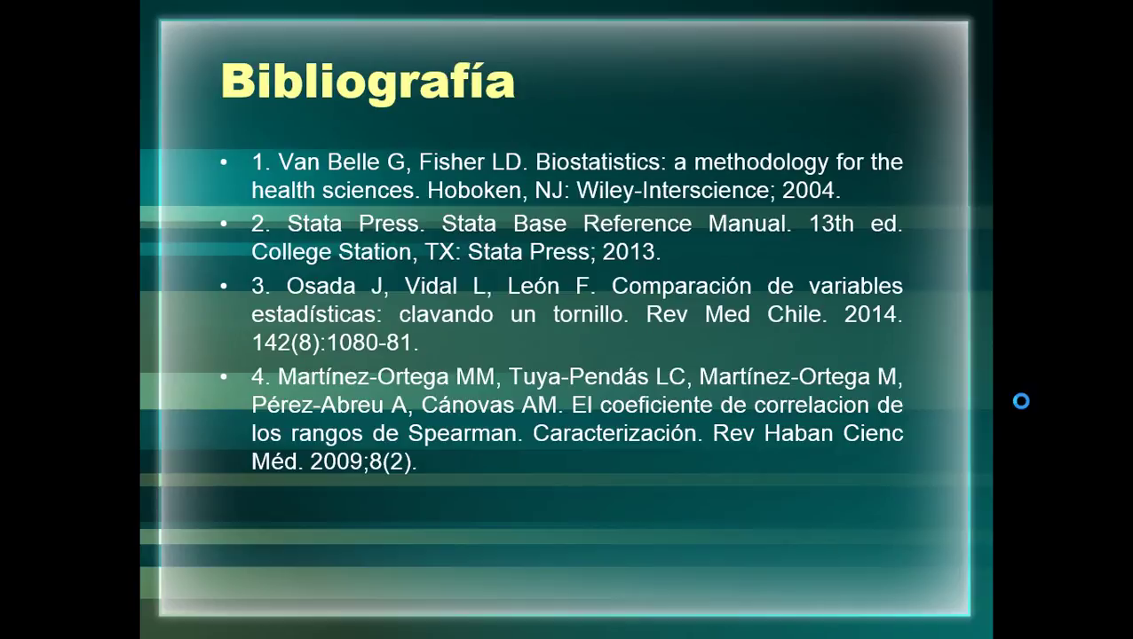
pyautogui.click(1020, 401)
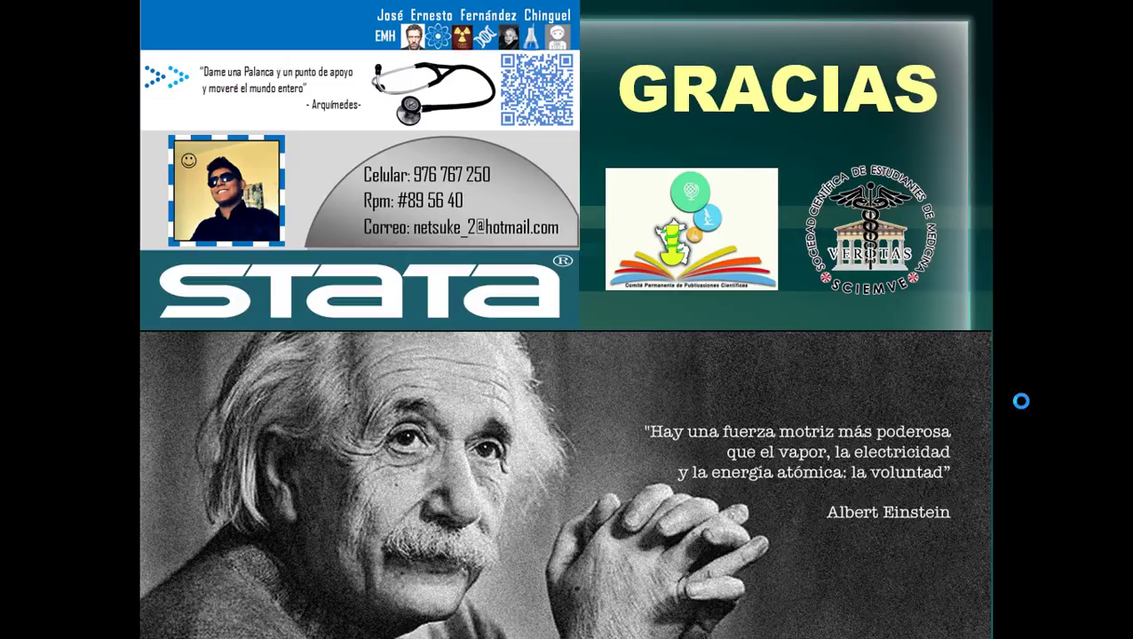
pyautogui.press('Escape')
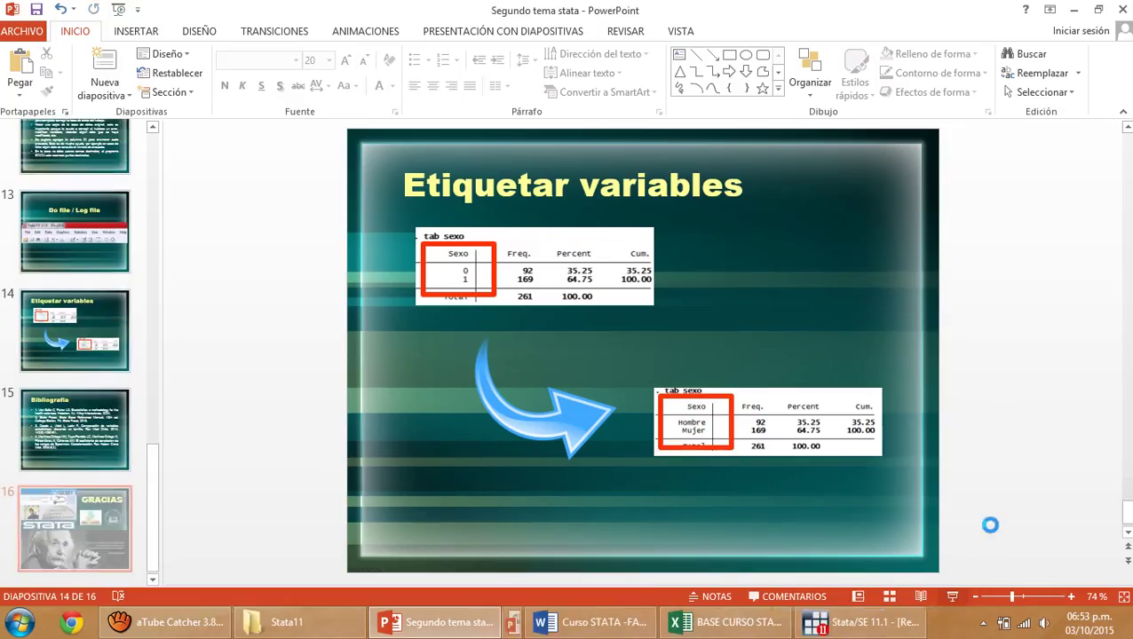
pyautogui.click(171, 621)
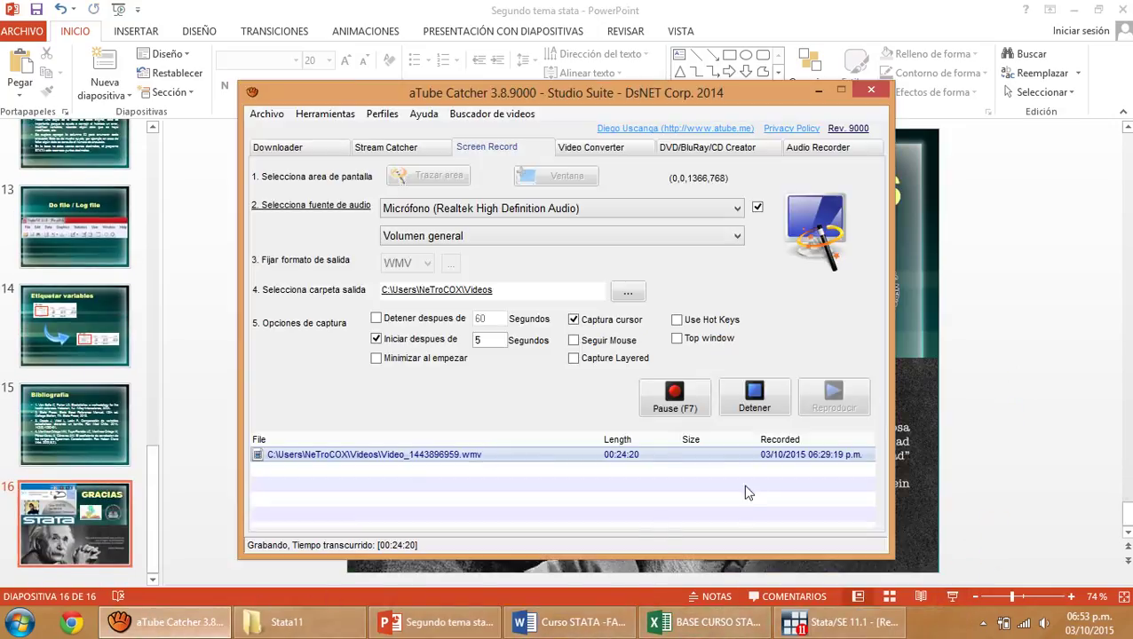